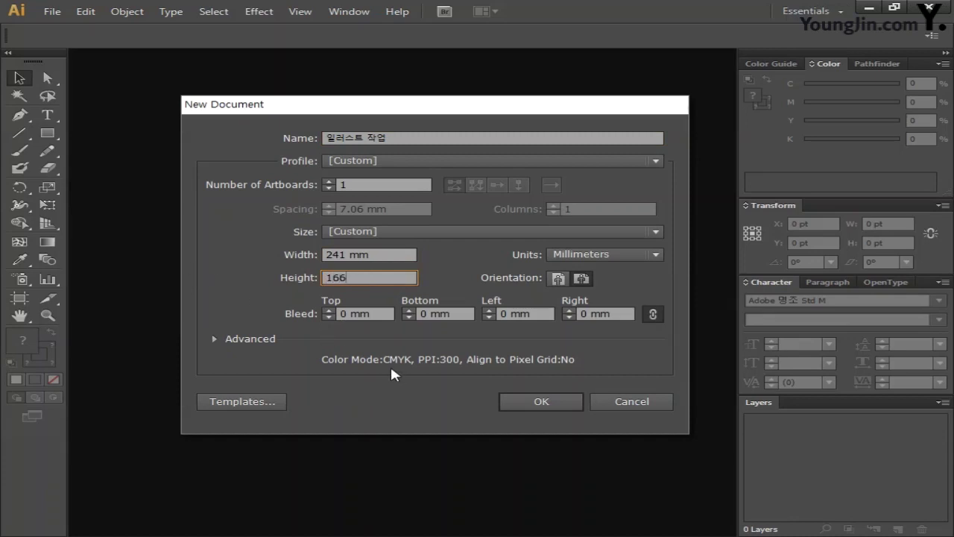
Create the 241 × 166 mm document and start a rectangular grid with width 235 mm and height 160 mm.
{"action": "left_click", "coordinate": [556, 400]}
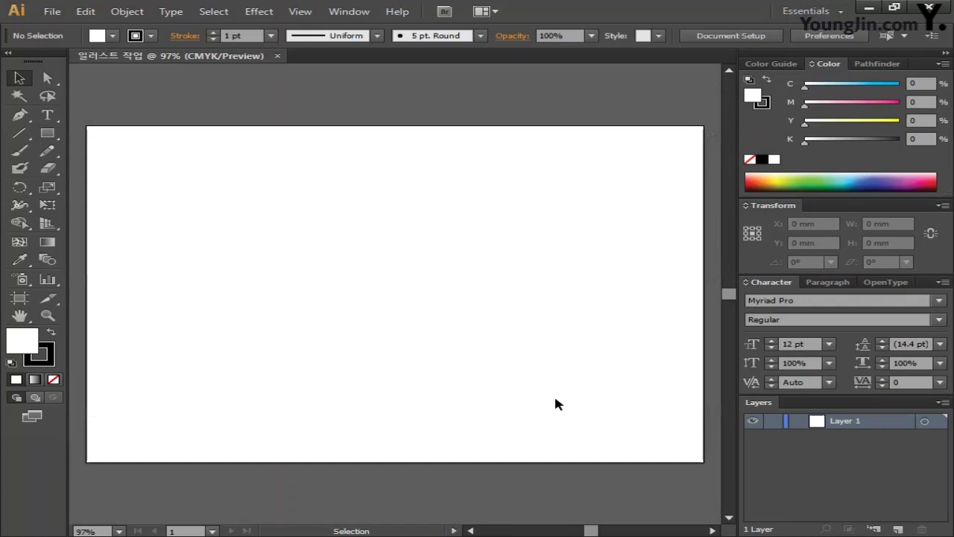
{"action": "left_click", "coordinate": [21, 136]}
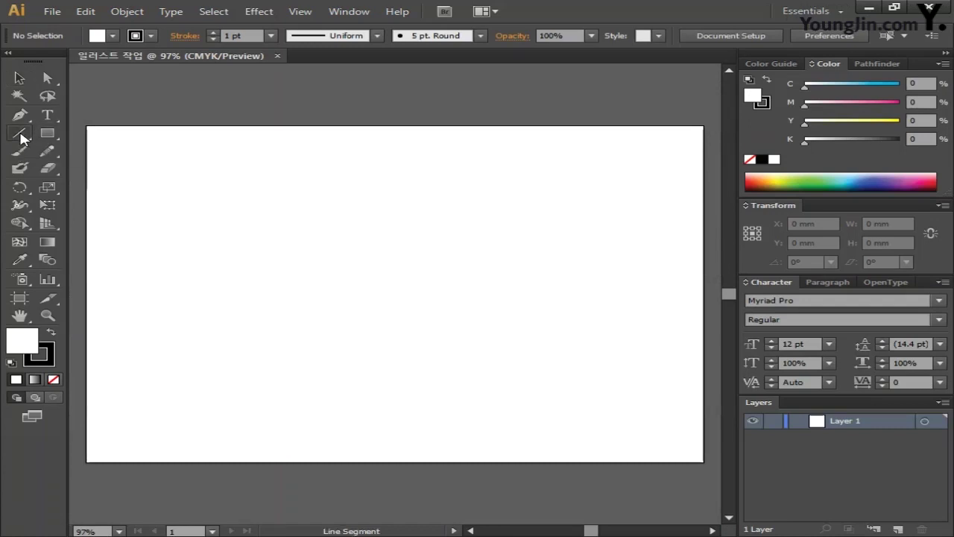
{"action": "left_click_drag", "start_coordinate": [21, 135], "coordinate": [125, 188]}
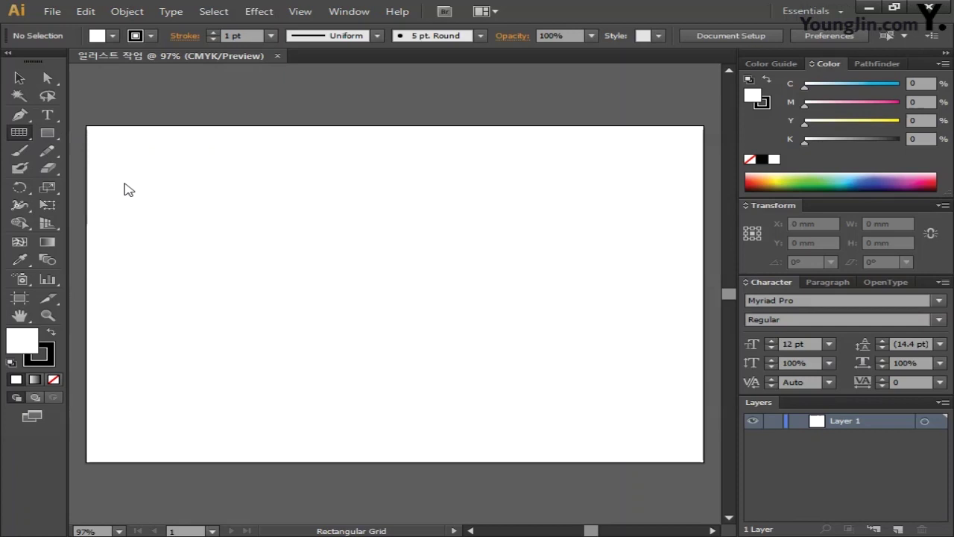
{"action": "left_click", "coordinate": [373, 242]}
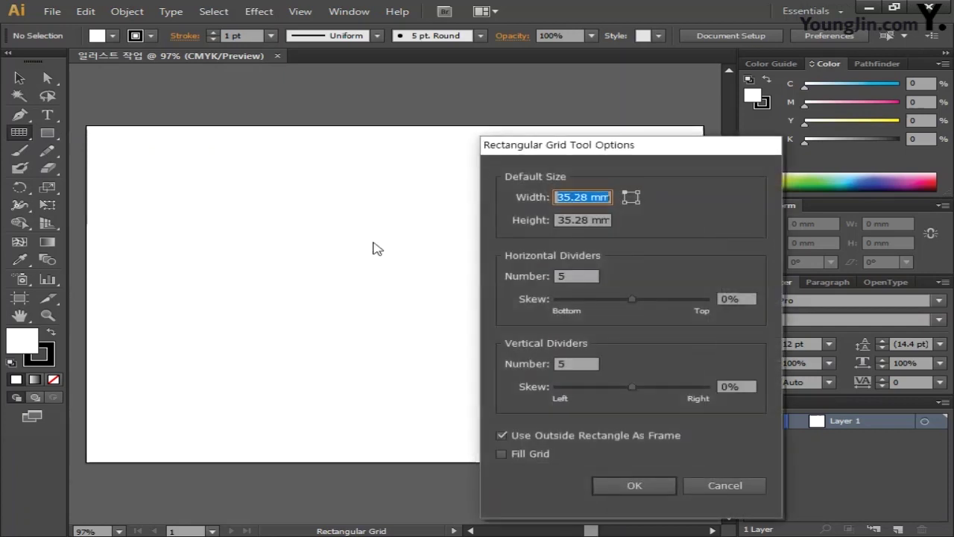
{"action": "left_click_drag", "start_coordinate": [675, 144], "coordinate": [483, 113]}
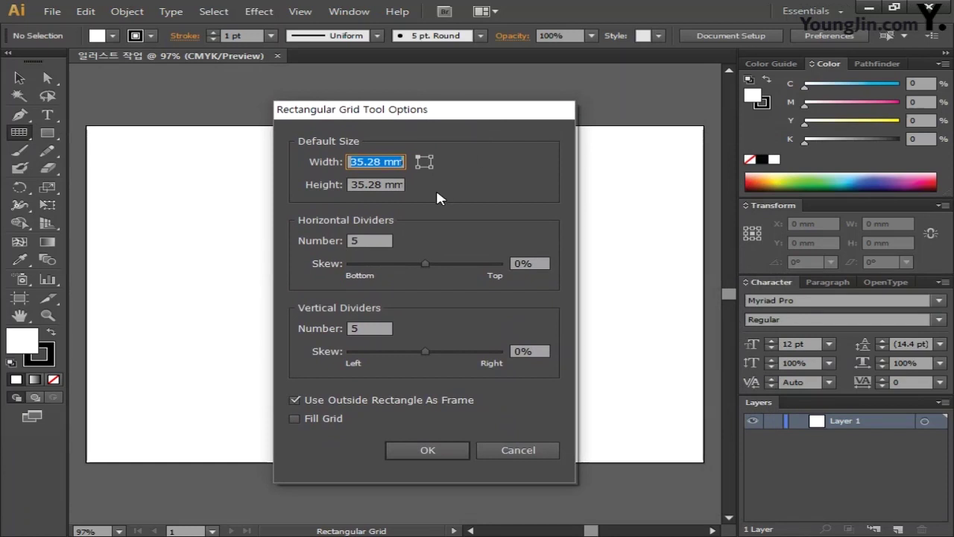
{"action": "type", "text": "235"}
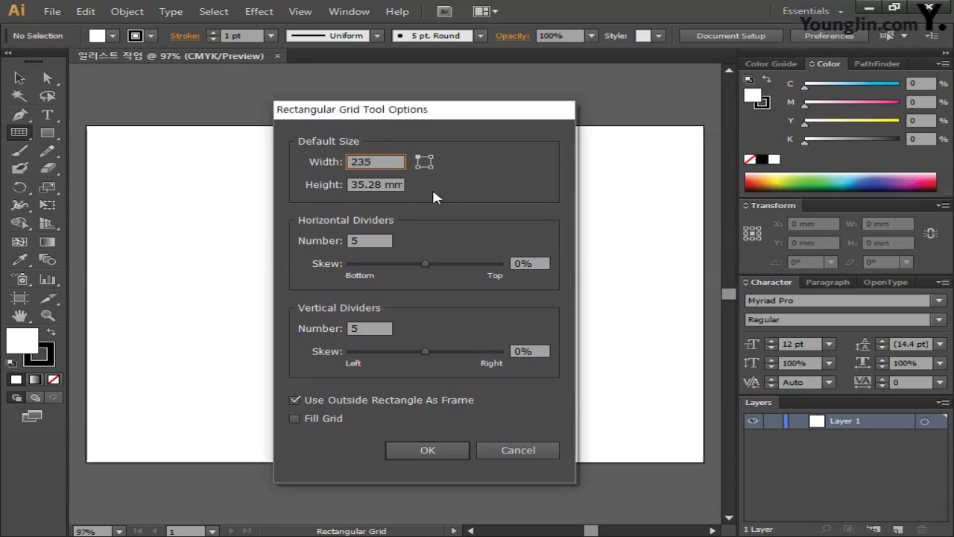
{"action": "key", "text": "Tab"}
{"action": "type", "text": "1"}
{"action": "type", "text": "60"}
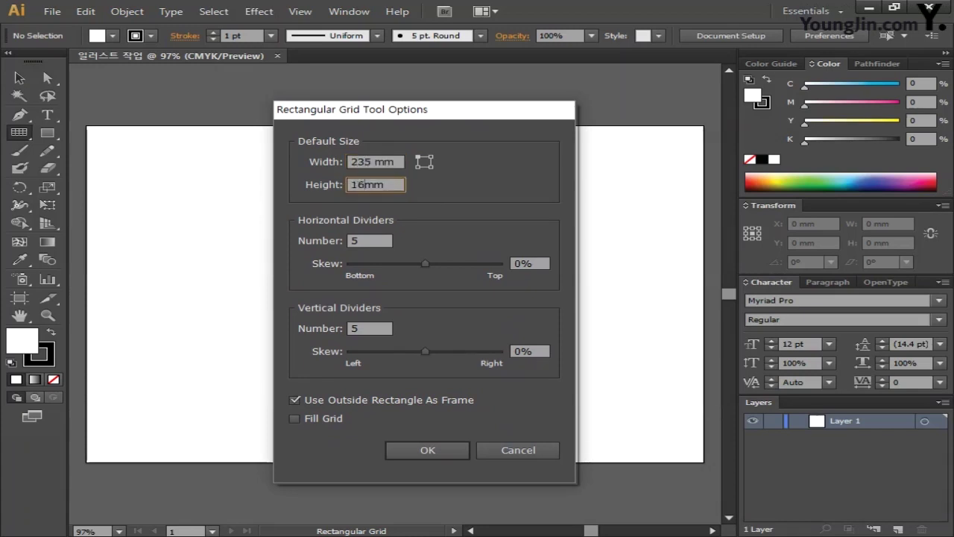
Give the rectangular grid 3 horizontal and 3 vertical dividers and create it.
{"action": "left_click", "coordinate": [349, 241]}
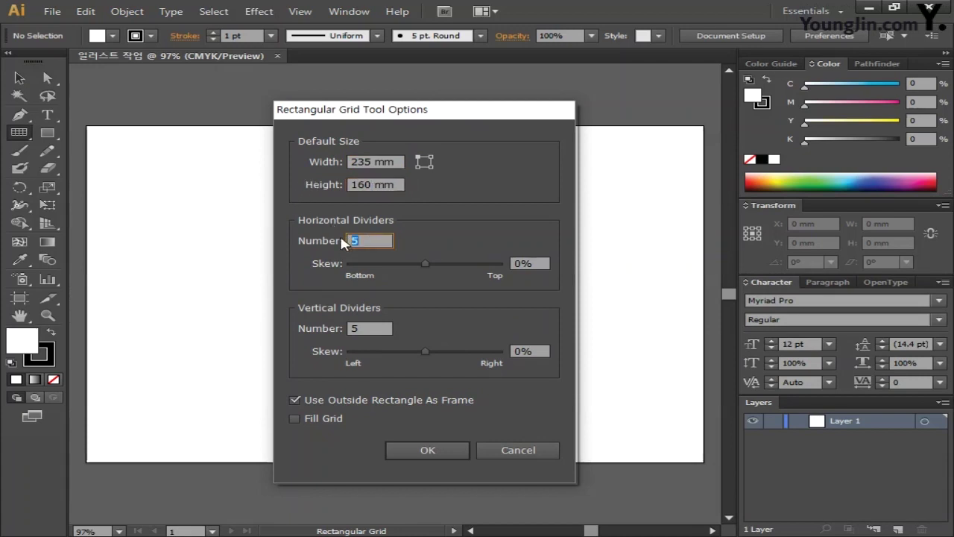
{"action": "type", "text": "3"}
{"action": "left_click", "coordinate": [368, 330]}
{"action": "type", "text": "3"}
{"action": "left_click", "coordinate": [452, 450]}
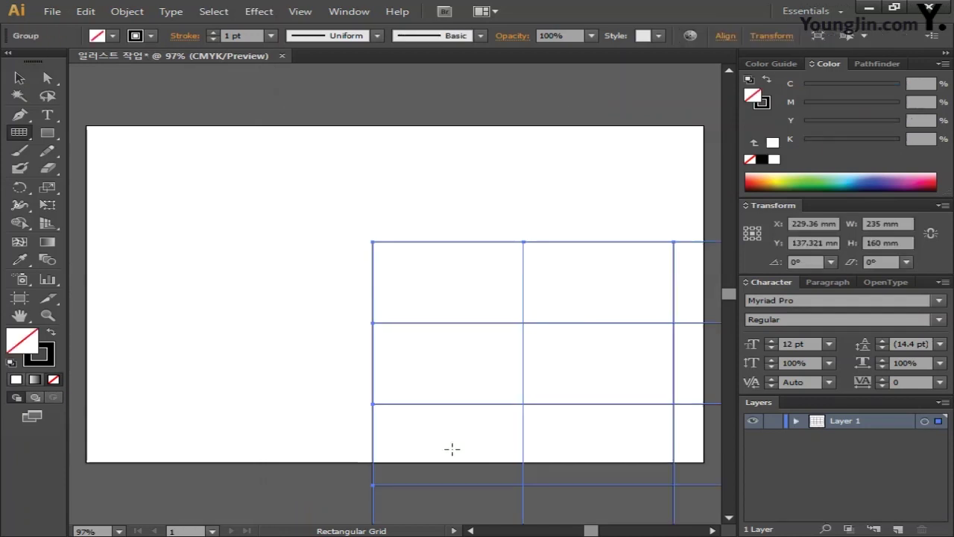
Center the grid horizontally and vertically on the artboard, aligning to the artboard, and deselect it.
{"action": "left_click", "coordinate": [724, 36]}
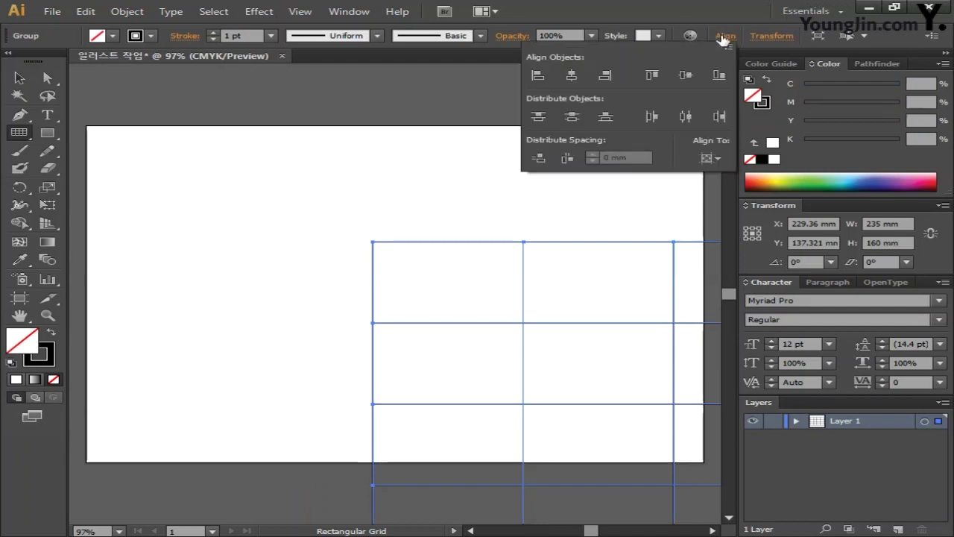
{"action": "left_click", "coordinate": [718, 157]}
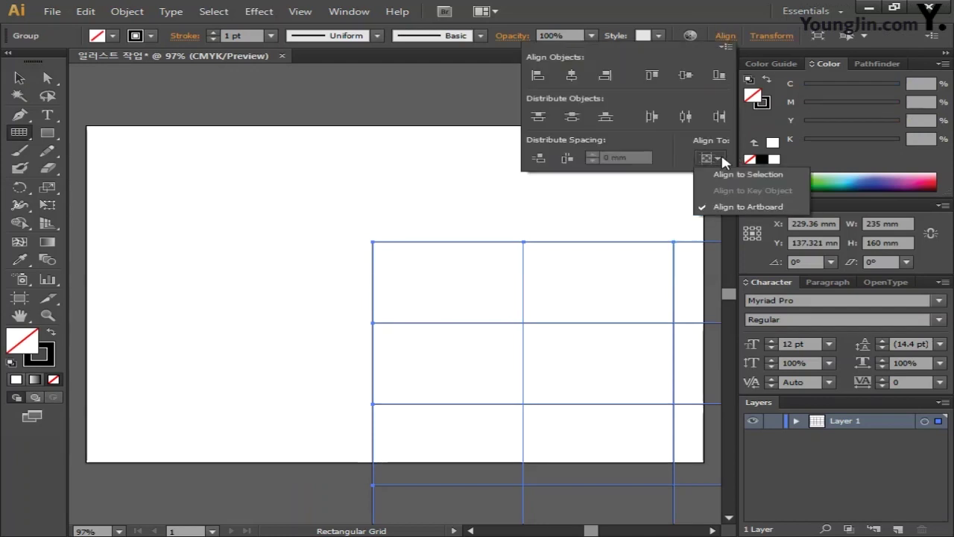
{"action": "left_click", "coordinate": [738, 209]}
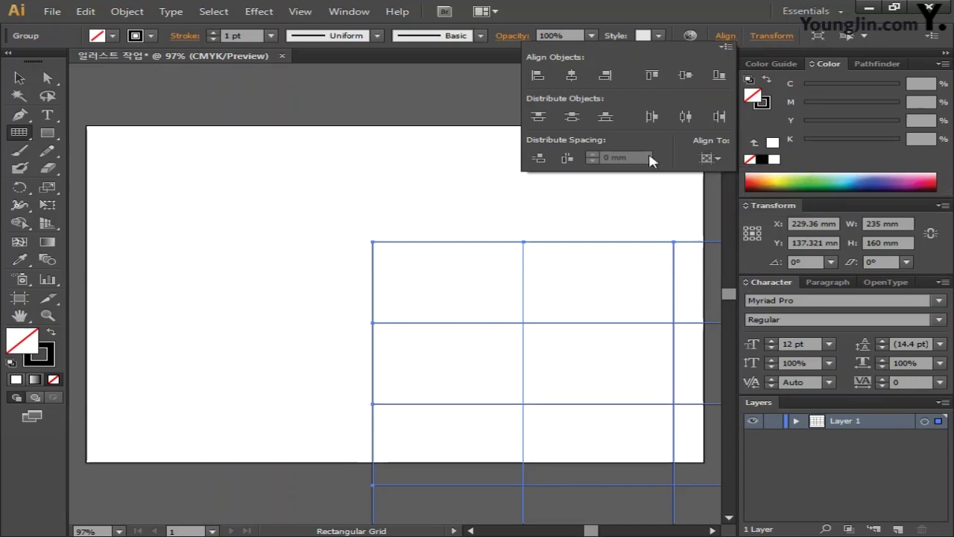
{"action": "left_click", "coordinate": [571, 76]}
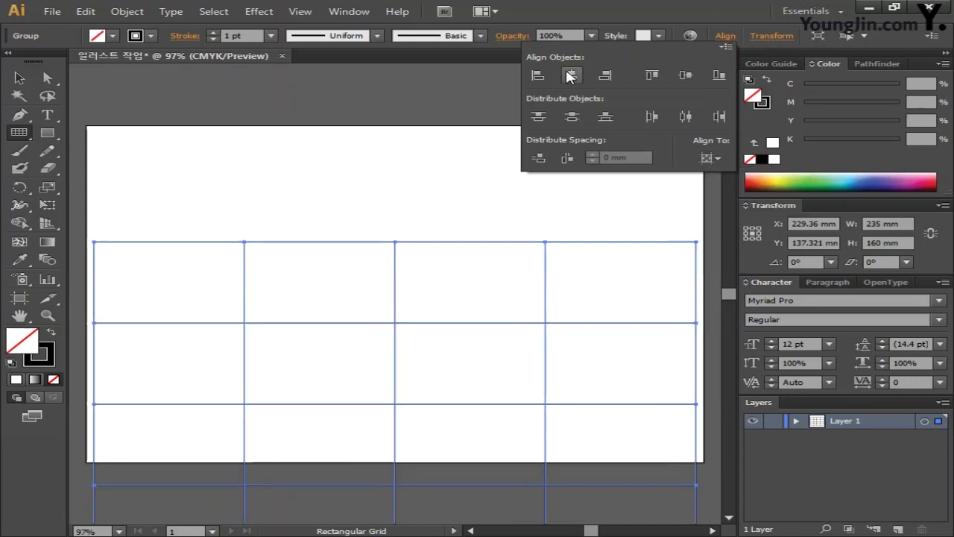
{"action": "left_click", "coordinate": [685, 75]}
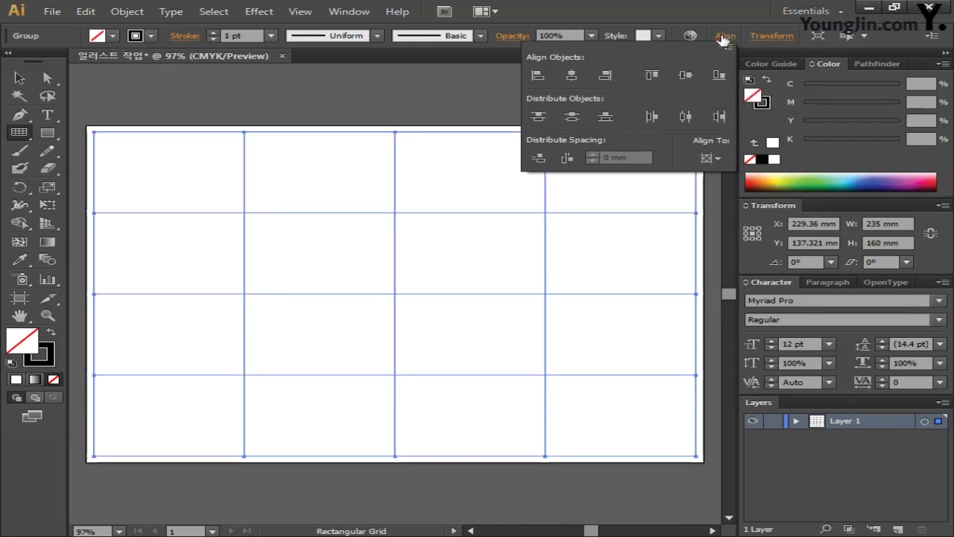
{"action": "left_click", "coordinate": [724, 35]}
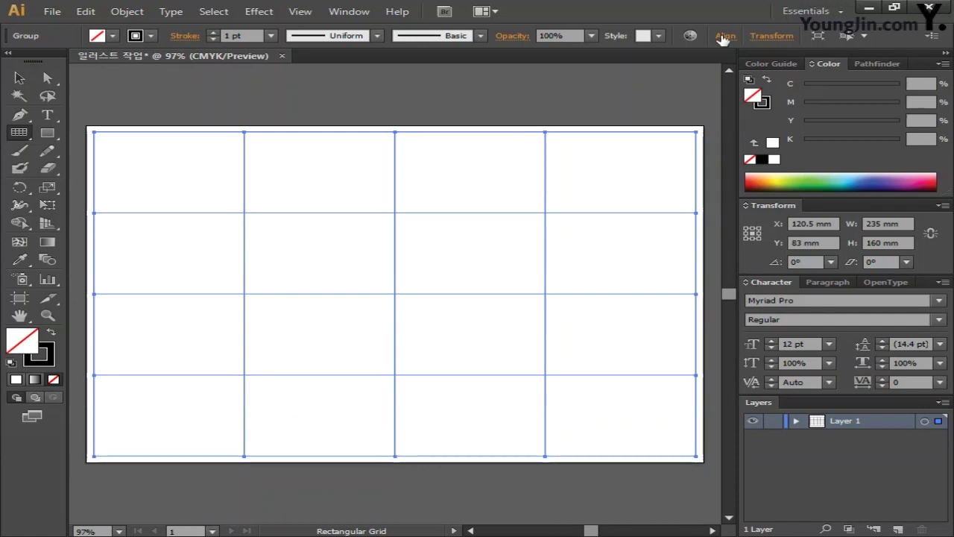
{"action": "key", "text": "ctrl+shift+a"}
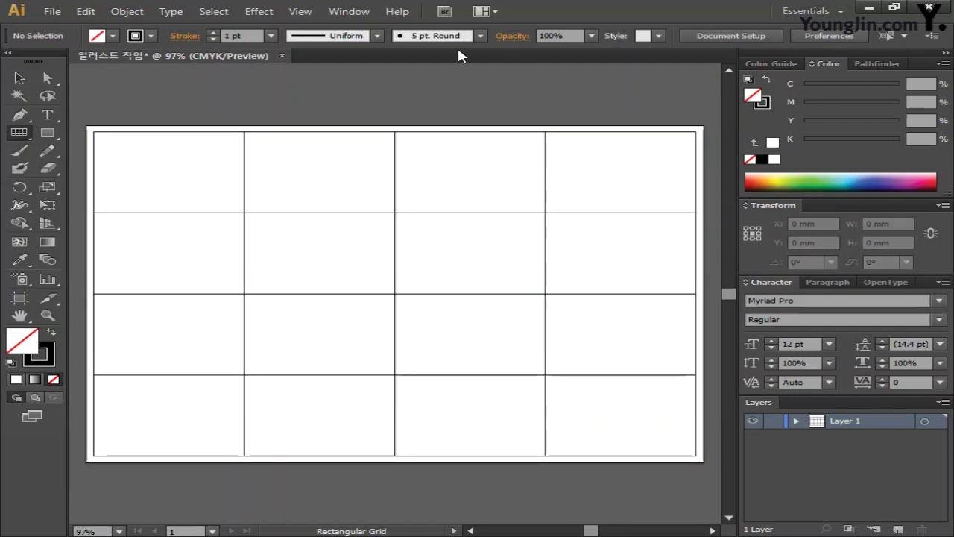
Draw seven parallel diagonal line segments through the grid intersections, each sloping from upper left to lower right between the frame's edges.
{"action": "left_click", "coordinate": [14, 133]}
{"action": "left_click", "coordinate": [82, 139]}
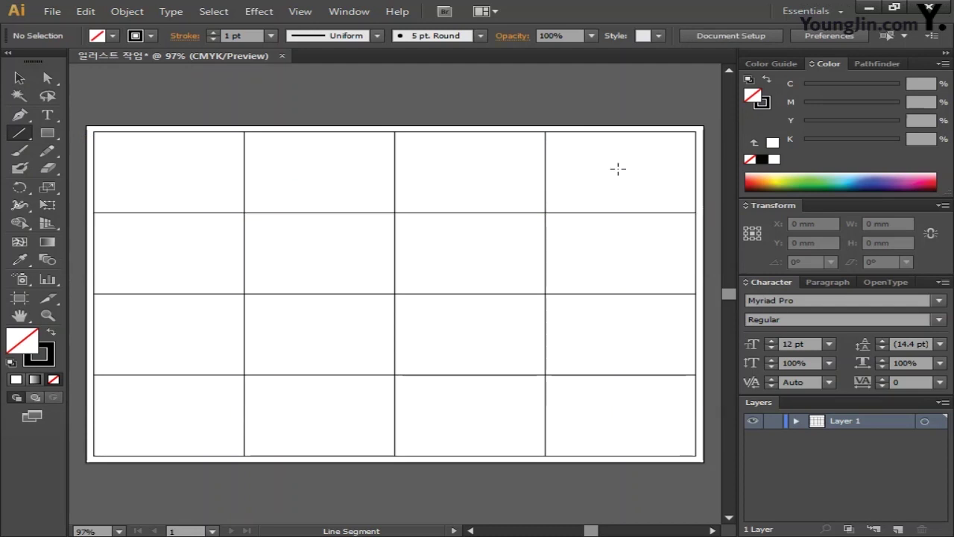
{"action": "left_click", "coordinate": [545, 132]}
{"action": "left_click", "coordinate": [170, 128]}
{"action": "left_click_drag", "start_coordinate": [545, 131], "coordinate": [695, 212]}
{"action": "left_click_drag", "start_coordinate": [394, 132], "coordinate": [695, 293]}
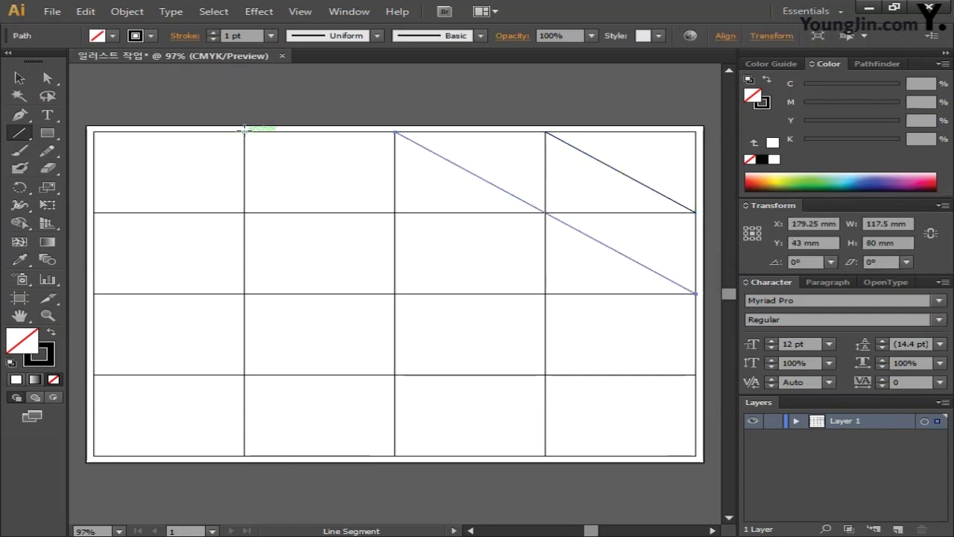
{"action": "left_click_drag", "start_coordinate": [244, 132], "coordinate": [696, 374]}
{"action": "mouse_move", "coordinate": [94, 132]}
{"action": "left_mouse_down"}
{"action": "mouse_move", "coordinate": [695, 443]}
{"action": "mouse_move", "coordinate": [695, 454]}
{"action": "left_mouse_up"}
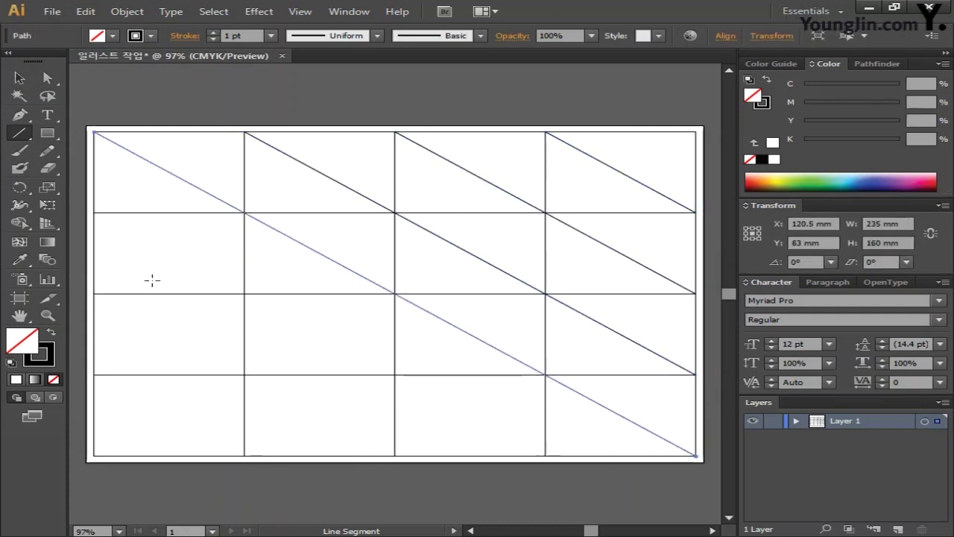
{"action": "left_click_drag", "start_coordinate": [94, 213], "coordinate": [545, 455]}
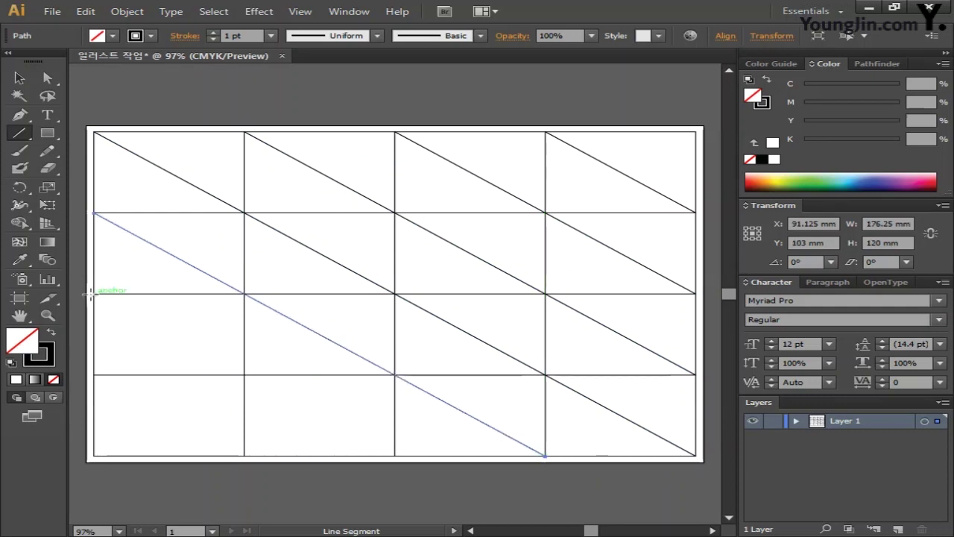
{"action": "left_click_drag", "start_coordinate": [94, 293], "coordinate": [394, 455]}
{"action": "left_click_drag", "start_coordinate": [95, 375], "coordinate": [244, 455]}
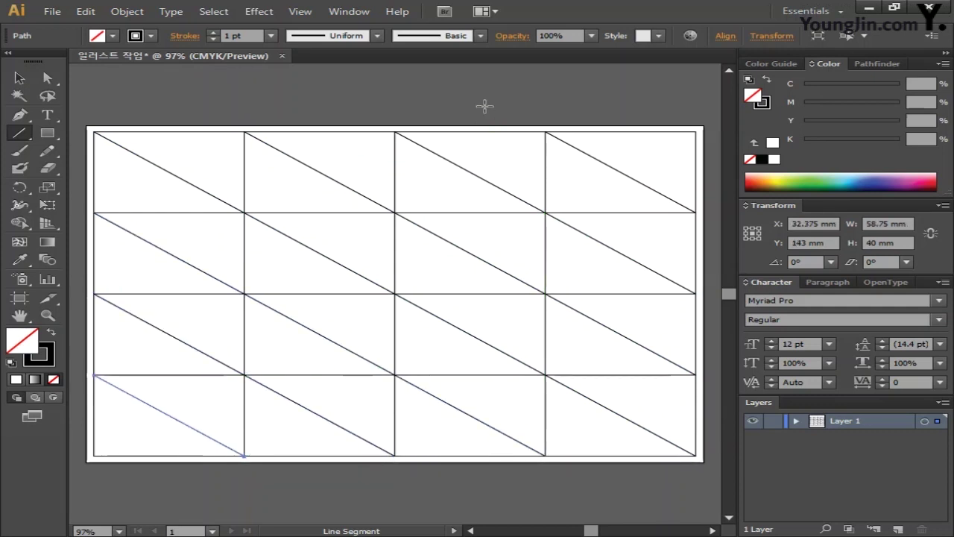
Select all seven diagonal lines and reflect a copy of them across the vertical axis.
{"action": "key", "text": "ctrl+a"}
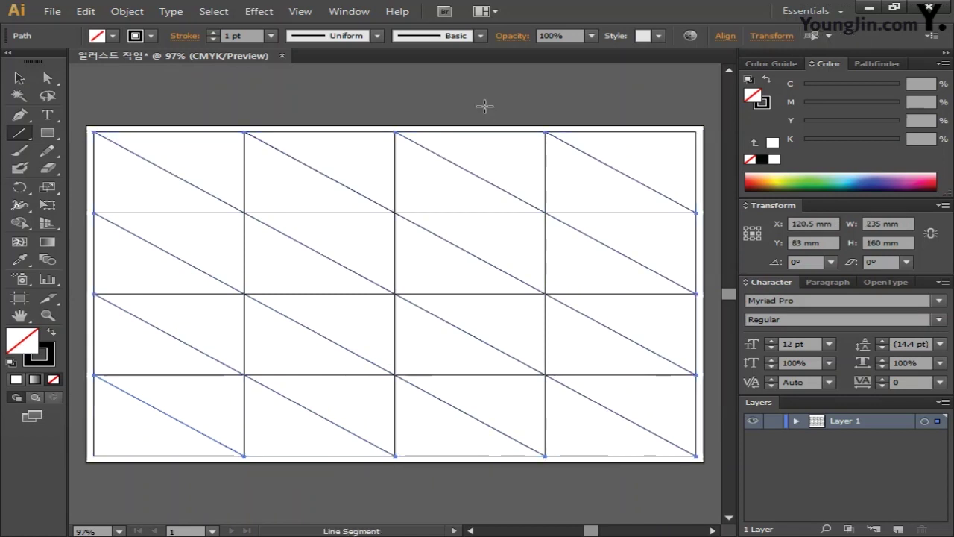
{"action": "key", "text": "o"}
{"action": "double_click", "coordinate": [20, 190]}
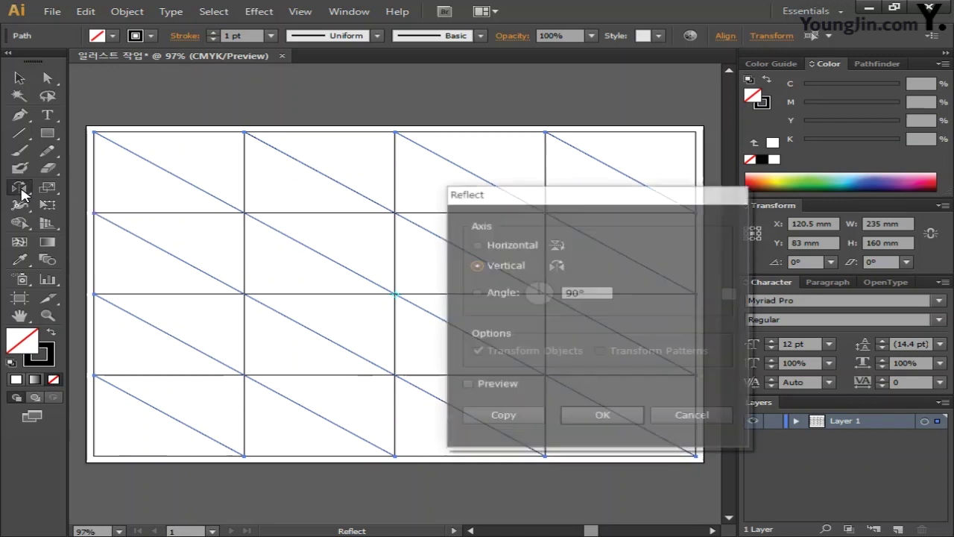
{"action": "left_click_drag", "start_coordinate": [568, 191], "coordinate": [410, 170]}
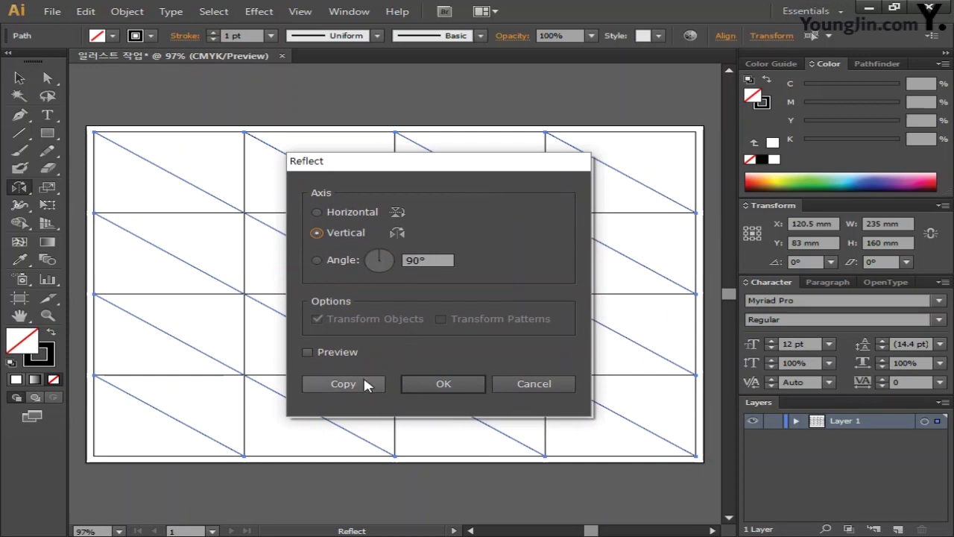
{"action": "left_click", "coordinate": [344, 384]}
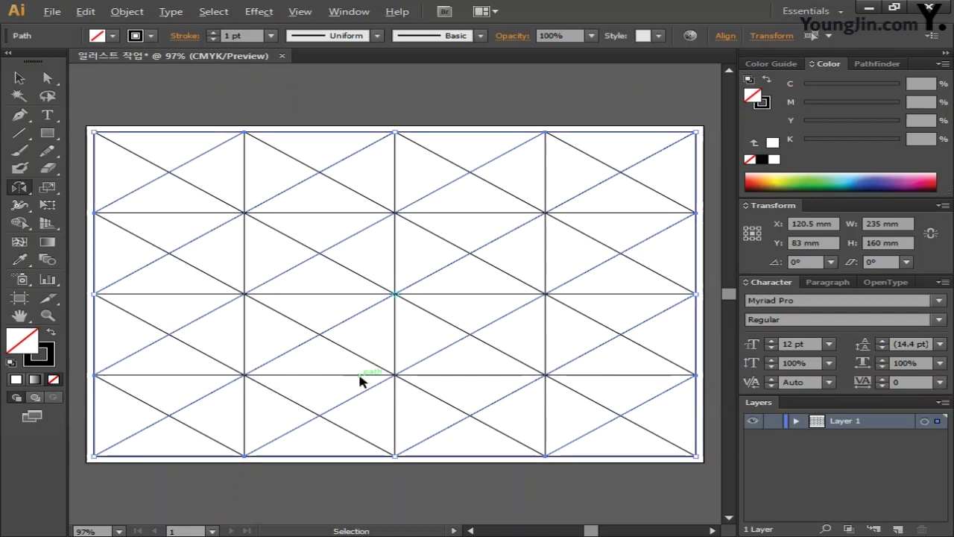
Select the grid together with all the diagonals and group them.
{"action": "key", "text": "ctrl+a"}
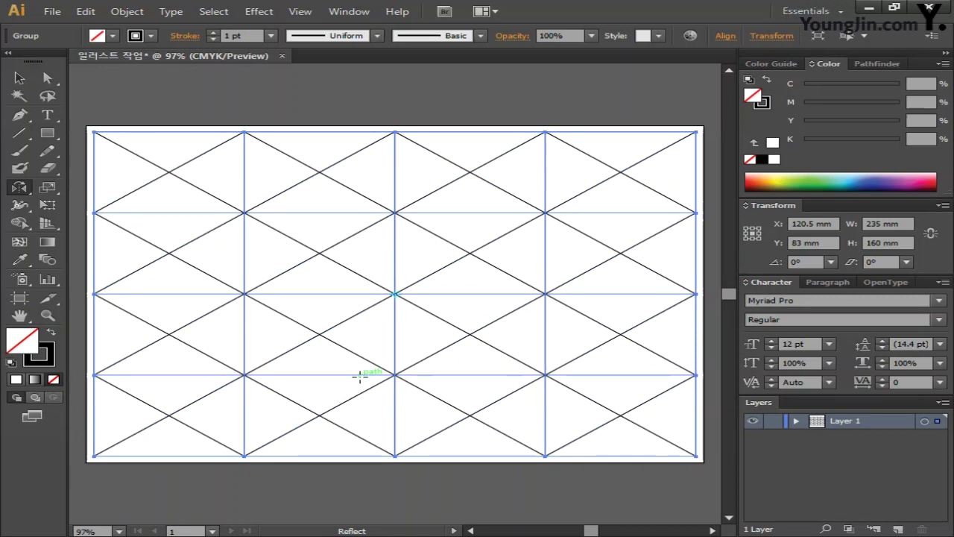
{"action": "key", "text": "ctrl+a"}
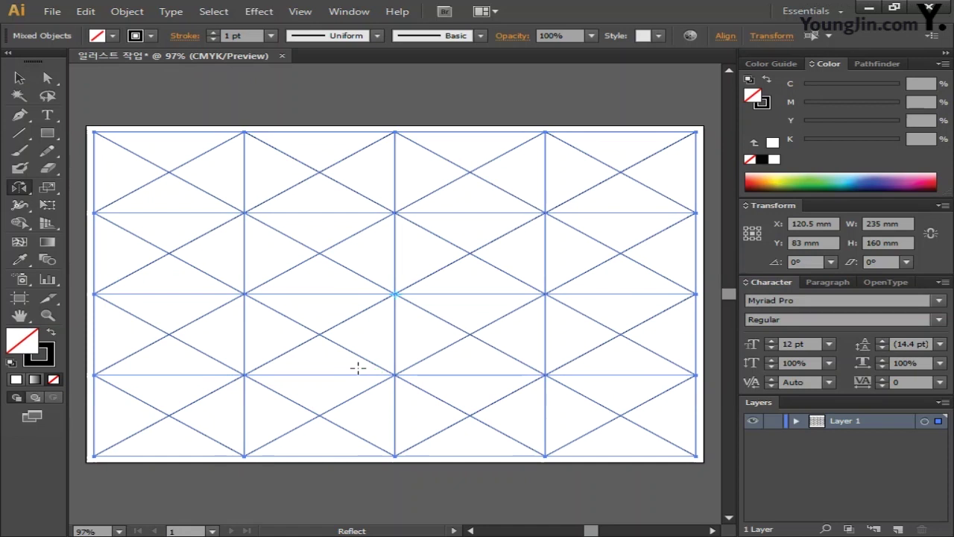
{"action": "key", "text": "ctrl+g"}
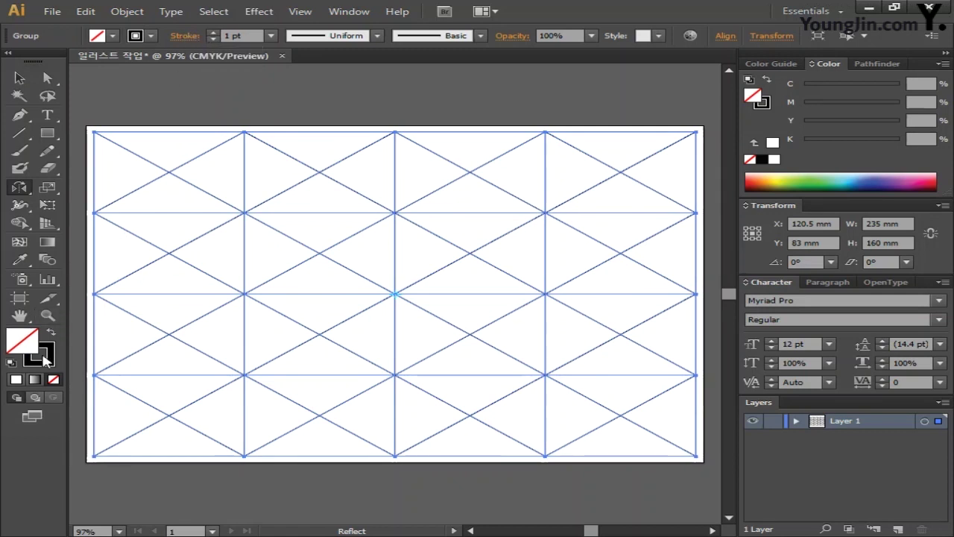
Set the grid group's stroke color to bright red, F90606, and deselect the group.
{"action": "double_click", "coordinate": [39, 356]}
{"action": "type", "text": "211D1D"}
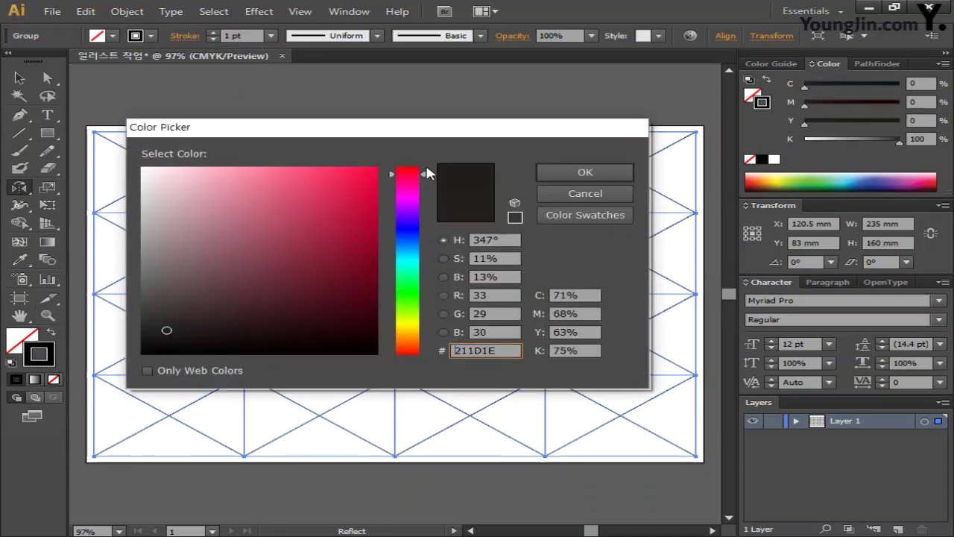
{"action": "left_click", "coordinate": [373, 168]}
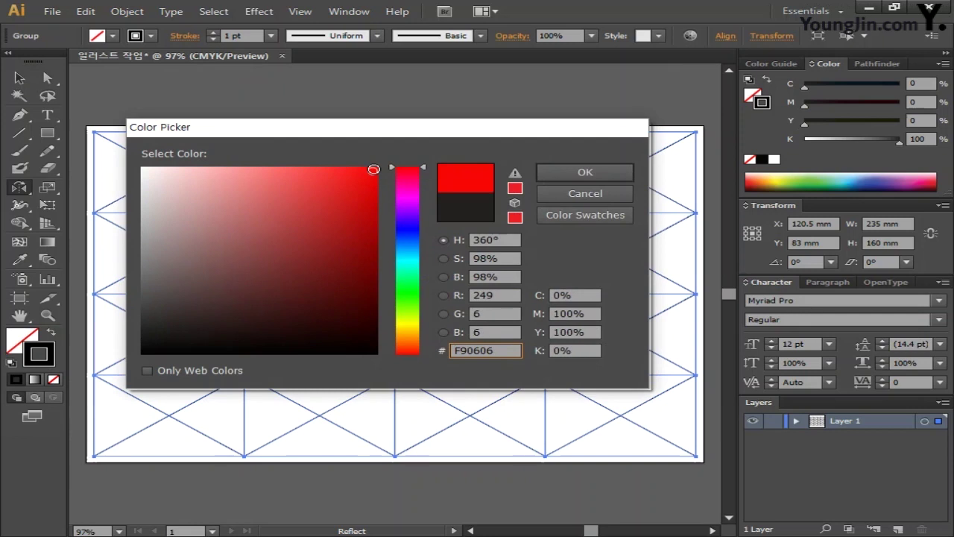
{"action": "left_click", "coordinate": [585, 173]}
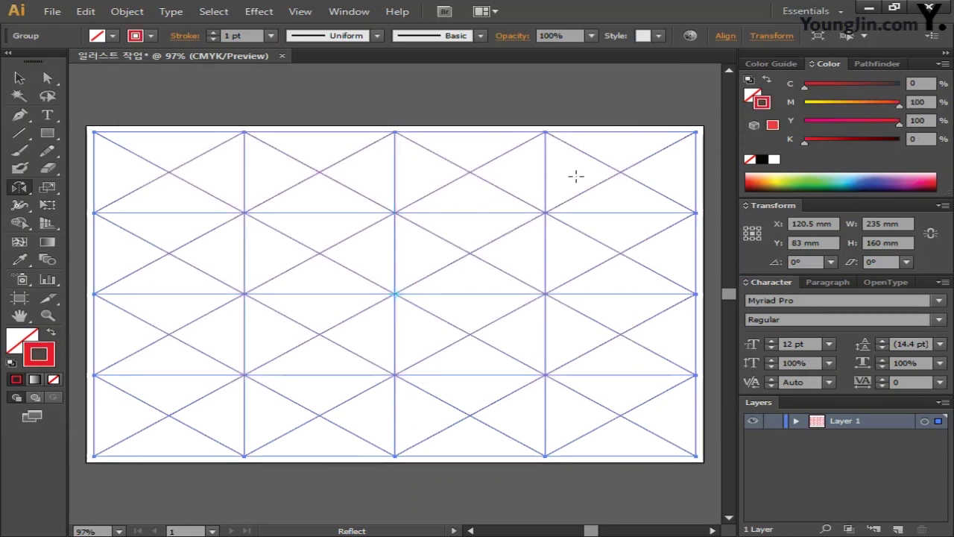
{"action": "left_click", "coordinate": [19, 77]}
{"action": "left_click", "coordinate": [144, 95]}
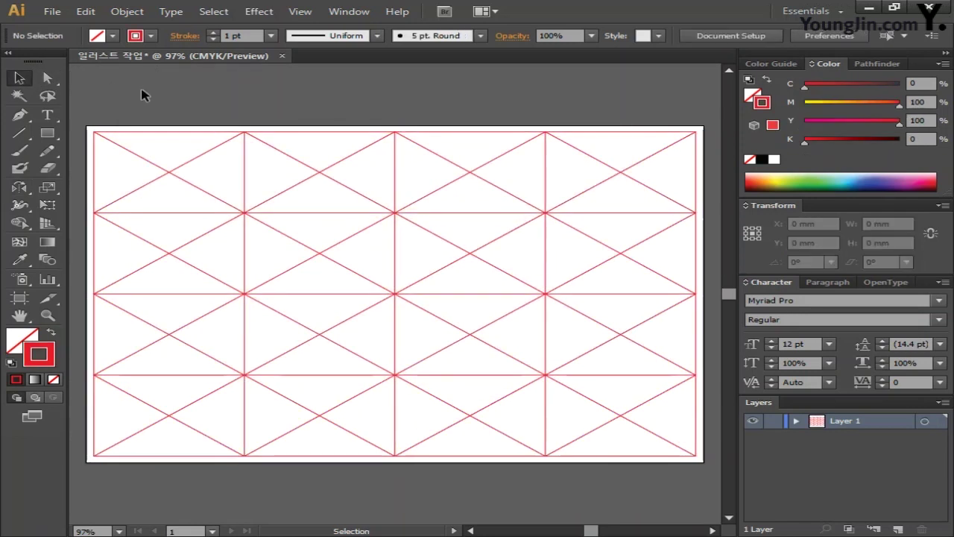
Save the document as an Adobe Illustrator file named 일러스트 작업 in Illustrator CS6 version format.
{"action": "left_click", "coordinate": [52, 12]}
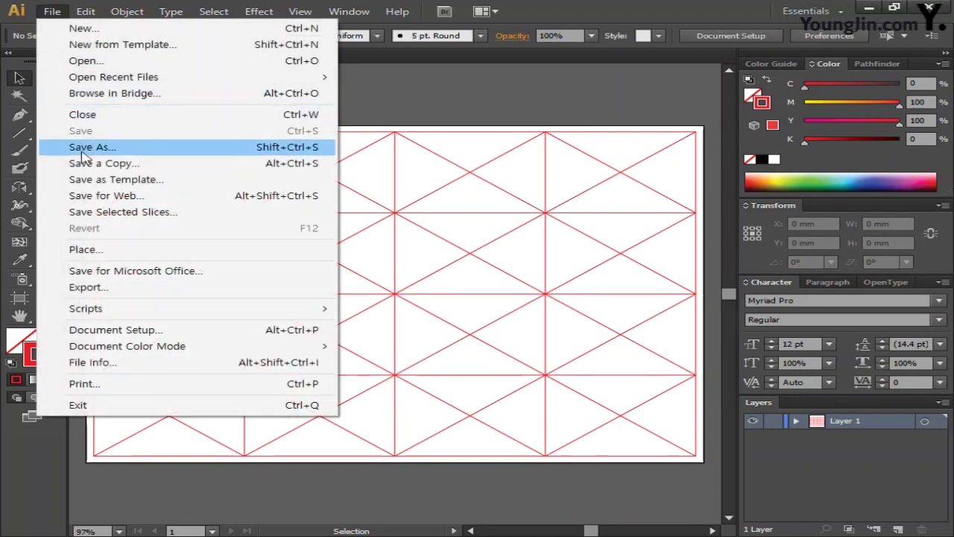
{"action": "left_click", "coordinate": [91, 148]}
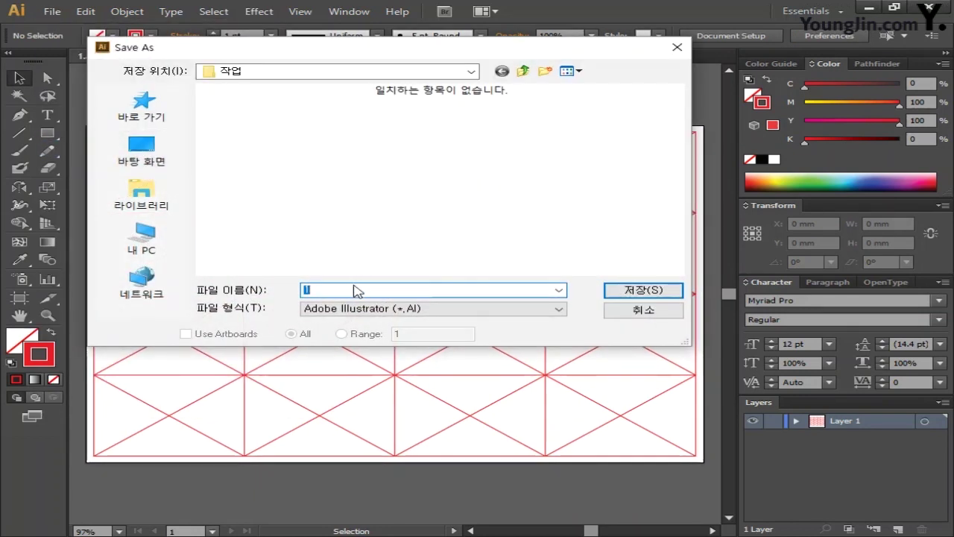
{"action": "type", "text": "일러스트 작업"}
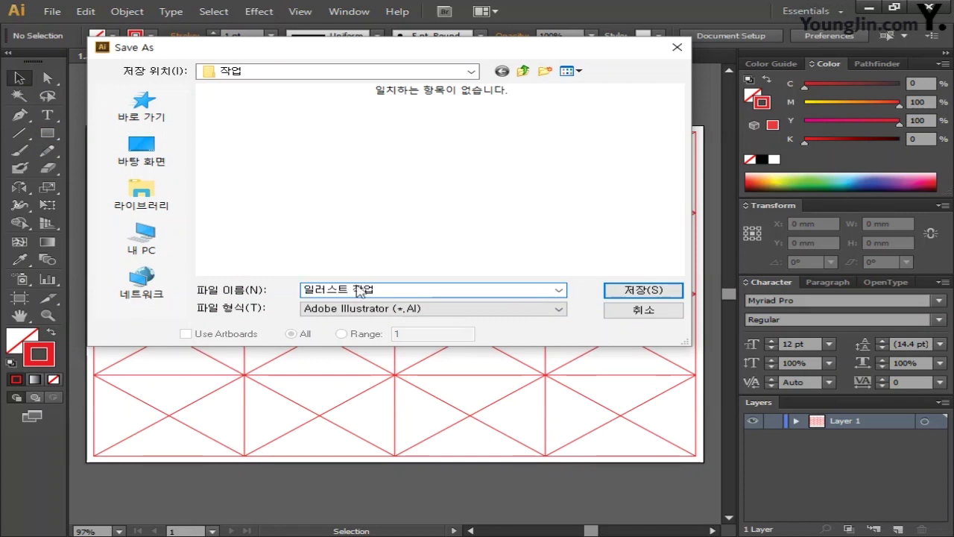
{"action": "left_click", "coordinate": [643, 290]}
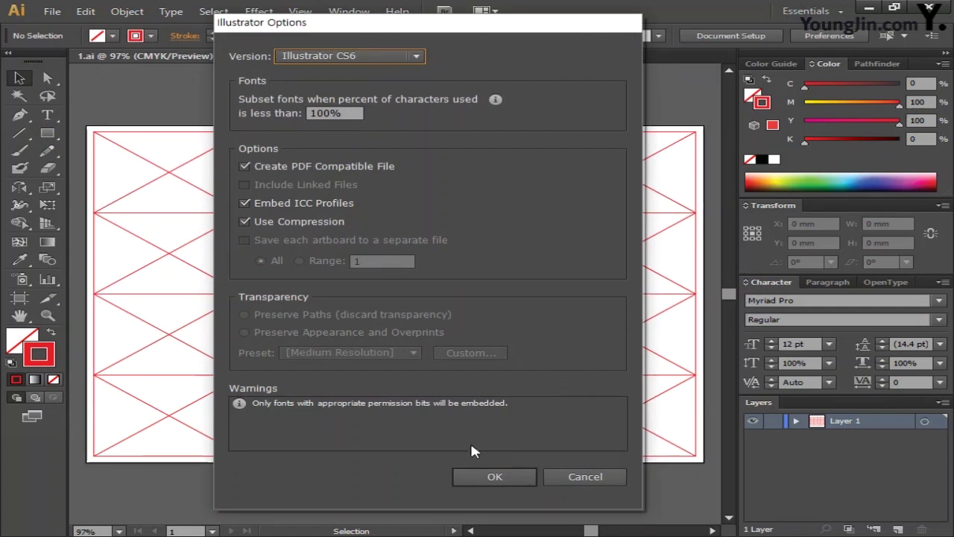
{"action": "left_click", "coordinate": [501, 475]}
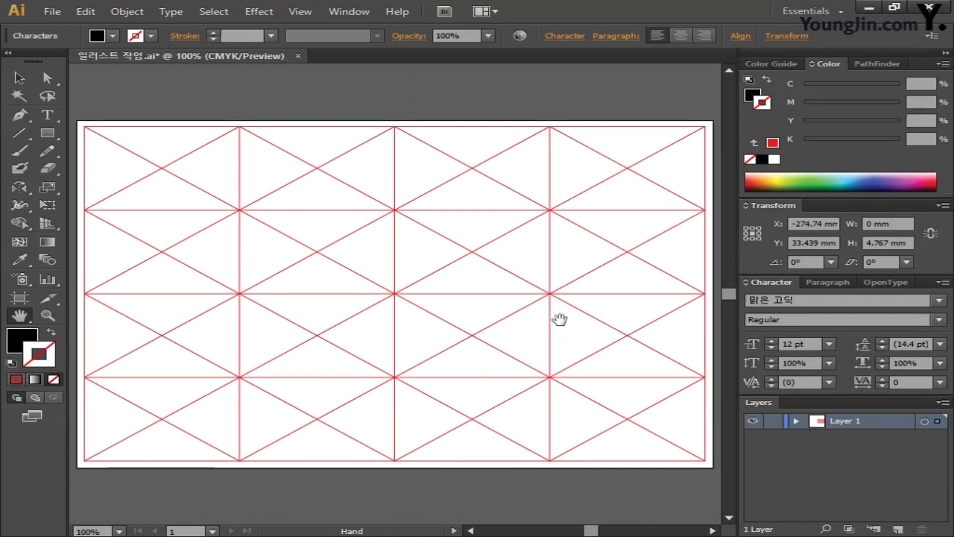
Turn on Overprint Preview and add the point text Quilt in the empty area left of the artboard.
{"action": "left_click", "coordinate": [300, 11]}
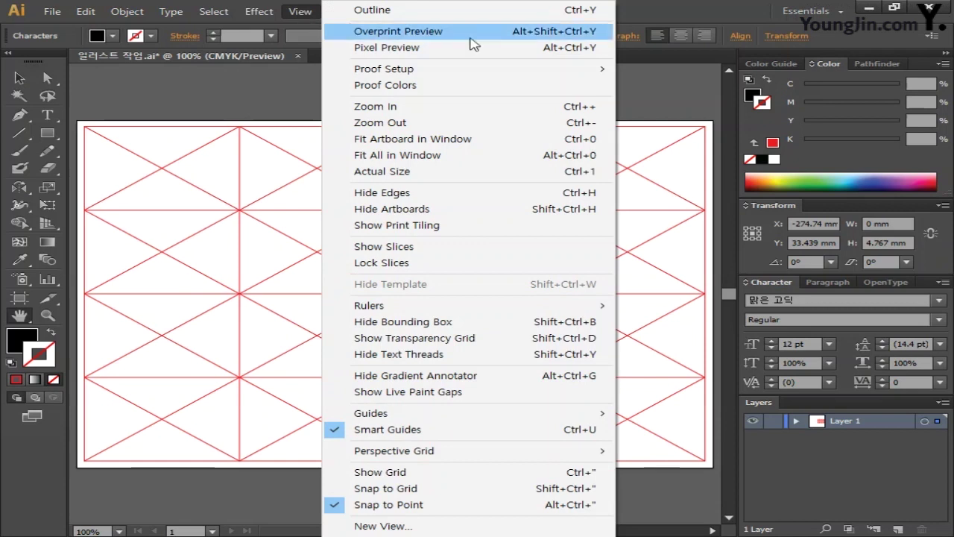
{"action": "left_click", "coordinate": [465, 32]}
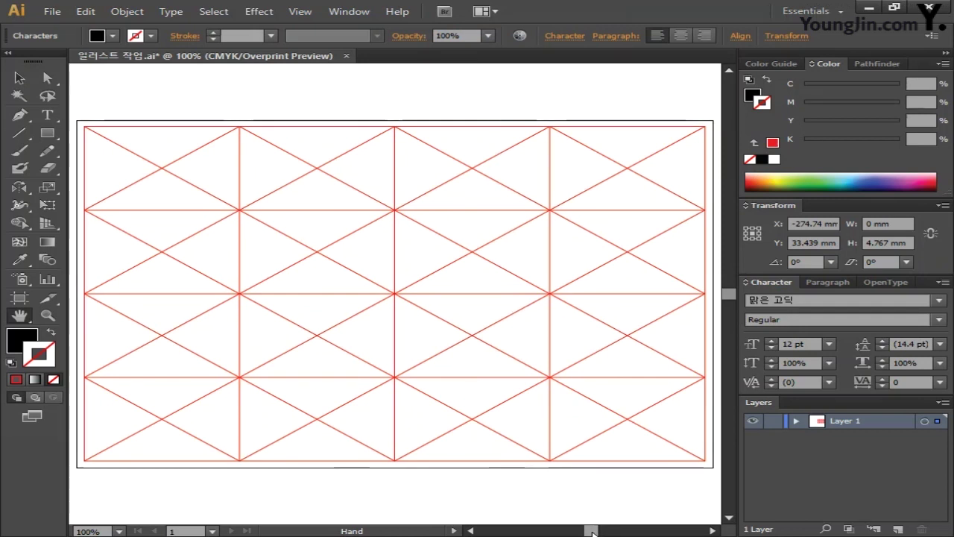
{"action": "left_click_drag", "start_coordinate": [593, 532], "coordinate": [583, 534]}
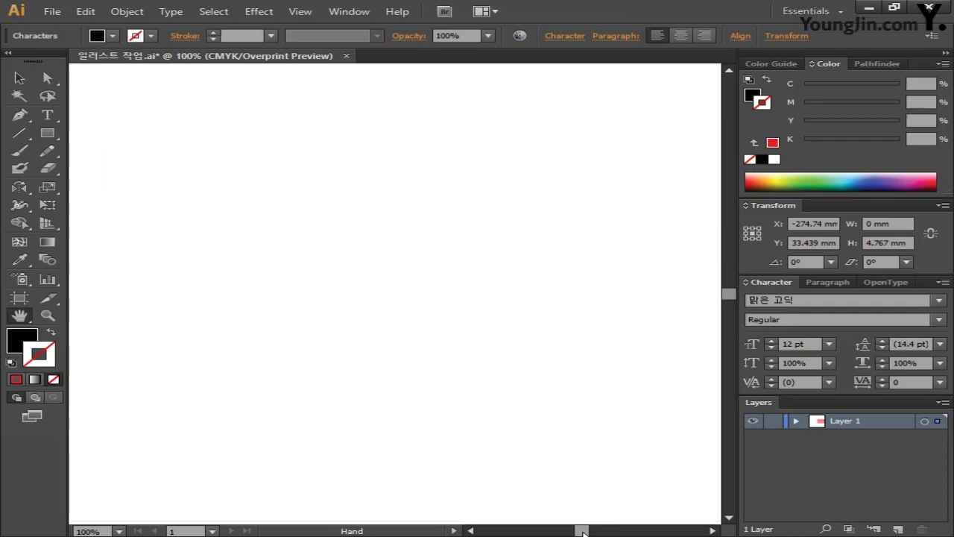
{"action": "left_click", "coordinate": [48, 118]}
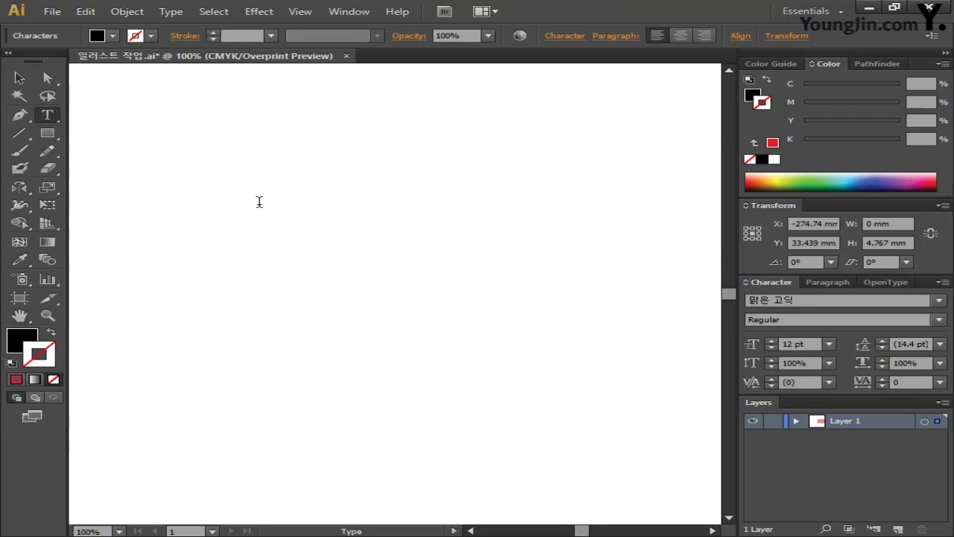
{"action": "type", "text": "Quilt"}
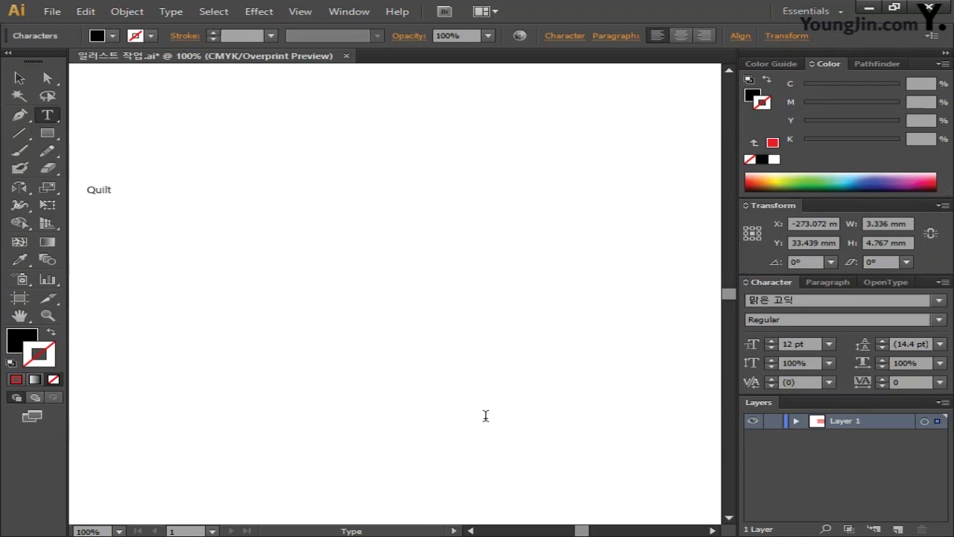
Format the word Quilt in Arial Regular at 70 pt.
{"action": "left_click", "coordinate": [471, 531]}
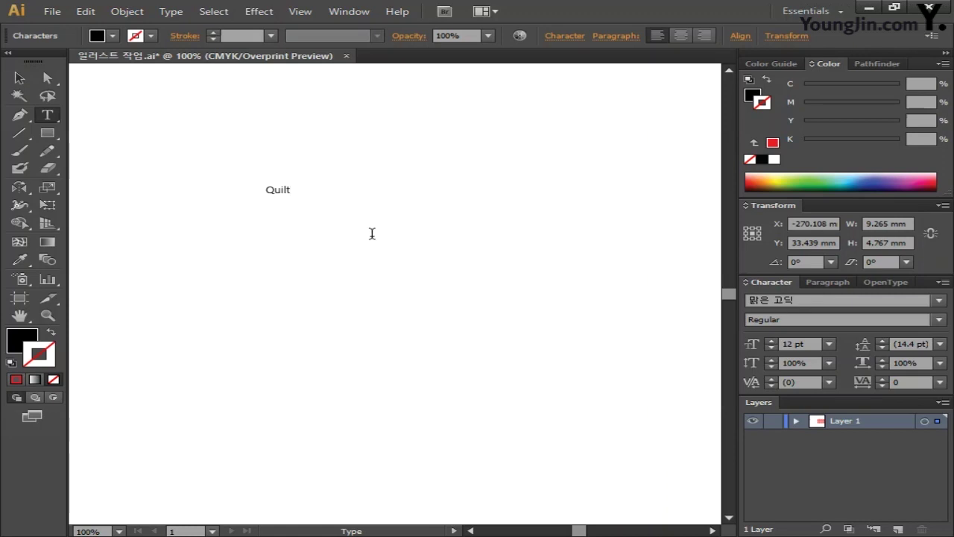
{"action": "left_click_drag", "start_coordinate": [292, 189], "coordinate": [238, 188]}
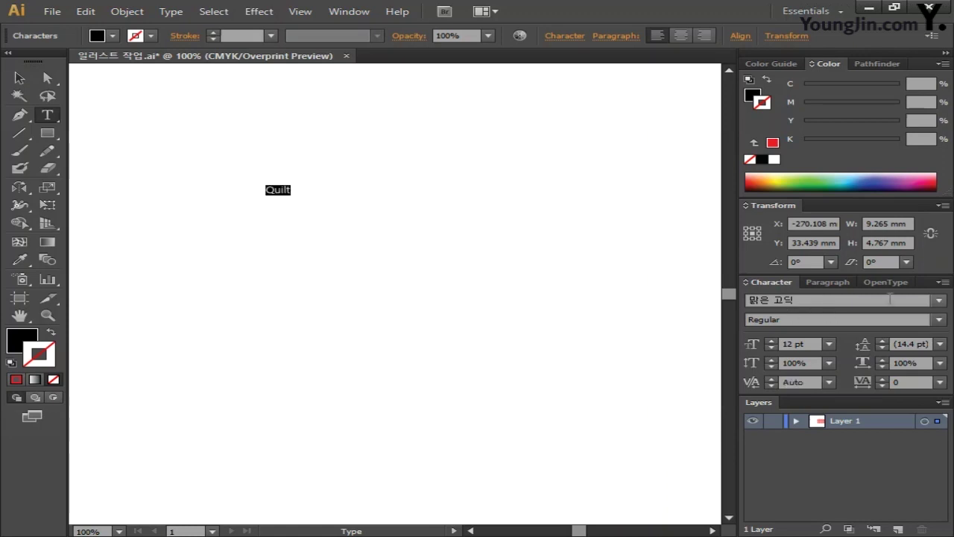
{"action": "left_click", "coordinate": [939, 300]}
{"action": "mouse_move", "coordinate": [871, 314]}
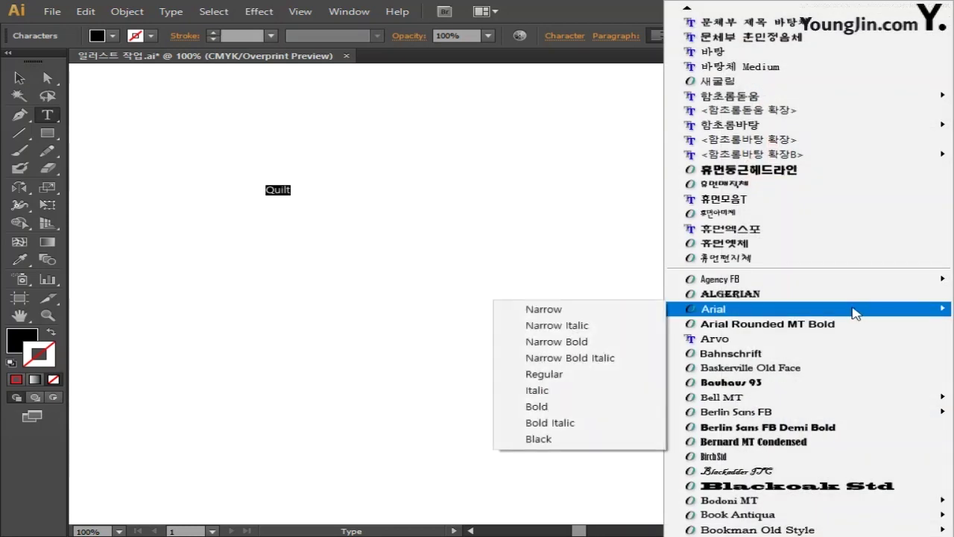
{"action": "left_click", "coordinate": [564, 379]}
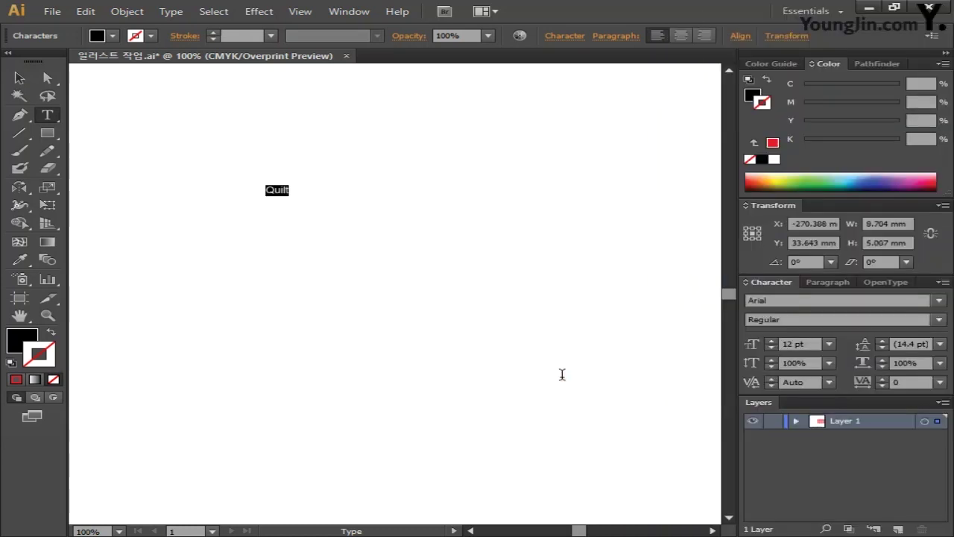
{"action": "left_click", "coordinate": [817, 345]}
{"action": "type", "text": "70"}
{"action": "key", "text": "Return"}
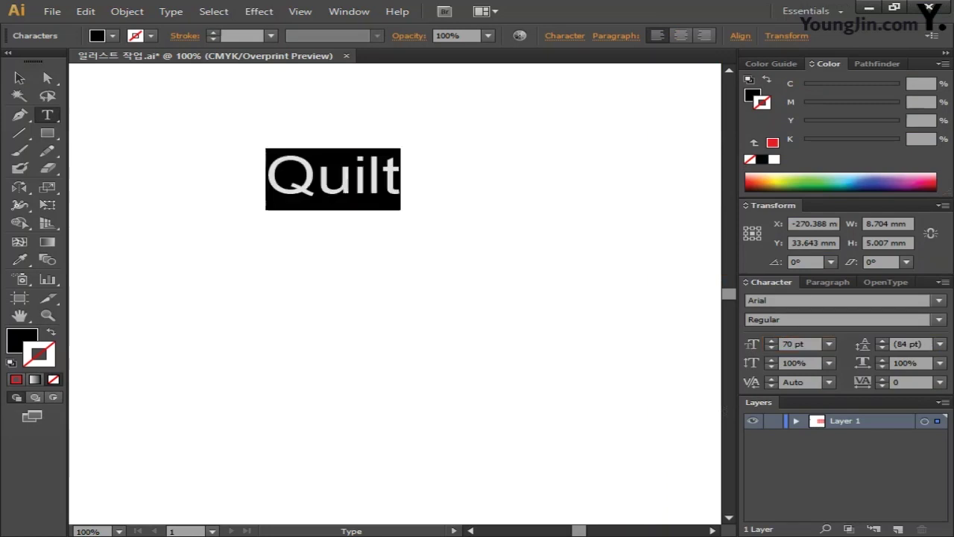
Give the Quilt text a 4 pt stroke and select it as an object.
{"action": "left_click", "coordinate": [185, 37]}
{"action": "left_click", "coordinate": [185, 37]}
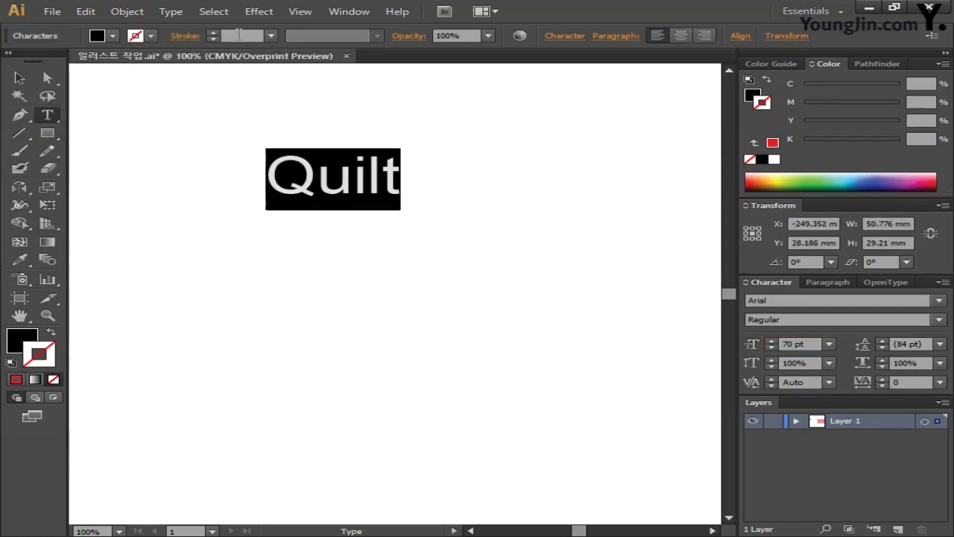
{"action": "left_click", "coordinate": [233, 36]}
{"action": "type", "text": "4"}
{"action": "key", "text": "Return"}
{"action": "left_click", "coordinate": [20, 79]}
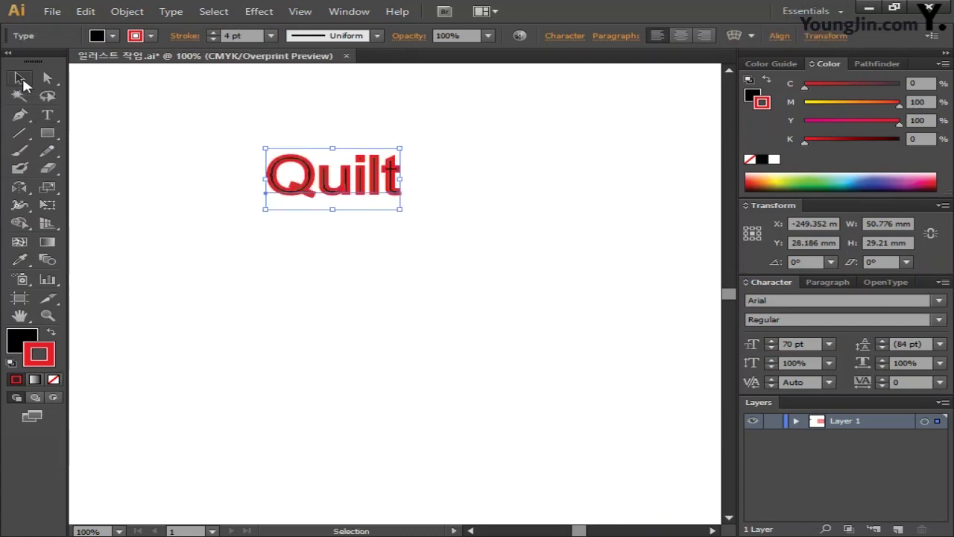
{"action": "left_click", "coordinate": [123, 262]}
Set the Quilt text's fill color to C 30%, M 100%, Y 60%, K 15%.
{"action": "double_click", "coordinate": [20, 340]}
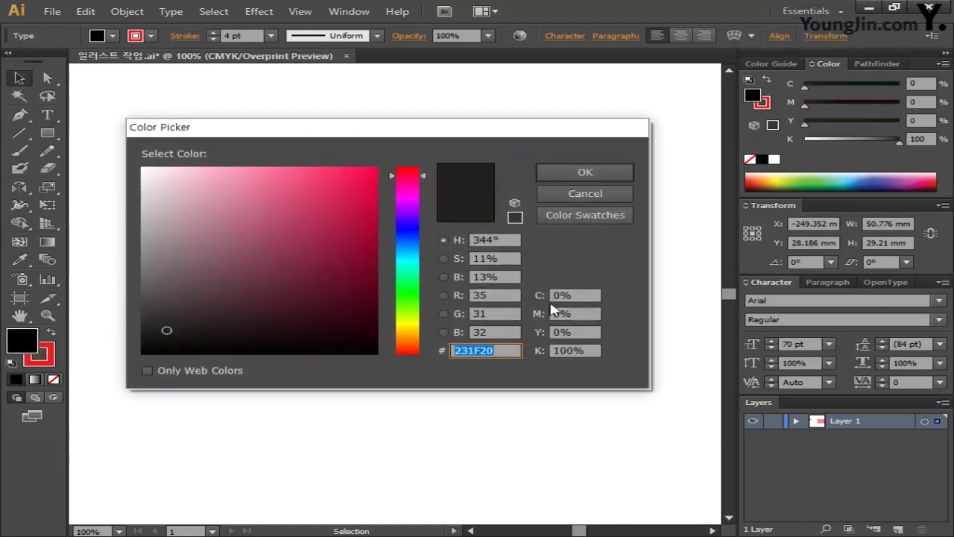
{"action": "left_click", "coordinate": [589, 296]}
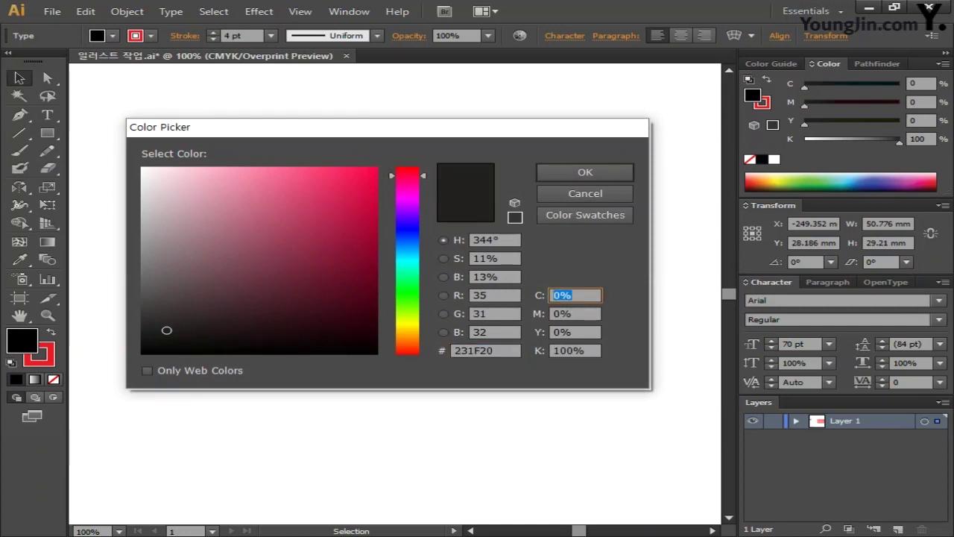
{"action": "type", "text": "30"}
{"action": "key", "text": "Tab"}
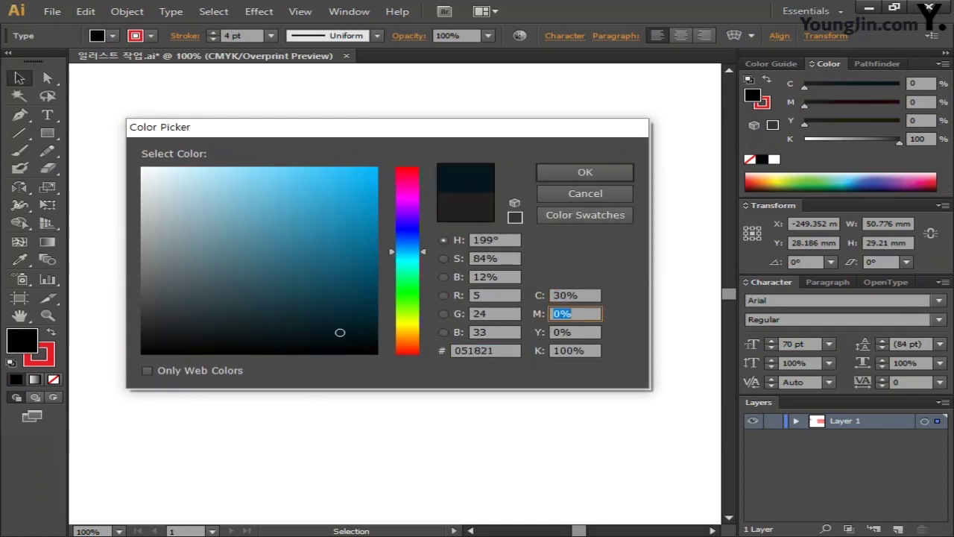
{"action": "type", "text": "100"}
{"action": "key", "text": "Tab"}
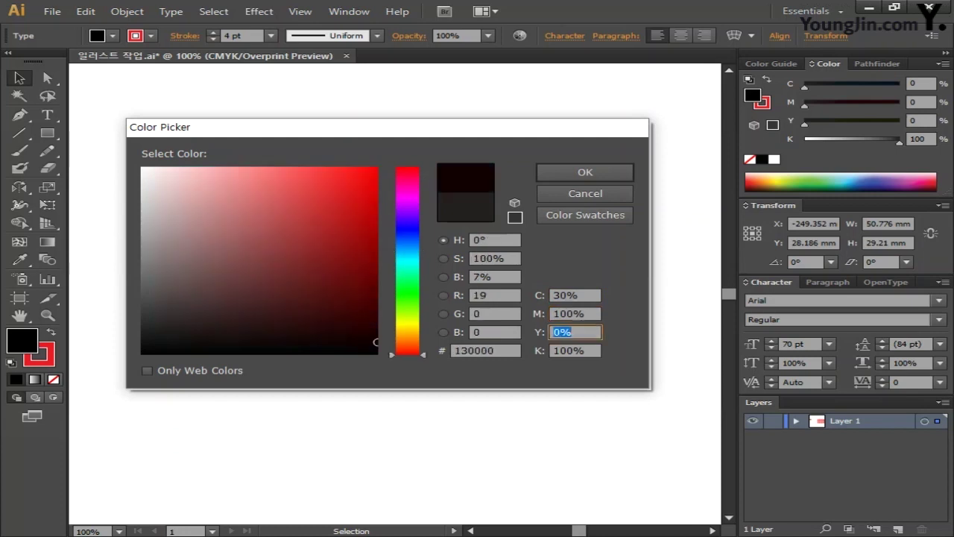
{"action": "type", "text": "60"}
{"action": "key", "text": "Tab"}
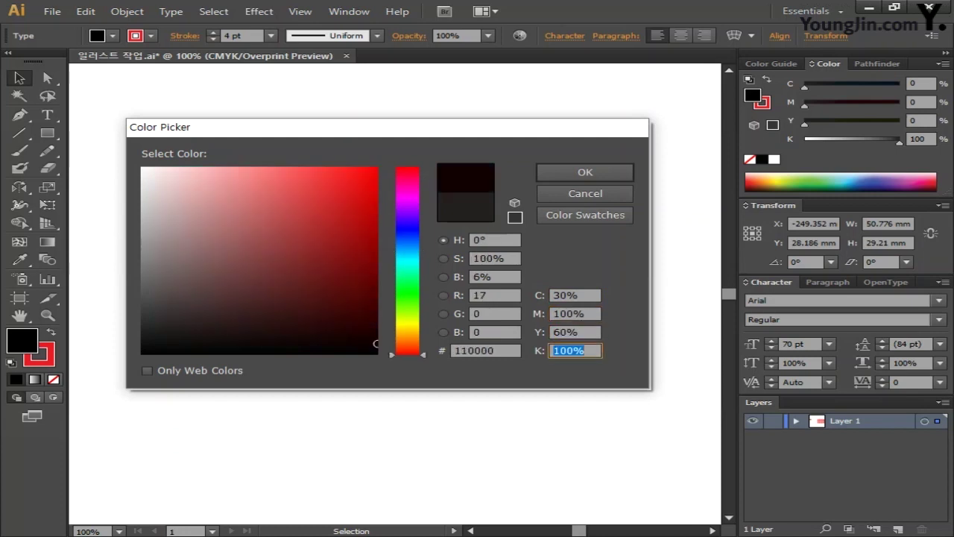
{"action": "type", "text": "15"}
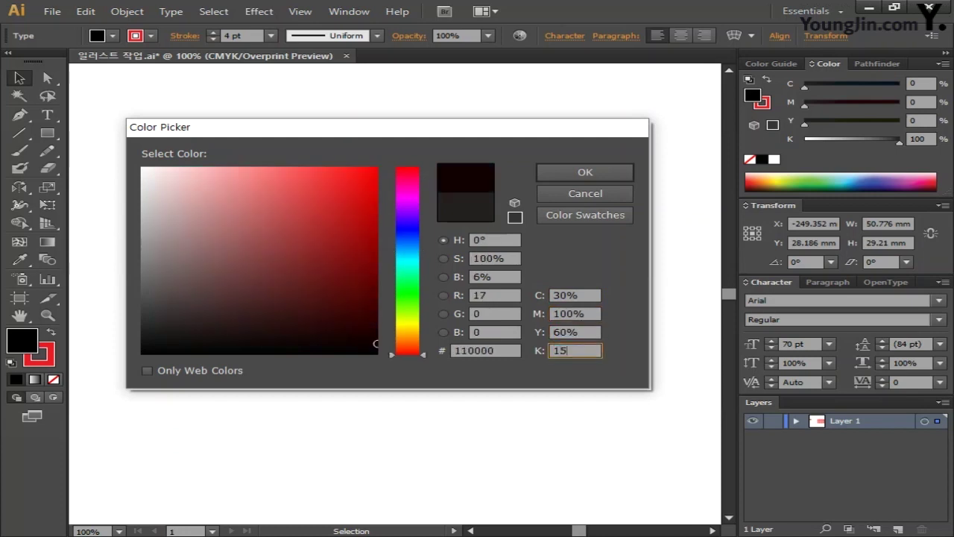
{"action": "left_click", "coordinate": [564, 169]}
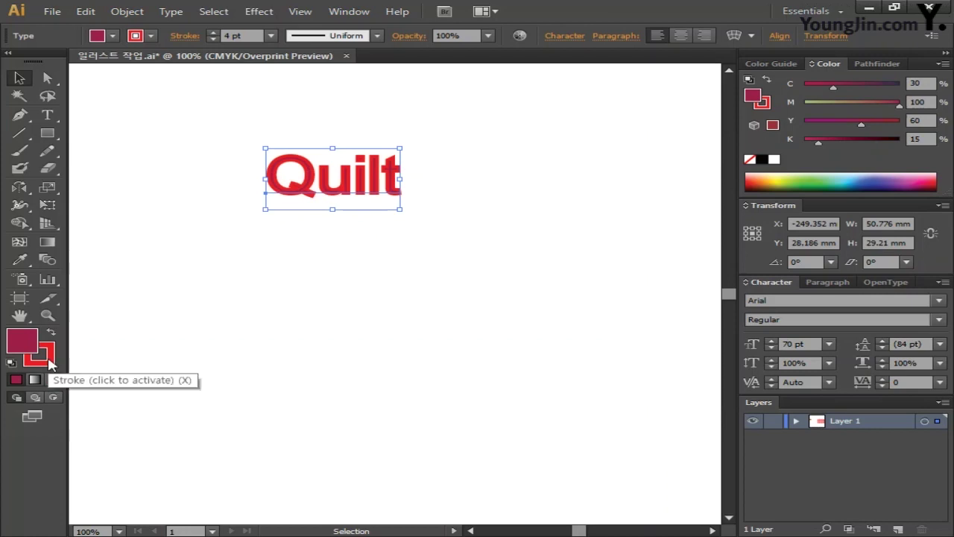
Set the Quilt text's stroke color to C 30%, M 100%, Y 60%, K 15%.
{"action": "double_click", "coordinate": [50, 364]}
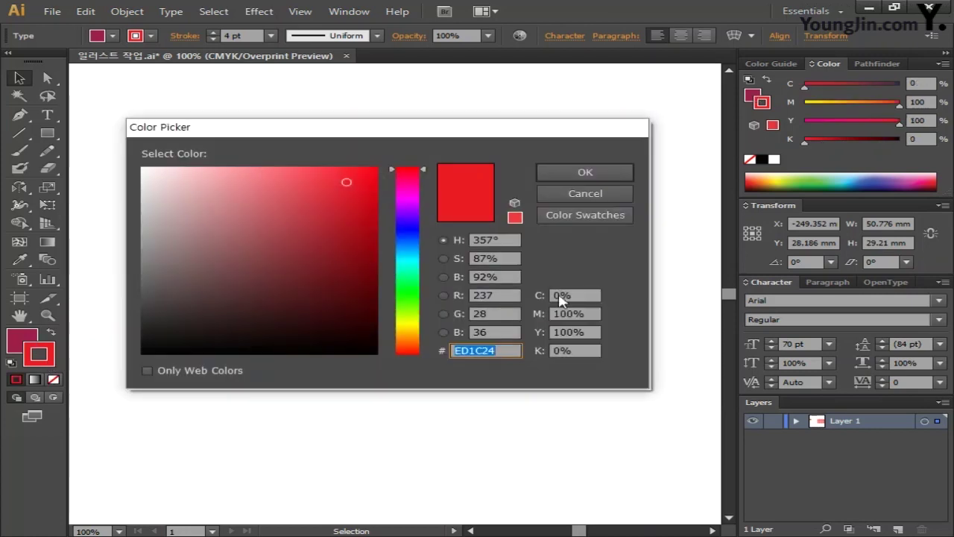
{"action": "left_click", "coordinate": [592, 297]}
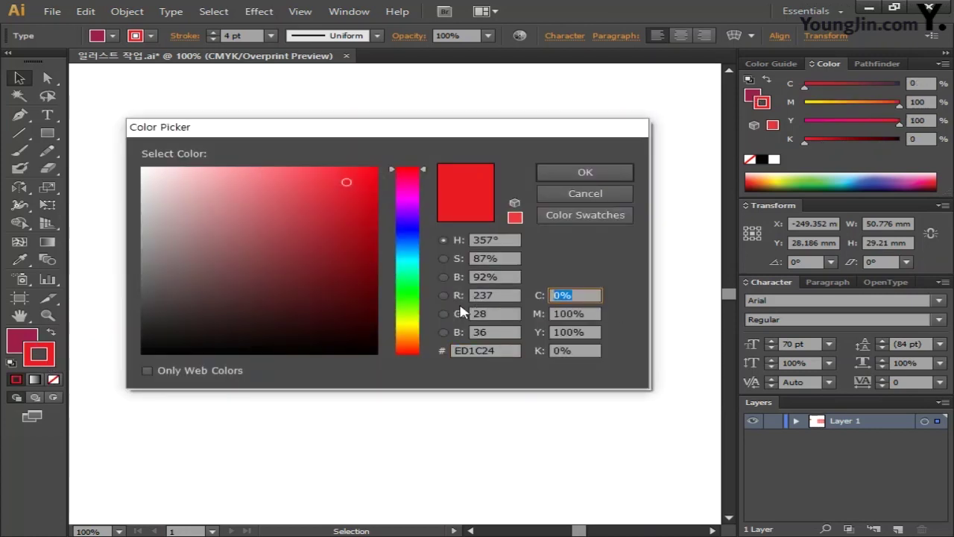
{"action": "type", "text": "30"}
{"action": "key", "text": "Tab"}
{"action": "type", "text": "100"}
{"action": "key", "text": "Tab"}
{"action": "type", "text": "60"}
{"action": "key", "text": "Tab"}
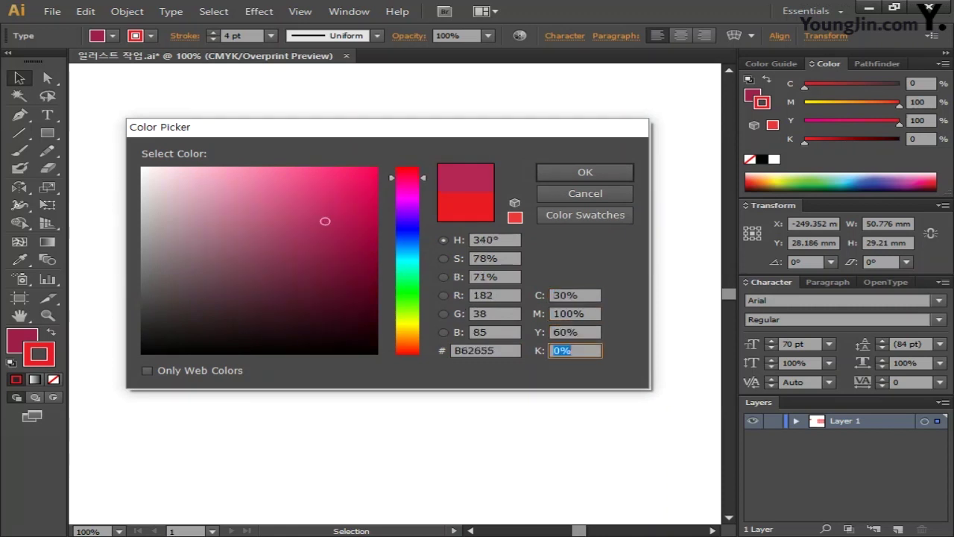
{"action": "type", "text": "15"}
{"action": "key", "text": "Return"}
Convert the Quilt text to outlines and deselect it.
{"action": "left_click", "coordinate": [169, 12]}
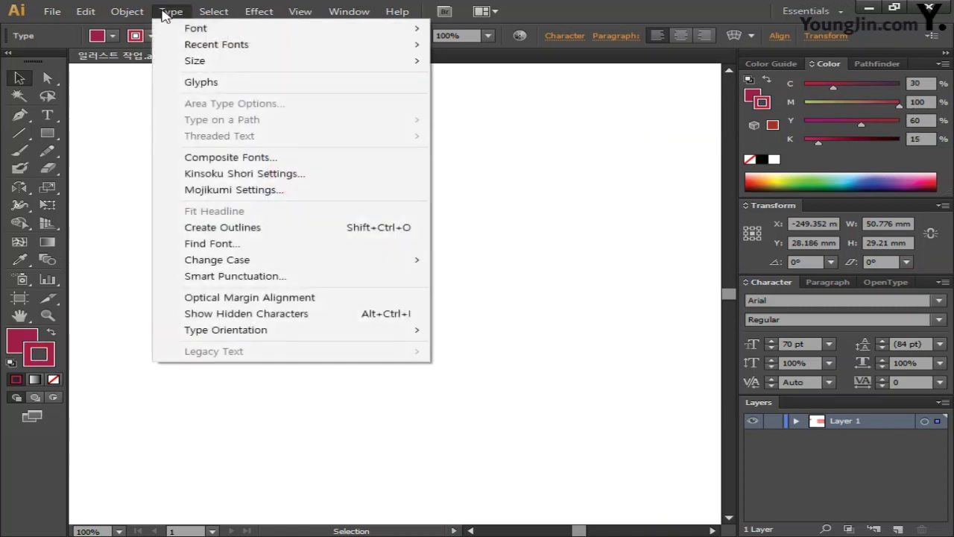
{"action": "left_click", "coordinate": [295, 232]}
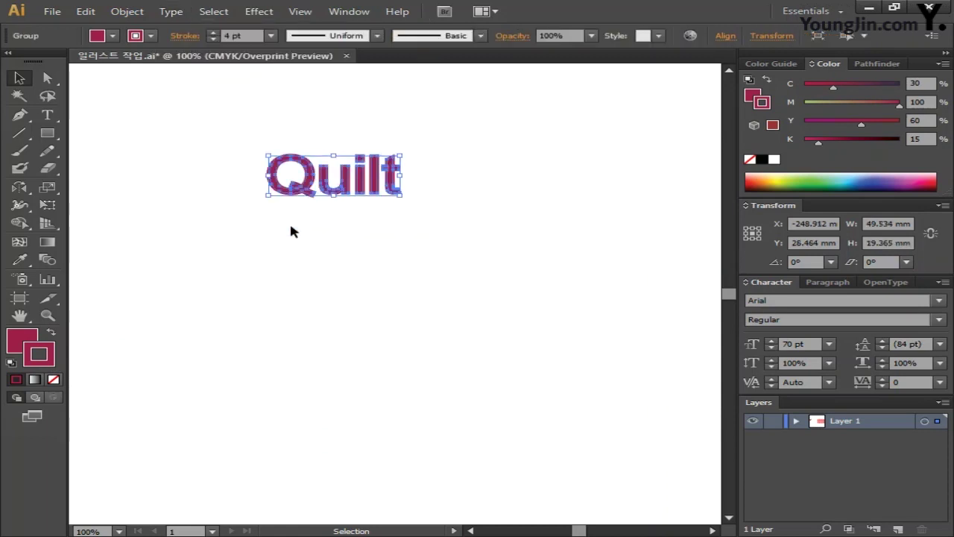
{"action": "left_click", "coordinate": [429, 259]}
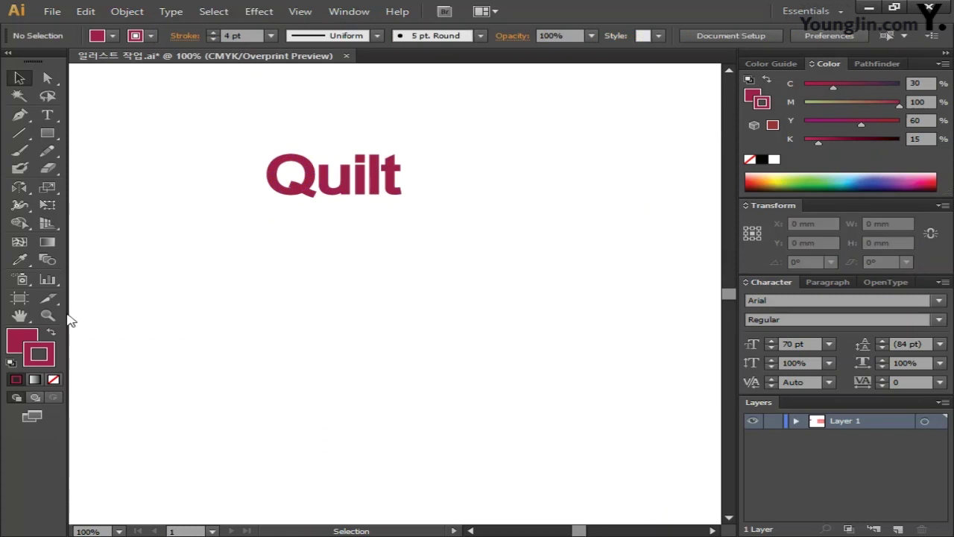
Select the outlined Quilt lettering and set its stroke weight to 8 pt.
{"action": "key", "text": "ctrl+plus"}
{"action": "scroll", "coordinate": [424, 261], "scroll_direction": "up", "scroll_amount": 5}
{"action": "left_click", "coordinate": [472, 531]}
{"action": "key", "text": "ctrl+plus"}
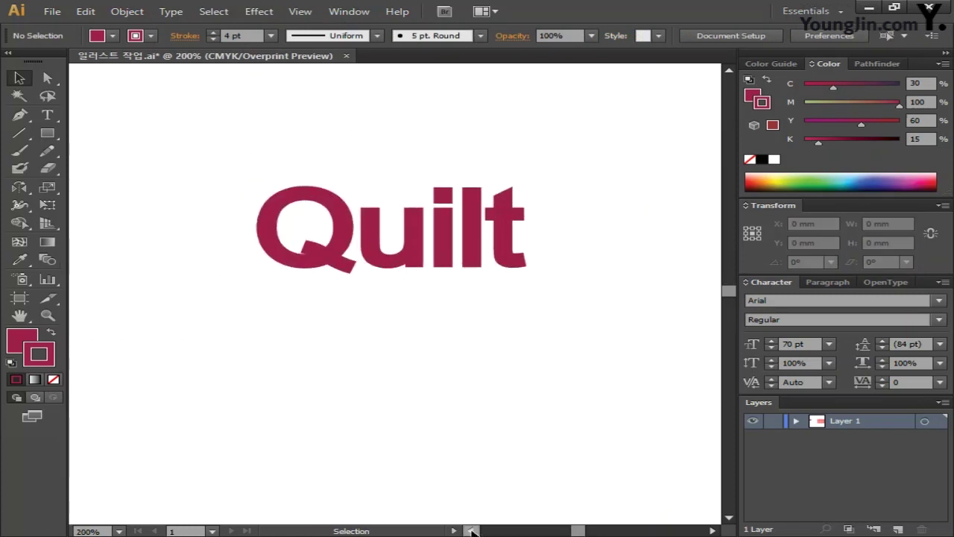
{"action": "left_click", "coordinate": [348, 251]}
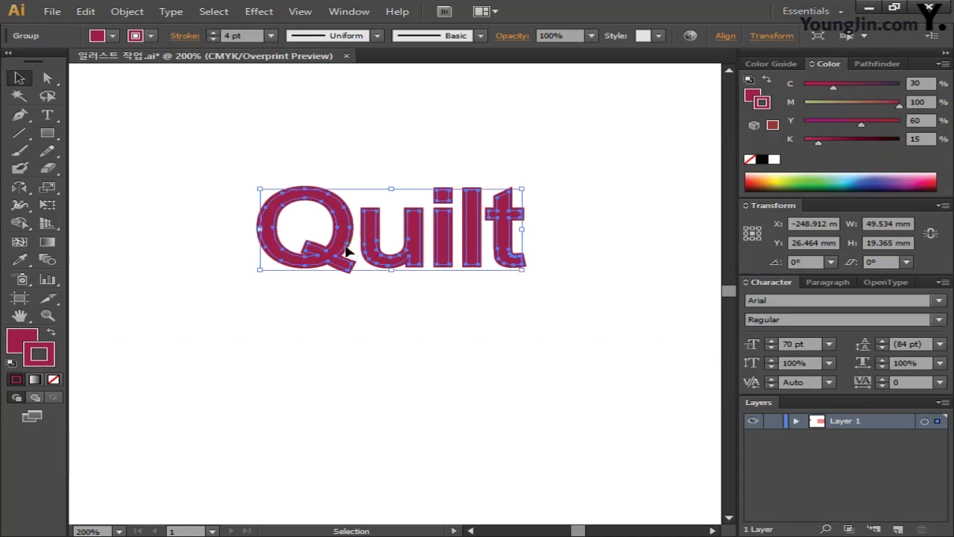
{"action": "left_click", "coordinate": [213, 40]}
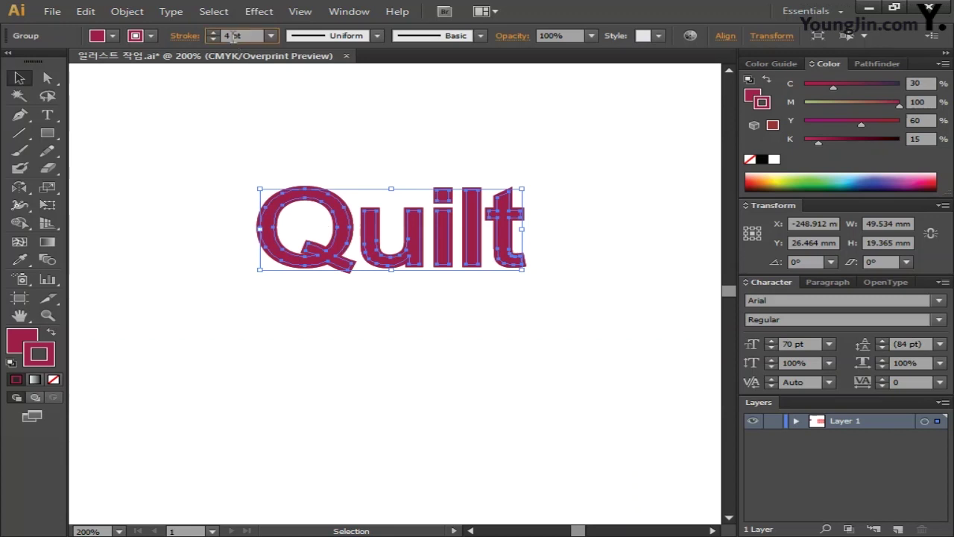
{"action": "type", "text": "8"}
{"action": "key", "text": "Return"}
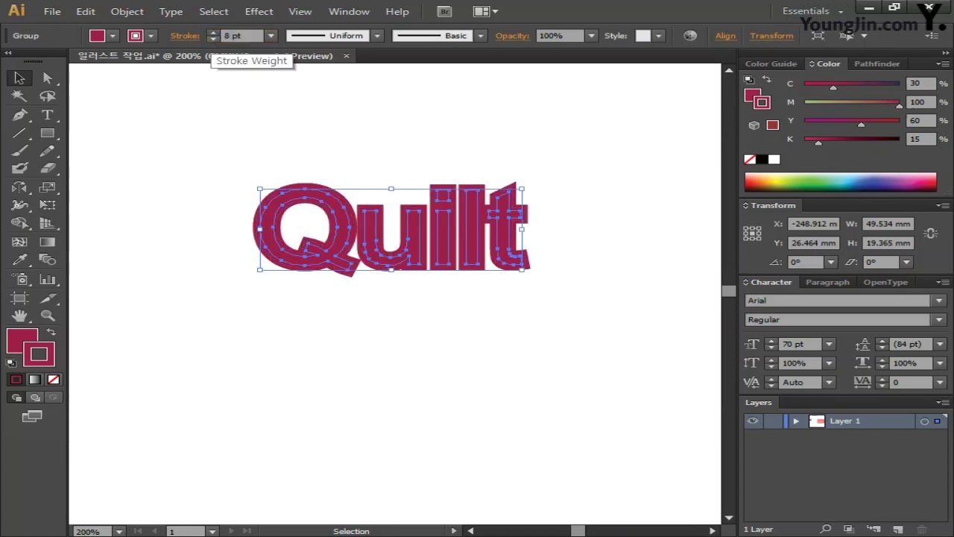
Set the Quilt lettering's stroke color to C 0%, M 0%, Y 0%, K 40%.
{"action": "double_click", "coordinate": [41, 355]}
{"action": "key", "text": "Tab"}
{"action": "type", "text": "0"}
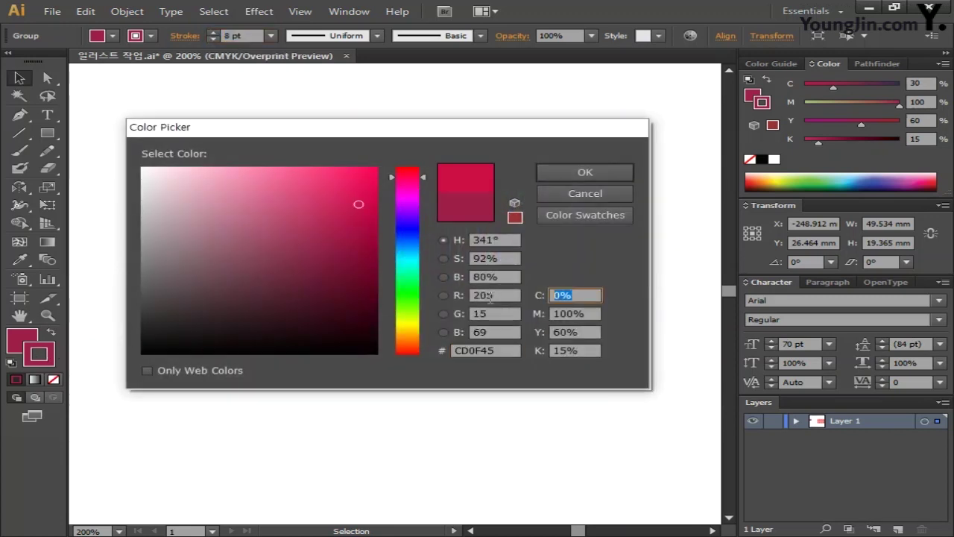
{"action": "key", "text": "Tab"}
{"action": "type", "text": "0"}
{"action": "key", "text": "Tab"}
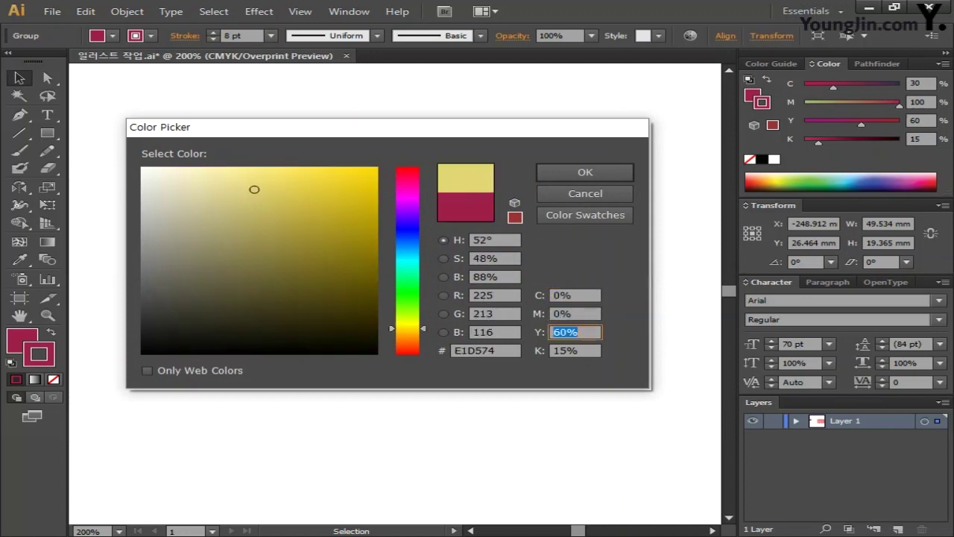
{"action": "type", "text": "0"}
{"action": "key", "text": "Tab"}
{"action": "type", "text": "40"}
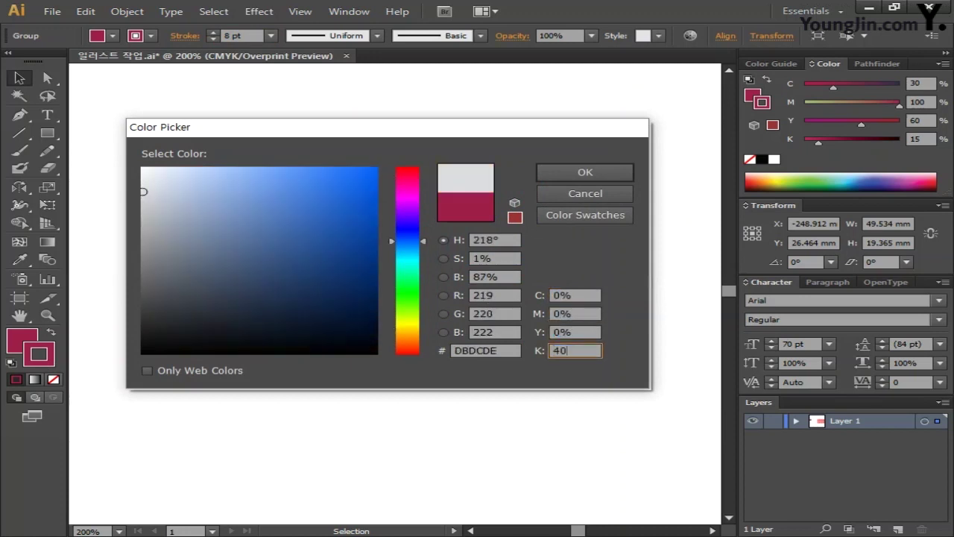
{"action": "left_click", "coordinate": [585, 176]}
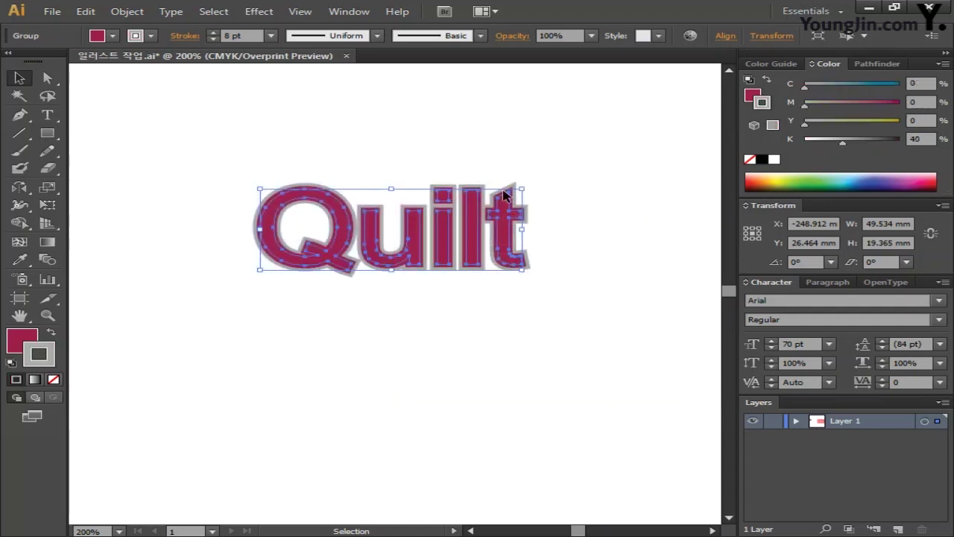
Convert the Quilt lettering's strokes to filled shapes with Outline Stroke and deselect the result.
{"action": "left_click", "coordinate": [128, 12]}
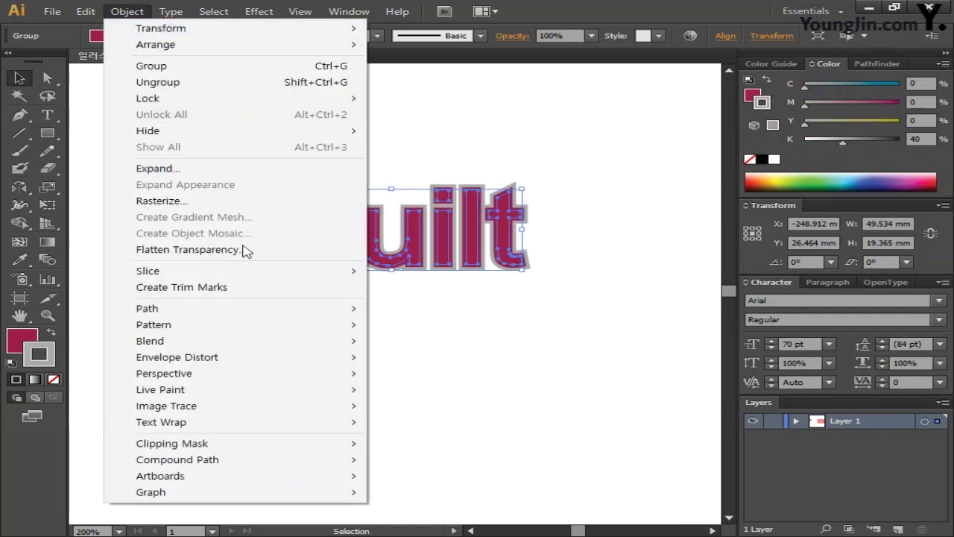
{"action": "mouse_move", "coordinate": [207, 309]}
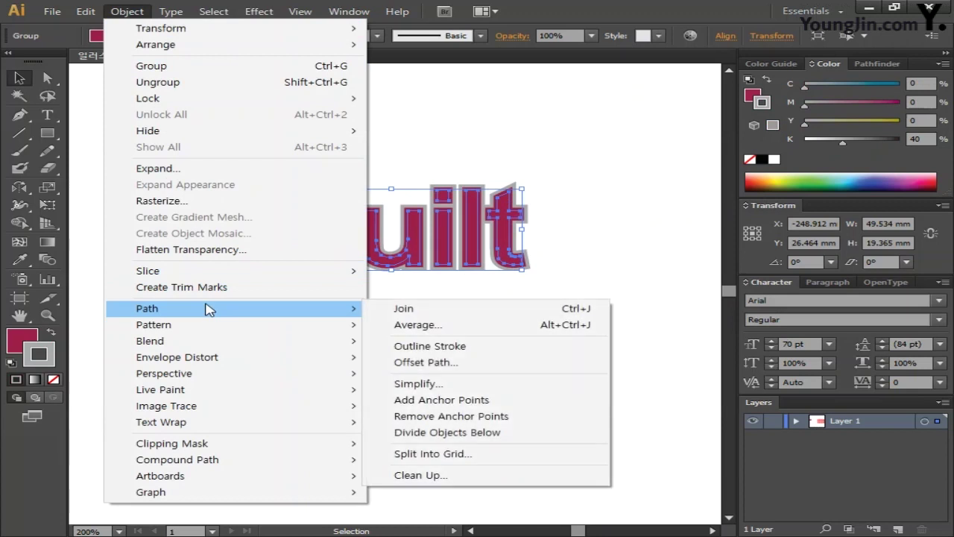
{"action": "left_click", "coordinate": [481, 351]}
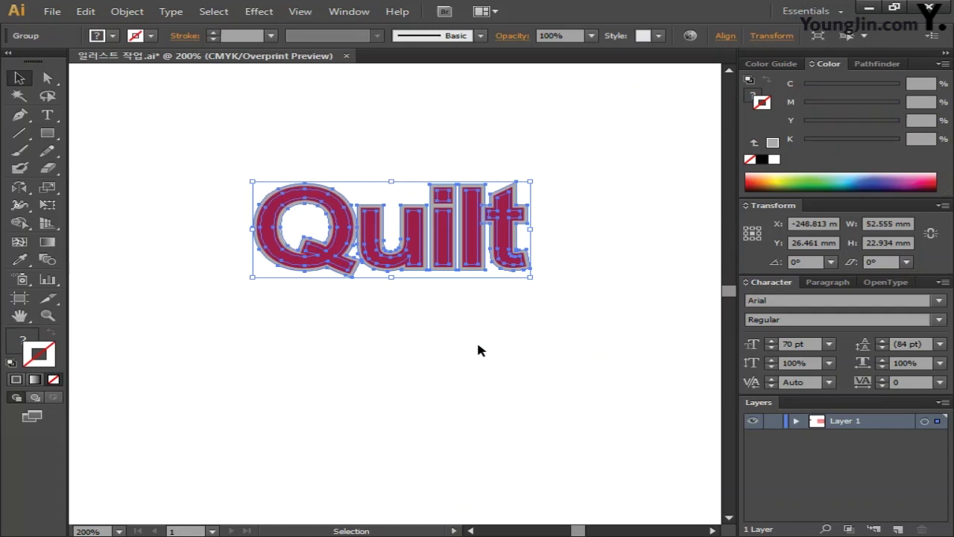
{"action": "left_click", "coordinate": [477, 350]}
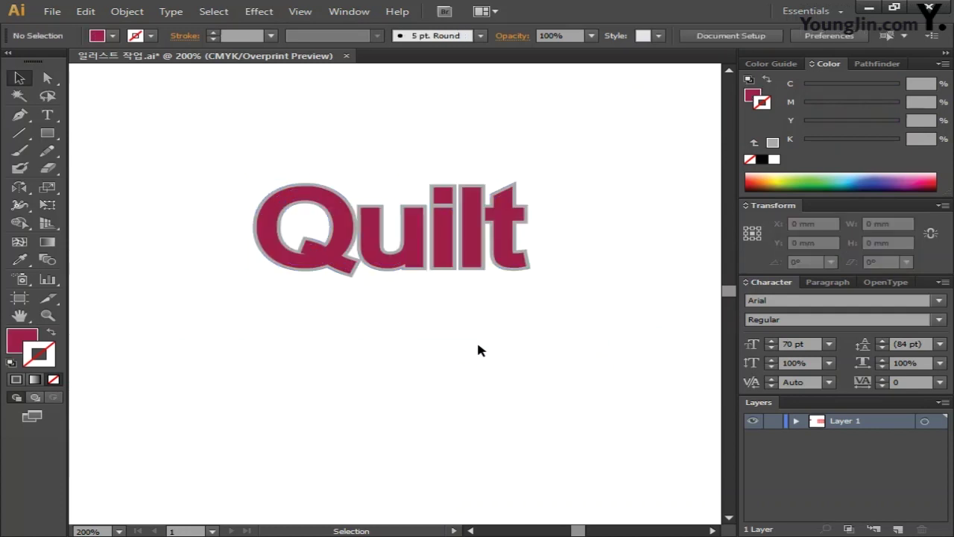
Draw a horizontal line about 0.64 mm long below the Quilt lettering, with no fill and a 1 pt gray stroke.
{"action": "scroll", "coordinate": [477, 349], "scroll_direction": "down", "scroll_amount": 3}
{"action": "scroll", "coordinate": [478, 349], "scroll_direction": "down", "scroll_amount": 5}
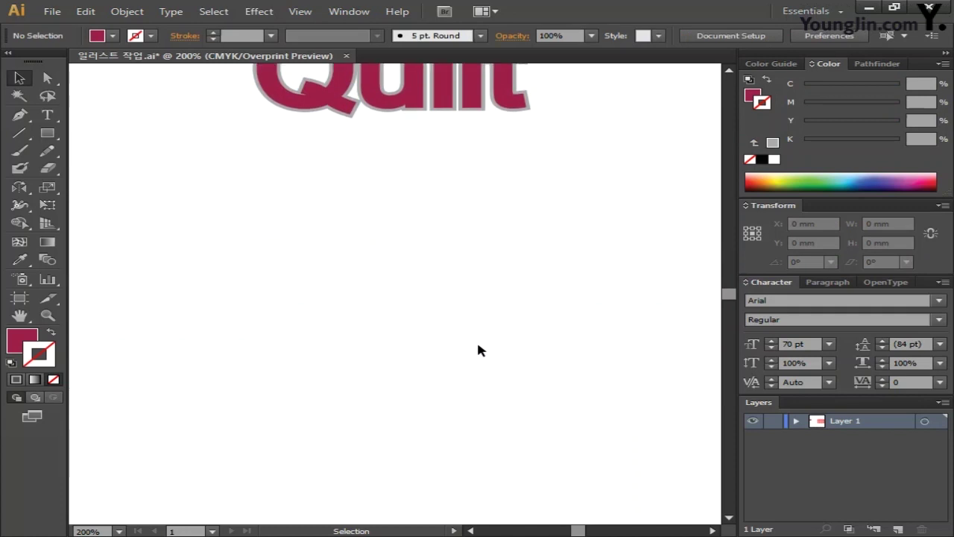
{"action": "scroll", "coordinate": [477, 349], "scroll_direction": "up", "scroll_amount": 8}
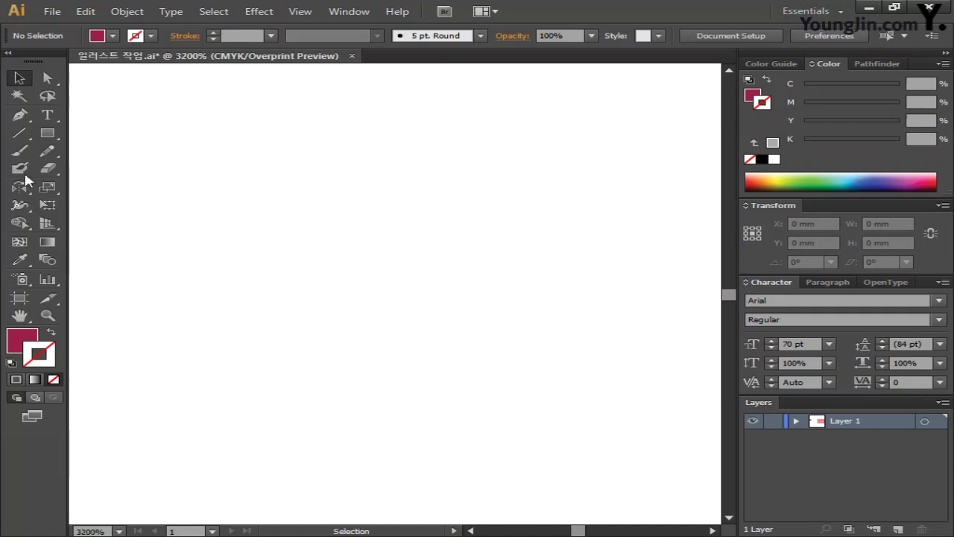
{"action": "left_click", "coordinate": [22, 135]}
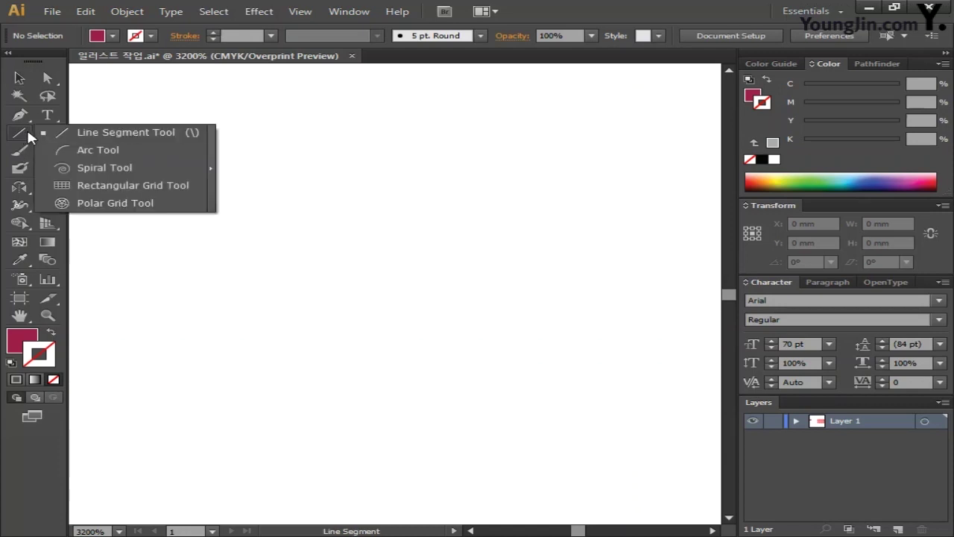
{"action": "left_click", "coordinate": [123, 141]}
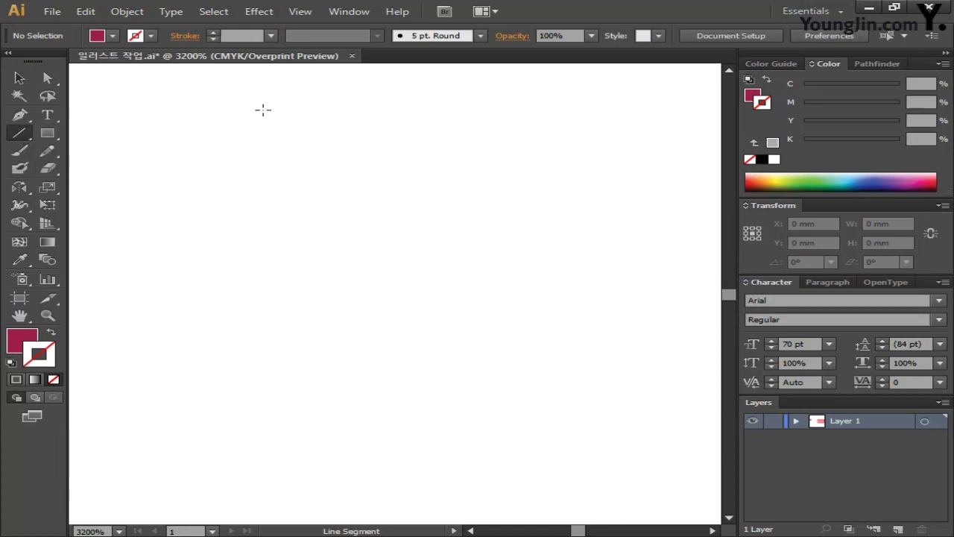
{"action": "left_click", "coordinate": [241, 40]}
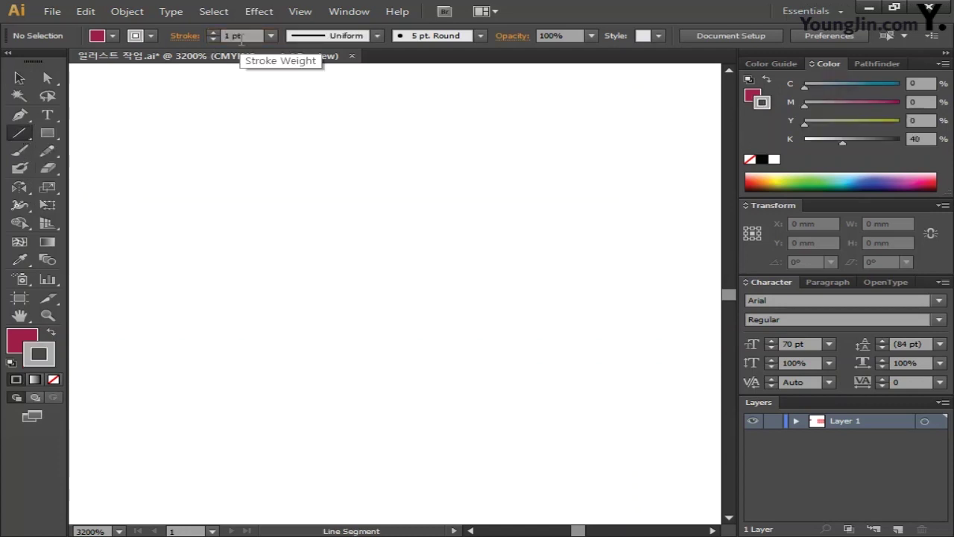
{"action": "key", "text": "slash"}
{"action": "left_click_drag", "start_coordinate": [294, 220], "coordinate": [348, 220]}
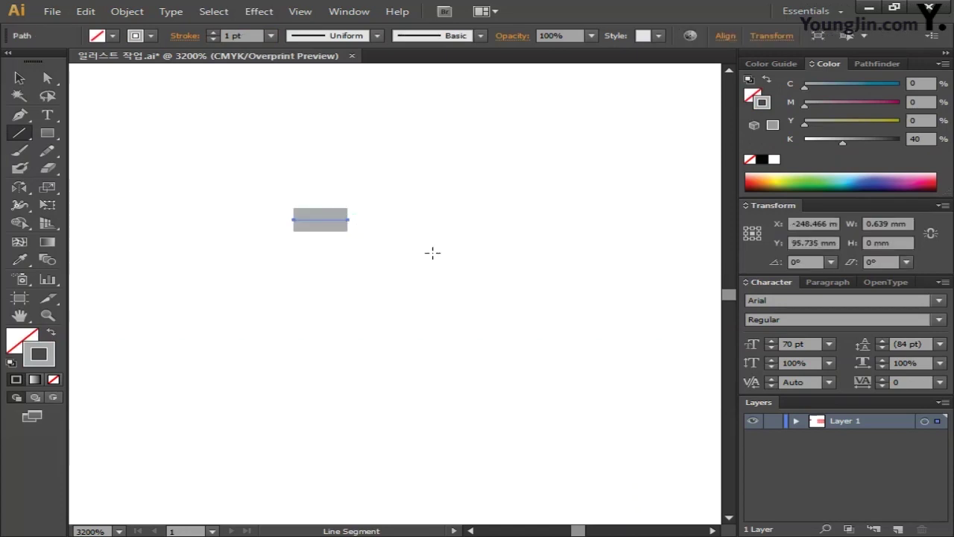
Duplicate the short line to its right on the same level, spanning about 1.72 mm overall, and select both lines.
{"action": "left_click", "coordinate": [20, 78]}
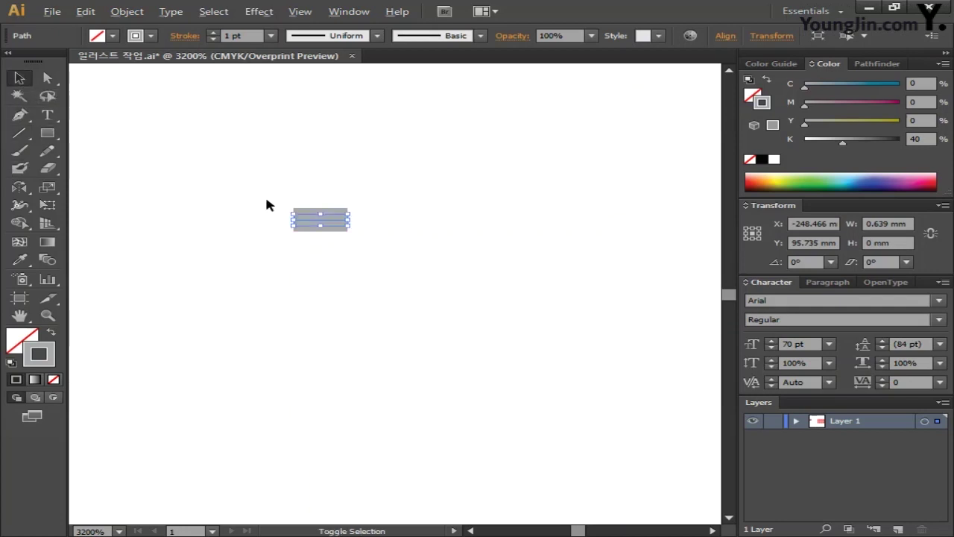
{"action": "left_click", "coordinate": [327, 222], "text": "shift"}
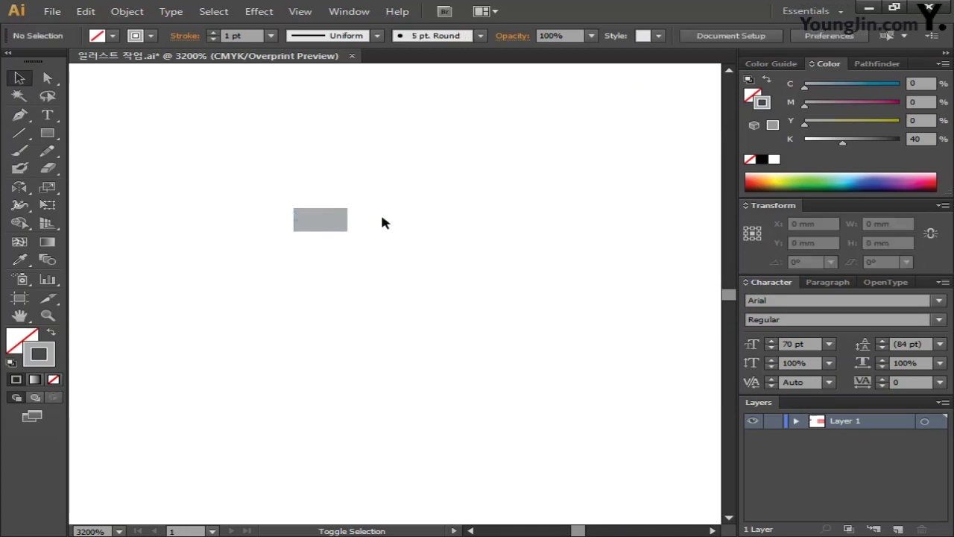
{"action": "left_click_drag", "start_coordinate": [333, 219], "coordinate": [422, 226]}
{"action": "left_click", "coordinate": [410, 281]}
{"action": "left_click", "coordinate": [348, 266]}
{"action": "left_click_drag", "start_coordinate": [246, 178], "coordinate": [502, 283]}
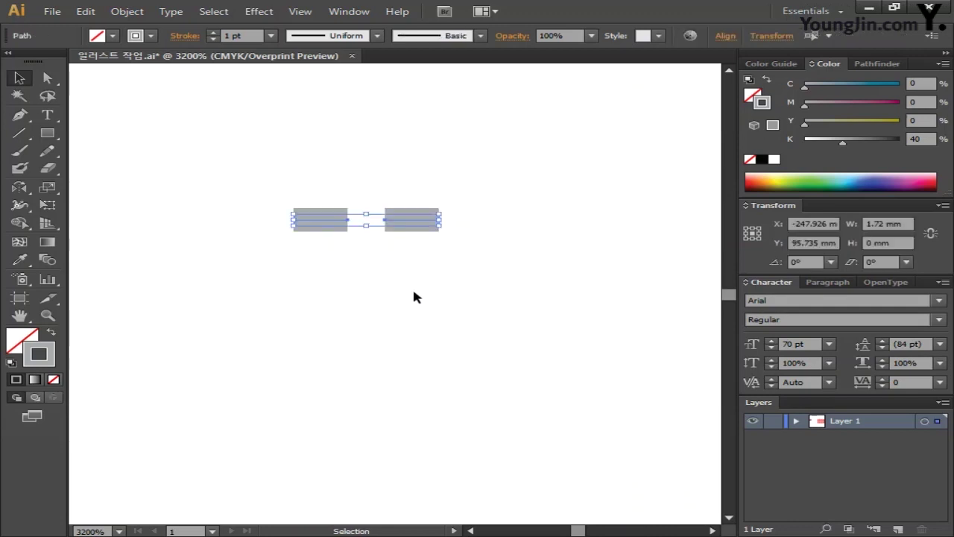
Set the stroke color of both short lines to white with K 0%.
{"action": "double_click", "coordinate": [38, 355]}
{"action": "double_click", "coordinate": [574, 351]}
{"action": "type", "text": "0"}
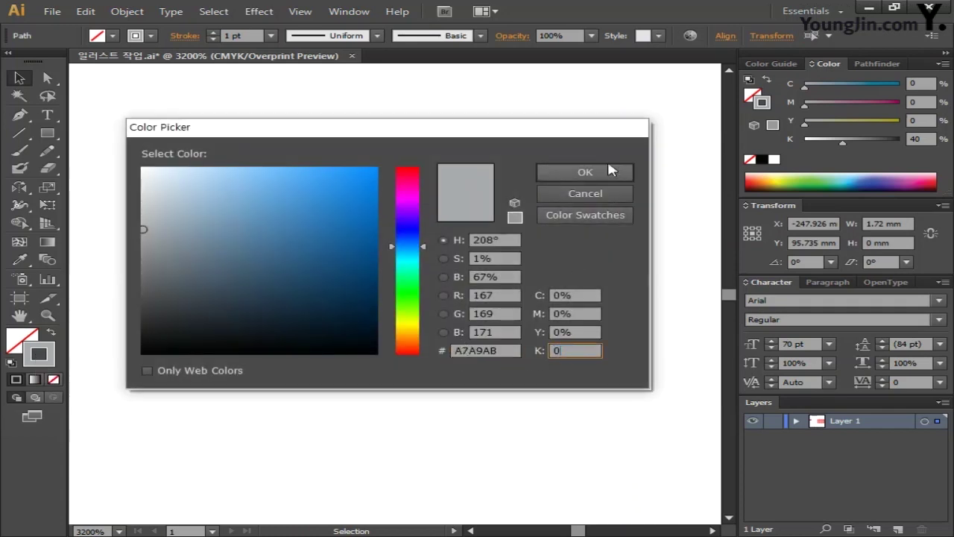
{"action": "left_click", "coordinate": [610, 172]}
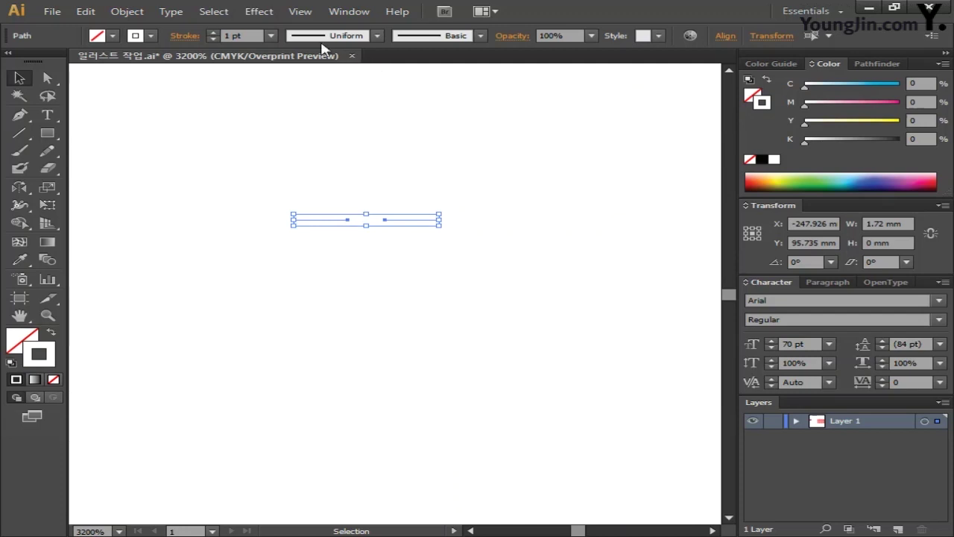
Turn off Overprint Preview and deselect the two white lines.
{"action": "left_click", "coordinate": [300, 11]}
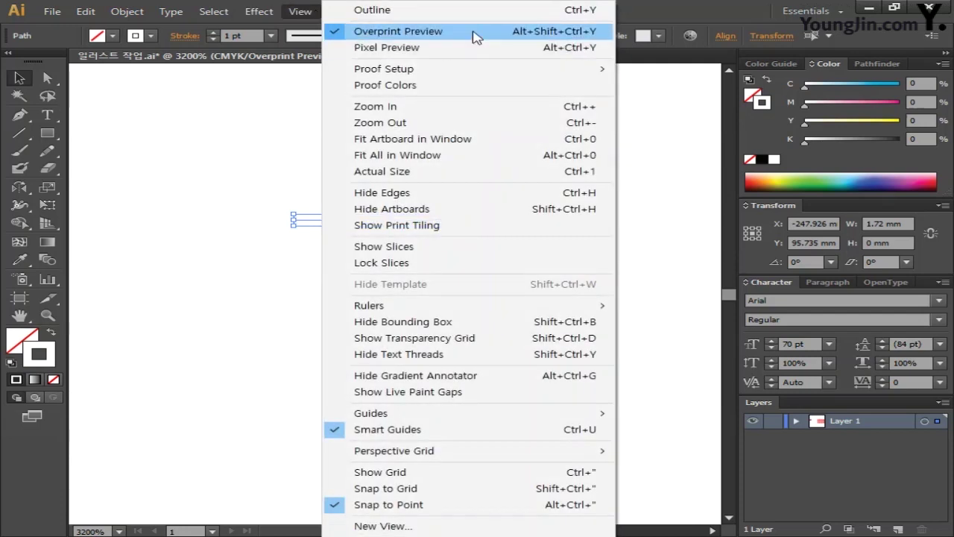
{"action": "left_click", "coordinate": [474, 32]}
{"action": "left_click", "coordinate": [580, 233]}
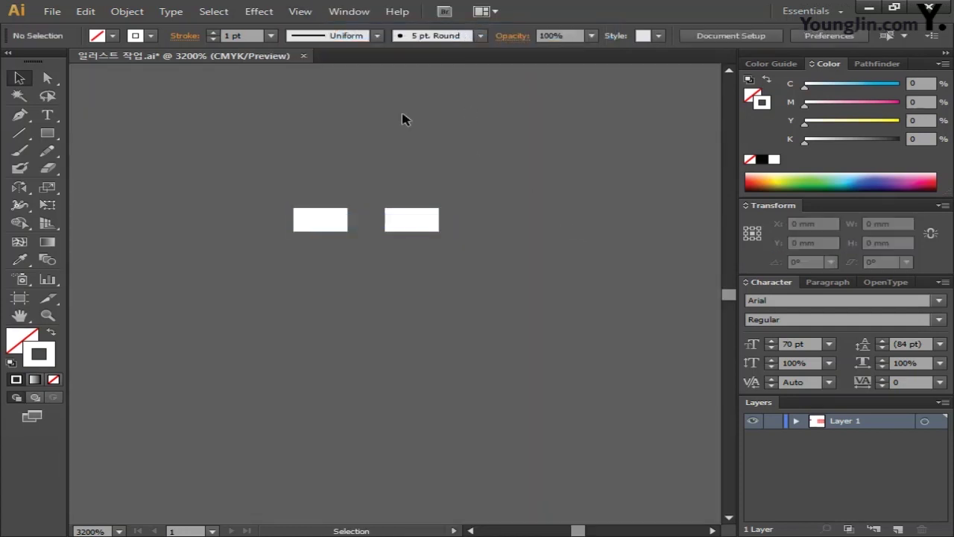
Show the Brushes panel and detach it from the dock to float beside the white lines.
{"action": "left_click", "coordinate": [344, 12]}
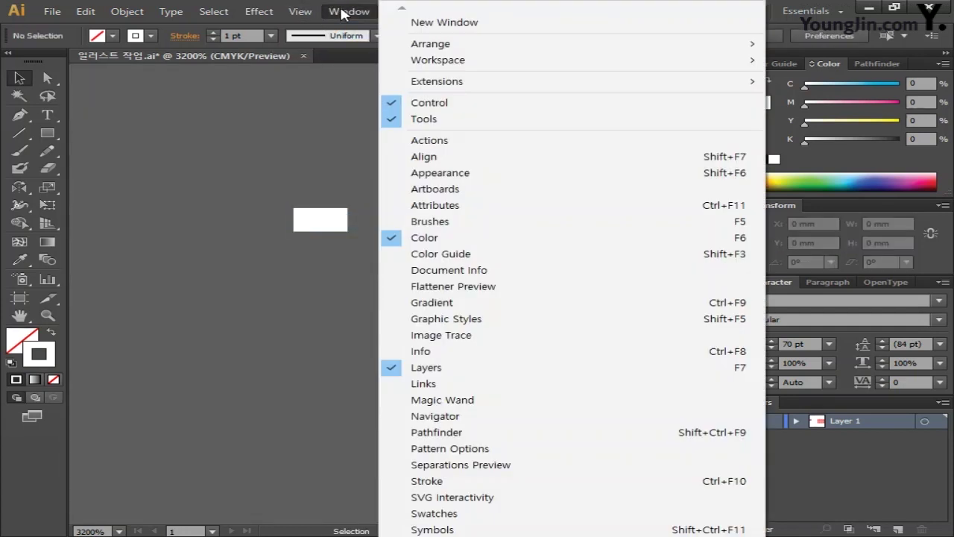
{"action": "left_click", "coordinate": [471, 222]}
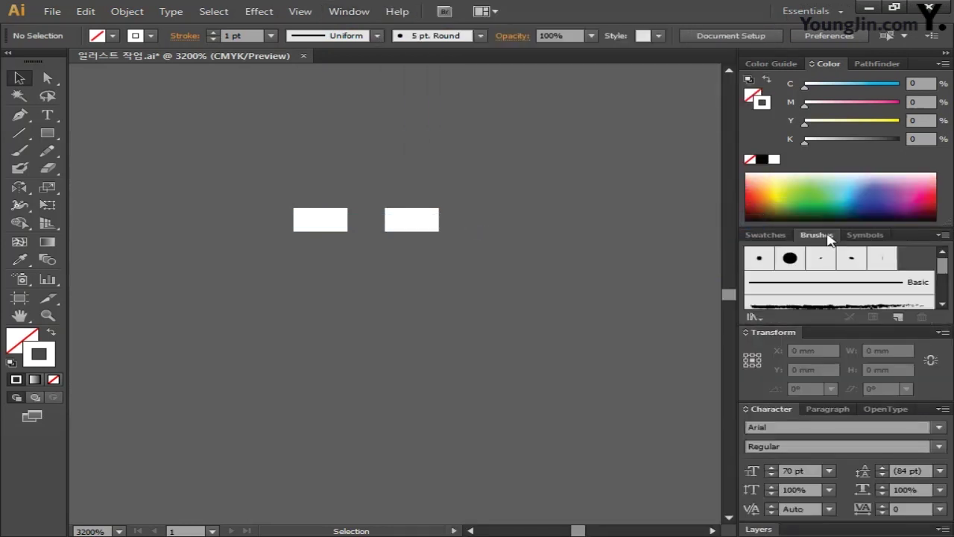
{"action": "mouse_move", "coordinate": [829, 237]}
{"action": "left_mouse_down"}
{"action": "mouse_move", "coordinate": [794, 237]}
{"action": "mouse_move", "coordinate": [658, 189]}
{"action": "mouse_move", "coordinate": [599, 139]}
{"action": "mouse_move", "coordinate": [636, 119]}
{"action": "mouse_move", "coordinate": [588, 112]}
{"action": "left_mouse_up"}
Create a new brush from the two white lines, choosing Pattern Brush as its type.
{"action": "left_click", "coordinate": [400, 221]}
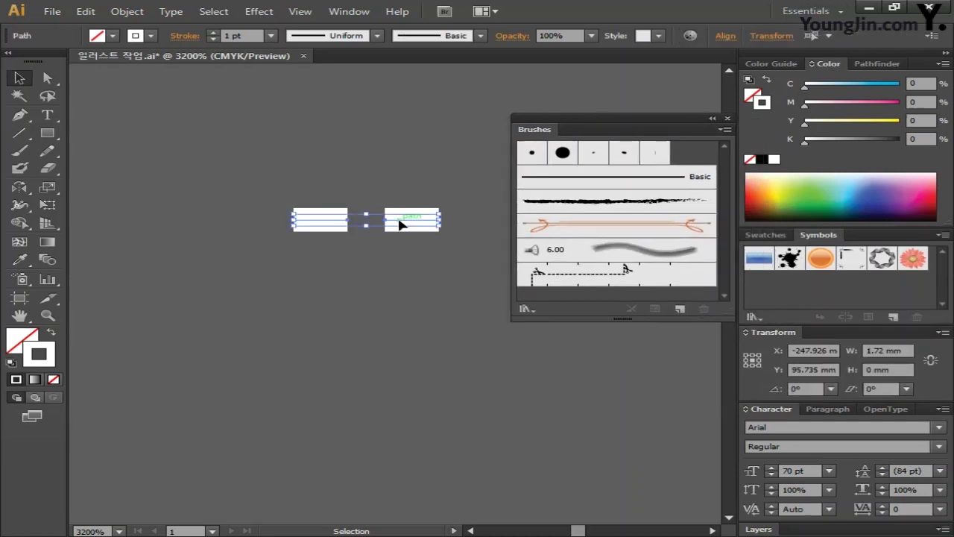
{"action": "left_click_drag", "start_coordinate": [400, 222], "coordinate": [611, 262]}
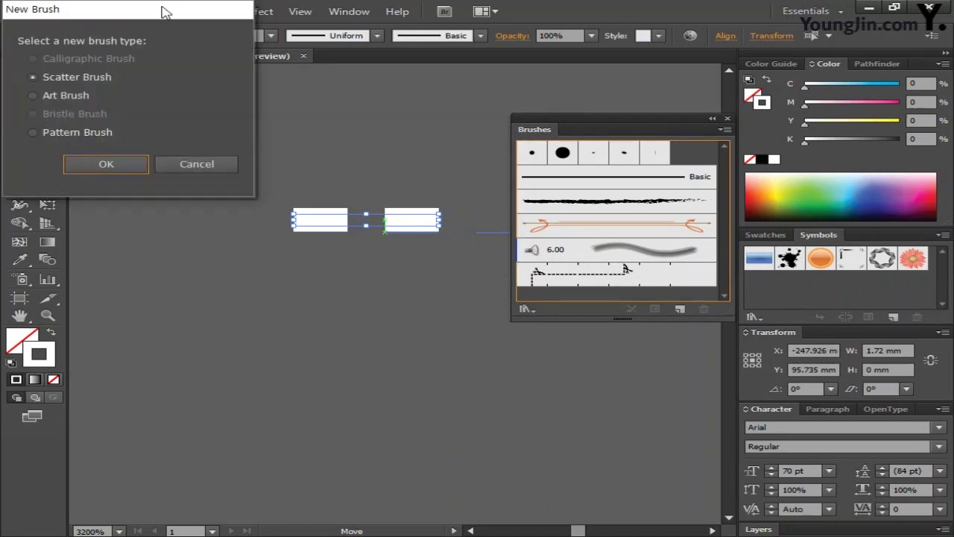
{"action": "mouse_move", "coordinate": [162, 10]}
{"action": "left_mouse_down"}
{"action": "mouse_move", "coordinate": [161, 37]}
{"action": "mouse_move", "coordinate": [381, 135]}
{"action": "left_mouse_up"}
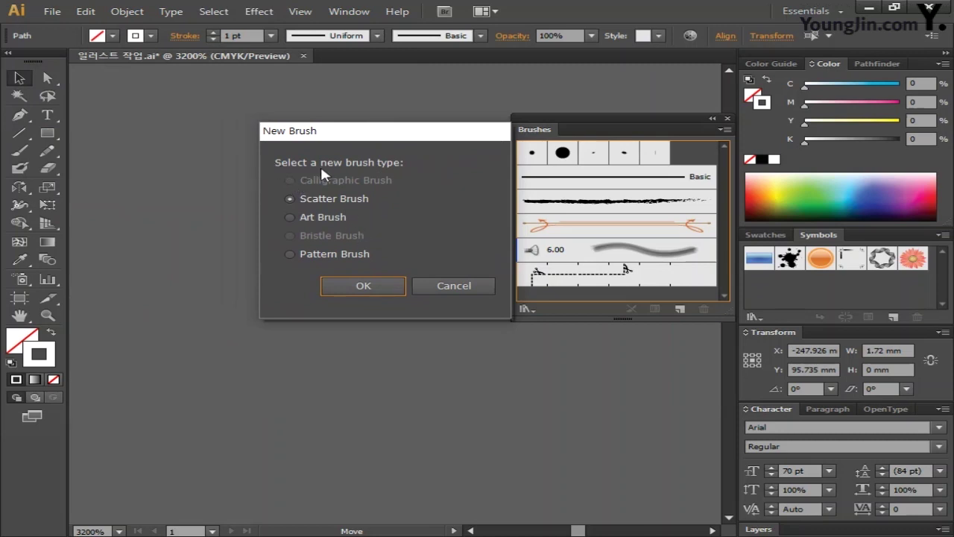
{"action": "left_click", "coordinate": [355, 255]}
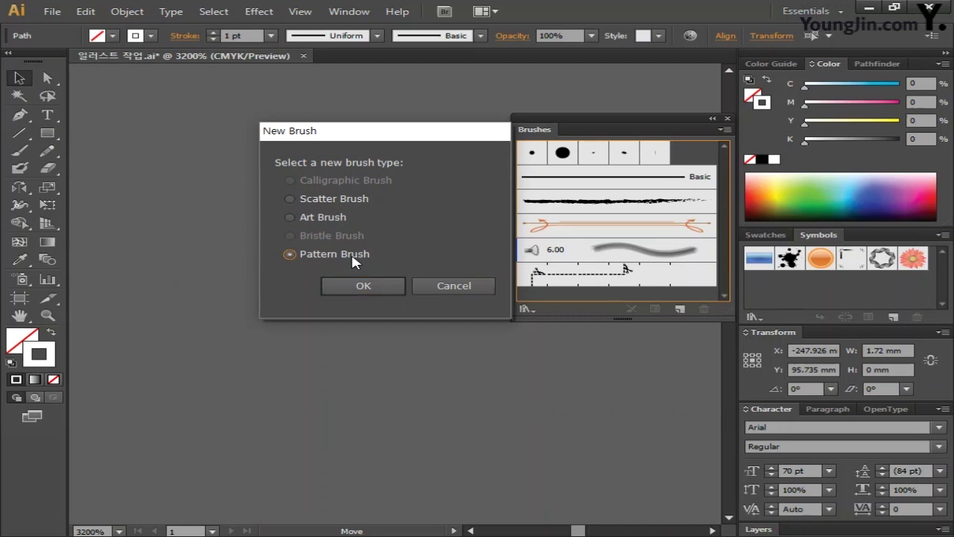
{"action": "left_click", "coordinate": [363, 287]}
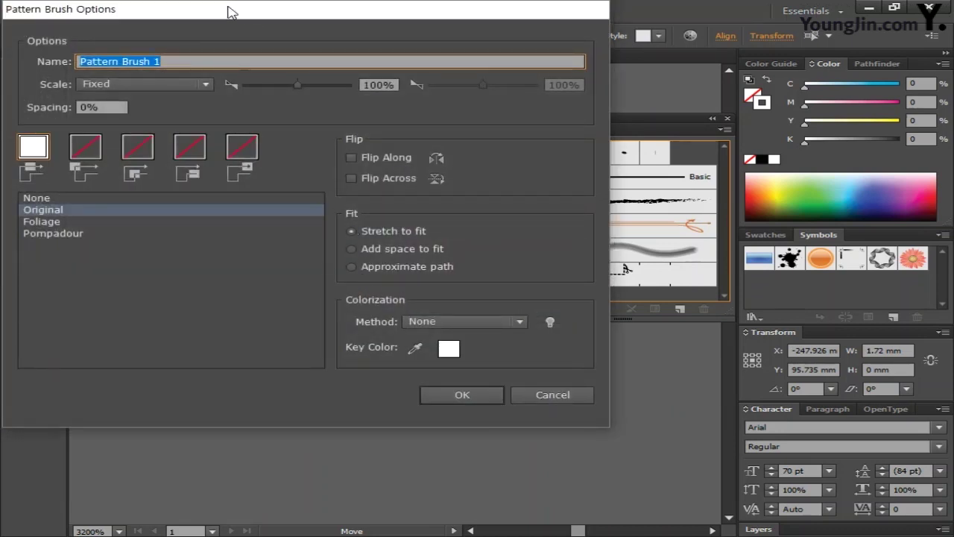
Name the pattern brush 스티치, accept its other options and close the Brushes panel.
{"action": "left_click_drag", "start_coordinate": [231, 13], "coordinate": [332, 53]}
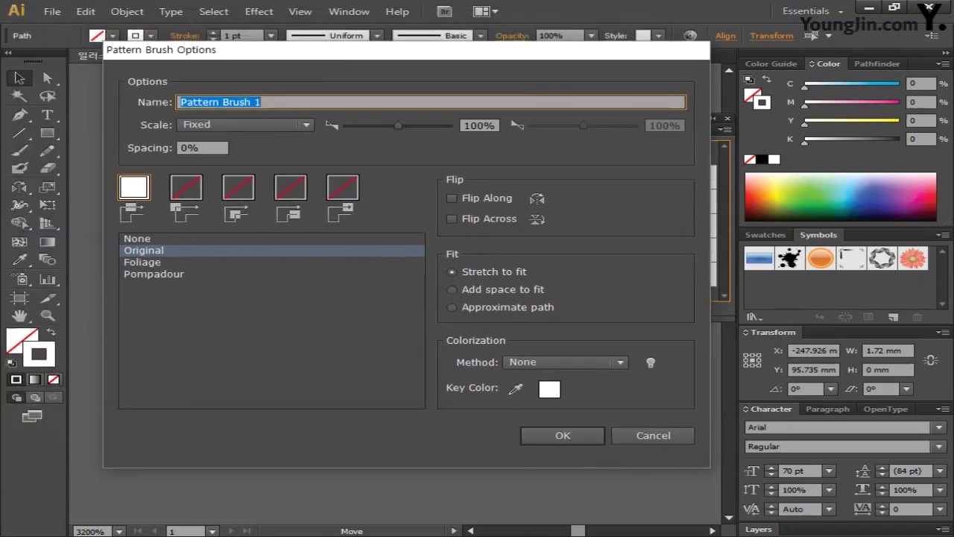
{"action": "key", "text": "BackSpace"}
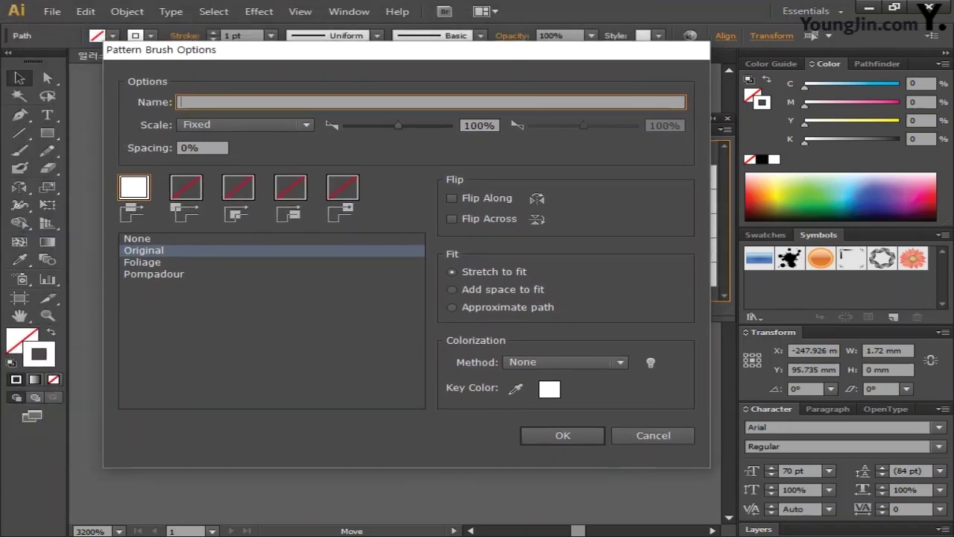
{"action": "type", "text": "스티치"}
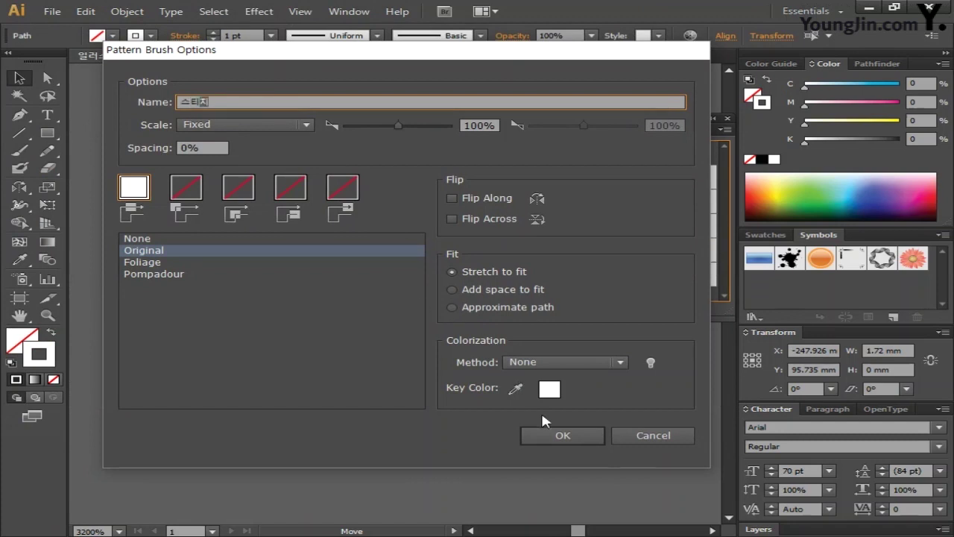
{"action": "left_click", "coordinate": [552, 436]}
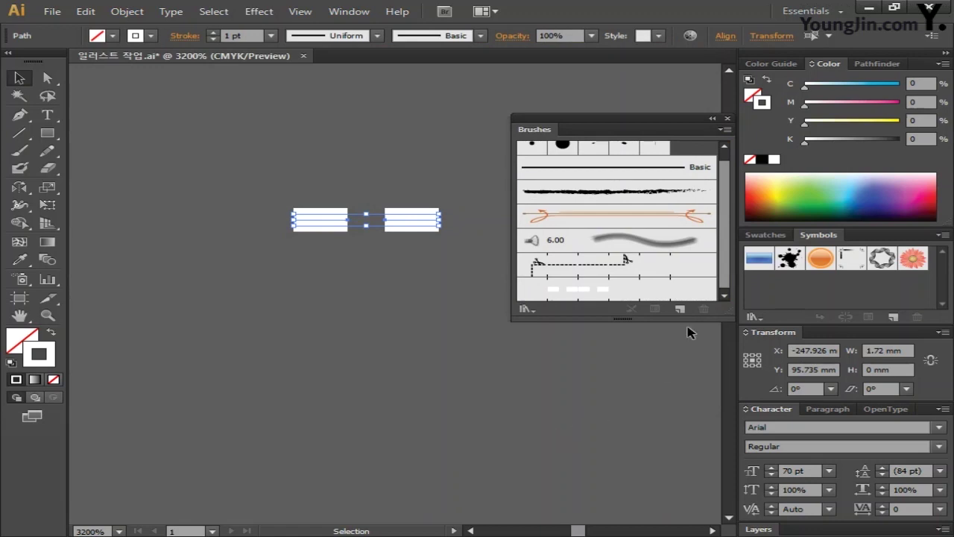
{"action": "scroll", "coordinate": [693, 276], "scroll_direction": "down", "scroll_amount": 1}
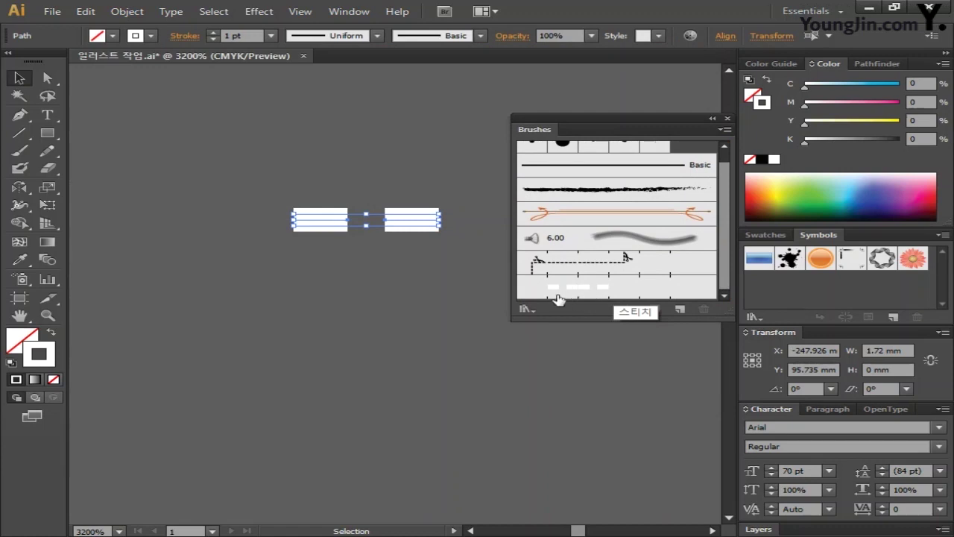
{"action": "left_click", "coordinate": [727, 119]}
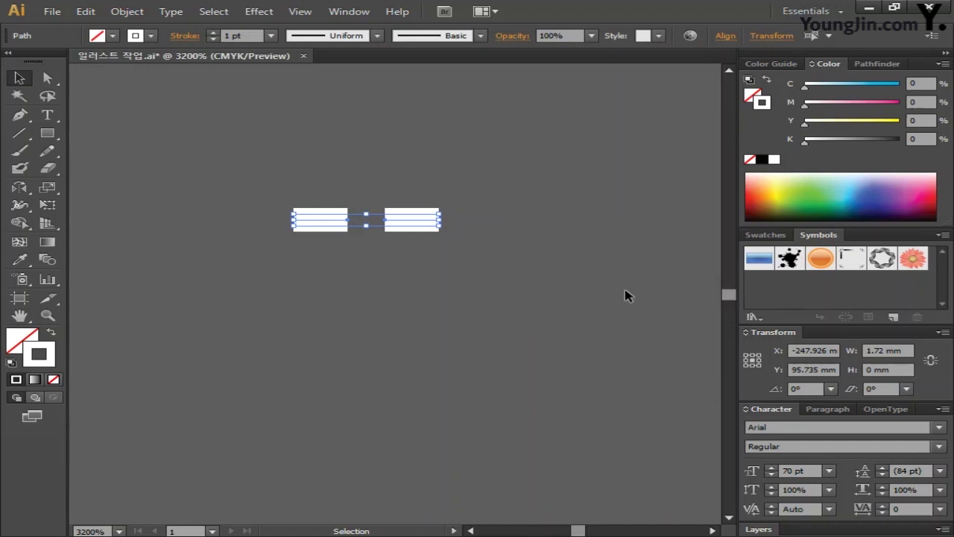
Apply the white 스티치 pattern brush to the outlines of the crimson Quilt lettering and deselect it.
{"action": "key", "text": "ctrl+minus"}
{"action": "key", "text": "ctrl+minus"}
{"action": "key", "text": "ctrl+minus"}
{"action": "key", "text": "ctrl+minus"}
{"action": "key", "text": "ctrl+minus"}
{"action": "key", "text": "ctrl+minus"}
{"action": "scroll", "coordinate": [618, 295], "scroll_direction": "up", "scroll_amount": 4}
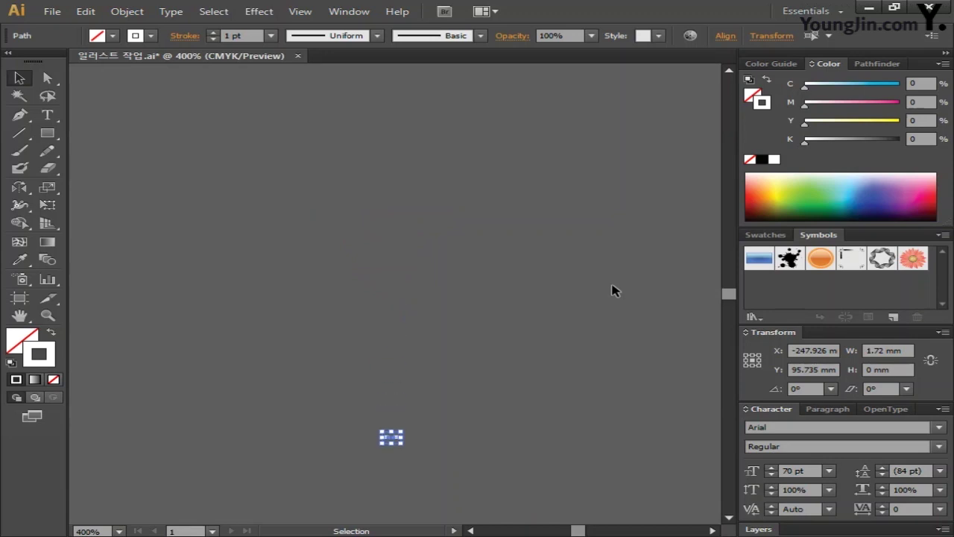
{"action": "key", "text": "ctrl+minus"}
{"action": "scroll", "coordinate": [428, 383], "scroll_direction": "up", "scroll_amount": 2}
{"action": "scroll", "coordinate": [456, 365], "scroll_direction": "up", "scroll_amount": 3}
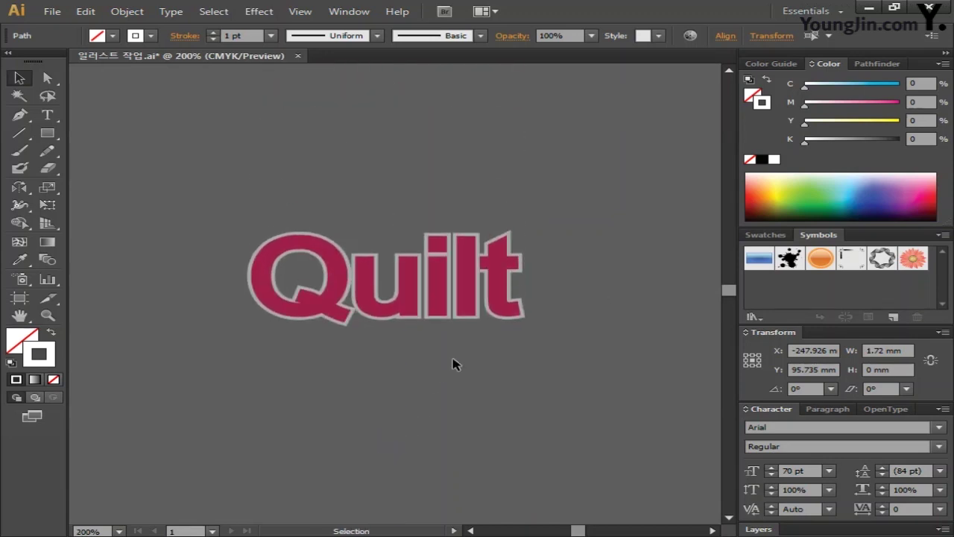
{"action": "left_click", "coordinate": [452, 362]}
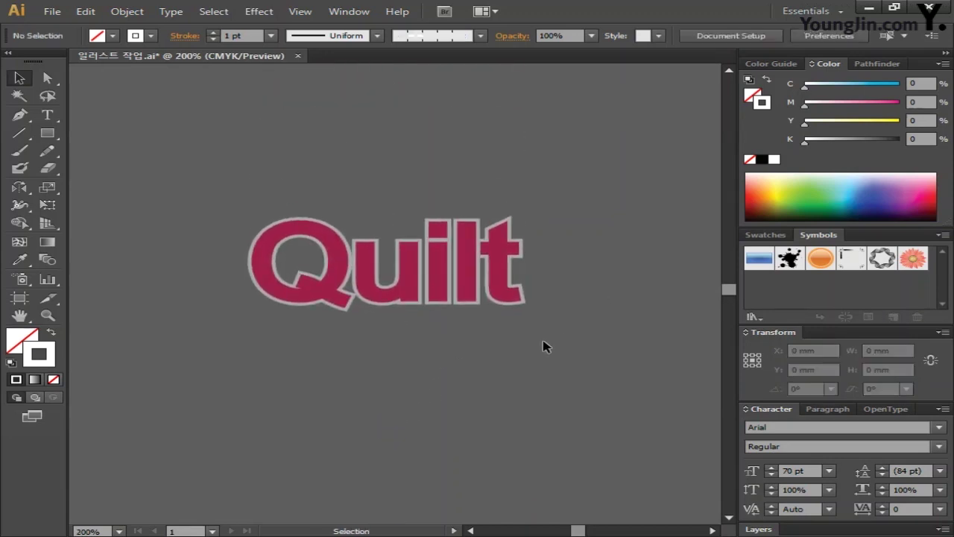
{"action": "left_click", "coordinate": [498, 269]}
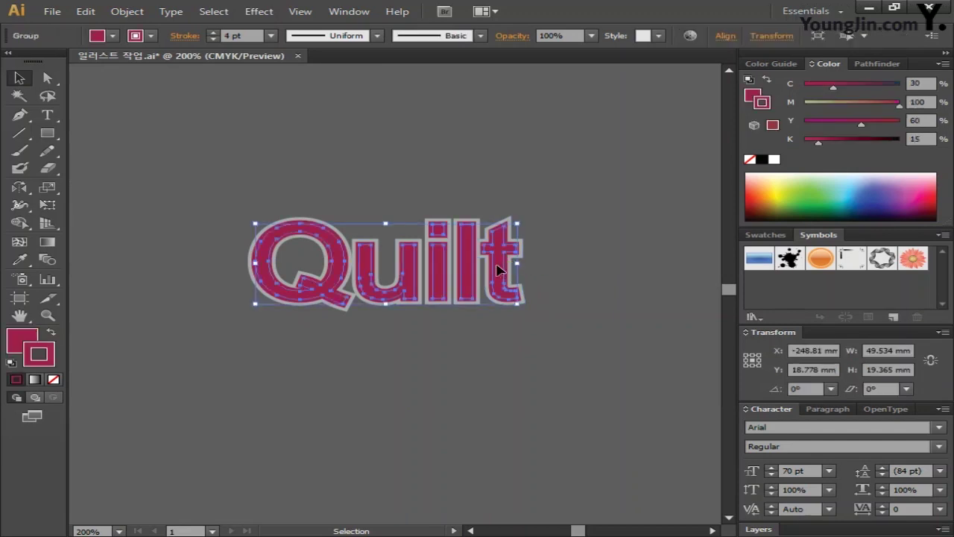
{"action": "key", "text": "ctrl"}
{"action": "key", "text": "ctrl"}
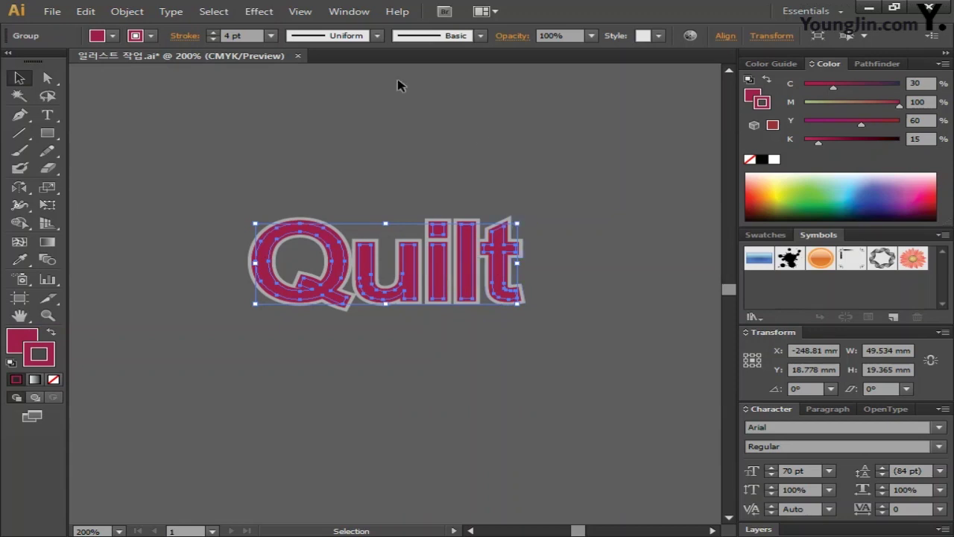
{"action": "left_click", "coordinate": [349, 11]}
{"action": "left_click", "coordinate": [430, 221]}
{"action": "left_click", "coordinate": [611, 287]}
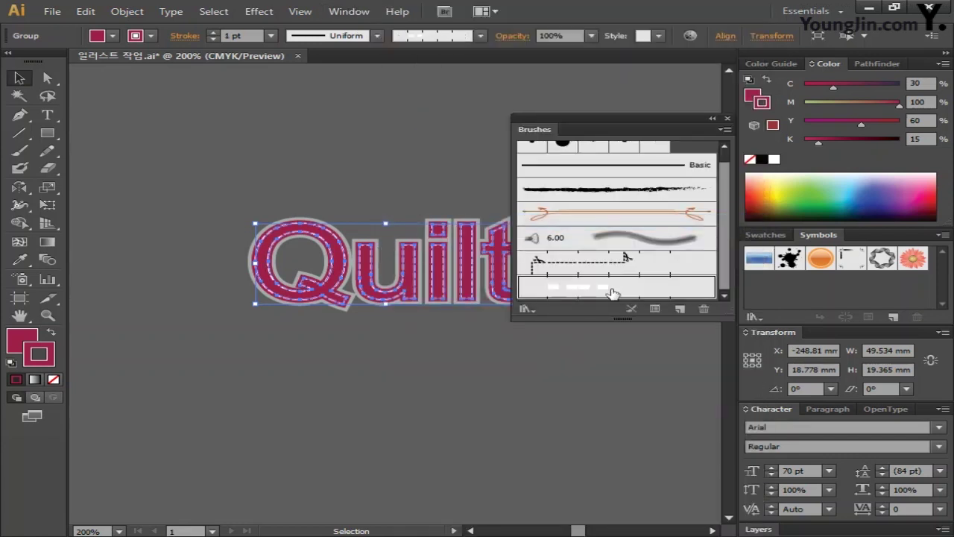
{"action": "left_click", "coordinate": [732, 120]}
{"action": "left_click", "coordinate": [639, 256]}
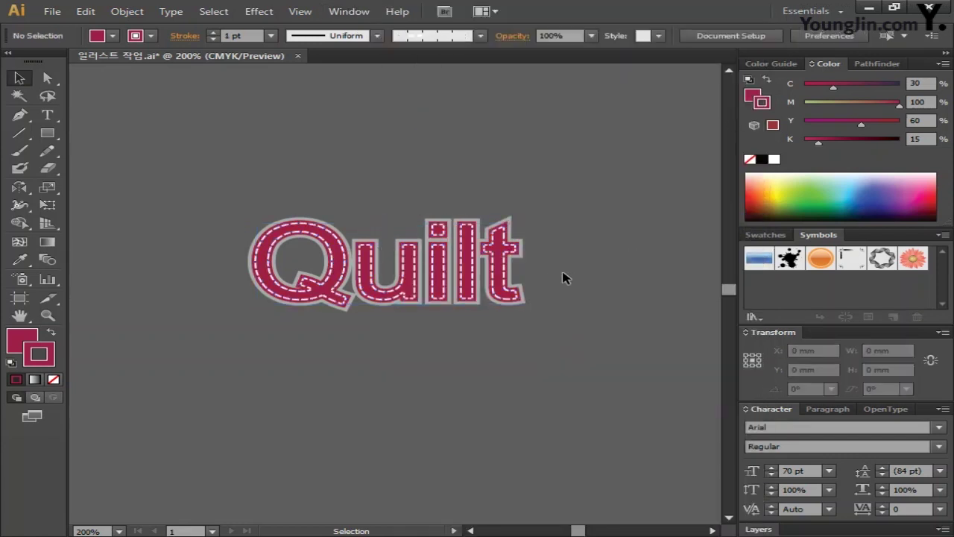
{"action": "left_click_drag", "start_coordinate": [179, 162], "coordinate": [641, 410]}
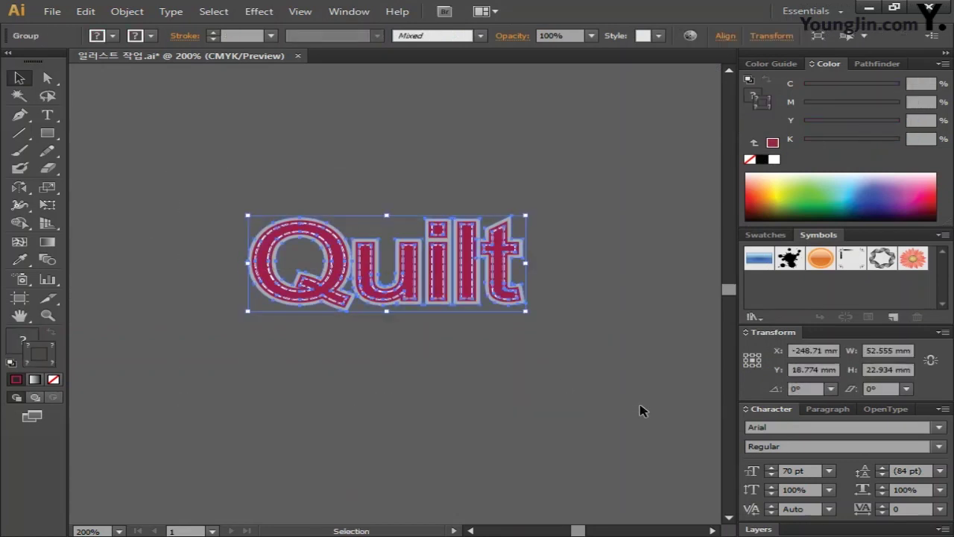
{"action": "left_click", "coordinate": [589, 400]}
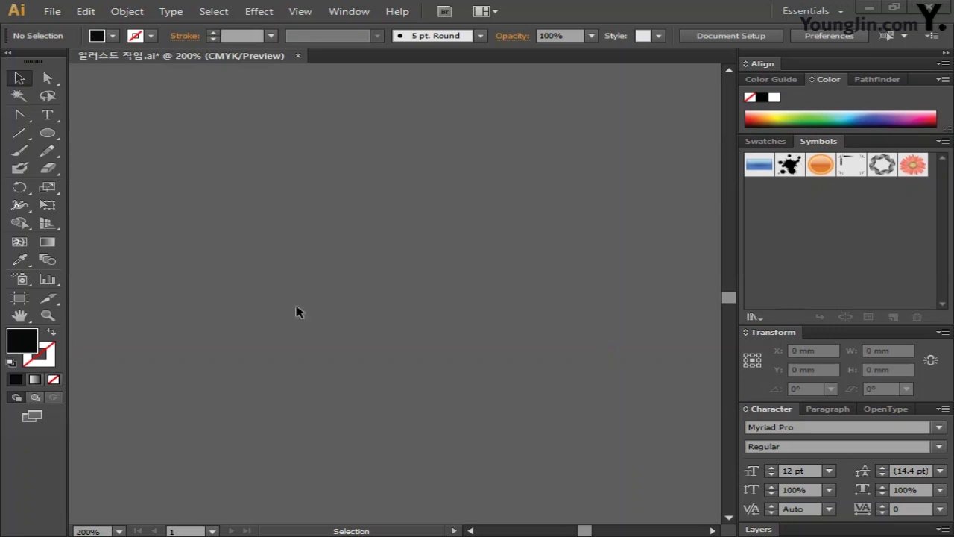
Draw a vertical ellipse about 16.6 mm wide and 47.8 mm tall and fill it with C 0, M 10, Y 35, K 0.
{"action": "left_click", "coordinate": [48, 134]}
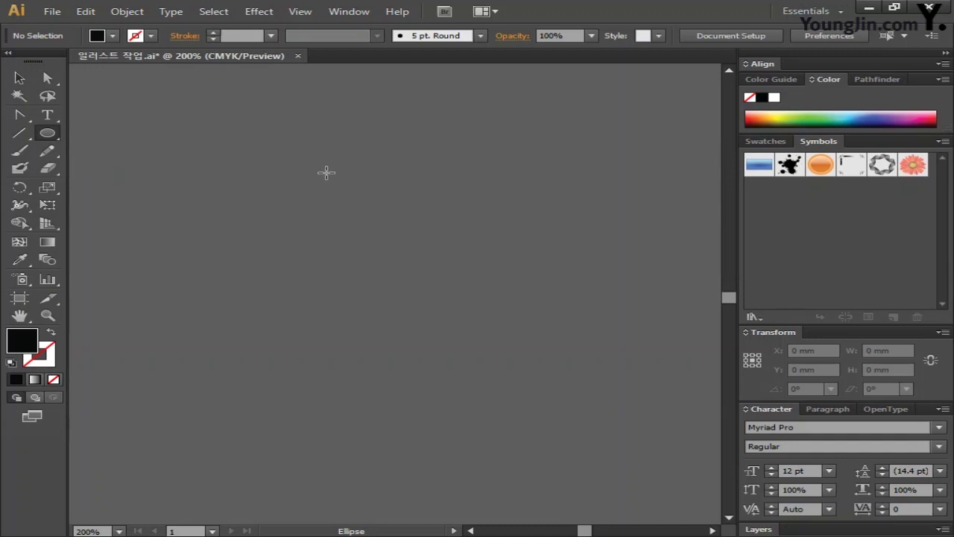
{"action": "left_click_drag", "start_coordinate": [312, 160], "coordinate": [402, 361]}
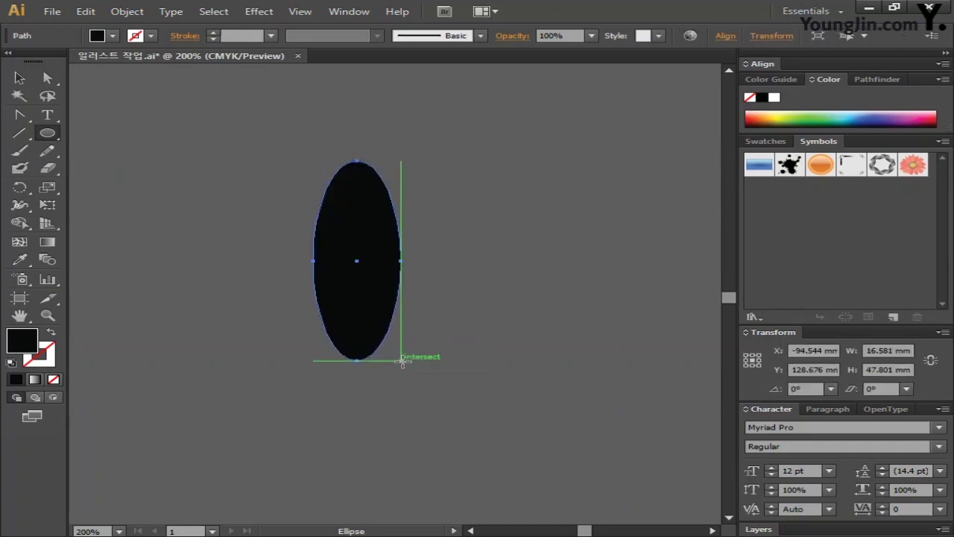
{"action": "double_click", "coordinate": [22, 341]}
{"action": "left_click", "coordinate": [587, 322]}
{"action": "type", "text": "0"}
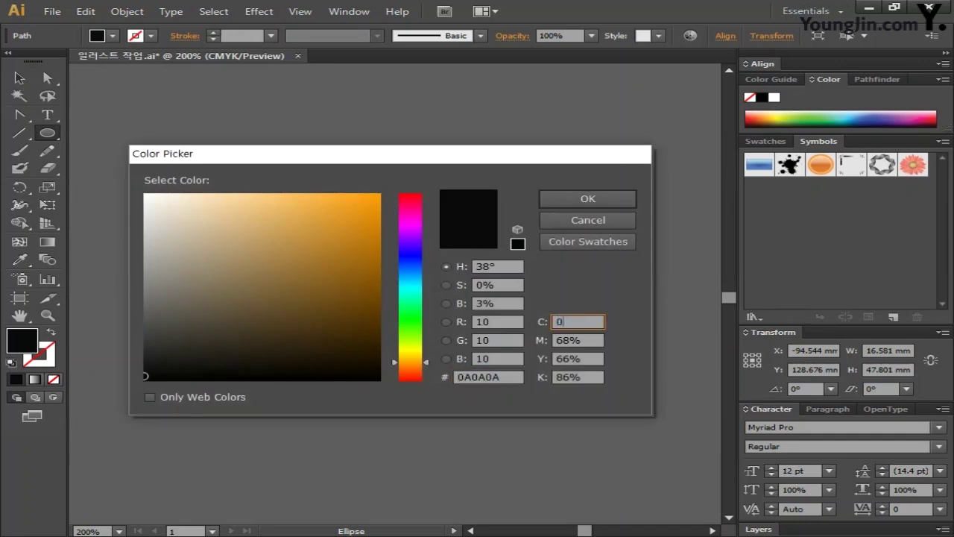
{"action": "key", "text": "Tab"}
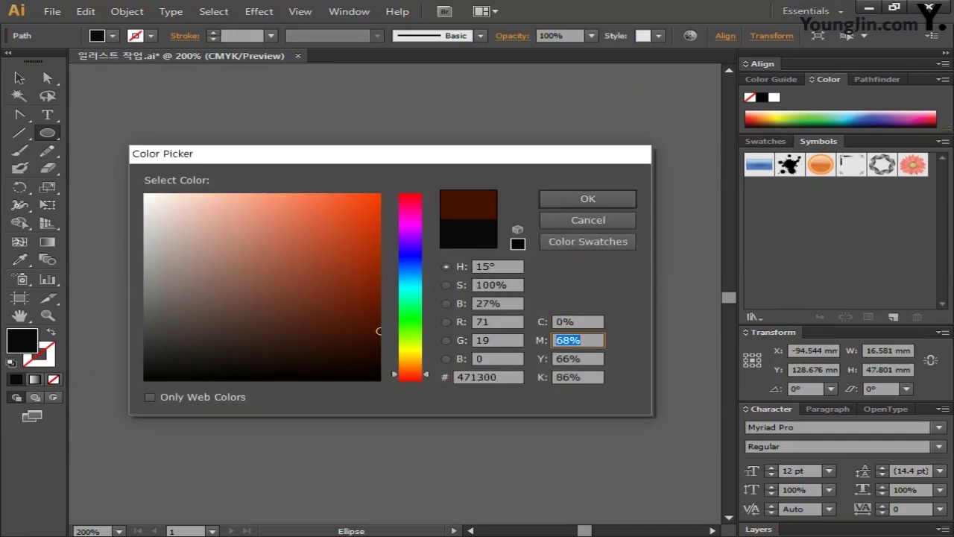
{"action": "type", "text": "10"}
{"action": "key", "text": "Tab"}
{"action": "type", "text": "35"}
{"action": "key", "text": "Tab"}
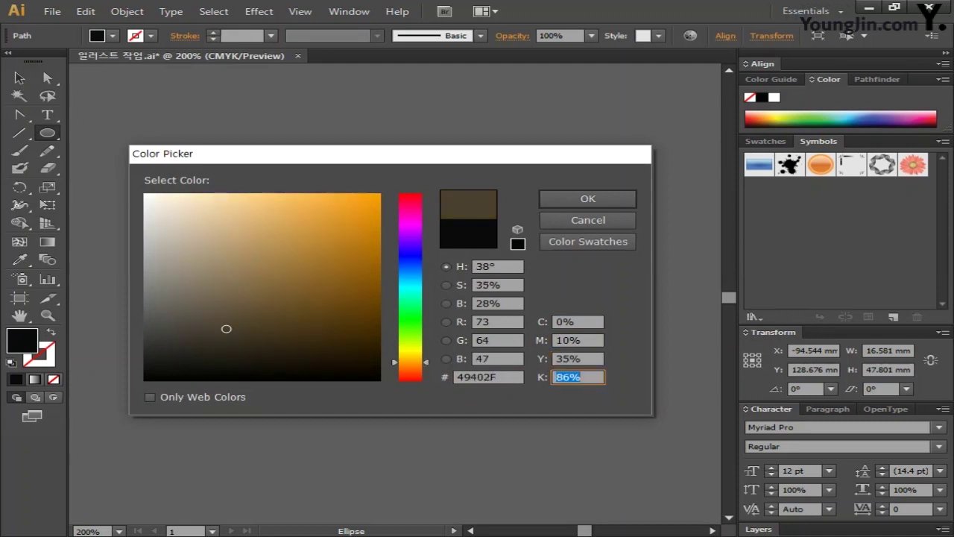
{"action": "type", "text": "0"}
{"action": "left_click", "coordinate": [589, 199]}
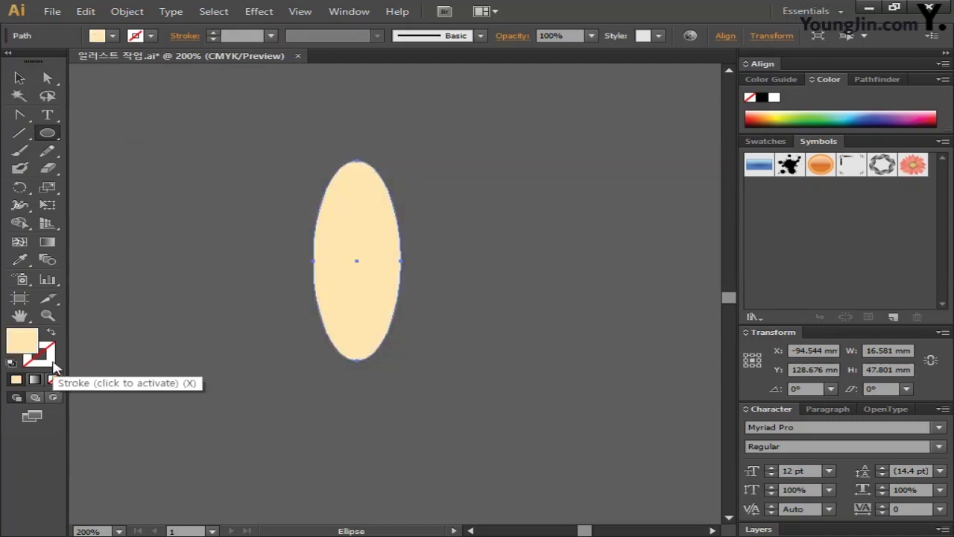
Convert the ellipse's top and bottom anchor points to sharp corners to form a leaf shape.
{"action": "left_click", "coordinate": [19, 116]}
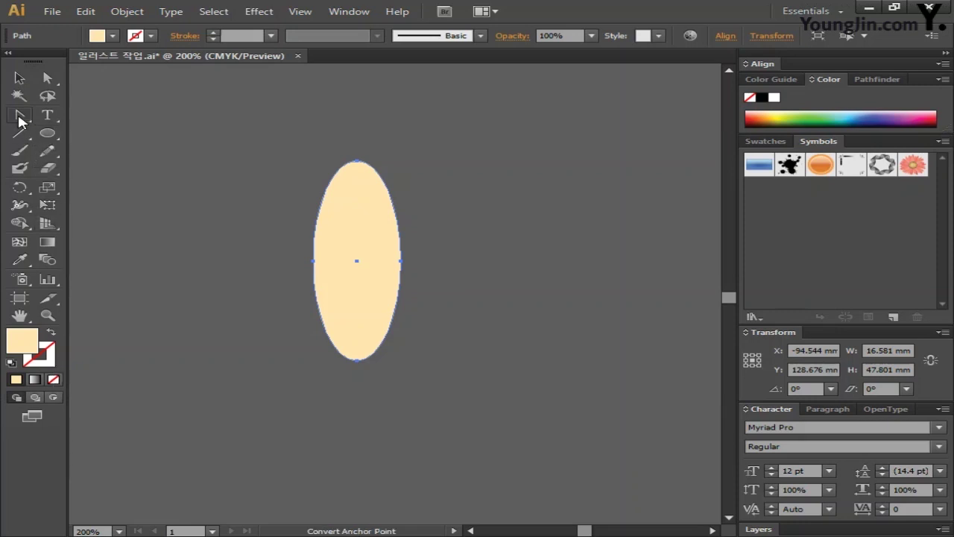
{"action": "left_click", "coordinate": [357, 162]}
{"action": "left_click", "coordinate": [357, 359]}
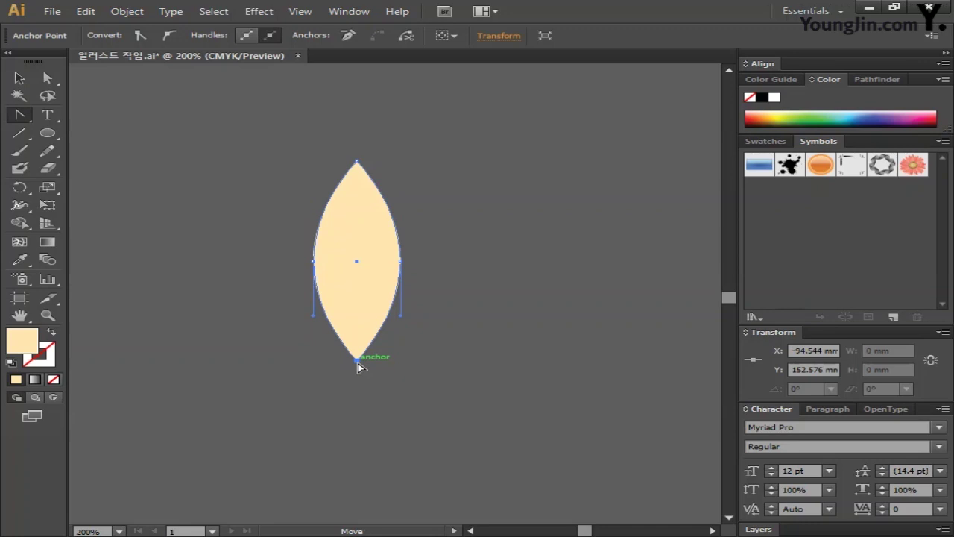
Draw a curved half-leaf path about 4 mm wide and 24.7 mm tall with the Pen tool, left of the leaf's lower centre.
{"action": "left_click_drag", "start_coordinate": [20, 114], "coordinate": [84, 119]}
{"action": "left_click", "coordinate": [356, 236]}
{"action": "left_click", "coordinate": [357, 339]}
{"action": "left_click", "coordinate": [356, 277]}
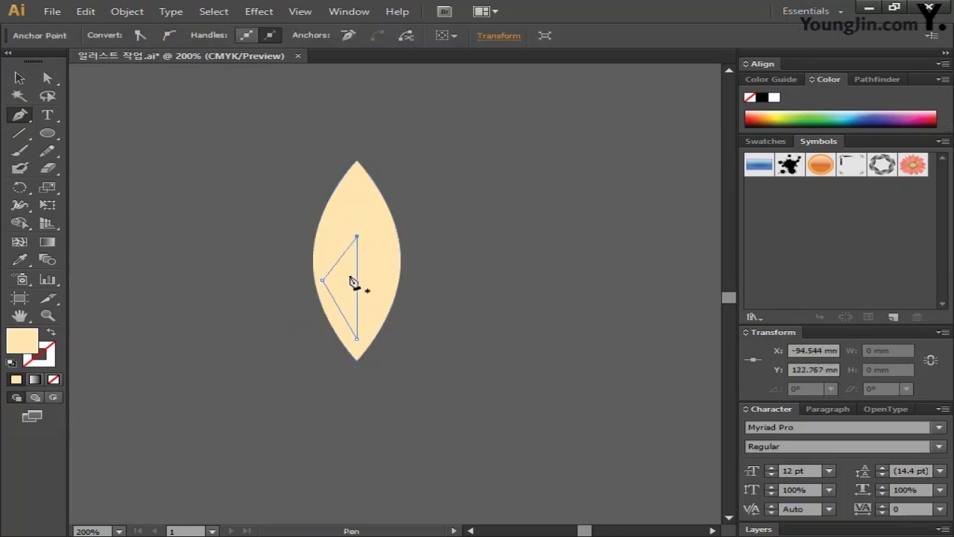
{"action": "left_click_drag", "start_coordinate": [356, 278], "coordinate": [330, 321]}
{"action": "key", "text": "ctrl+j"}
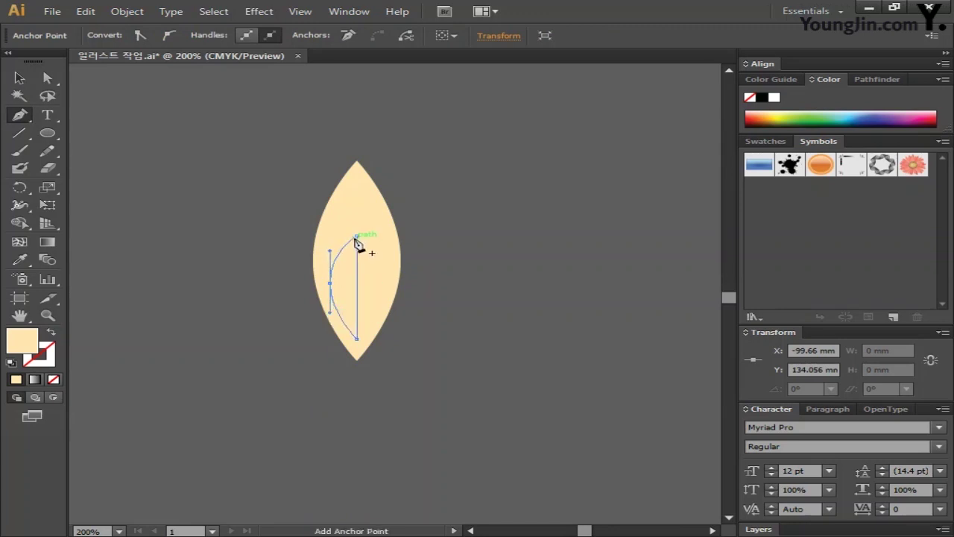
{"action": "left_click_drag", "start_coordinate": [333, 288], "coordinate": [337, 293]}
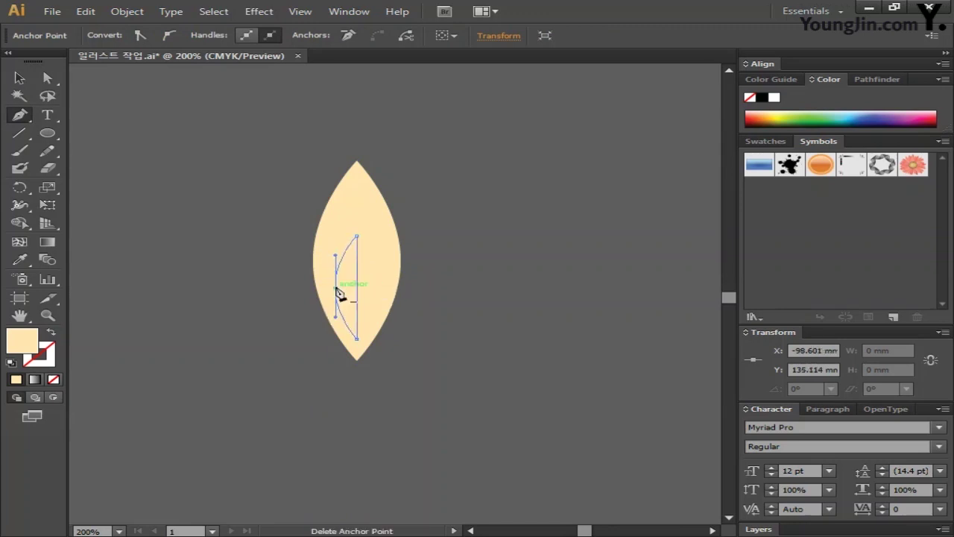
{"action": "key", "text": "v"}
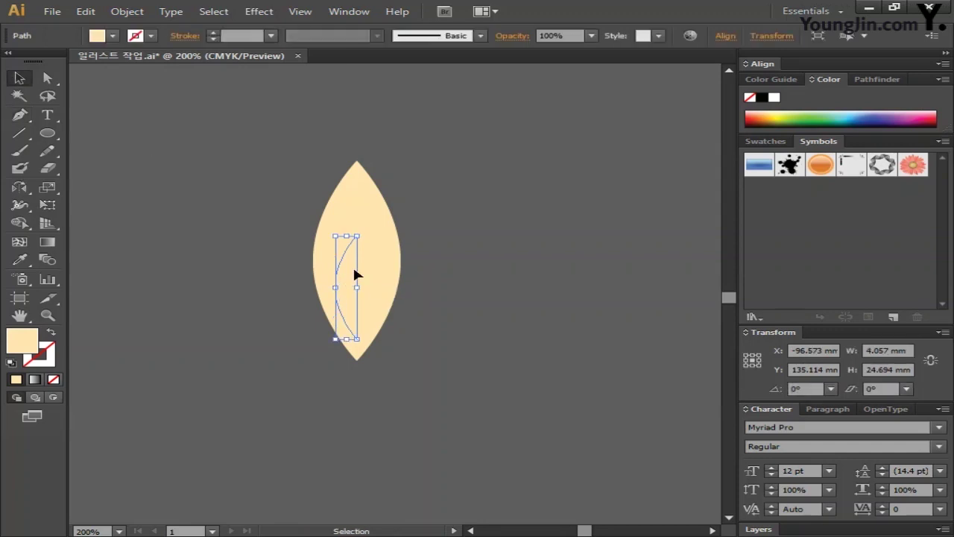
Reflect a copy of the half-leaf path across the vertical axis and move it right of the leaf's centre line.
{"action": "double_click", "coordinate": [24, 190]}
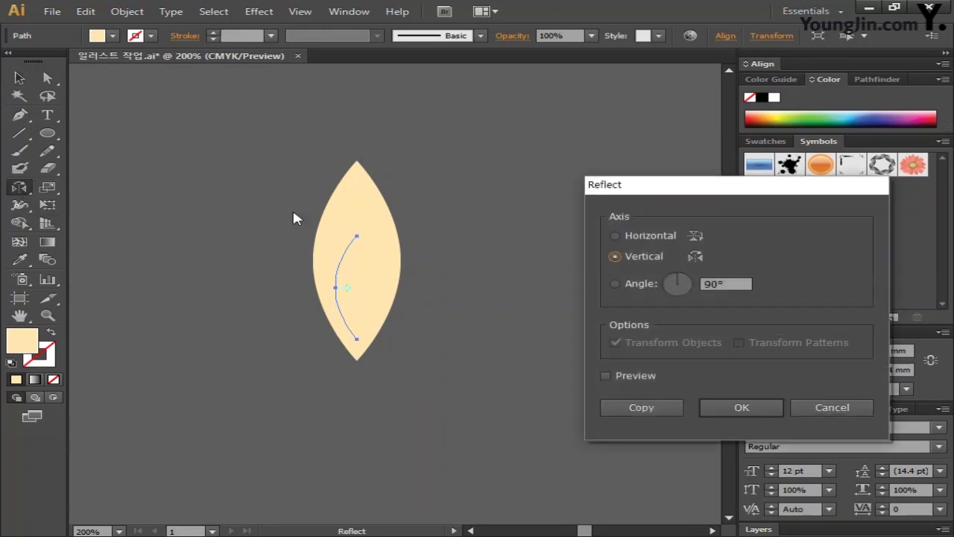
{"action": "left_click", "coordinate": [606, 375]}
{"action": "left_click", "coordinate": [605, 375]}
{"action": "left_click", "coordinate": [634, 409]}
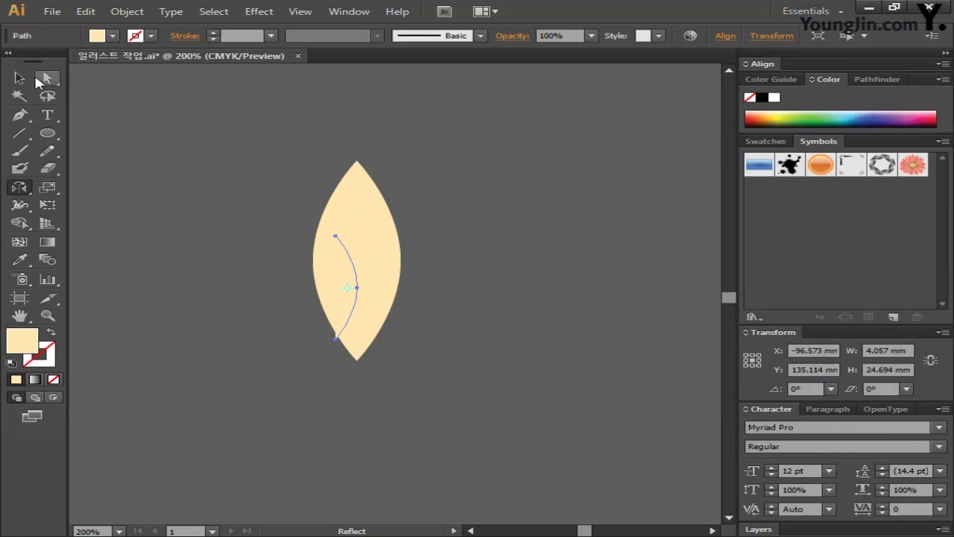
{"action": "key", "text": "v"}
{"action": "left_click", "coordinate": [356, 276], "text": "shift"}
{"action": "left_click_drag", "start_coordinate": [355, 274], "coordinate": [384, 270]}
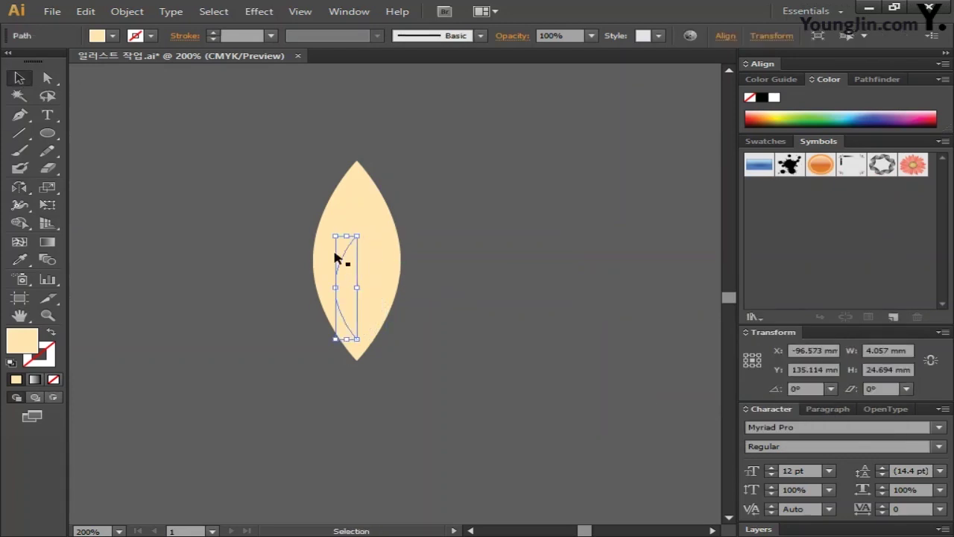
{"action": "left_click", "coordinate": [339, 264], "text": "shift"}
{"action": "left_click", "coordinate": [366, 277]}
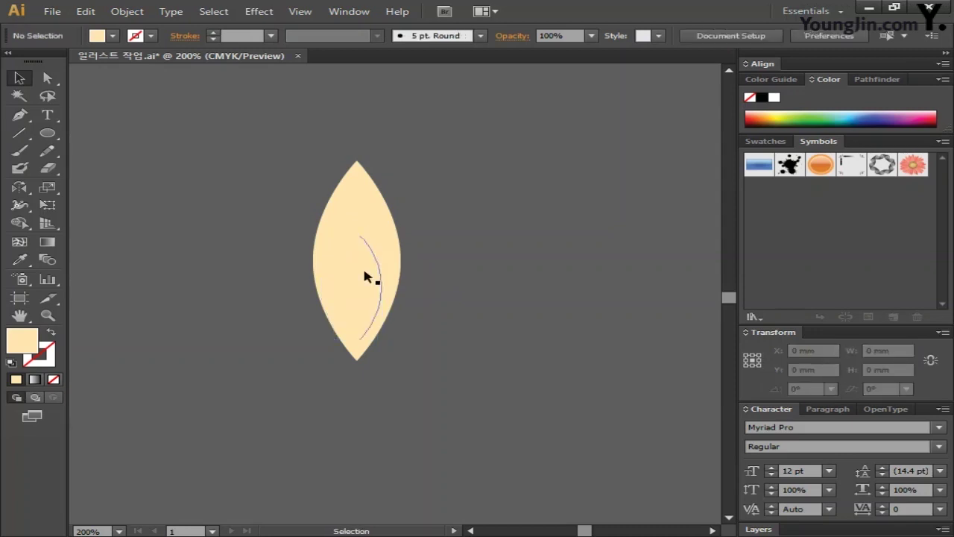
Space the two half-leaf paths with a narrow central gap and fill both with dark brown.
{"action": "left_click", "coordinate": [337, 277]}
{"action": "left_click", "coordinate": [377, 259], "text": "shift"}
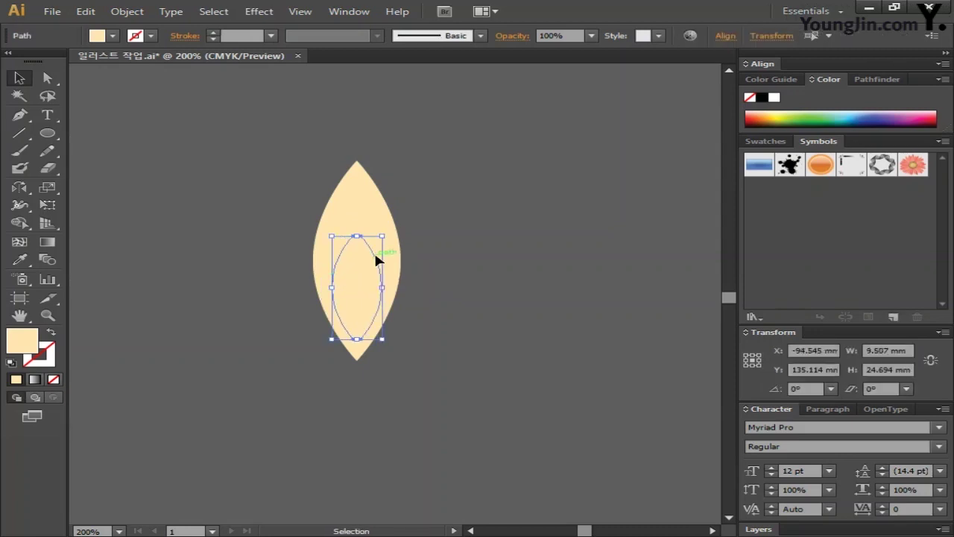
{"action": "double_click", "coordinate": [23, 343]}
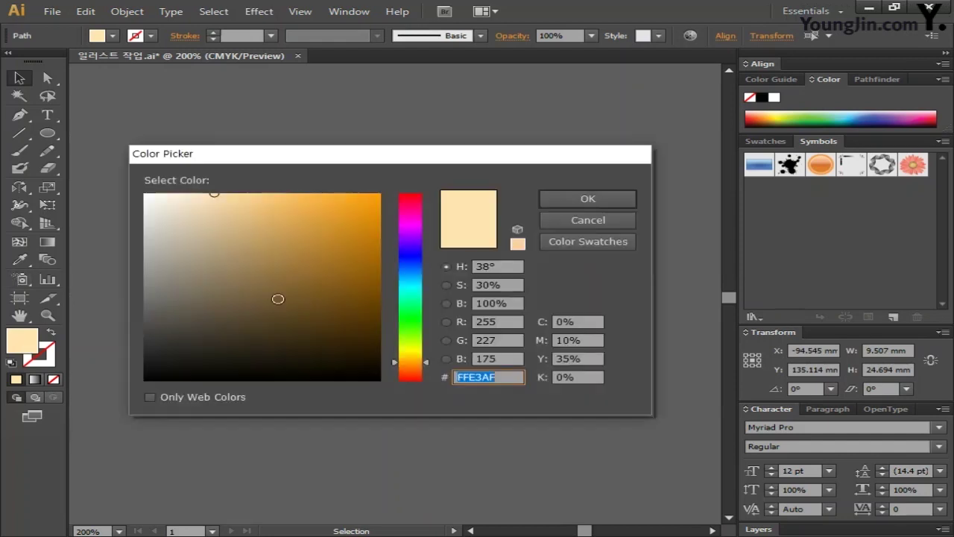
{"action": "left_click", "coordinate": [352, 241]}
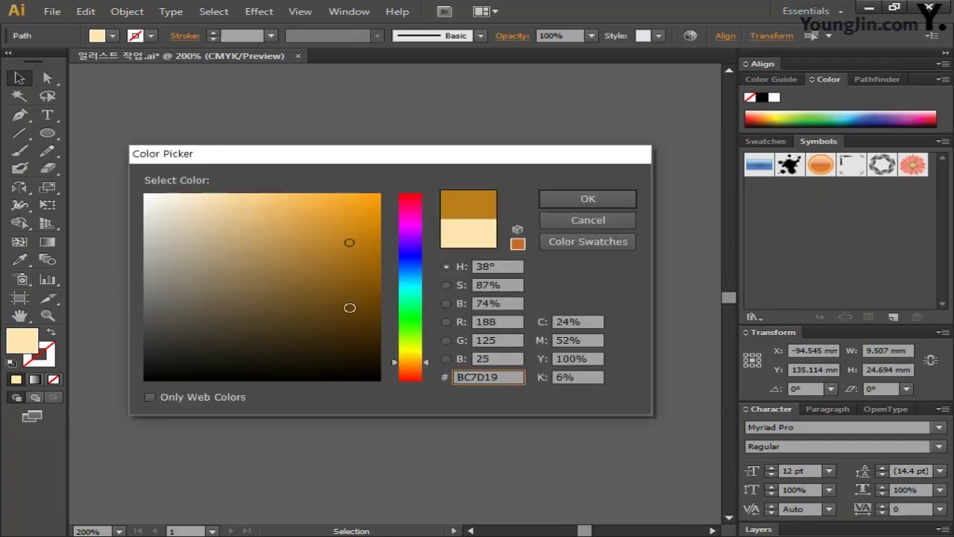
{"action": "left_click", "coordinate": [354, 337]}
{"action": "left_click", "coordinate": [586, 199]}
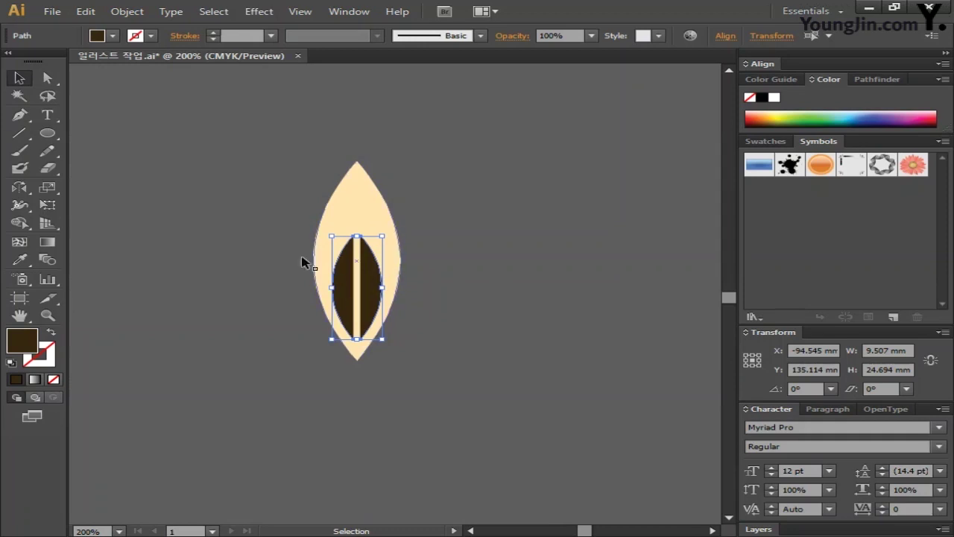
Subtract the two dark brown halves from the cream leaf with Pathfinder's Minus Front and deselect the result.
{"action": "left_click", "coordinate": [276, 240]}
{"action": "left_click_drag", "start_coordinate": [204, 128], "coordinate": [536, 418]}
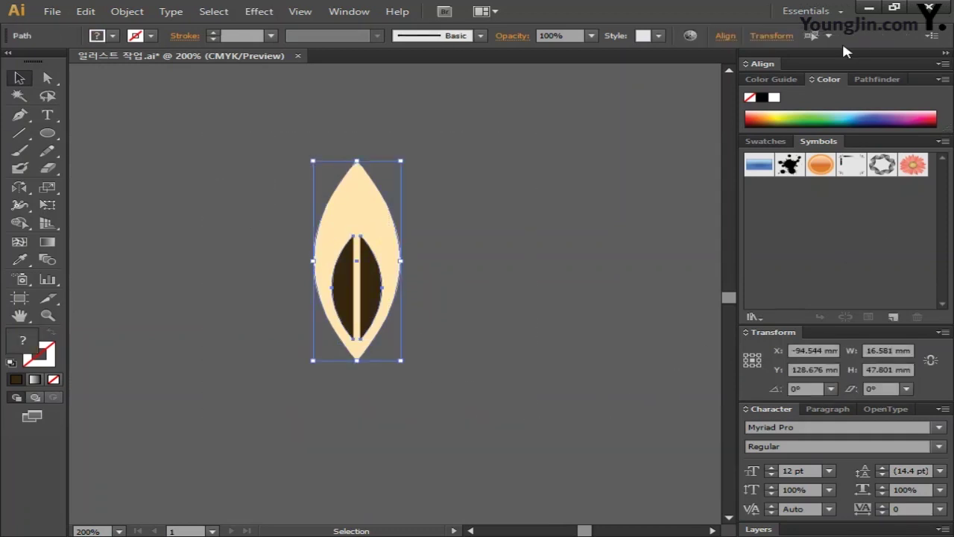
{"action": "left_click", "coordinate": [867, 79]}
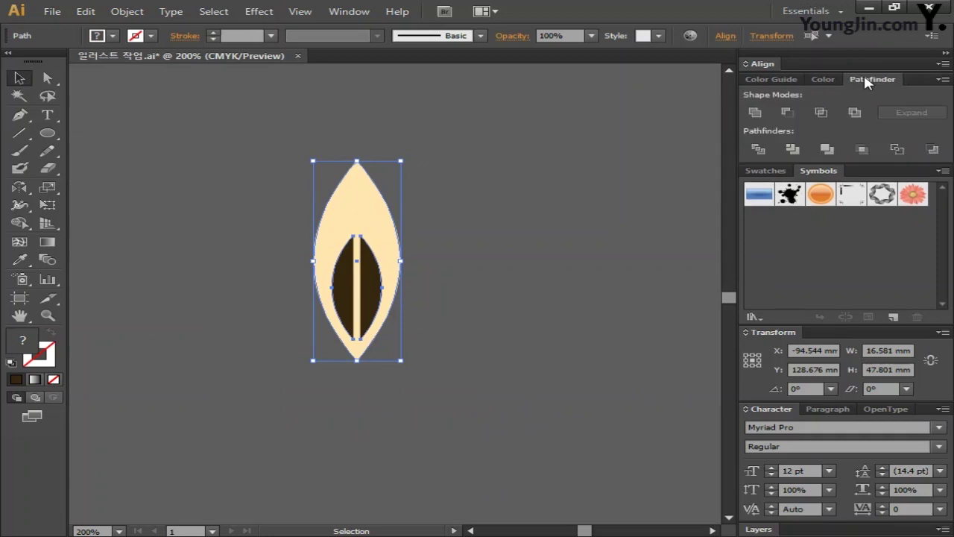
{"action": "left_click", "coordinate": [788, 115]}
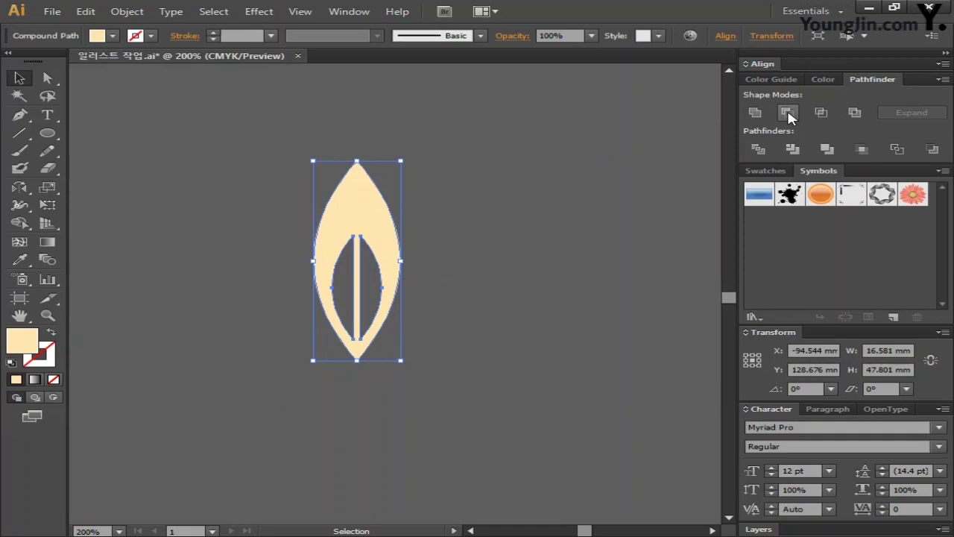
{"action": "left_click", "coordinate": [479, 265]}
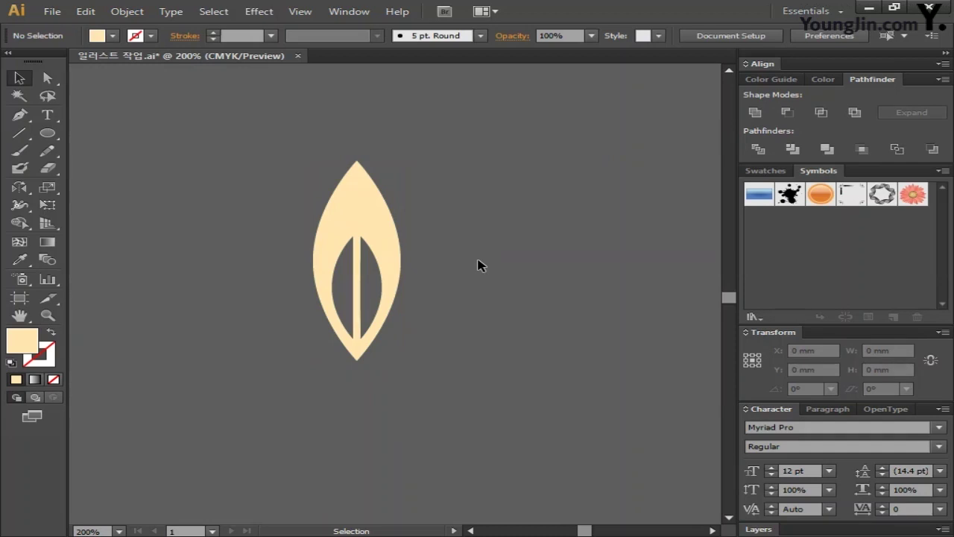
Rotate a copy of the leaf 45° about its bottom tip and repeat the copy once to fan two leaves out counterclockwise.
{"action": "scroll", "coordinate": [481, 265], "scroll_direction": "down", "scroll_amount": 2}
{"action": "left_click_drag", "start_coordinate": [256, 89], "coordinate": [558, 397]}
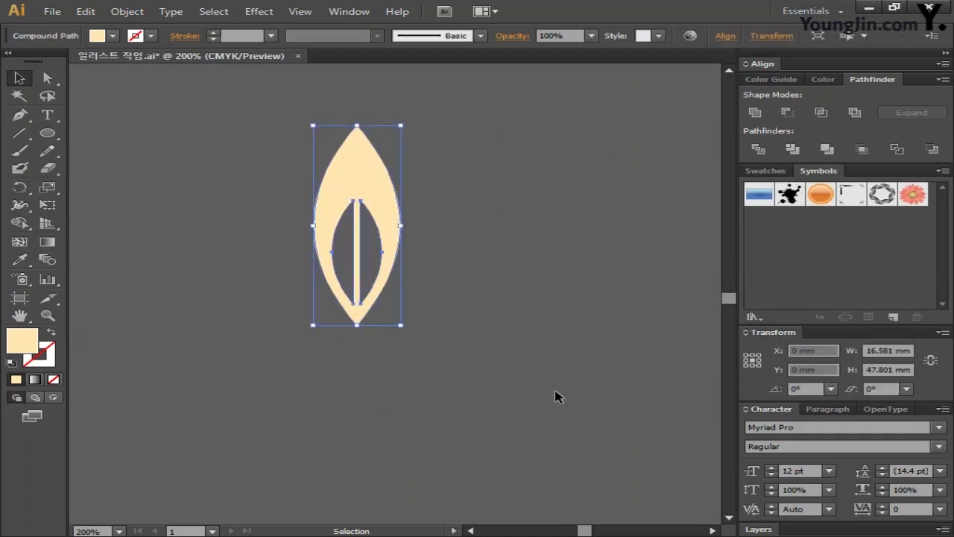
{"action": "left_click", "coordinate": [19, 187]}
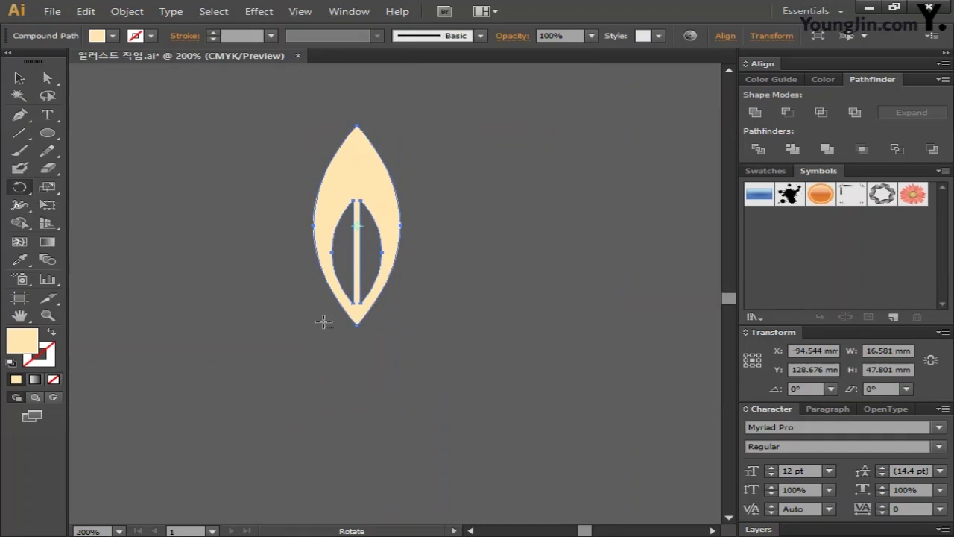
{"action": "left_click", "coordinate": [356, 326], "text": "alt"}
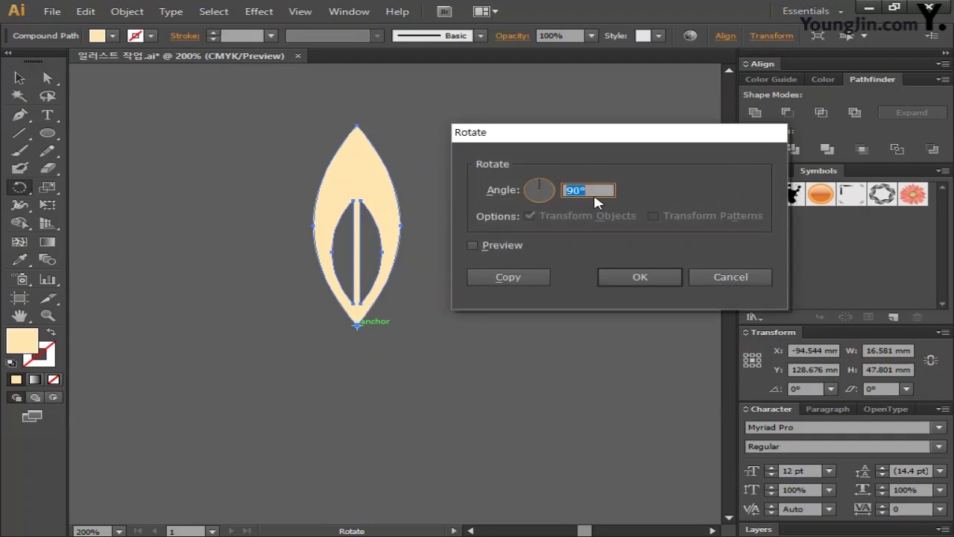
{"action": "type", "text": "45"}
{"action": "left_click", "coordinate": [538, 275]}
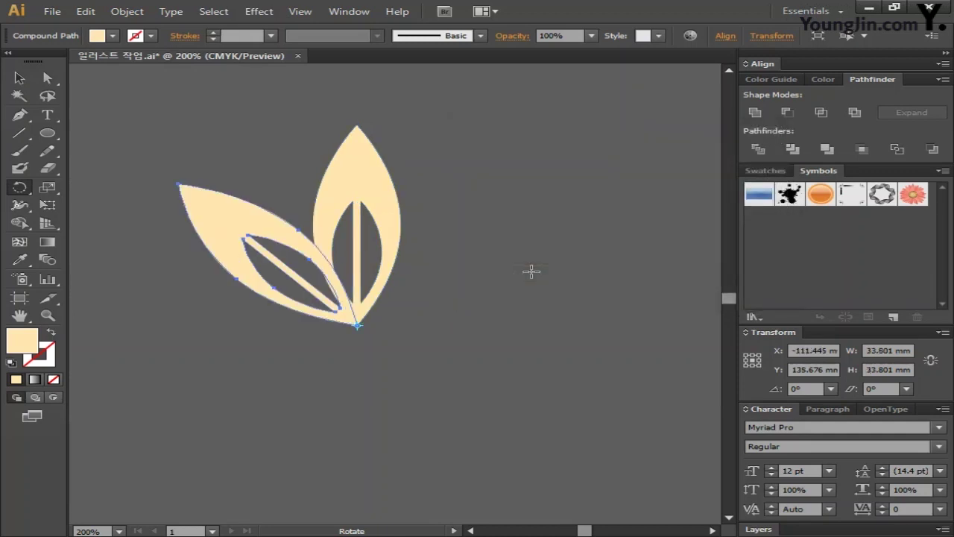
{"action": "key", "text": "ctrl+d"}
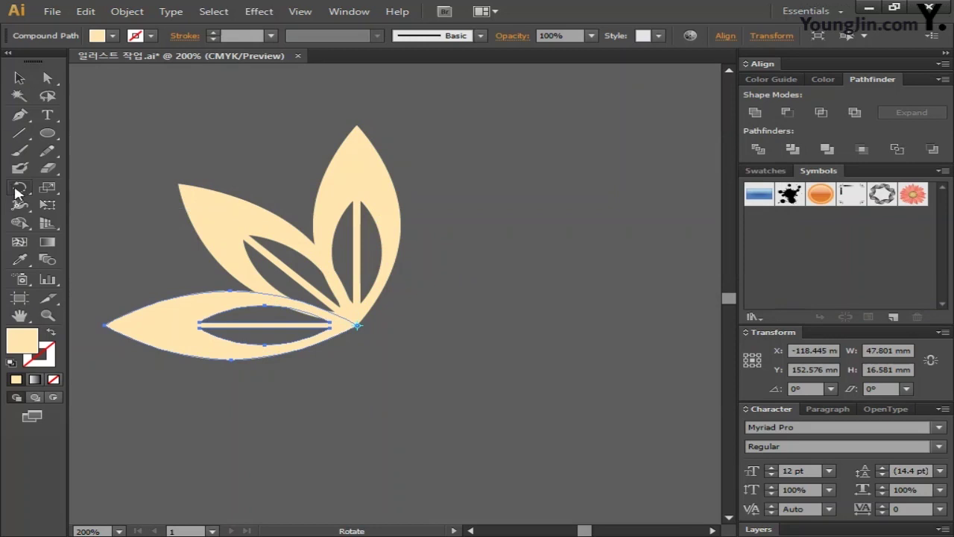
Copy the upright leaf at -45° about its bottom tip, repeat the copy once, and deselect the five-leaf fan.
{"action": "left_click", "coordinate": [19, 78]}
{"action": "left_click", "coordinate": [369, 160]}
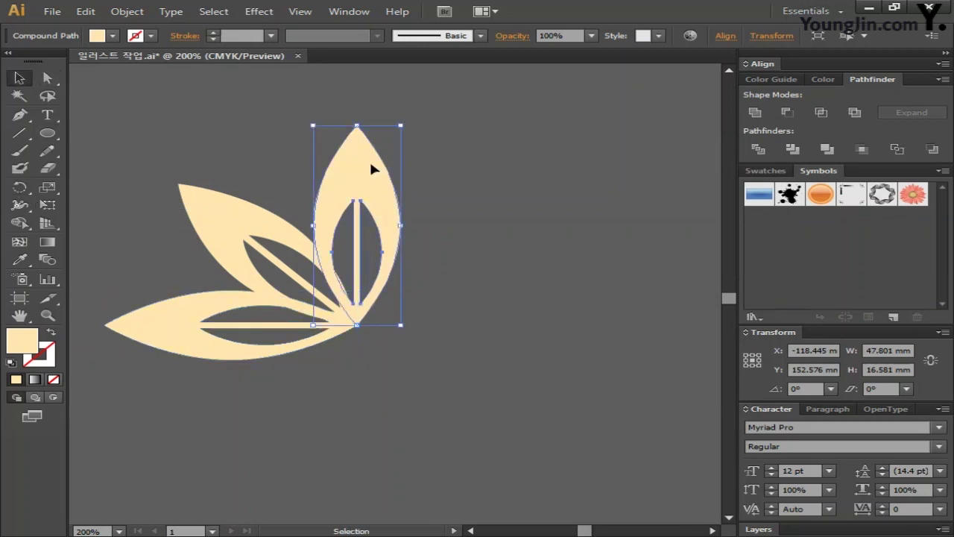
{"action": "left_click", "coordinate": [20, 187]}
{"action": "left_click", "coordinate": [357, 324], "text": "alt"}
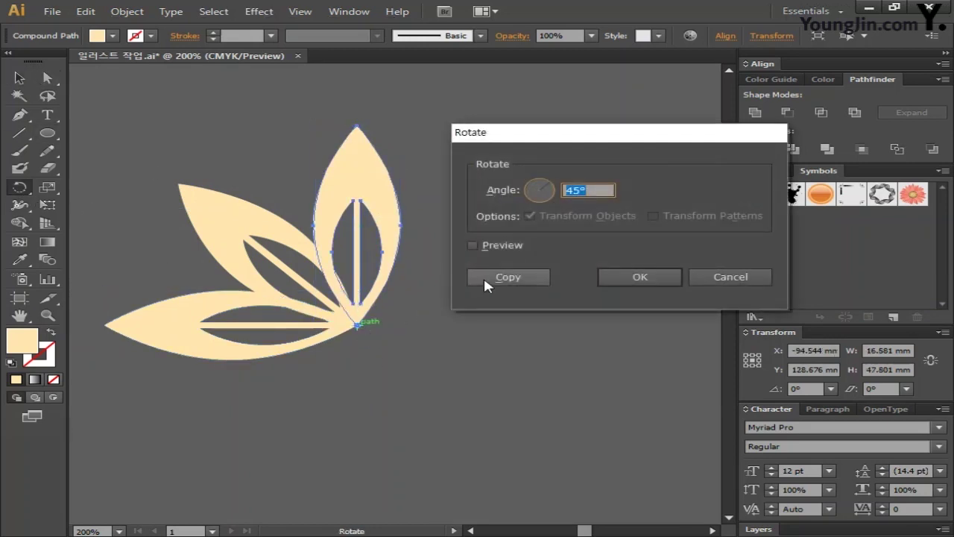
{"action": "type", "text": "-45"}
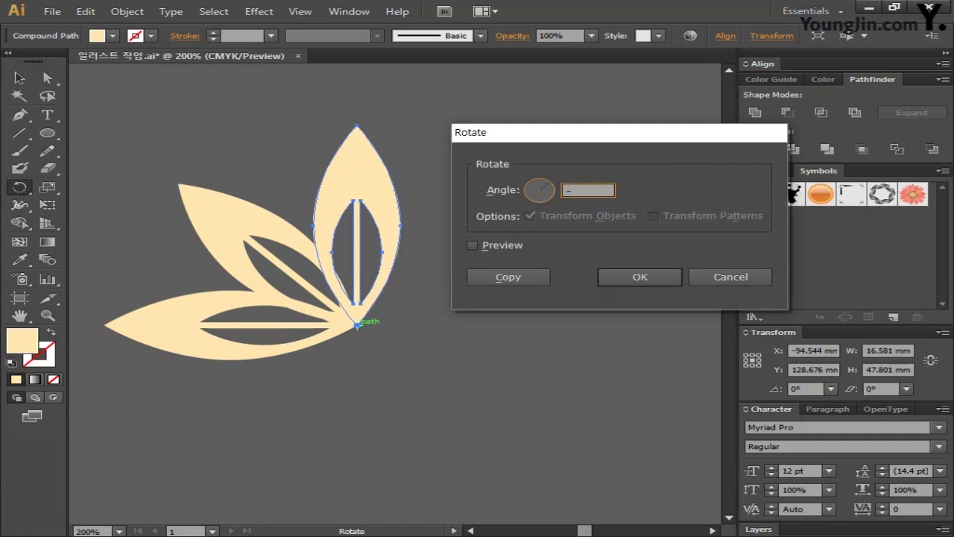
{"action": "left_click", "coordinate": [506, 275]}
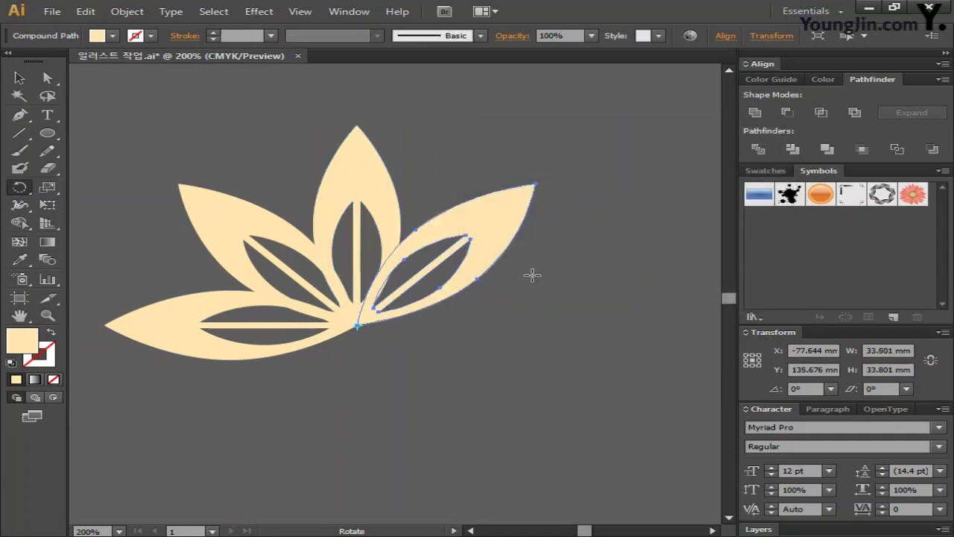
{"action": "key", "text": "ctrl+d"}
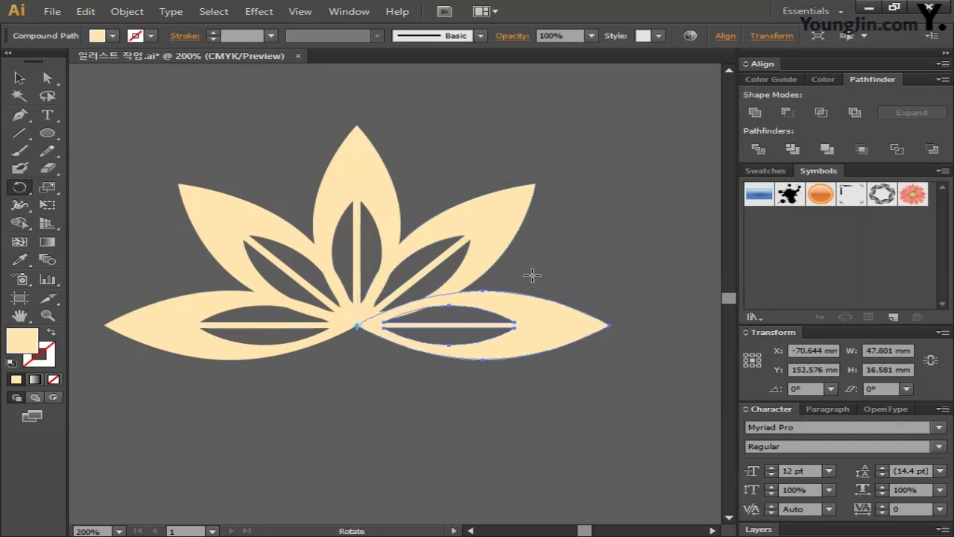
{"action": "left_click", "coordinate": [470, 530]}
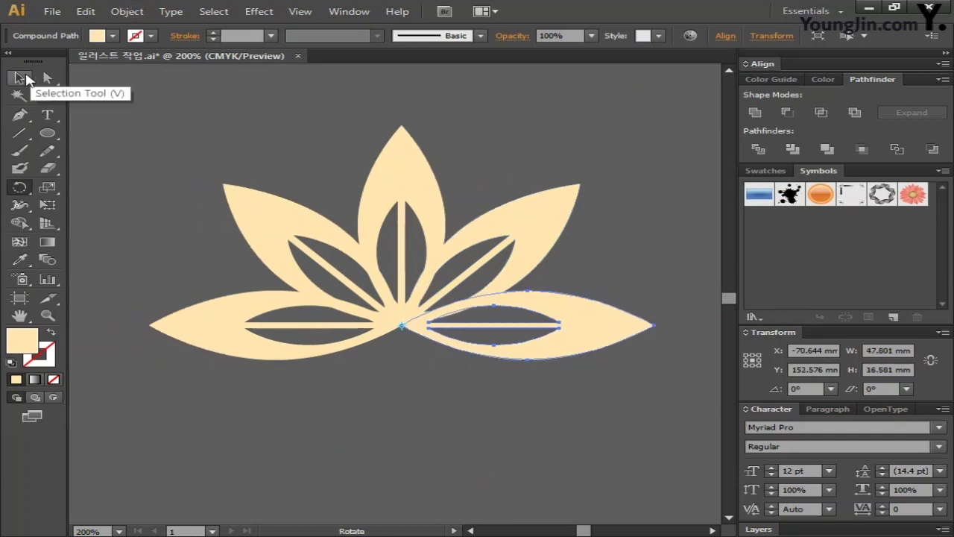
{"action": "left_click", "coordinate": [20, 77]}
{"action": "left_click", "coordinate": [503, 128]}
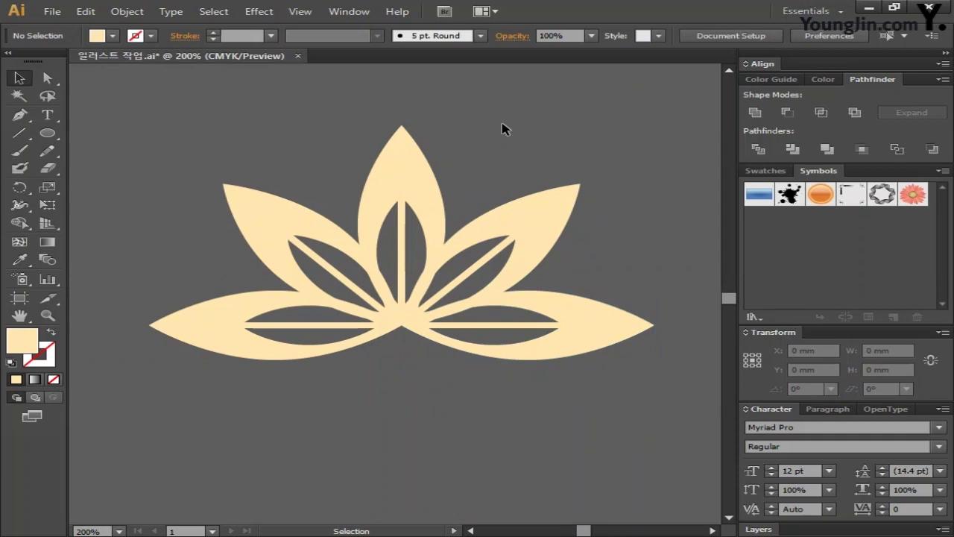
Draw a large cream S-shaped swirl with the Pen tool, hooking under the left leaf and sweeping down to the left.
{"action": "left_click", "coordinate": [19, 116]}
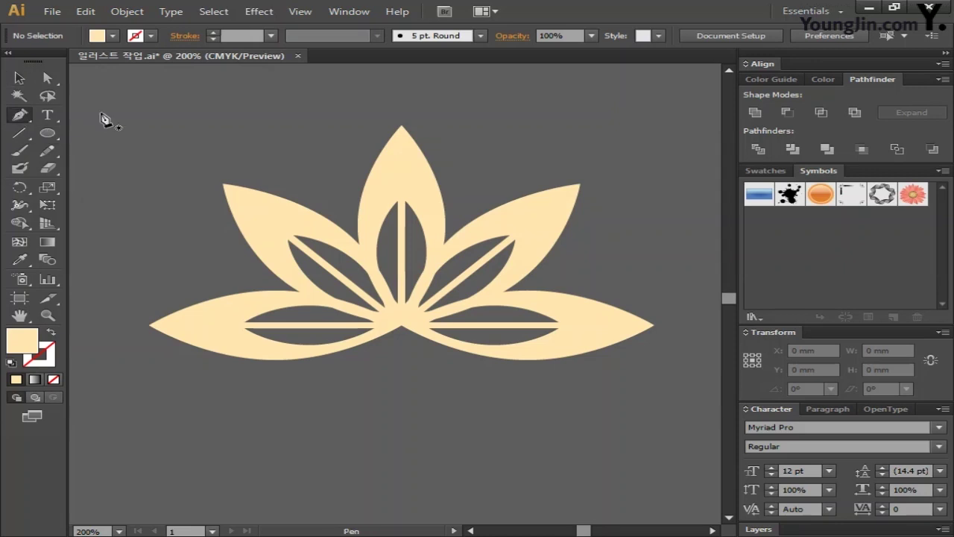
{"action": "scroll", "coordinate": [140, 134], "scroll_direction": "down", "scroll_amount": 3}
{"action": "left_click", "coordinate": [292, 388]}
{"action": "left_click", "coordinate": [261, 342]}
{"action": "left_click", "coordinate": [290, 306]}
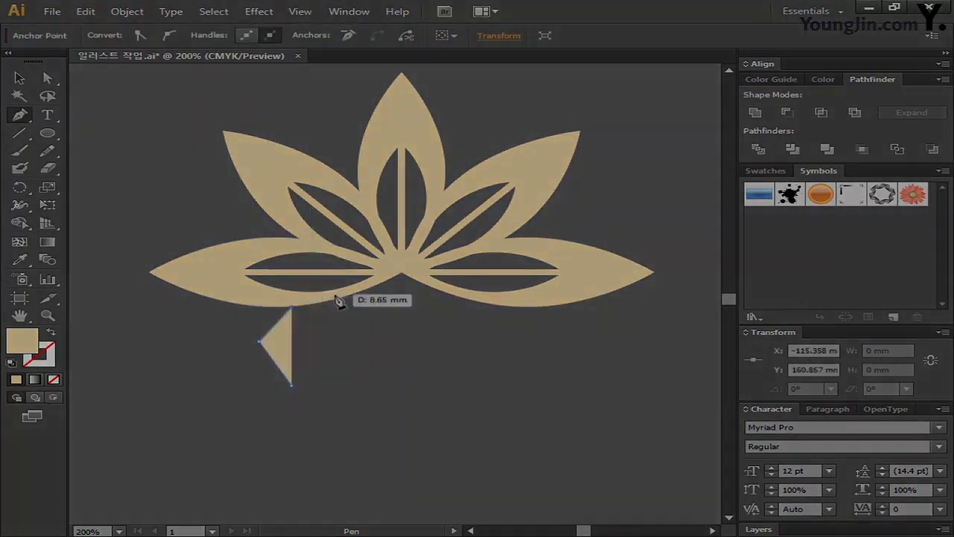
{"action": "left_click", "coordinate": [376, 298]}
{"action": "left_click", "coordinate": [407, 366]}
{"action": "left_click", "coordinate": [403, 414]}
{"action": "left_click", "coordinate": [331, 481]}
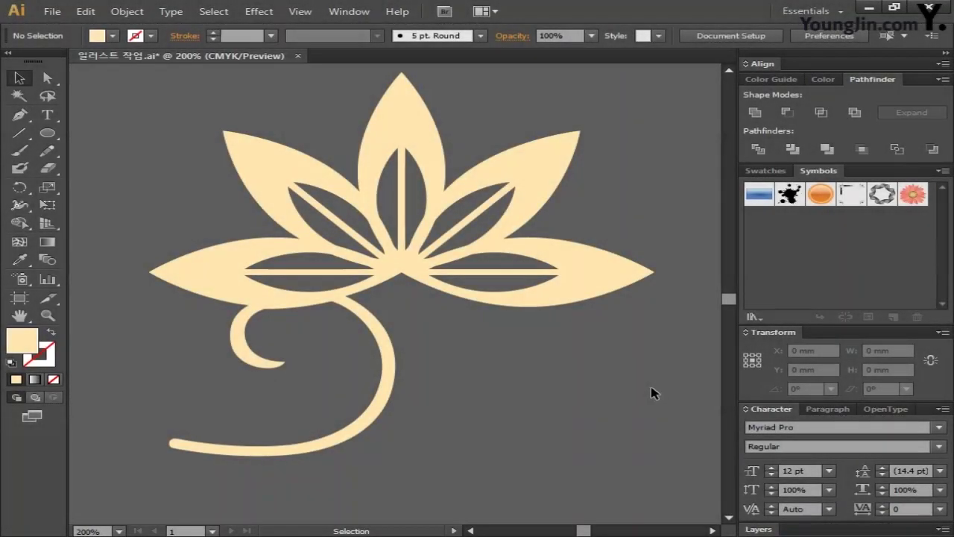
Draw two smaller cream swirls nested inside the large one with the Pen tool, making the group about 55.7 mm wide and 38.8 mm tall.
{"action": "left_click", "coordinate": [20, 117]}
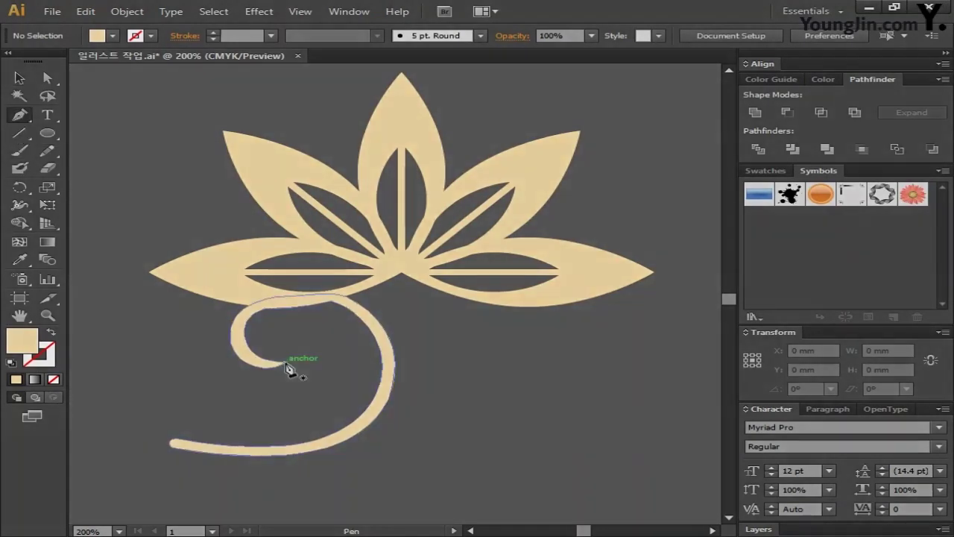
{"action": "left_click", "coordinate": [284, 363]}
{"action": "left_click", "coordinate": [262, 328]}
{"action": "left_click", "coordinate": [322, 317]}
{"action": "left_click", "coordinate": [356, 340]}
{"action": "left_click", "coordinate": [357, 382]}
{"action": "left_click", "coordinate": [340, 408]}
{"action": "left_click", "coordinate": [235, 437]}
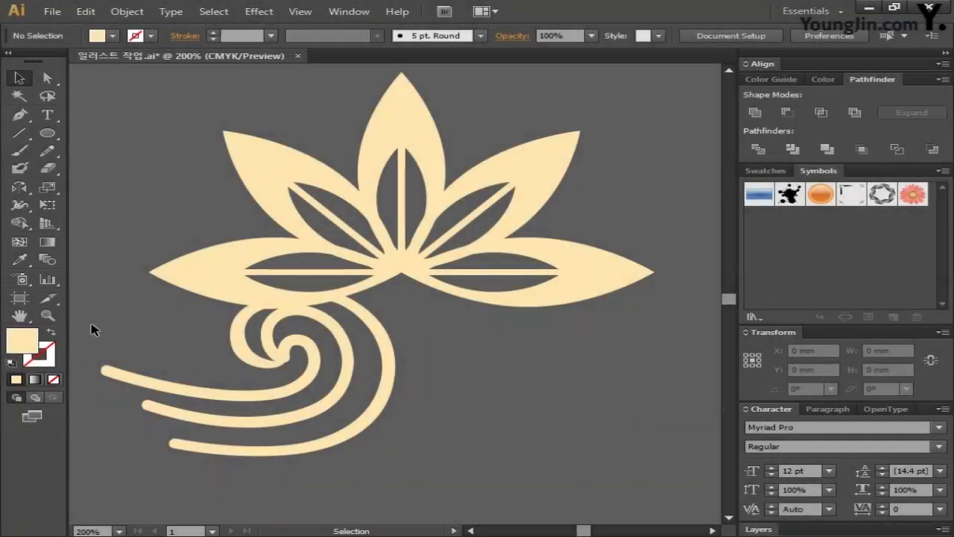
Reflect a copy of the three swirls across the vertical axis and move it under the right leaf to mirror the originals.
{"action": "left_click_drag", "start_coordinate": [91, 328], "coordinate": [476, 479]}
{"action": "left_click", "coordinate": [23, 188], "text": "alt"}
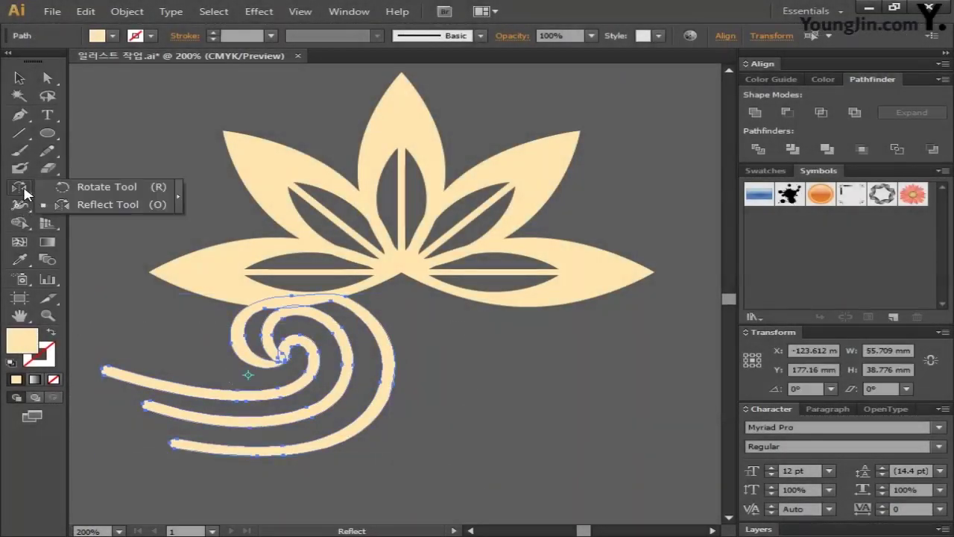
{"action": "double_click", "coordinate": [22, 190]}
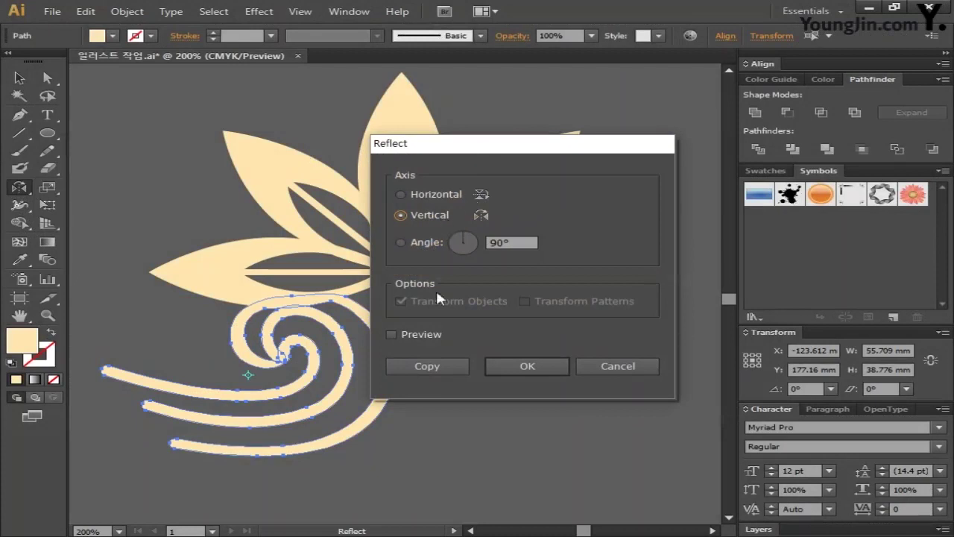
{"action": "left_click", "coordinate": [440, 375]}
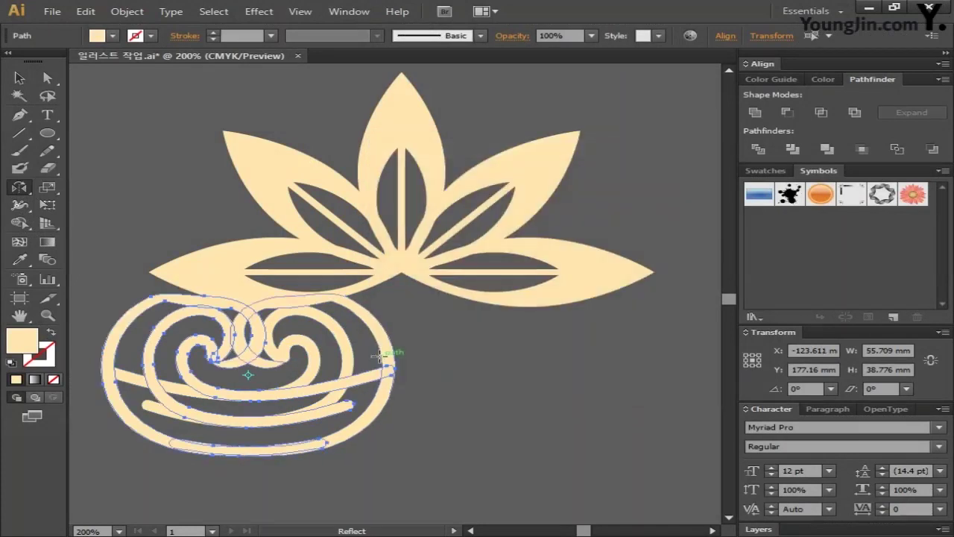
{"action": "left_click", "coordinate": [20, 77]}
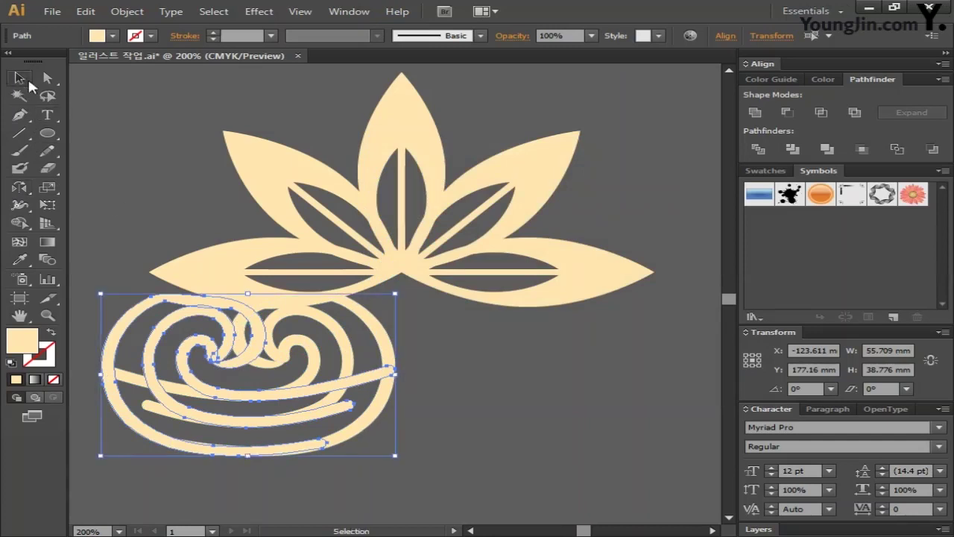
{"action": "left_click_drag", "start_coordinate": [274, 328], "coordinate": [503, 338]}
{"action": "left_click_drag", "start_coordinate": [509, 333], "coordinate": [552, 332]}
{"action": "left_click", "coordinate": [684, 245]}
Draw a cream pendant shape ending in a sharp lower tip with the Pen tool, joining the two swirl sets at their base.
{"action": "scroll", "coordinate": [653, 237], "scroll_direction": "down", "scroll_amount": 3}
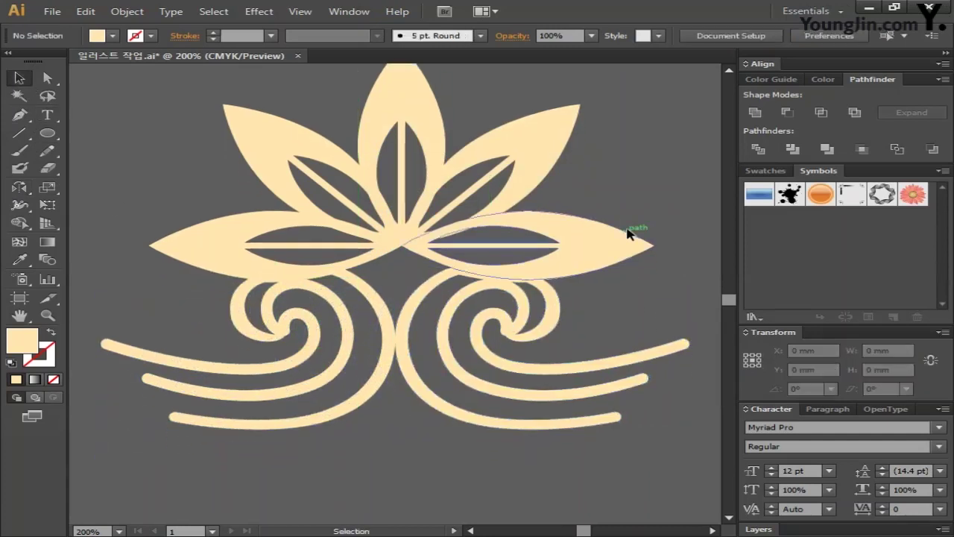
{"action": "scroll", "coordinate": [686, 227], "scroll_direction": "down", "scroll_amount": 2}
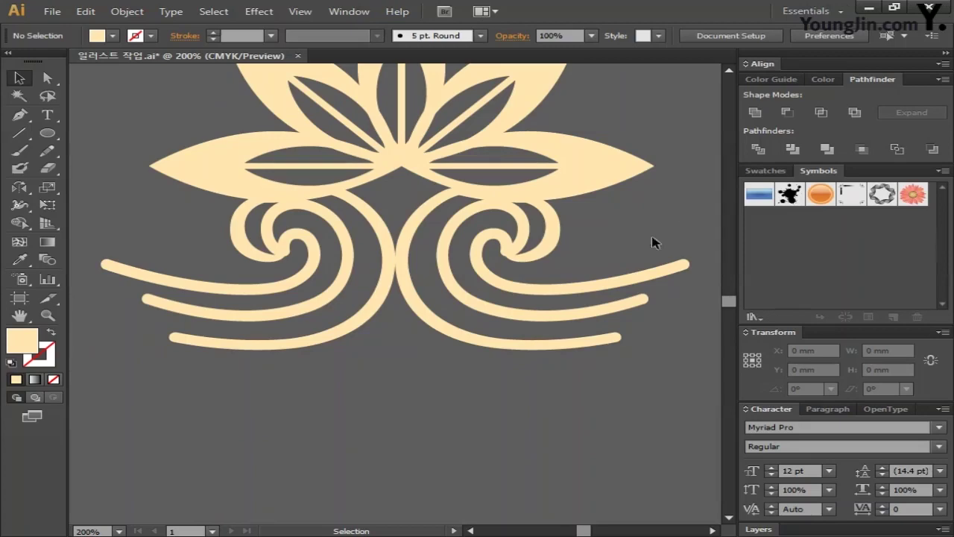
{"action": "left_click", "coordinate": [20, 115]}
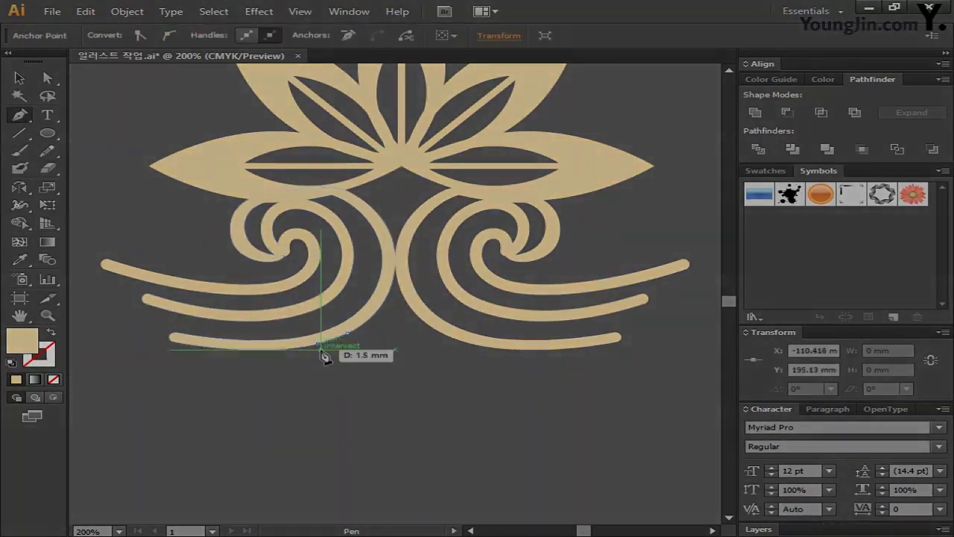
{"action": "left_click", "coordinate": [321, 347]}
{"action": "left_click", "coordinate": [395, 445]}
{"action": "left_click", "coordinate": [458, 344]}
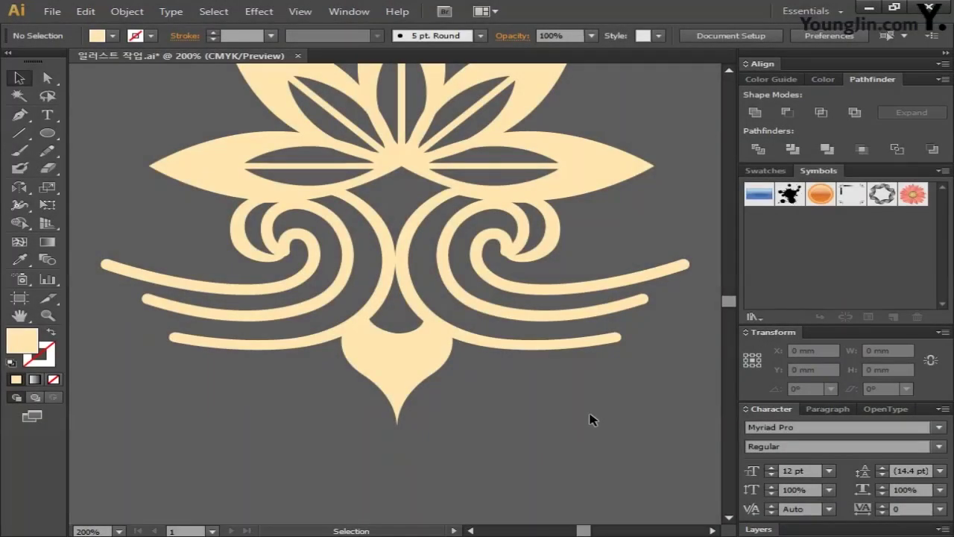
Group the leaves, swirls and pendant into one ornament.
{"action": "scroll", "coordinate": [589, 419], "scroll_direction": "up", "scroll_amount": 5}
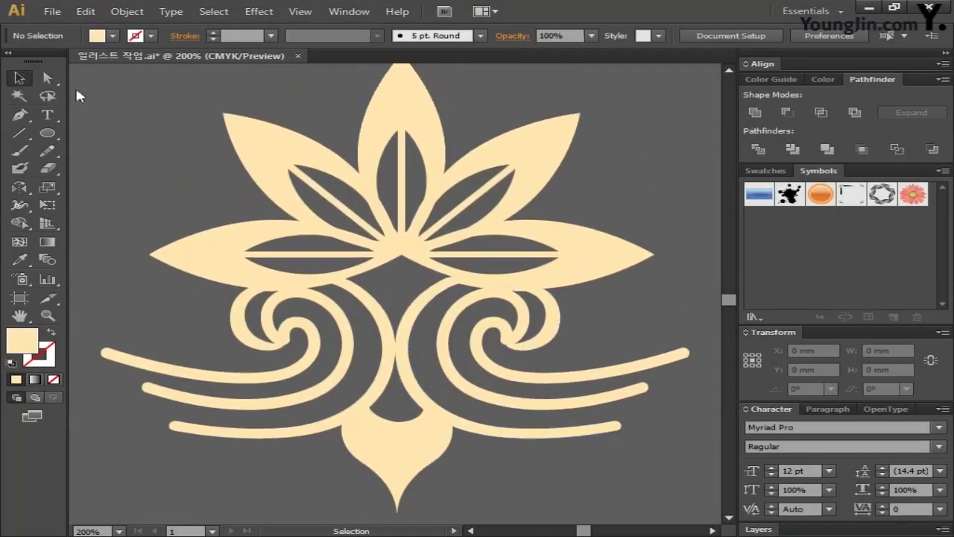
{"action": "left_click_drag", "start_coordinate": [113, 75], "coordinate": [678, 513]}
{"action": "key", "text": "ctrl+g"}
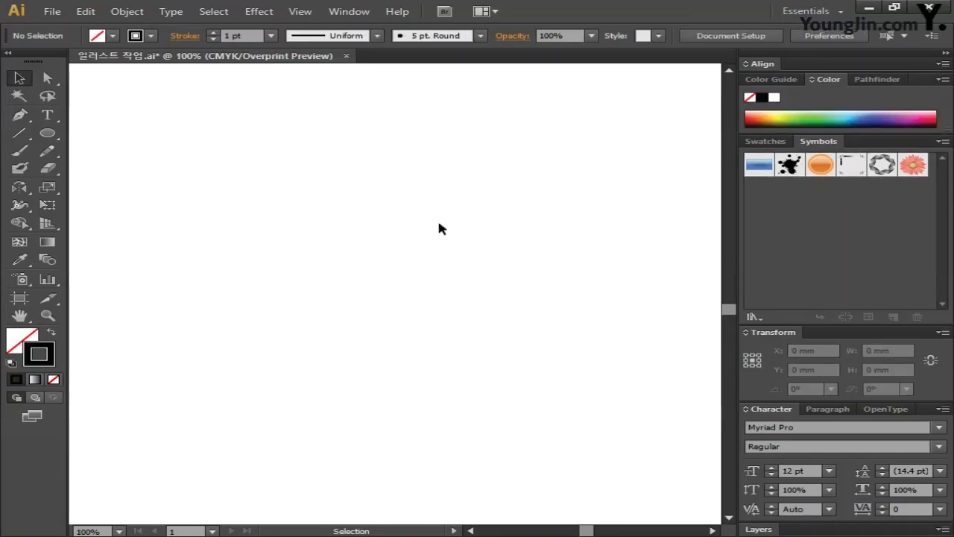
Outline a closed curling ribbon shape in straight segments with the Pen tool, using a 1 pt black stroke and no fill.
{"action": "left_click", "coordinate": [17, 117]}
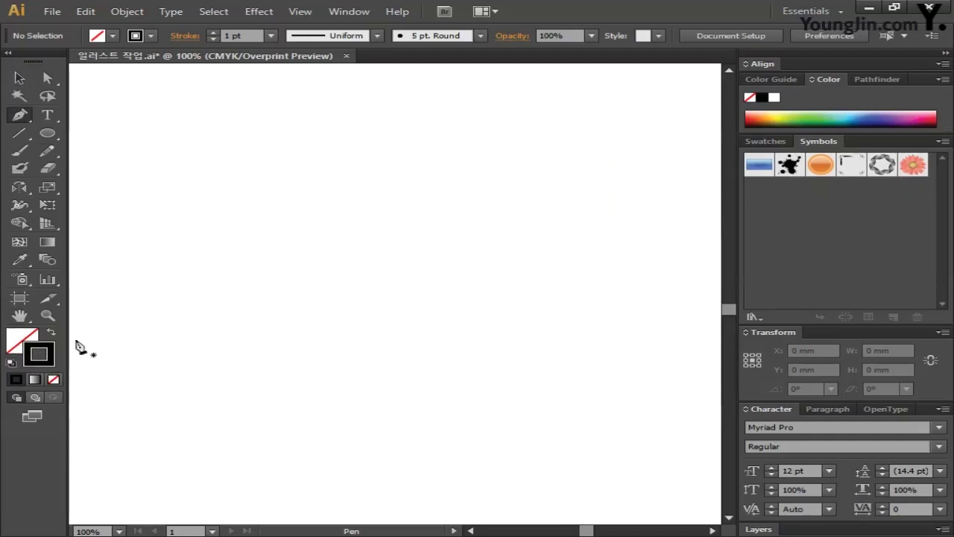
{"action": "left_click", "coordinate": [158, 275]}
{"action": "left_click", "coordinate": [485, 173]}
{"action": "left_click", "coordinate": [573, 363]}
{"action": "left_click", "coordinate": [452, 342]}
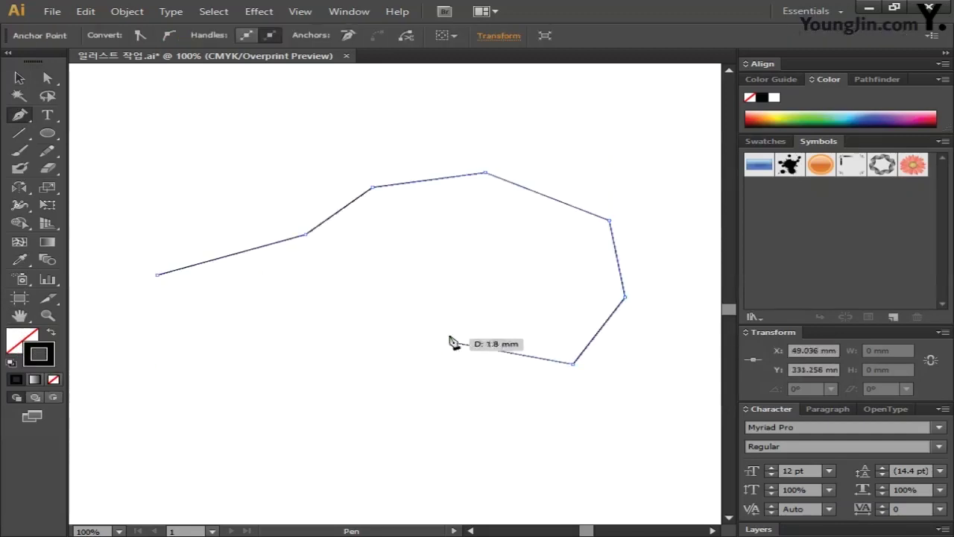
{"action": "left_click", "coordinate": [384, 268]}
{"action": "left_click", "coordinate": [310, 295]}
{"action": "left_click", "coordinate": [418, 257]}
{"action": "left_click", "coordinate": [610, 281]}
{"action": "left_click", "coordinate": [583, 232]}
{"action": "left_click", "coordinate": [478, 189]}
{"action": "left_click", "coordinate": [339, 233]}
{"action": "left_click", "coordinate": [195, 284]}
{"action": "left_click", "coordinate": [128, 311]}
{"action": "left_click", "coordinate": [78, 302]}
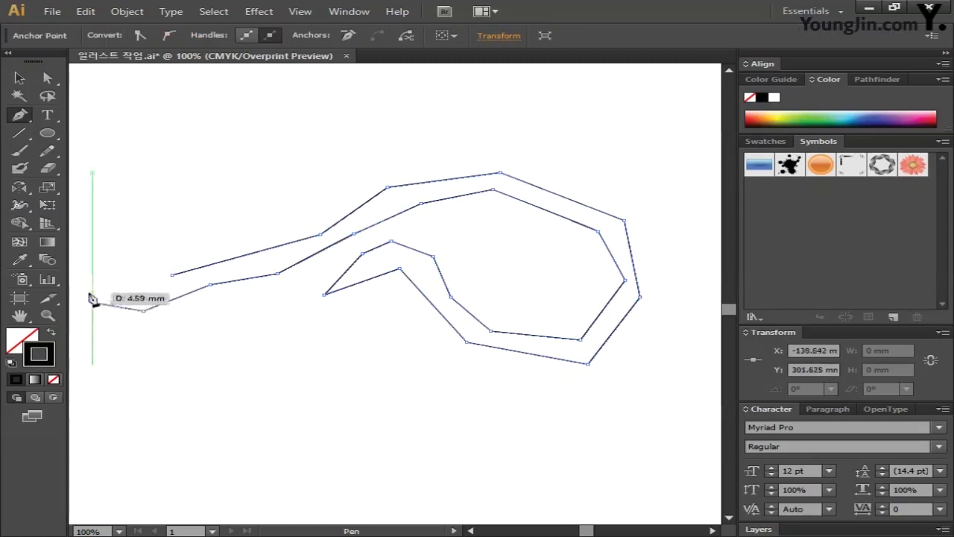
{"action": "left_click", "coordinate": [88, 293]}
{"action": "left_click", "coordinate": [187, 275]}
Round the corners of the ribbon outline by curving its anchor points all along the inner and outer edges.
{"action": "left_click_drag", "start_coordinate": [172, 311], "coordinate": [183, 307]}
{"action": "left_click_drag", "start_coordinate": [225, 284], "coordinate": [313, 265]}
{"action": "left_click_drag", "start_coordinate": [368, 233], "coordinate": [388, 224]}
{"action": "left_click_drag", "start_coordinate": [436, 202], "coordinate": [459, 195]}
{"action": "left_click_drag", "start_coordinate": [507, 189], "coordinate": [529, 192]}
{"action": "left_click_drag", "start_coordinate": [613, 231], "coordinate": [622, 246]}
{"action": "left_click_drag", "start_coordinate": [640, 280], "coordinate": [636, 297]}
{"action": "left_click_drag", "start_coordinate": [595, 339], "coordinate": [575, 343]}
{"action": "left_click_drag", "start_coordinate": [505, 330], "coordinate": [511, 345]}
{"action": "left_click_drag", "start_coordinate": [466, 297], "coordinate": [456, 278]}
{"action": "left_click_drag", "start_coordinate": [406, 241], "coordinate": [444, 273]}
{"action": "left_click_drag", "start_coordinate": [481, 342], "coordinate": [465, 337]}
{"action": "left_click_drag", "start_coordinate": [602, 364], "coordinate": [585, 366]}
{"action": "left_click_drag", "start_coordinate": [655, 297], "coordinate": [650, 313]}
{"action": "left_click_drag", "start_coordinate": [639, 220], "coordinate": [645, 235]}
{"action": "left_click_drag", "start_coordinate": [515, 173], "coordinate": [529, 176]}
{"action": "left_click_drag", "start_coordinate": [403, 187], "coordinate": [388, 196]}
{"action": "left_click_drag", "start_coordinate": [336, 235], "coordinate": [325, 240]}
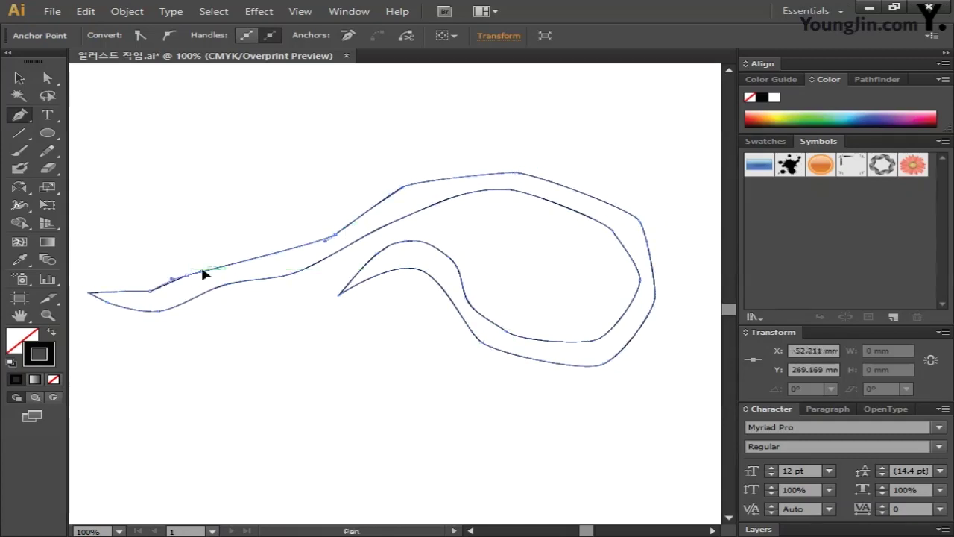
{"action": "left_click_drag", "start_coordinate": [463, 293], "coordinate": [438, 259]}
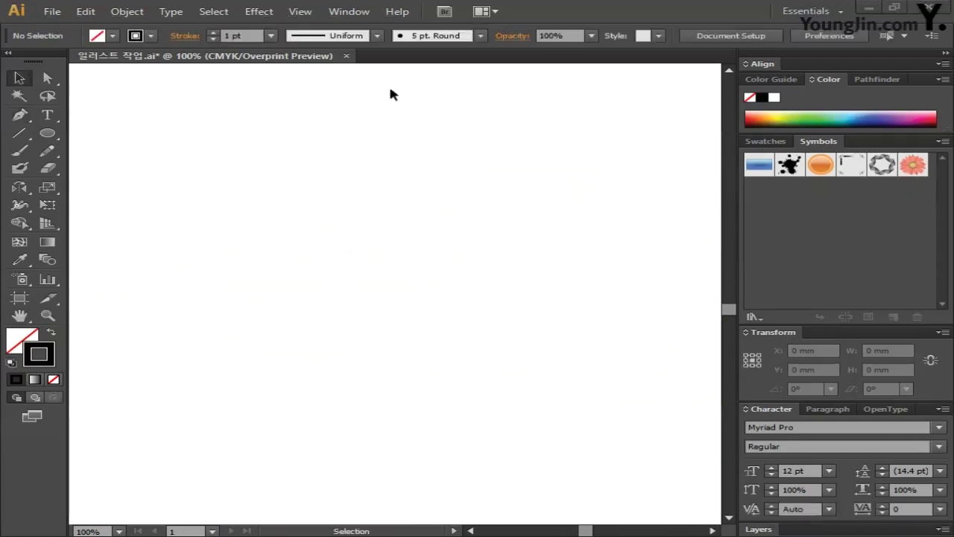
Outline a second closed ribbon about 220 mm long in straight segments with the Pen tool, with pointed ends and a large hooked loop.
{"action": "key", "text": "p"}
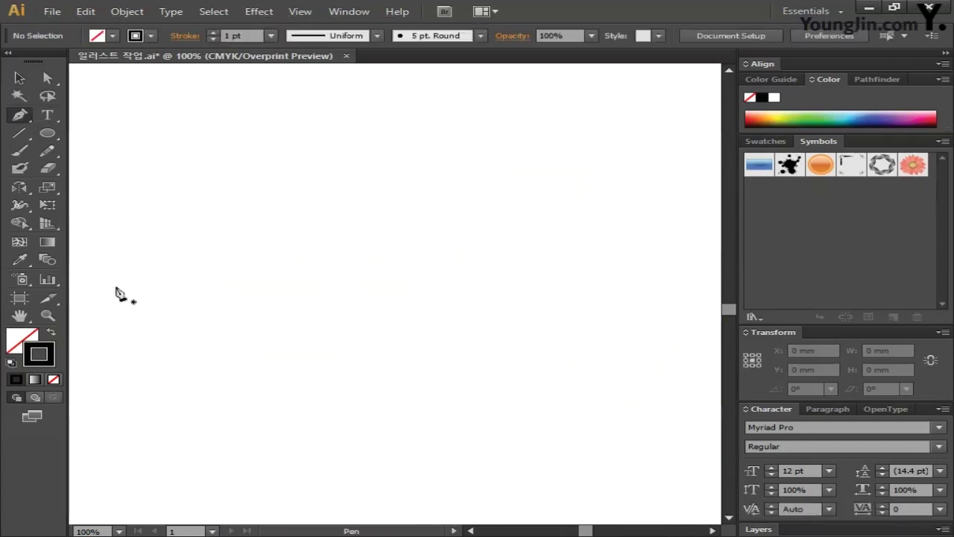
{"action": "left_click", "coordinate": [117, 268]}
{"action": "left_click", "coordinate": [244, 249]}
{"action": "left_click", "coordinate": [318, 221]}
{"action": "left_click", "coordinate": [585, 189]}
{"action": "left_click", "coordinate": [686, 281]}
{"action": "left_click", "coordinate": [649, 356]}
{"action": "left_click", "coordinate": [583, 351]}
{"action": "left_click", "coordinate": [497, 269]}
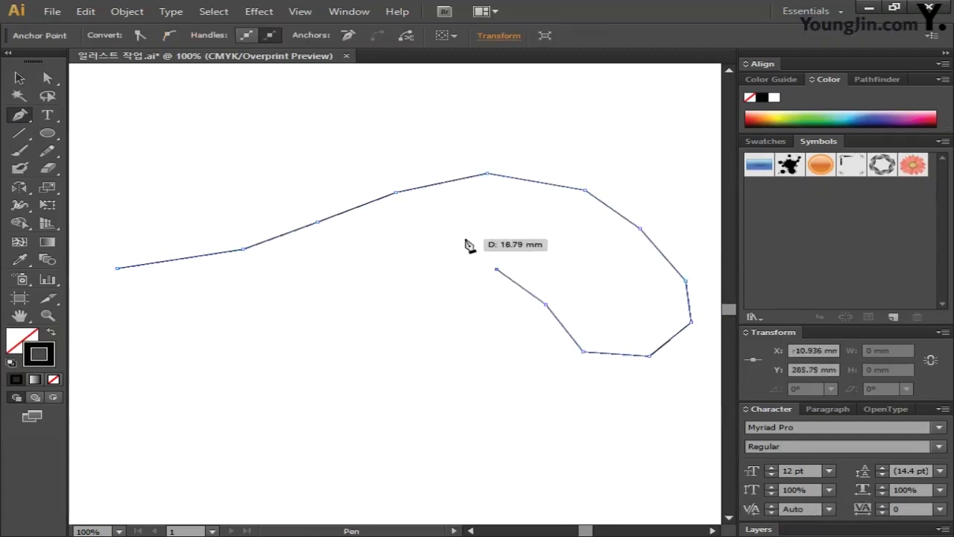
{"action": "left_click", "coordinate": [446, 261]}
{"action": "left_click", "coordinate": [415, 264]}
{"action": "left_click", "coordinate": [362, 285]}
{"action": "left_click", "coordinate": [450, 240]}
{"action": "left_click", "coordinate": [513, 265]}
{"action": "left_click", "coordinate": [588, 342]}
{"action": "left_click", "coordinate": [681, 308]}
{"action": "left_click", "coordinate": [603, 216]}
{"action": "left_click", "coordinate": [460, 191]}
{"action": "left_click", "coordinate": [273, 251]}
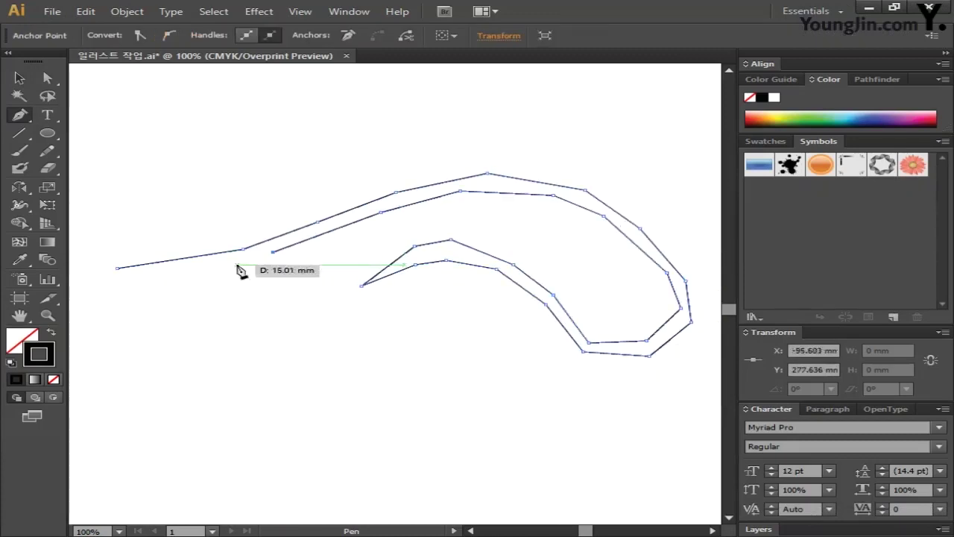
{"action": "left_click", "coordinate": [117, 268]}
Curve the anchor points along the ribbon's inner edge and around its hooked inner tail.
{"action": "left_click_drag", "start_coordinate": [272, 251], "coordinate": [273, 256]}
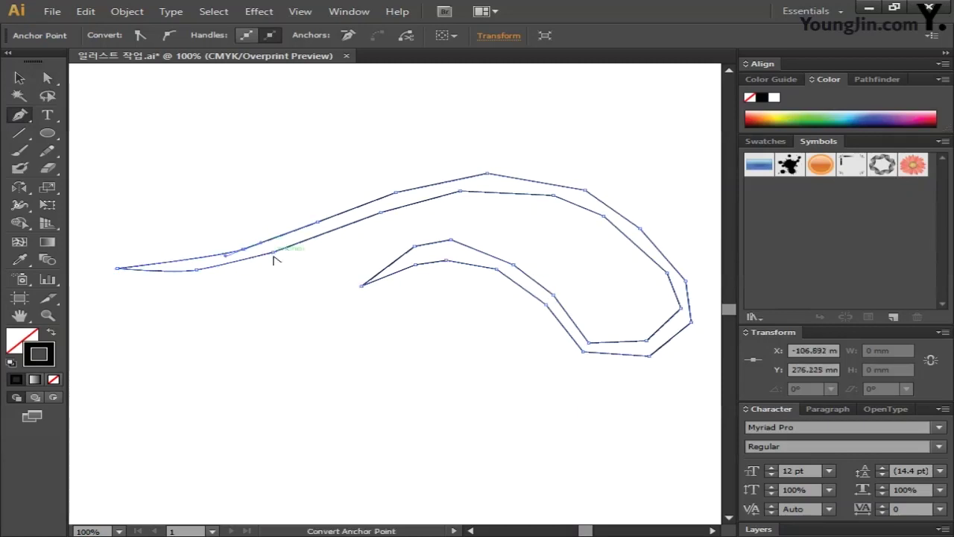
{"action": "left_click_drag", "start_coordinate": [460, 191], "coordinate": [533, 192]}
{"action": "left_click_drag", "start_coordinate": [681, 308], "coordinate": [693, 304]}
{"action": "left_click_drag", "start_coordinate": [588, 342], "coordinate": [667, 335]}
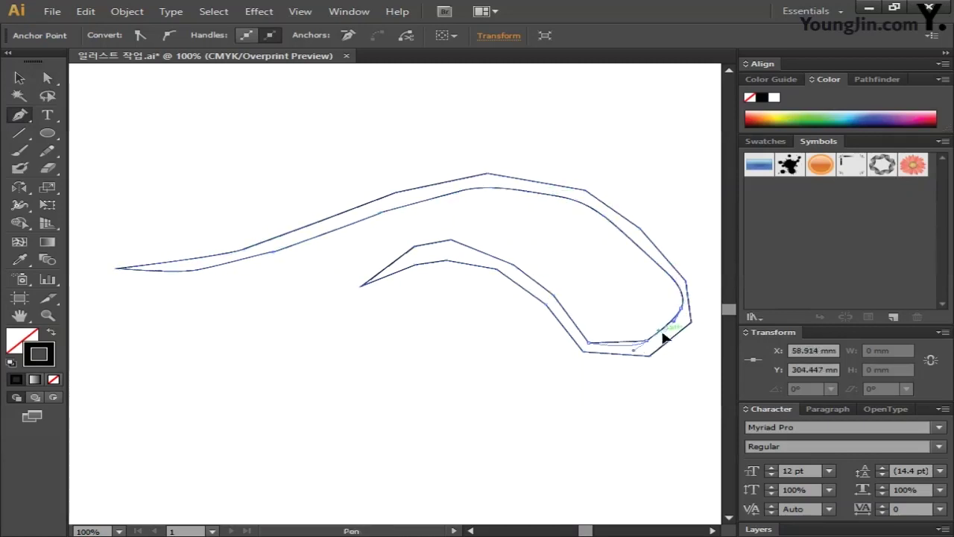
{"action": "left_click_drag", "start_coordinate": [553, 297], "coordinate": [565, 309]}
{"action": "left_click_drag", "start_coordinate": [513, 265], "coordinate": [532, 293]}
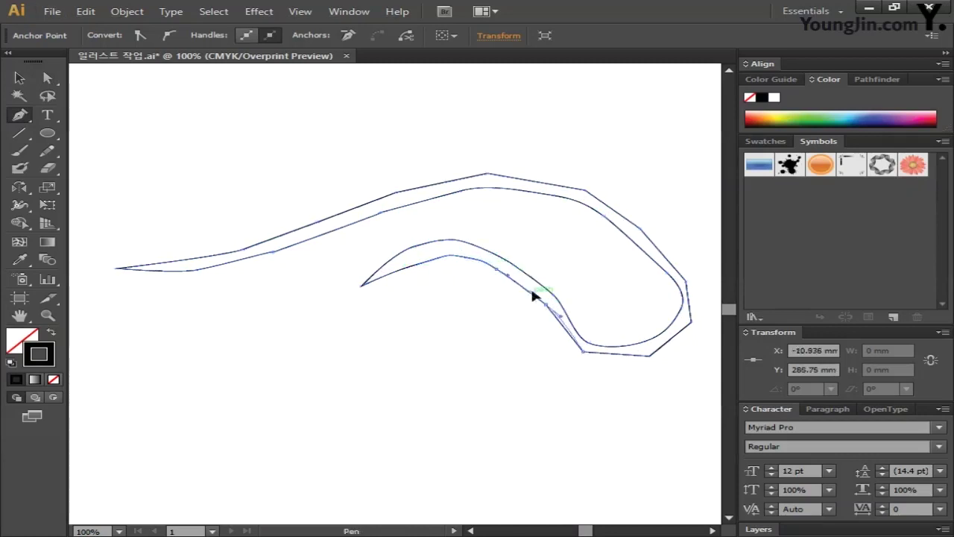
Round the outer edge of the ribbon's loop by curving its anchor points from the loop's base over the crest.
{"action": "left_click_drag", "start_coordinate": [583, 351], "coordinate": [613, 358]}
{"action": "left_click_drag", "start_coordinate": [691, 322], "coordinate": [689, 343]}
{"action": "left_click_drag", "start_coordinate": [684, 281], "coordinate": [691, 296]}
{"action": "left_click_drag", "start_coordinate": [639, 228], "coordinate": [639, 222]}
{"action": "left_click_drag", "start_coordinate": [586, 190], "coordinate": [611, 202]}
{"action": "left_click_drag", "start_coordinate": [488, 173], "coordinate": [522, 176]}
{"action": "left_click_drag", "start_coordinate": [396, 192], "coordinate": [420, 187]}
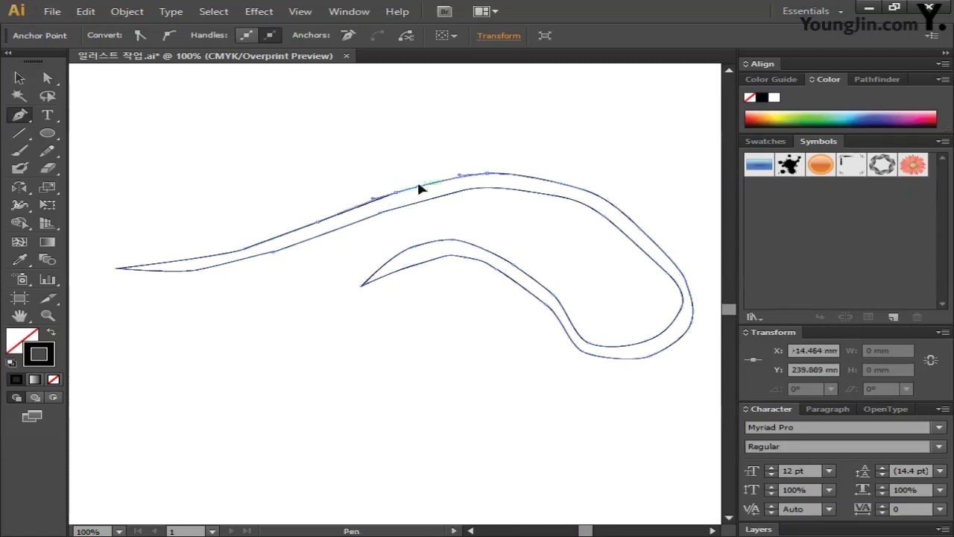
Smooth the ribbon's long tail and crest, extending the pointed tip slightly and adjusting the anchor points along both edges.
{"action": "left_click_drag", "start_coordinate": [240, 251], "coordinate": [272, 252]}
{"action": "left_click_drag", "start_coordinate": [201, 269], "coordinate": [204, 266]}
{"action": "left_click_drag", "start_coordinate": [117, 268], "coordinate": [107, 269]}
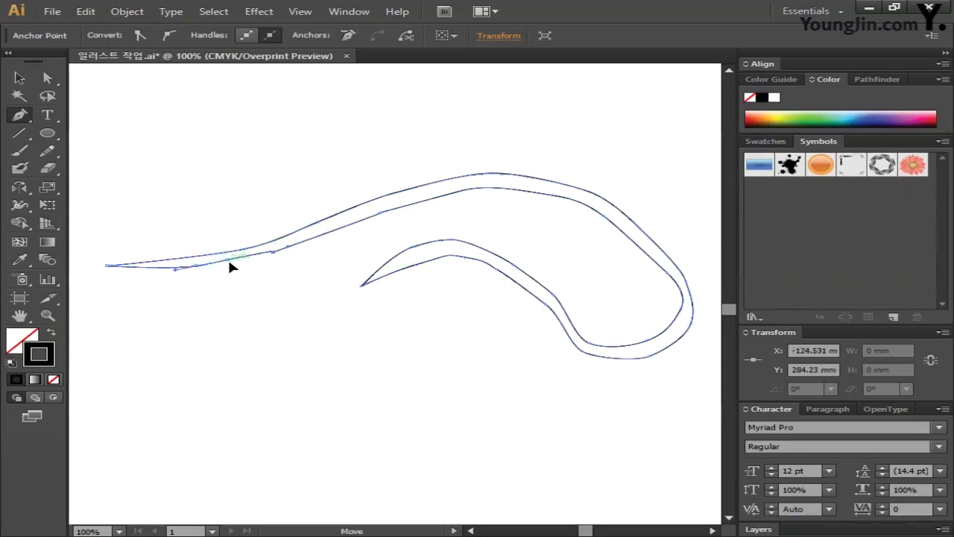
{"action": "left_click_drag", "start_coordinate": [198, 270], "coordinate": [376, 210]}
{"action": "left_click_drag", "start_coordinate": [459, 194], "coordinate": [489, 183]}
{"action": "left_click_drag", "start_coordinate": [589, 185], "coordinate": [594, 188]}
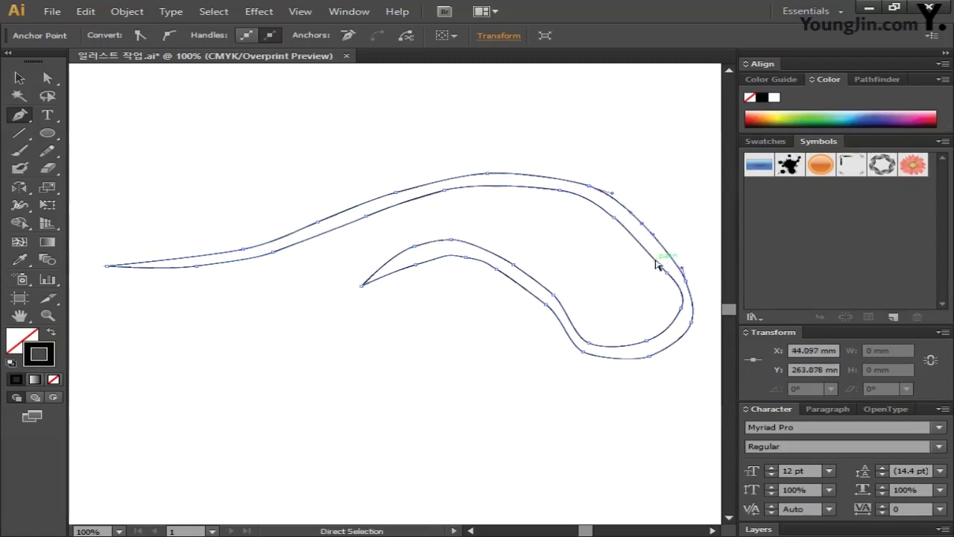
Shift the anchor points of the ribbon's inner tail and rounded loop inward to tighten the shape.
{"action": "key", "text": "a"}
{"action": "left_click_drag", "start_coordinate": [345, 236], "coordinate": [524, 320]}
{"action": "left_click_drag", "start_coordinate": [451, 239], "coordinate": [437, 216]}
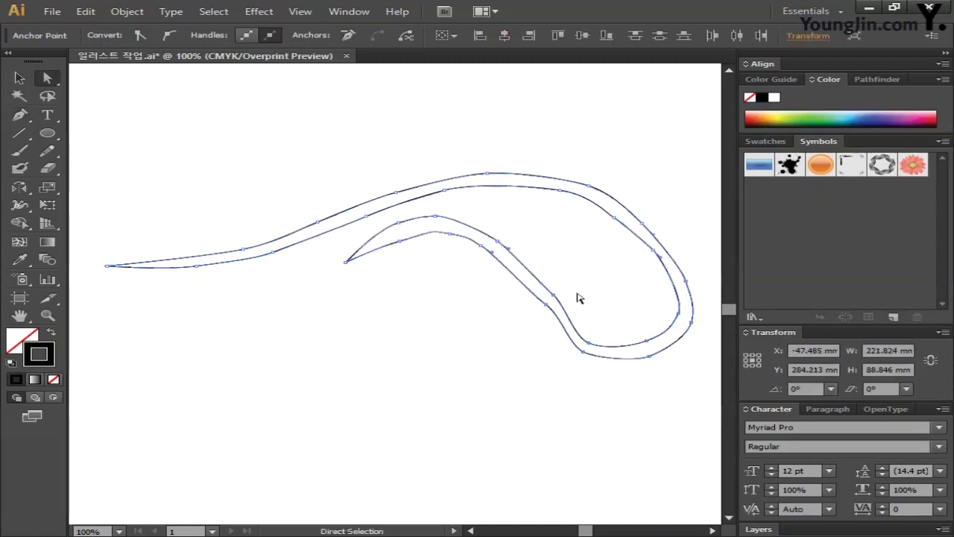
{"action": "left_click_drag", "start_coordinate": [532, 298], "coordinate": [532, 283]}
{"action": "left_click_drag", "start_coordinate": [656, 268], "coordinate": [639, 249]}
Refine the curve handles along the inner tail and the base of the loop to give the ribbon an even width.
{"action": "key", "text": "p"}
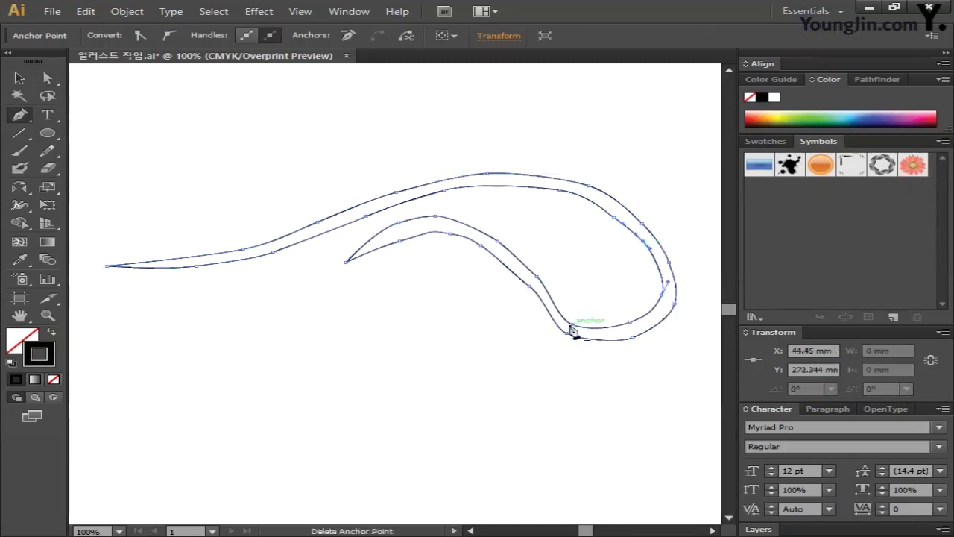
{"action": "left_click", "coordinate": [601, 335], "text": "ctrl"}
{"action": "left_click", "coordinate": [394, 229], "text": "ctrl"}
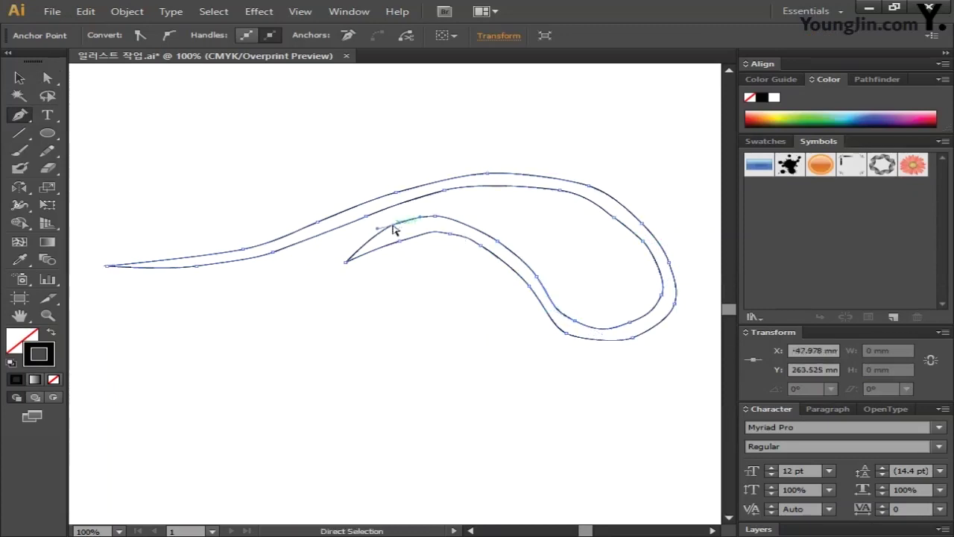
{"action": "left_click_drag", "start_coordinate": [393, 225], "coordinate": [425, 236]}
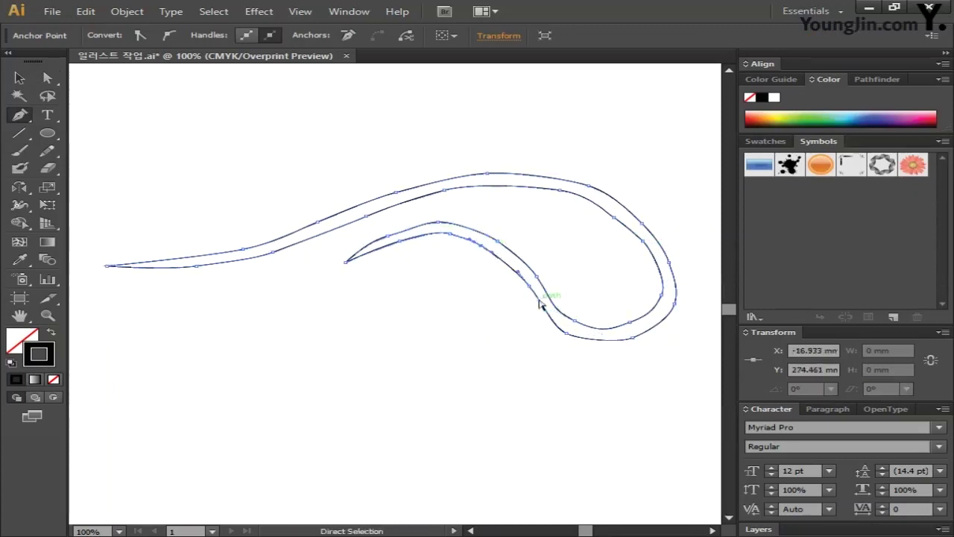
{"action": "left_click", "coordinate": [577, 340], "text": "ctrl"}
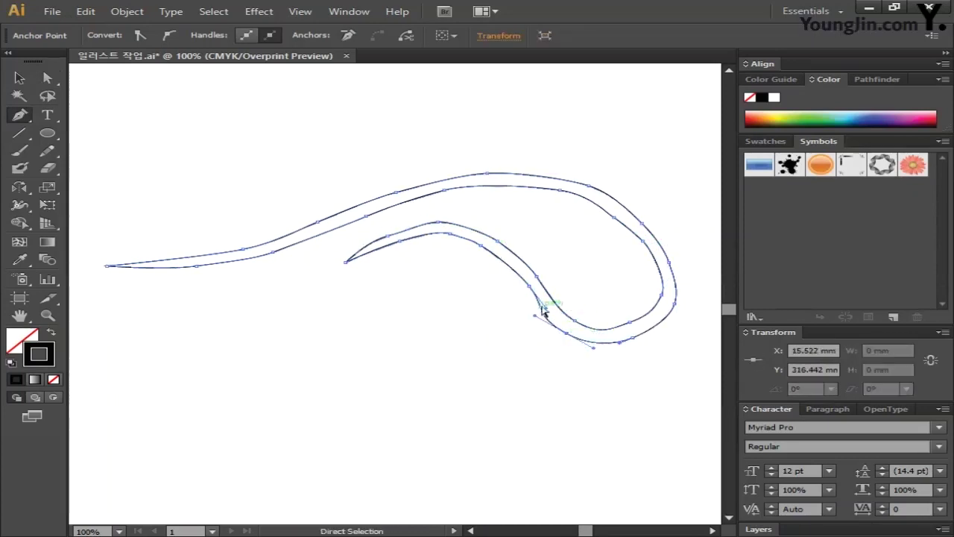
{"action": "left_click_drag", "start_coordinate": [542, 309], "coordinate": [550, 323]}
{"action": "left_click_drag", "start_coordinate": [634, 328], "coordinate": [666, 330]}
Pull the loop's anchor points inward by about 6 mm, making the whole ribbon about 210 mm wide and 75 mm high.
{"action": "left_click", "coordinate": [339, 264], "text": "ctrl"}
{"action": "left_click", "coordinate": [339, 265]}
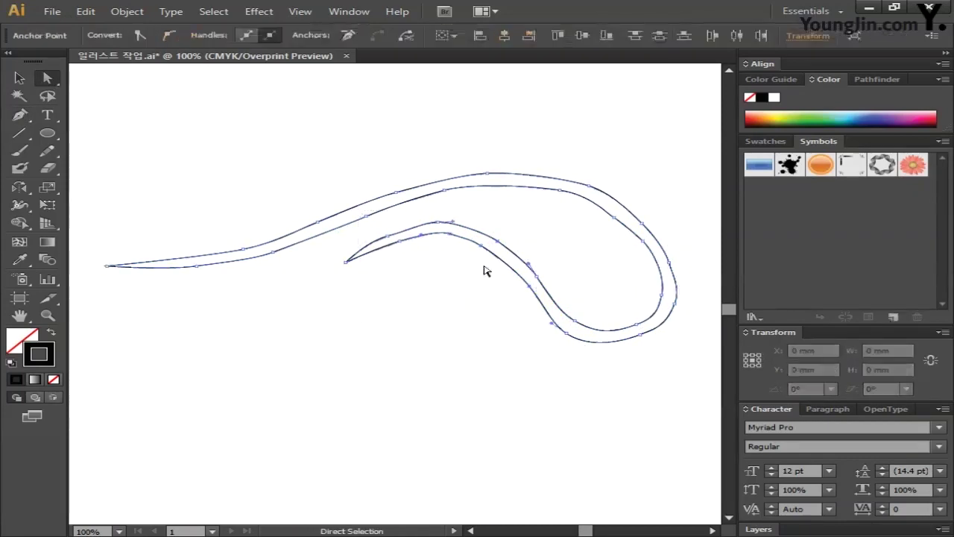
{"action": "left_click_drag", "start_coordinate": [335, 292], "coordinate": [521, 267]}
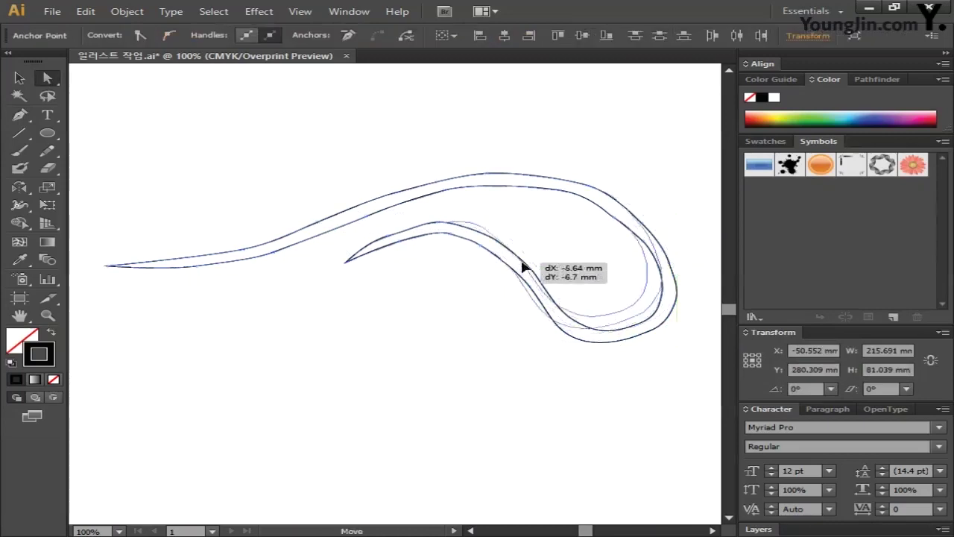
Fill the ribbon with brown (C 30, M 50, Y 80, K 10) and remove its stroke.
{"action": "key", "text": "v"}
{"action": "left_click", "coordinate": [240, 254]}
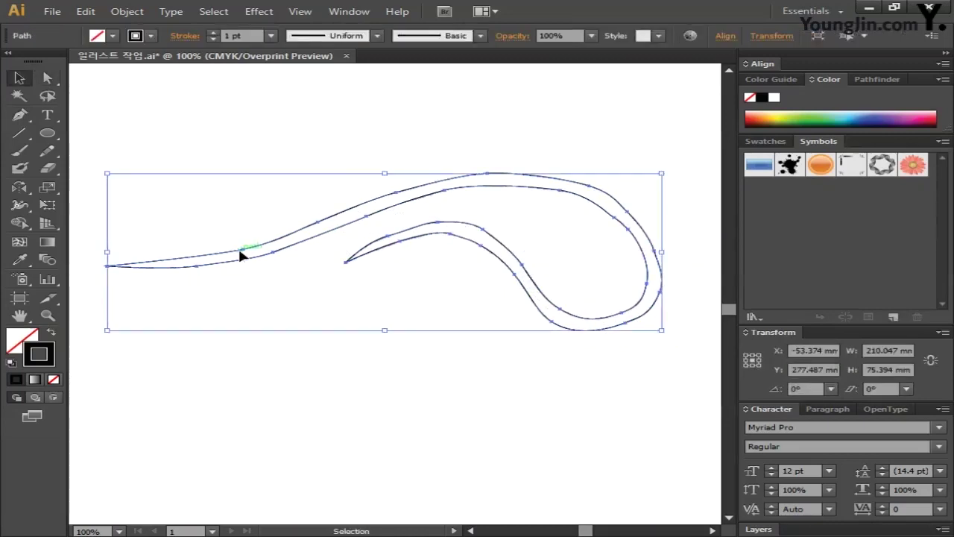
{"action": "double_click", "coordinate": [38, 354]}
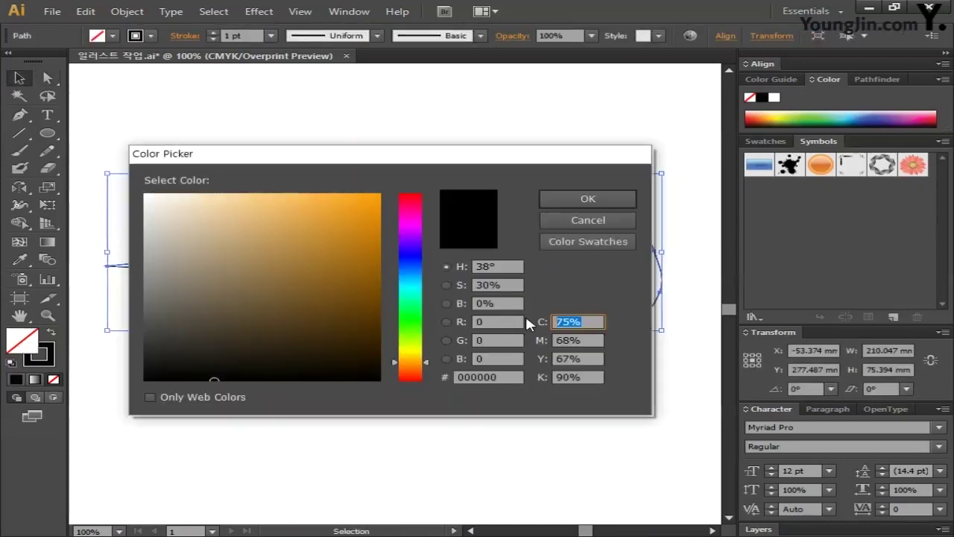
{"action": "type", "text": "30"}
{"action": "key", "text": "Tab"}
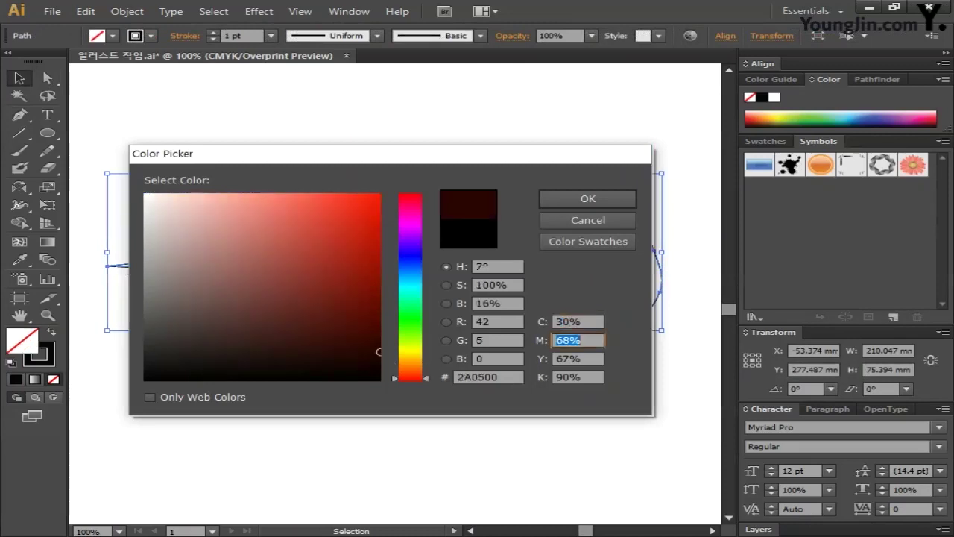
{"action": "type", "text": "50"}
{"action": "key", "text": "Tab"}
{"action": "type", "text": "80"}
{"action": "key", "text": "Tab"}
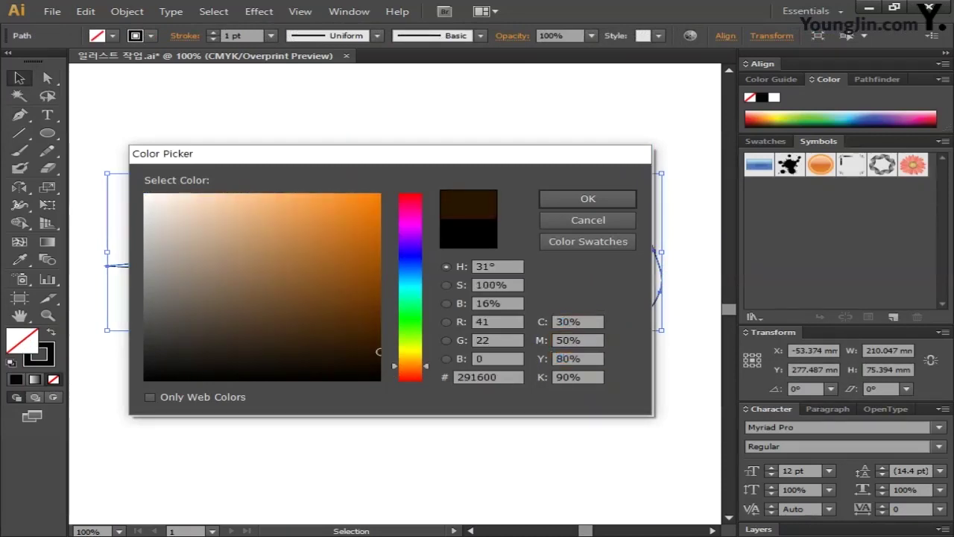
{"action": "type", "text": "10"}
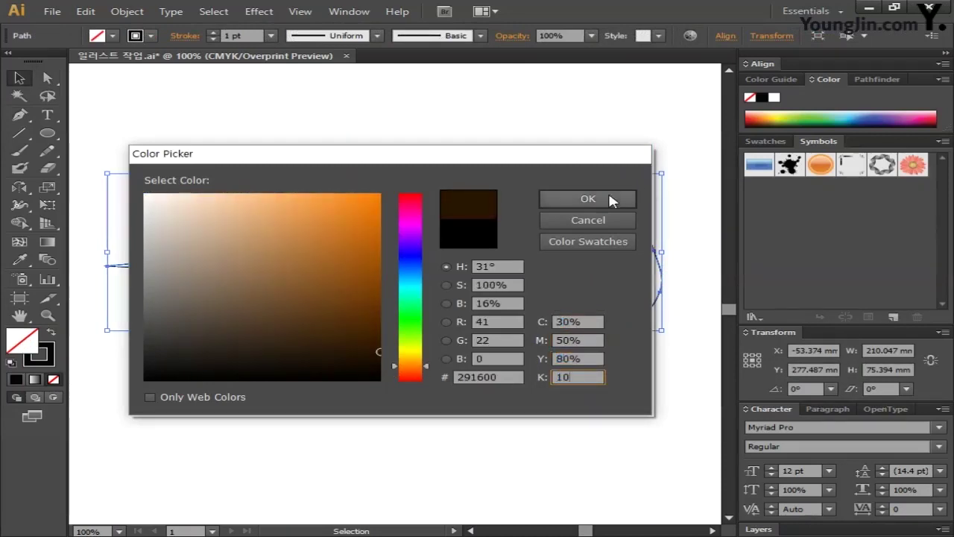
{"action": "left_click", "coordinate": [588, 198]}
{"action": "left_click", "coordinate": [53, 379]}
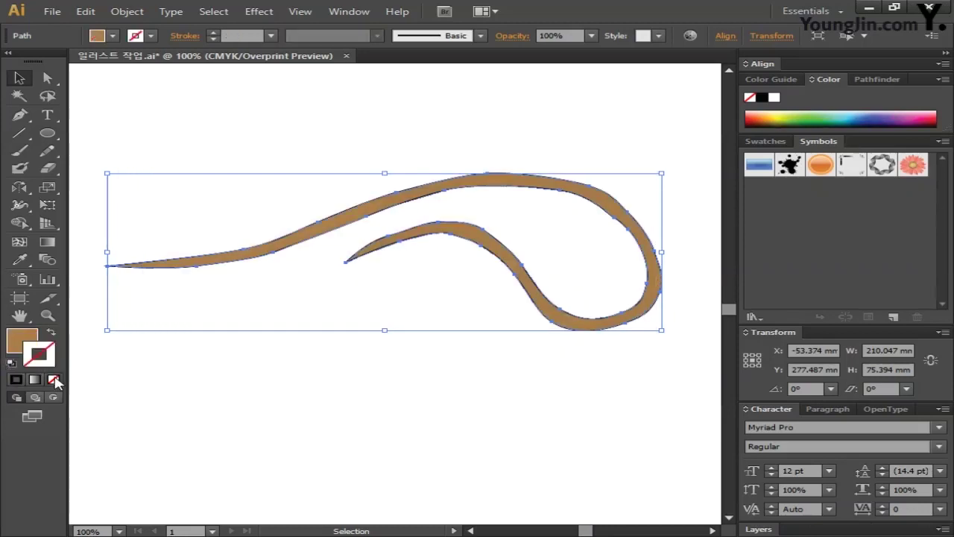
{"action": "key", "text": "p"}
{"action": "left_click", "coordinate": [19, 77]}
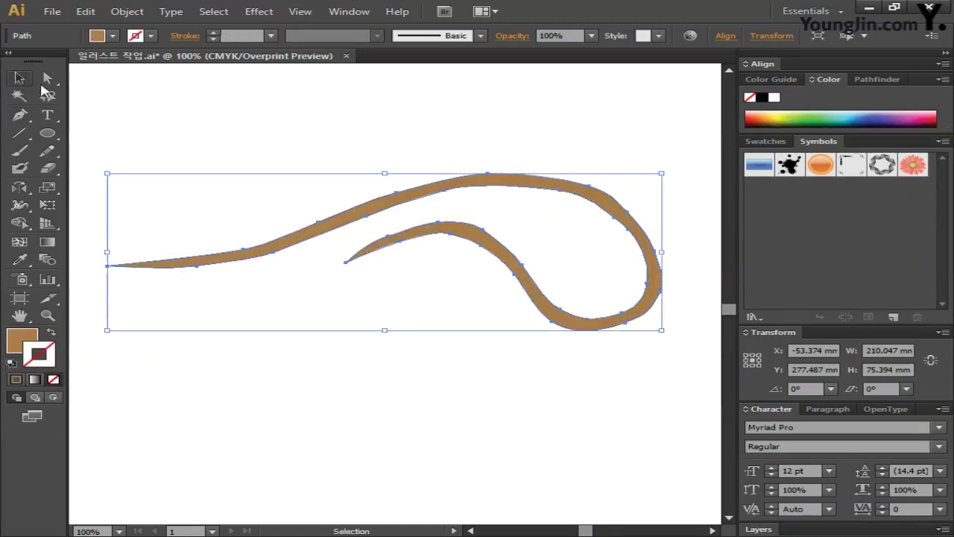
{"action": "left_click", "coordinate": [301, 154]}
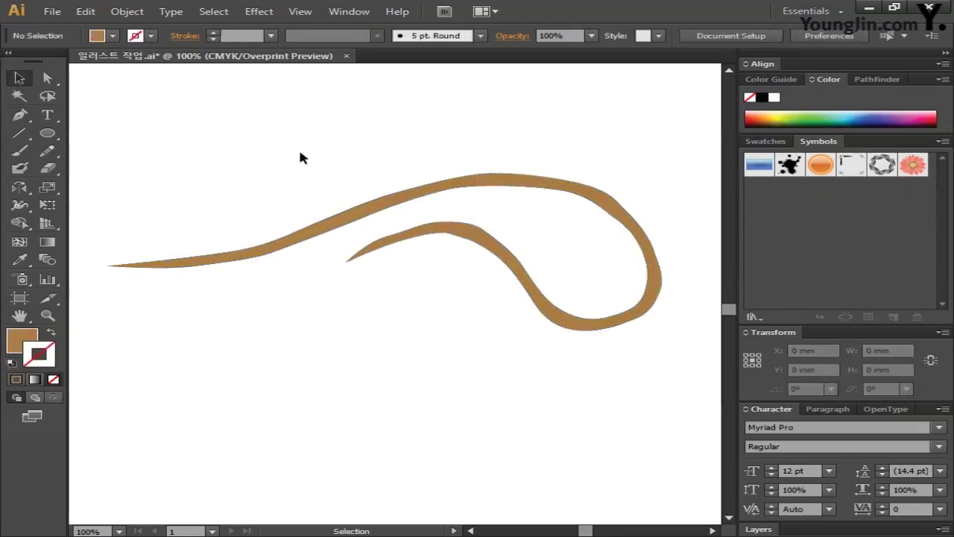
Prepare the Pen tool with no fill and a brown stroke of C 30, M 50, Y 80, K 10.
{"action": "left_click", "coordinate": [20, 114]}
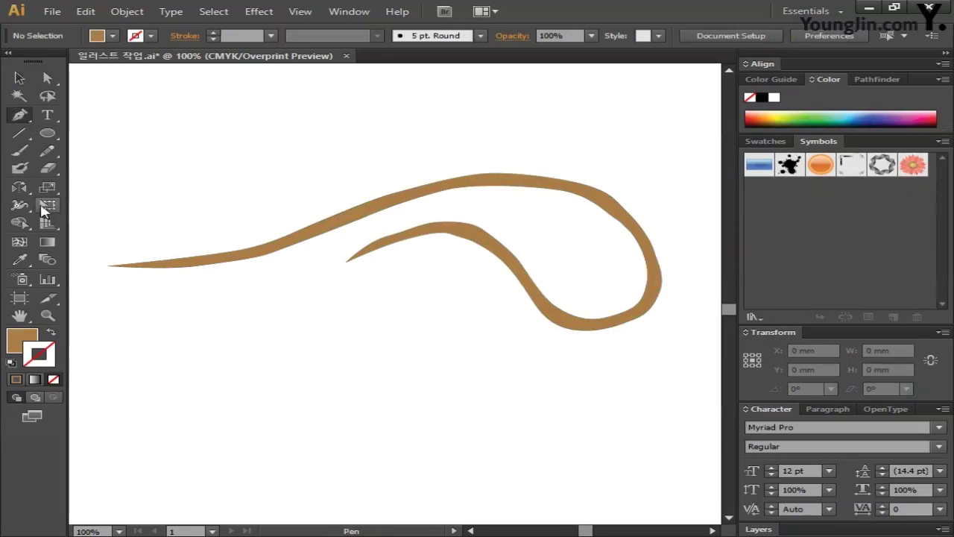
{"action": "double_click", "coordinate": [22, 341]}
{"action": "left_click", "coordinate": [585, 220]}
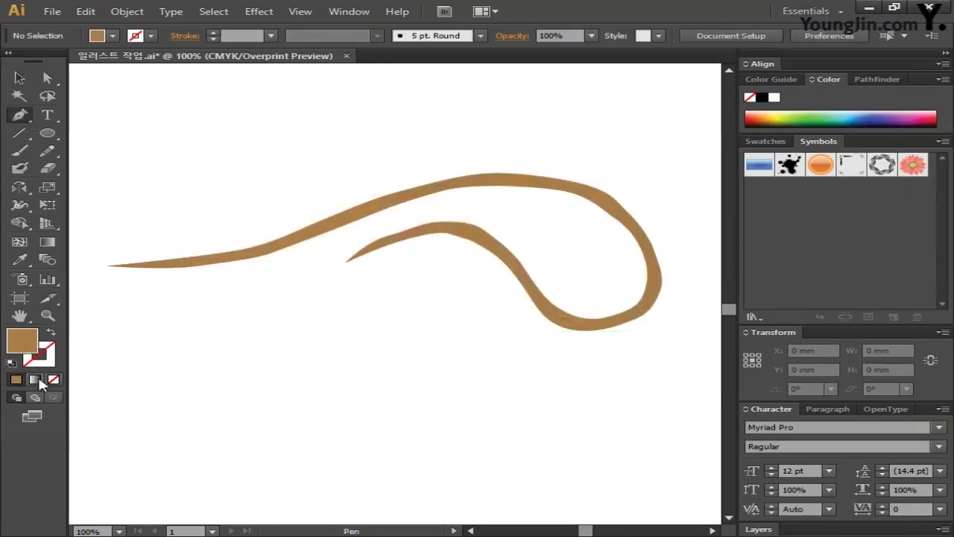
{"action": "left_click", "coordinate": [52, 378]}
{"action": "double_click", "coordinate": [22, 341]}
{"action": "left_click", "coordinate": [558, 322]}
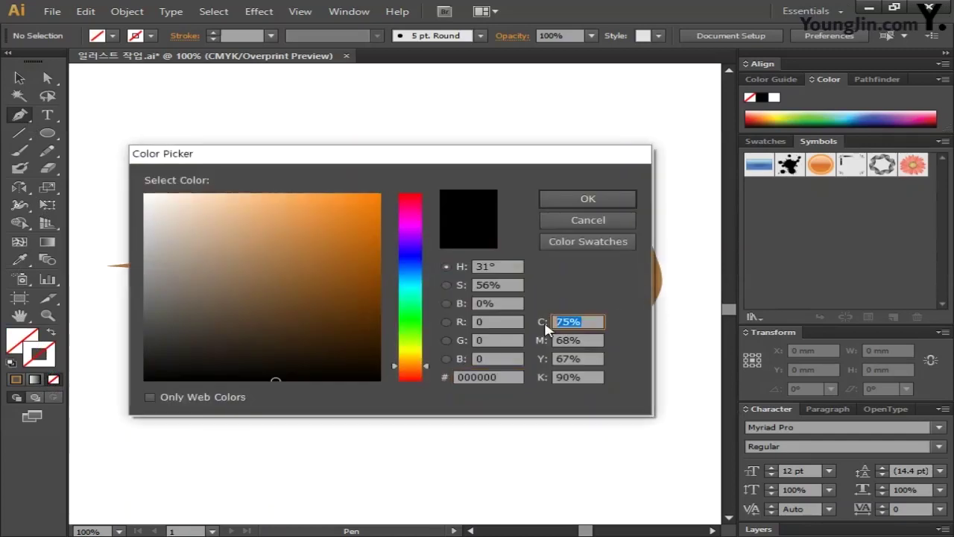
{"action": "type", "text": "30"}
{"action": "key", "text": "Tab"}
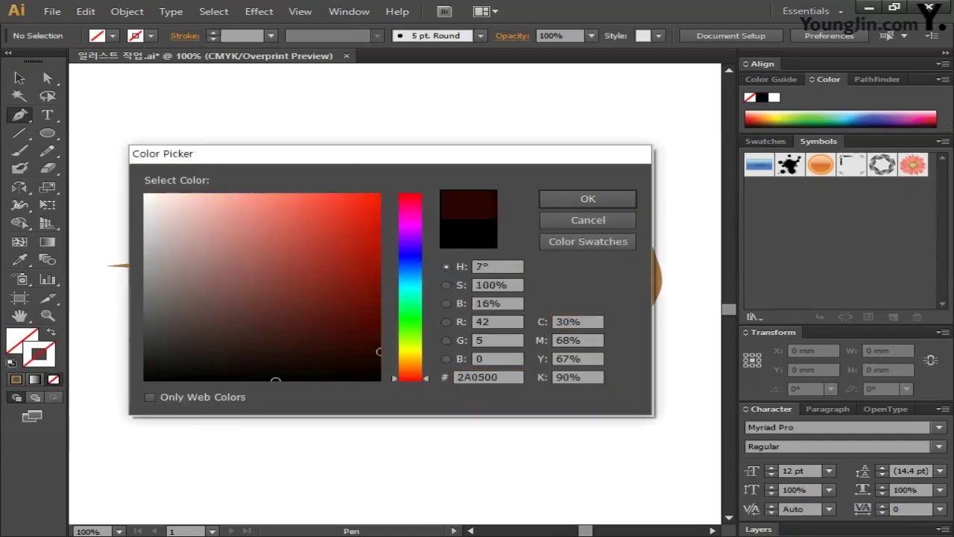
{"action": "type", "text": "50"}
{"action": "key", "text": "Tab"}
{"action": "type", "text": "80"}
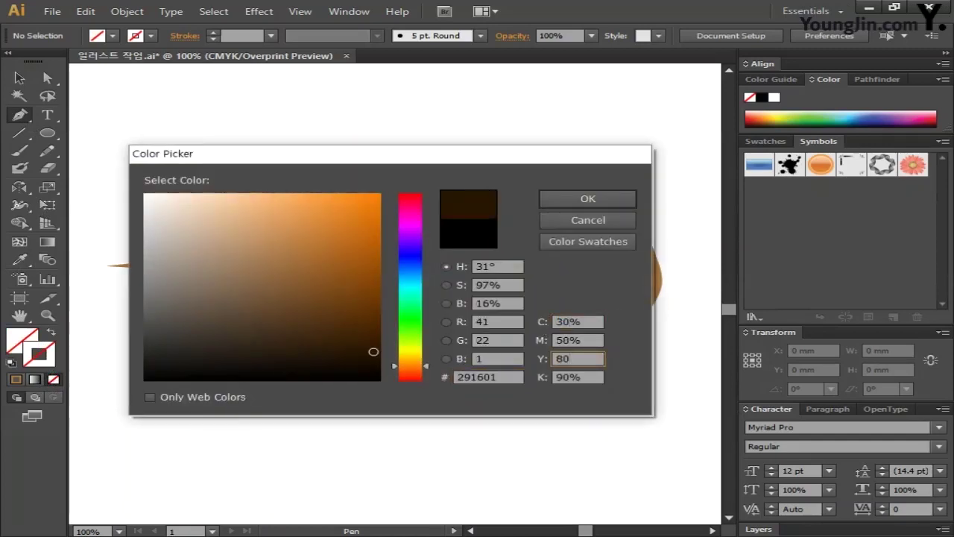
{"action": "key", "text": "Tab"}
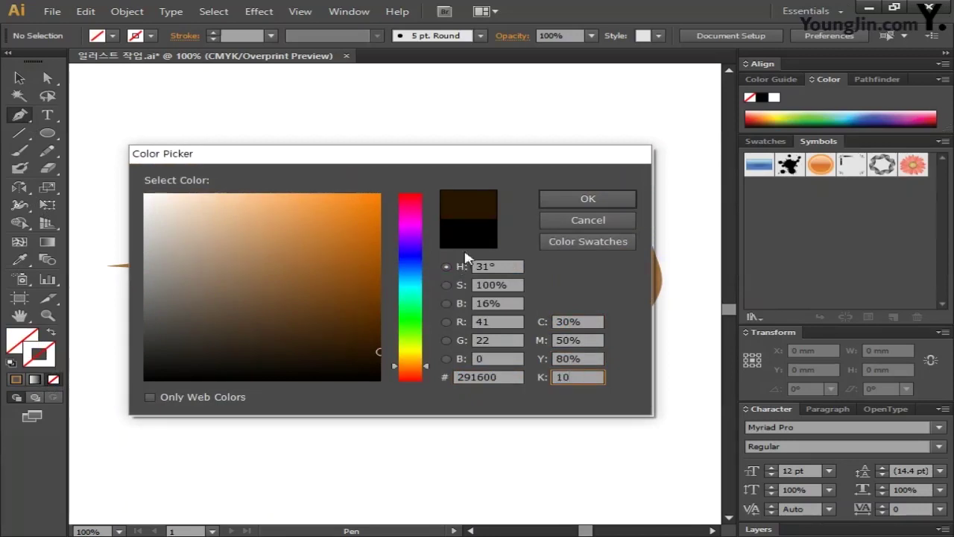
{"action": "type", "text": "10"}
{"action": "left_click", "coordinate": [581, 199]}
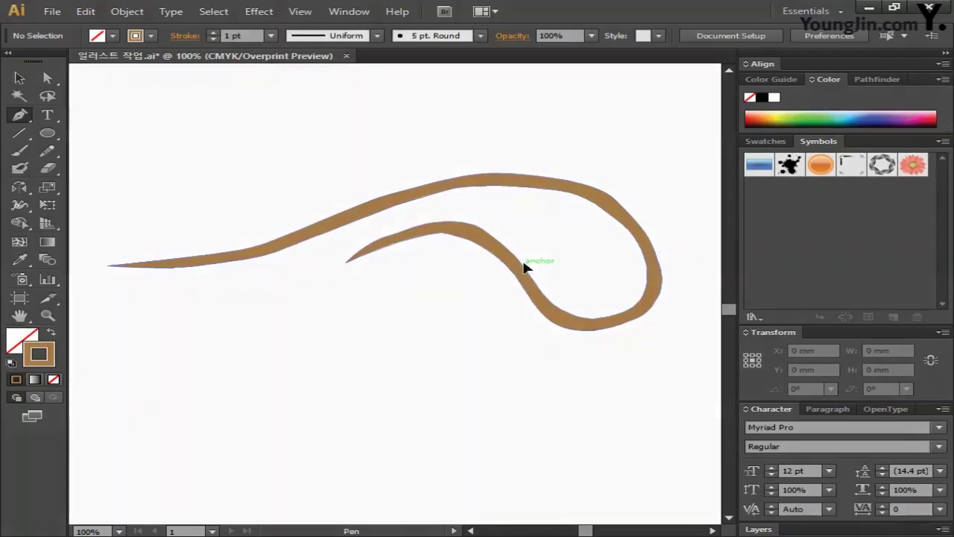
Add brown leaves and small curls branching from the ribbon's inner bend, and group them with the ribbon.
{"action": "mouse_move", "coordinate": [524, 264]}
{"action": "left_mouse_down"}
{"action": "mouse_move", "coordinate": [545, 231]}
{"action": "mouse_move", "coordinate": [569, 254]}
{"action": "left_mouse_up"}
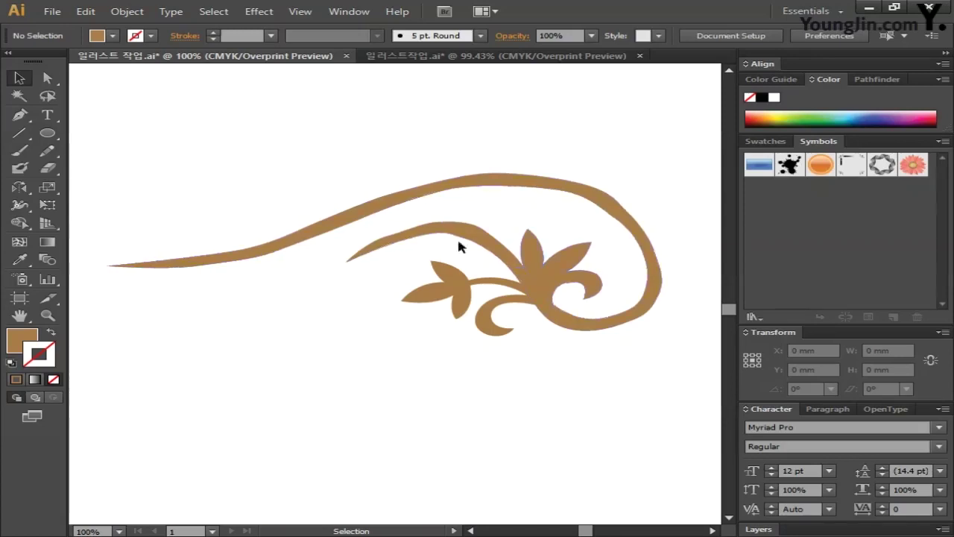
{"action": "left_click_drag", "start_coordinate": [110, 120], "coordinate": [694, 401]}
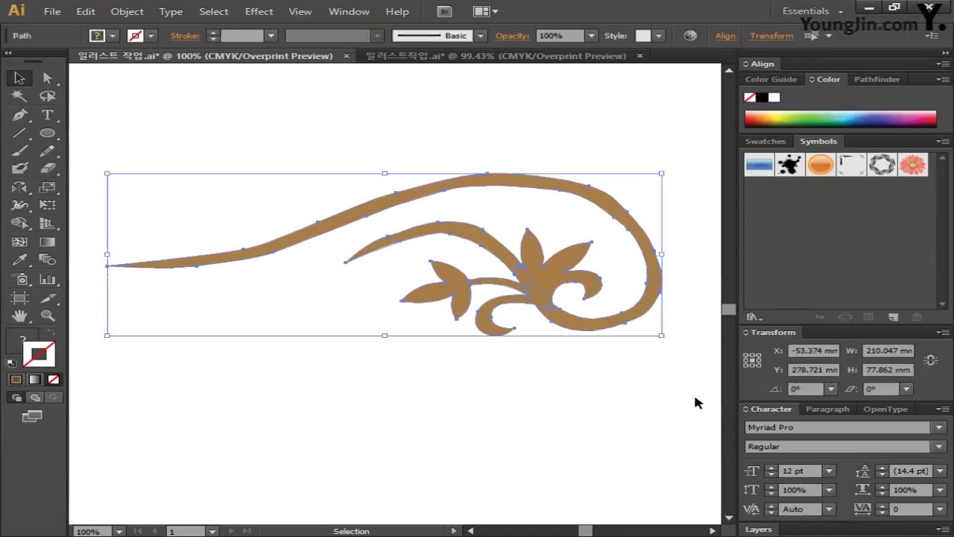
{"action": "key", "text": "ctrl+g"}
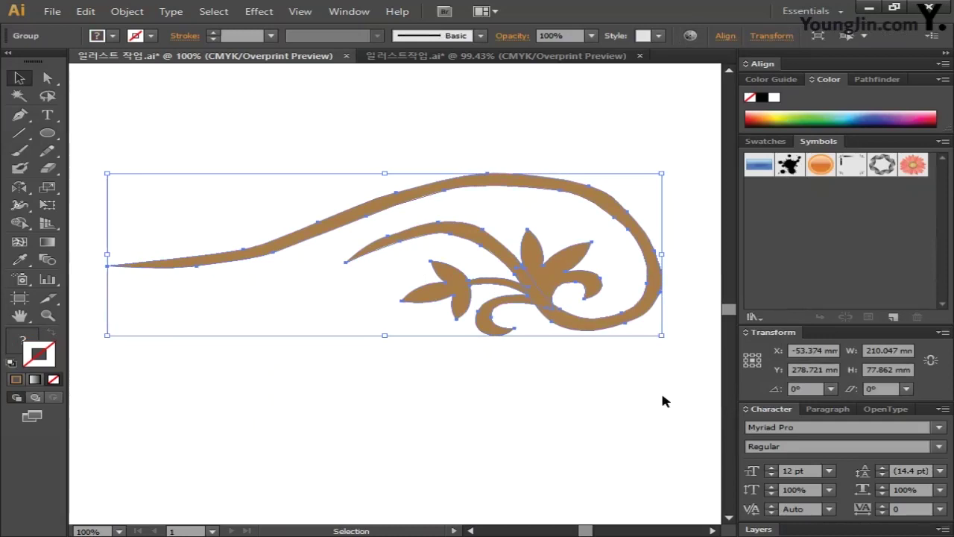
Select the brown ornament group and view it together with the Quilt title, cream ornament and red grid at 25%.
{"action": "left_click", "coordinate": [662, 395]}
{"action": "left_click", "coordinate": [541, 283]}
{"action": "key", "text": "ctrl+minus"}
{"action": "key", "text": "ctrl+minus"}
{"action": "key", "text": "ctrl+minus"}
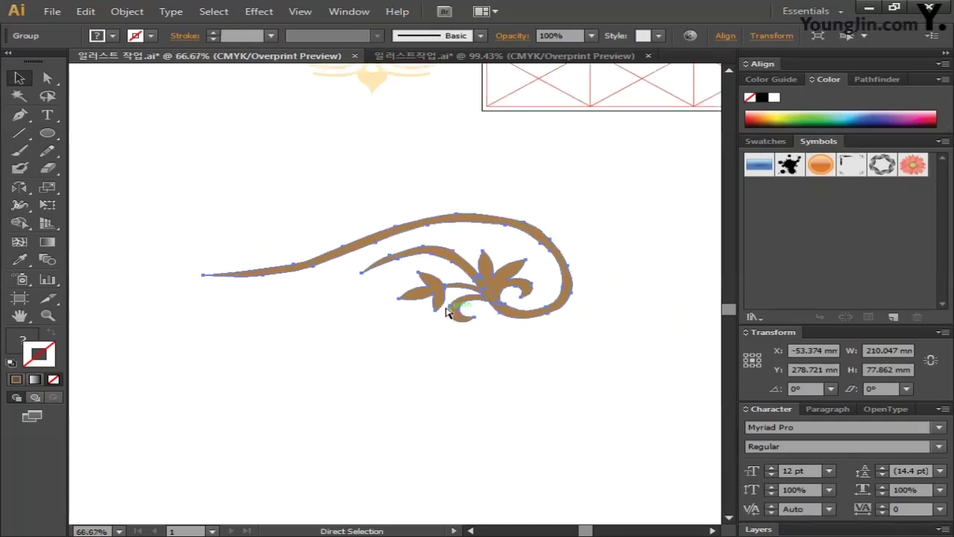
{"action": "key", "text": "ctrl+minus"}
{"action": "key", "text": "v"}
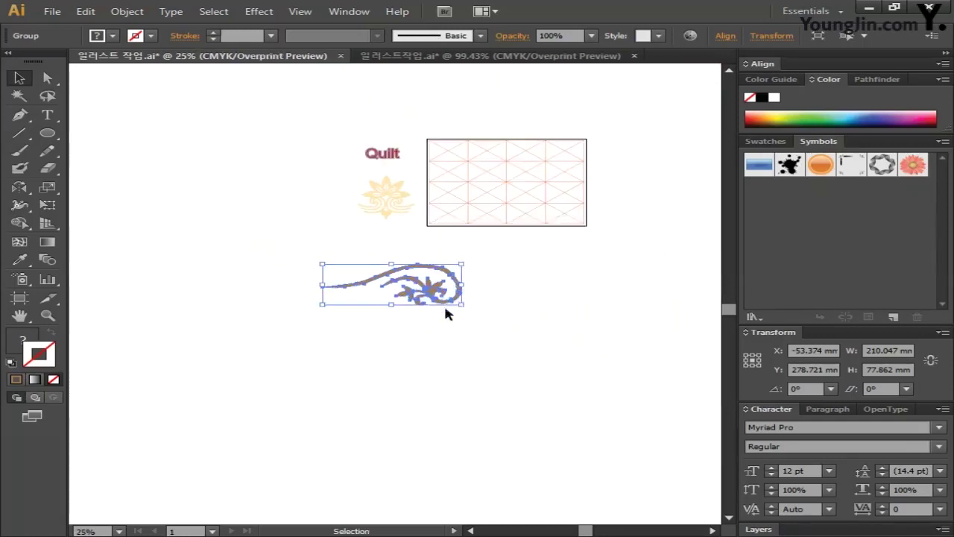
Duplicate the brown scroll ornament sideways until four evenly spaced copies form a horizontal row.
{"action": "left_click_drag", "start_coordinate": [443, 303], "coordinate": [596, 297]}
{"action": "left_click", "coordinate": [712, 530]}
{"action": "left_click_drag", "start_coordinate": [450, 297], "coordinate": [611, 292]}
{"action": "left_click", "coordinate": [595, 315]}
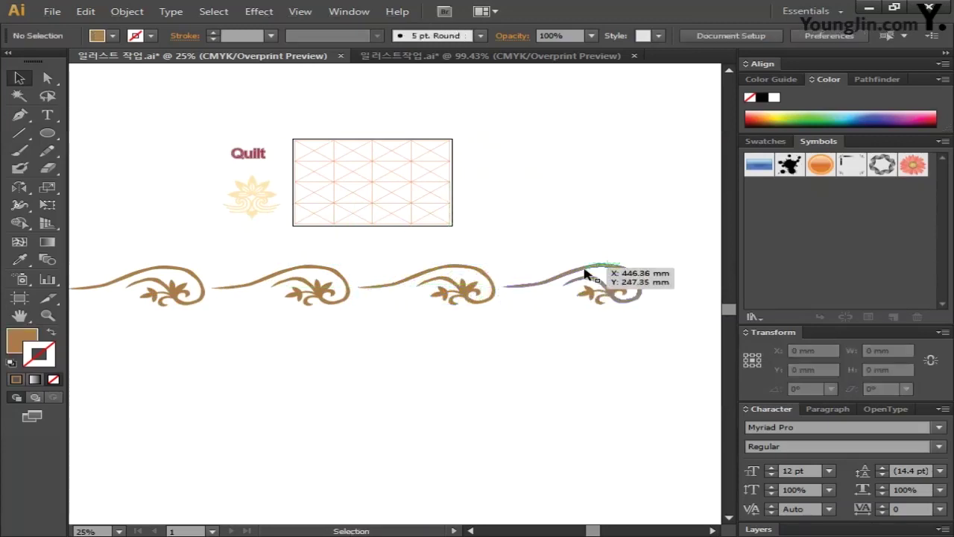
Reflect the second and fourth scroll ornaments across the horizontal axis.
{"action": "left_click", "coordinate": [293, 273]}
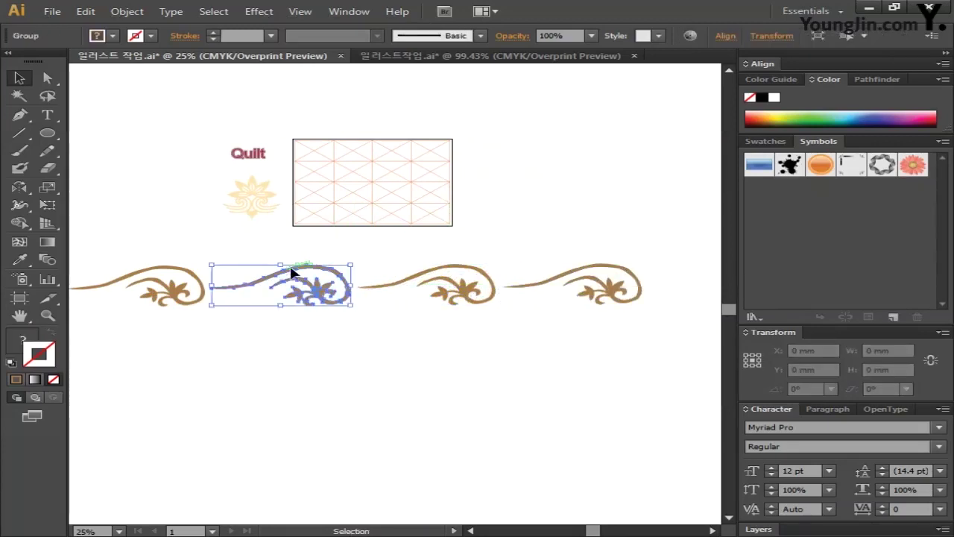
{"action": "left_click", "coordinate": [601, 270], "text": "shift"}
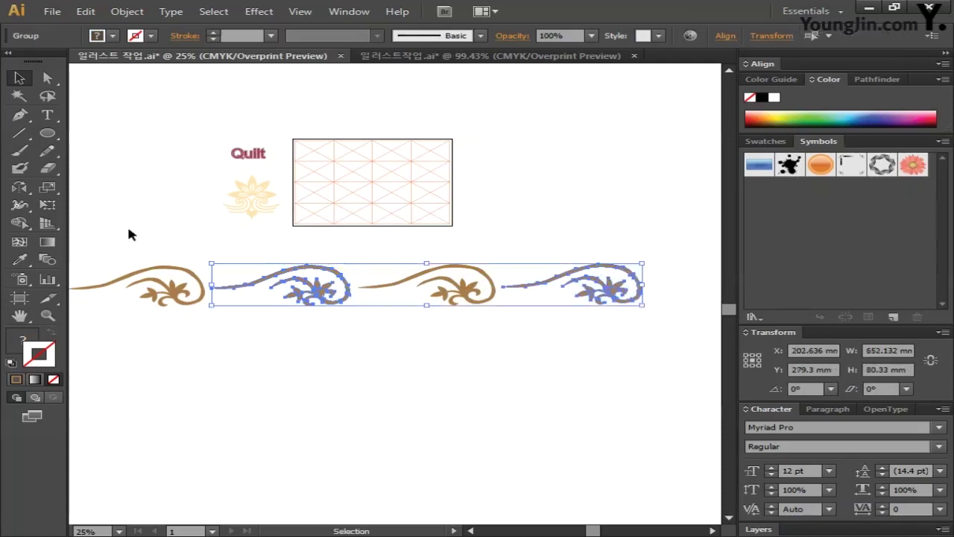
{"action": "left_click", "coordinate": [17, 187]}
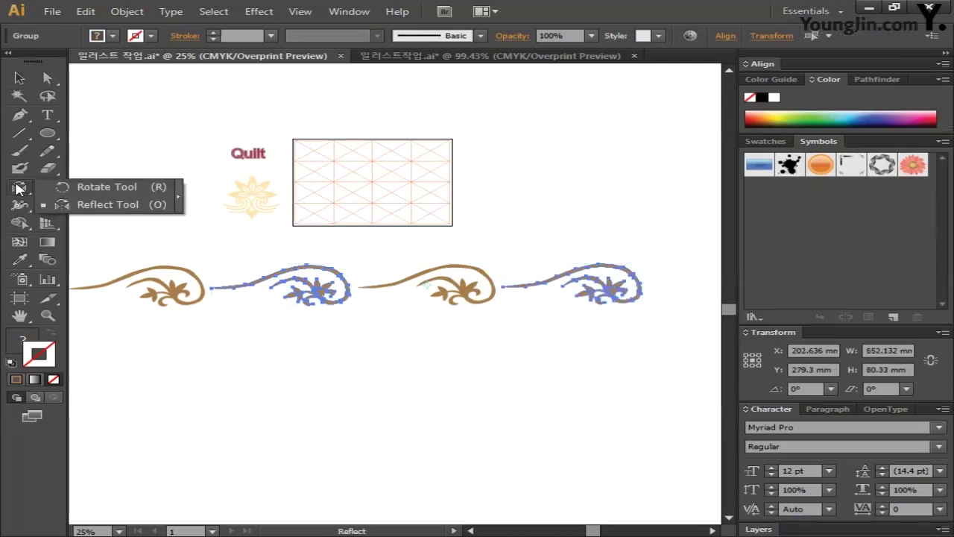
{"action": "left_click", "coordinate": [70, 204]}
{"action": "double_click", "coordinate": [21, 191]}
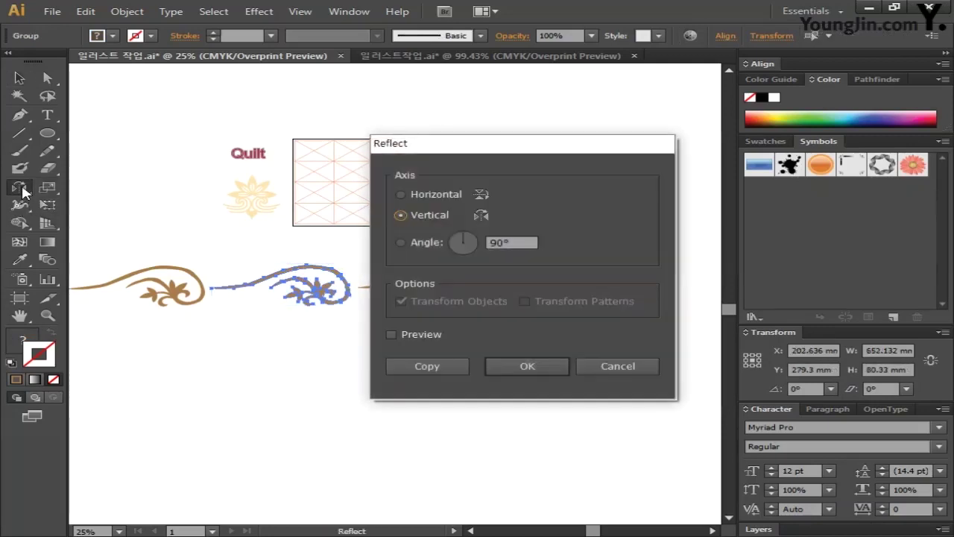
{"action": "left_click_drag", "start_coordinate": [454, 150], "coordinate": [416, 128]}
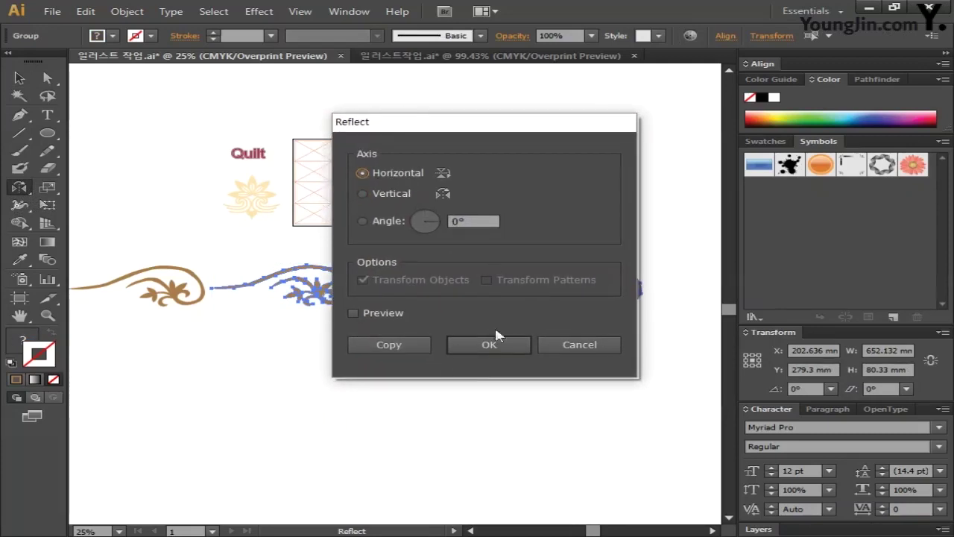
{"action": "left_click", "coordinate": [482, 348]}
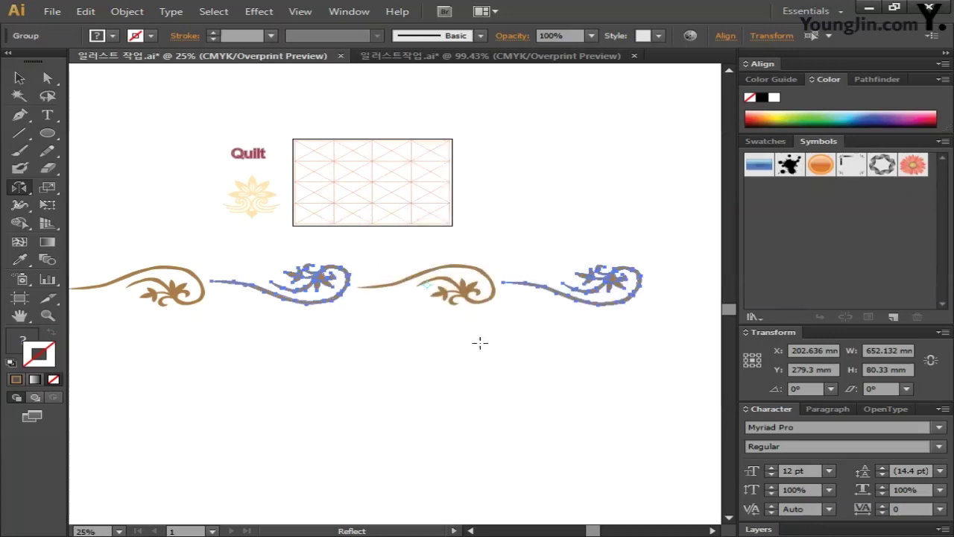
{"action": "key", "text": "v"}
{"action": "left_click", "coordinate": [257, 436]}
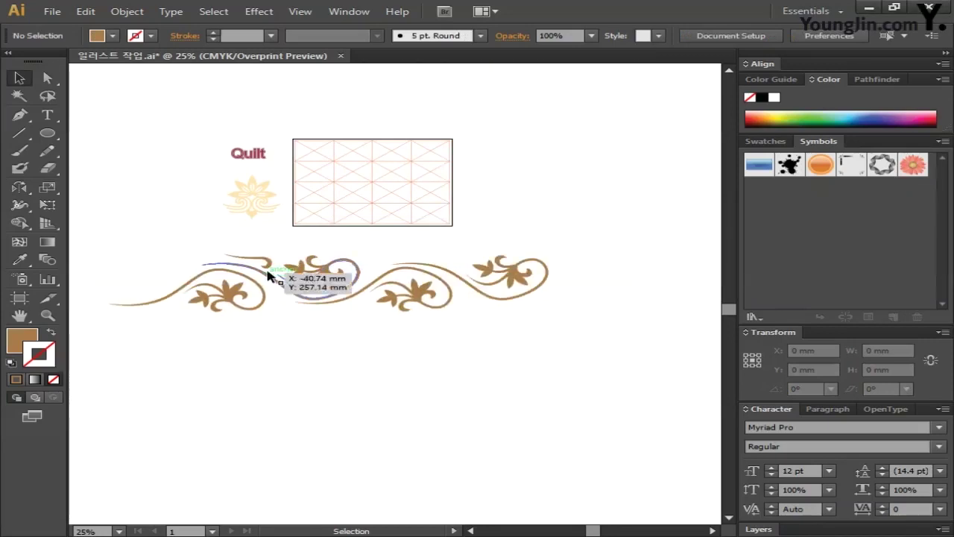
Place copies of the small curl stroke above the scroll border and rotate the middle copy to follow the vine's rising curve.
{"action": "left_click_drag", "start_coordinate": [268, 275], "coordinate": [270, 262]}
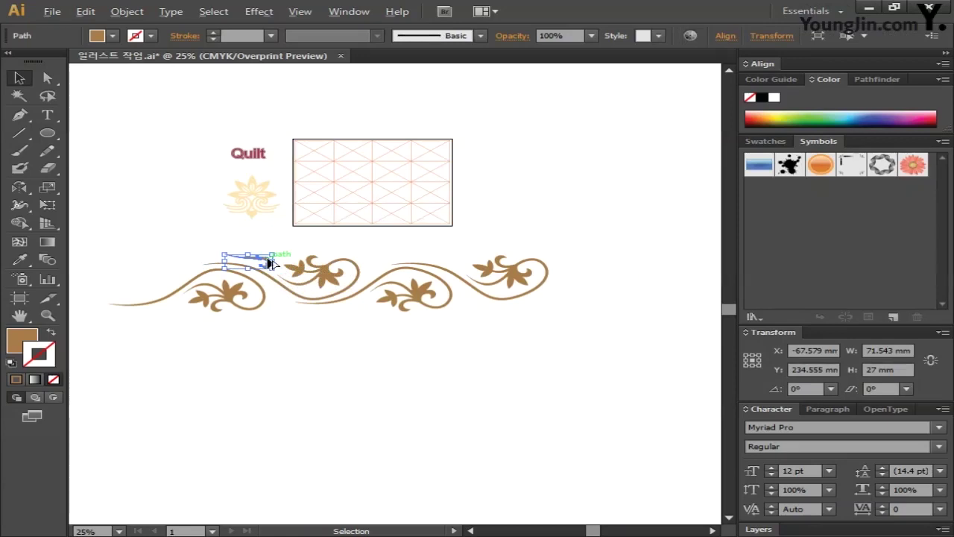
{"action": "left_click_drag", "start_coordinate": [271, 264], "coordinate": [471, 253]}
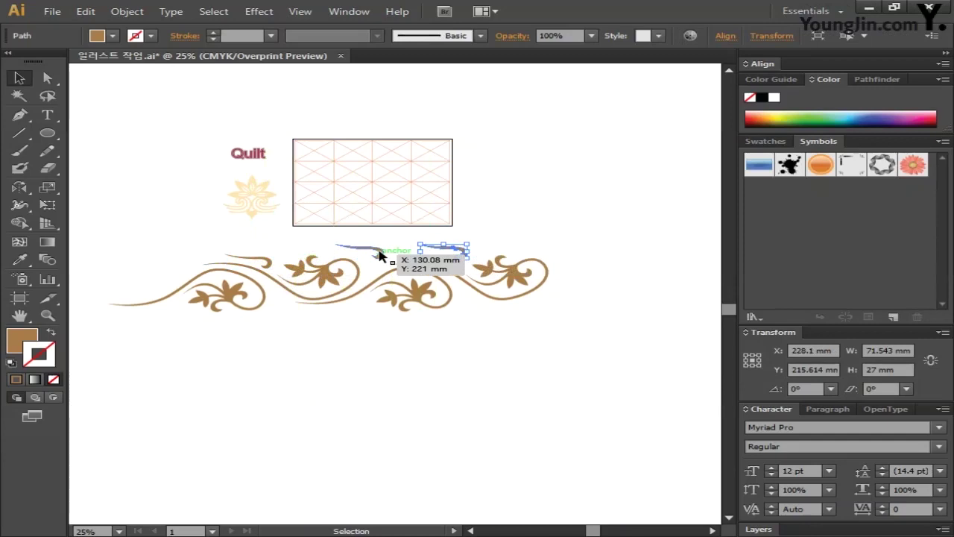
{"action": "left_click", "coordinate": [380, 256]}
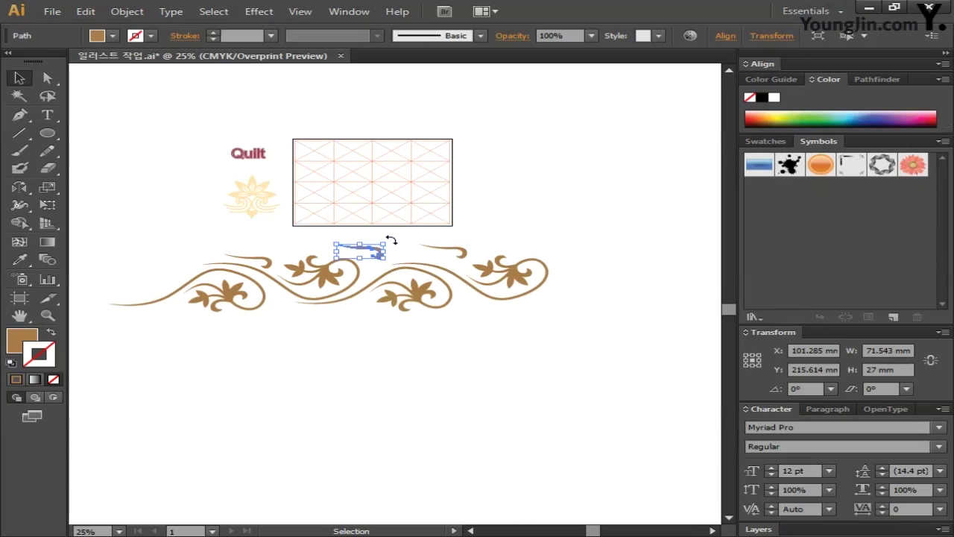
{"action": "mouse_move", "coordinate": [391, 239]}
{"action": "left_mouse_down"}
{"action": "mouse_move", "coordinate": [379, 213]}
{"action": "mouse_move", "coordinate": [375, 241]}
{"action": "mouse_move", "coordinate": [402, 241]}
{"action": "mouse_move", "coordinate": [383, 256]}
{"action": "mouse_move", "coordinate": [399, 251]}
{"action": "left_mouse_up"}
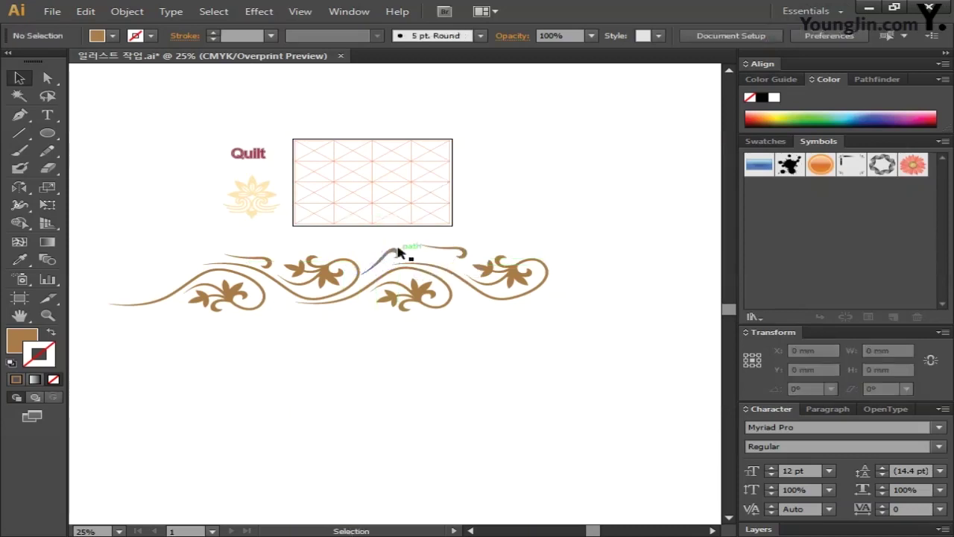
Nudge the rotated middle curl down into the gap between the second and third scrolls.
{"action": "key", "text": "Right"}
{"action": "key", "text": "Right"}
{"action": "key", "text": "Right"}
{"action": "key", "text": "Down"}
{"action": "key", "text": "Down"}
{"action": "key", "text": "Down"}
{"action": "key", "text": "Down"}
{"action": "key", "text": "Down"}
{"action": "key", "text": "Down"}
{"action": "key", "text": "Down"}
{"action": "key", "text": "Down"}
{"action": "key", "text": "Down"}
{"action": "key", "text": "Down"}
{"action": "key", "text": "Down"}
{"action": "key", "text": "Down"}
{"action": "key", "text": "Down"}
{"action": "key", "text": "Down"}
{"action": "key", "text": "Down"}
{"action": "key", "text": "Down"}
{"action": "key", "text": "Down"}
{"action": "key", "text": "Down"}
{"action": "key", "text": "Down"}
{"action": "key", "text": "Down"}
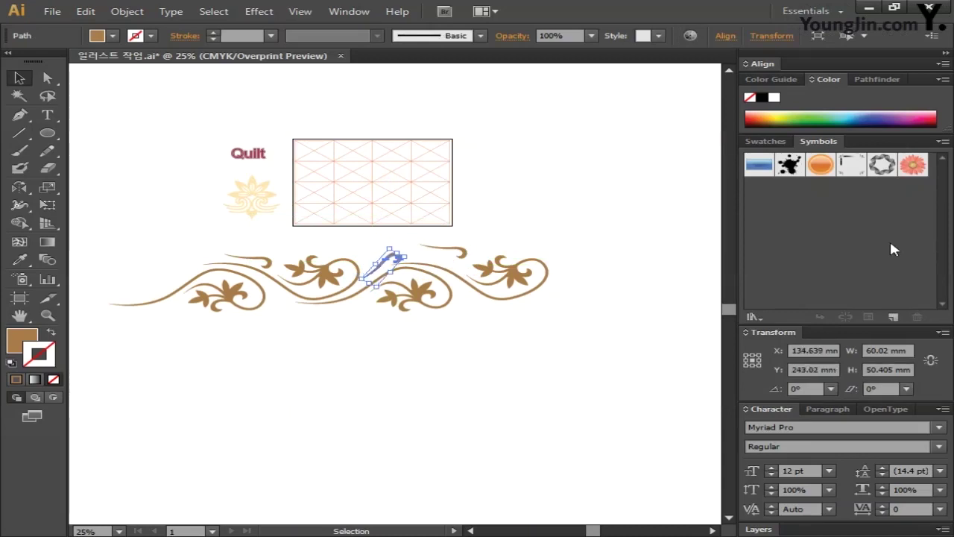
{"action": "key", "text": "ctrl+shift+a"}
{"action": "key", "text": "ctrl+z"}
{"action": "key", "text": "Left"}
{"action": "key", "text": "Left"}
{"action": "key", "text": "Left"}
{"action": "key", "text": "Left"}
{"action": "key", "text": "Left"}
{"action": "key", "text": "Left"}
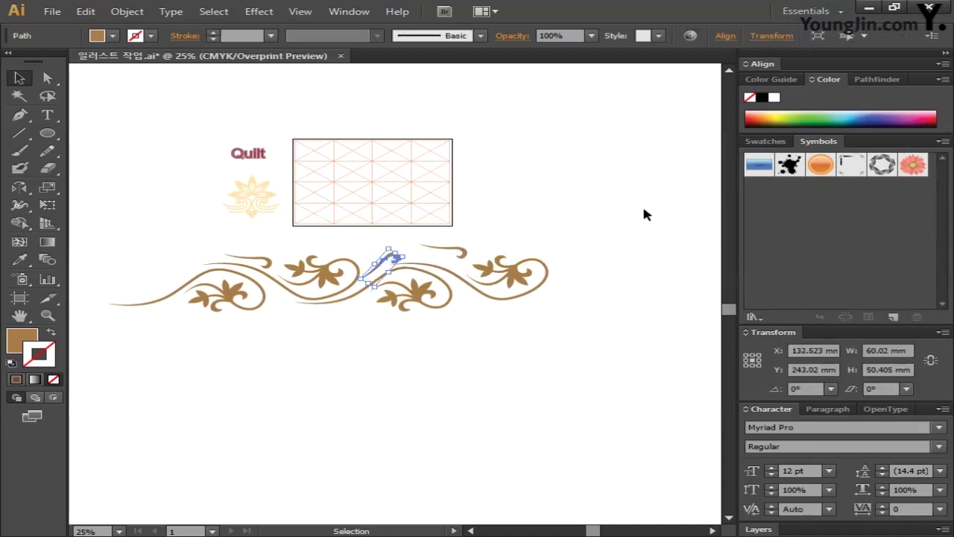
{"action": "key", "text": "Down"}
Lower the rightmost curl onto the vine near the fourth scroll and select the complete ornament border.
{"action": "left_click_drag", "start_coordinate": [463, 257], "coordinate": [464, 257]}
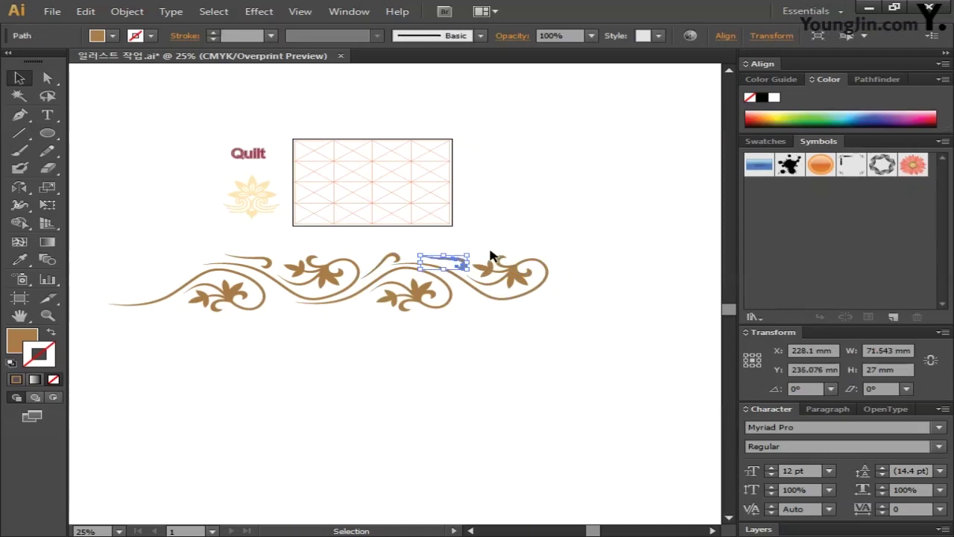
{"action": "left_click", "coordinate": [601, 229]}
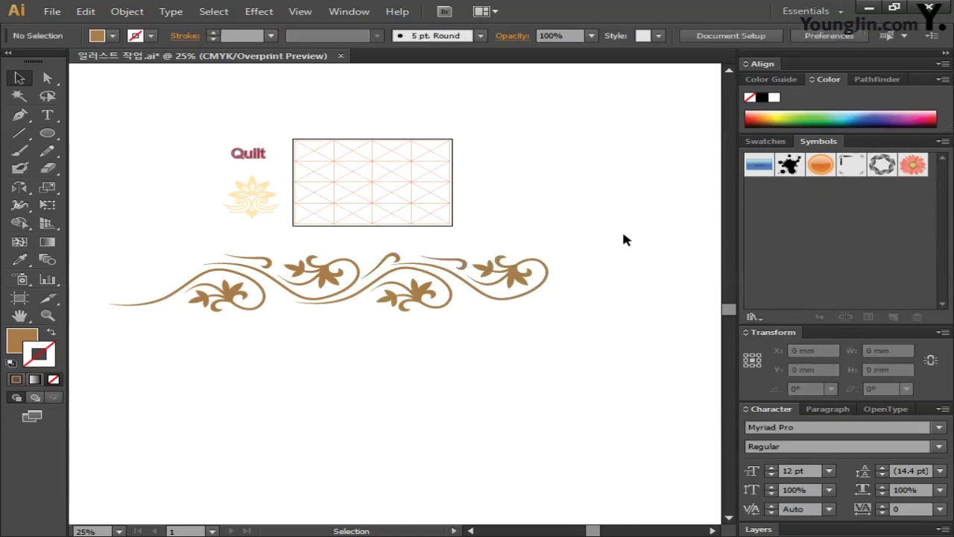
{"action": "left_click_drag", "start_coordinate": [121, 249], "coordinate": [580, 322]}
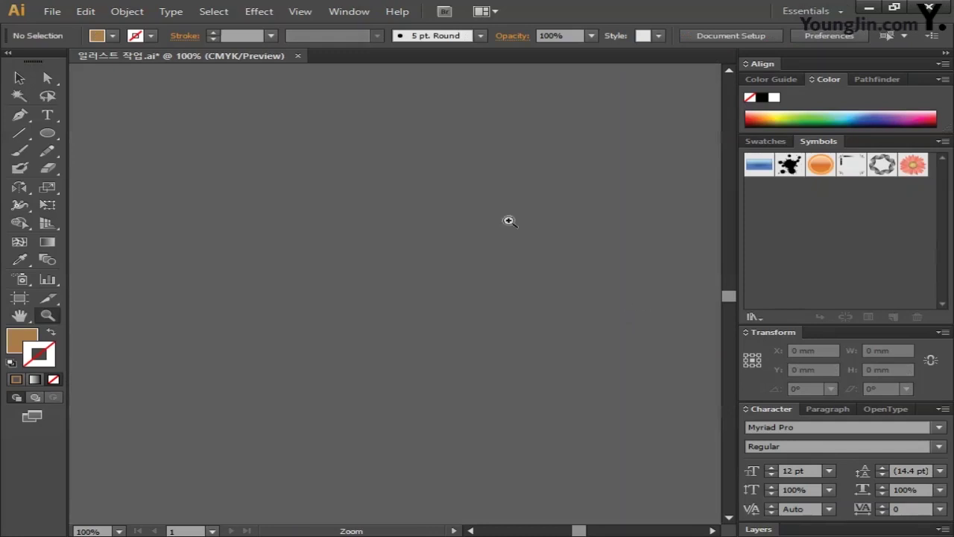
Draw a square about 100 mm wide on the empty canvas and fill it with white, CMYK 0, 0, 0, 0.
{"action": "left_click_drag", "start_coordinate": [47, 133], "coordinate": [178, 138]}
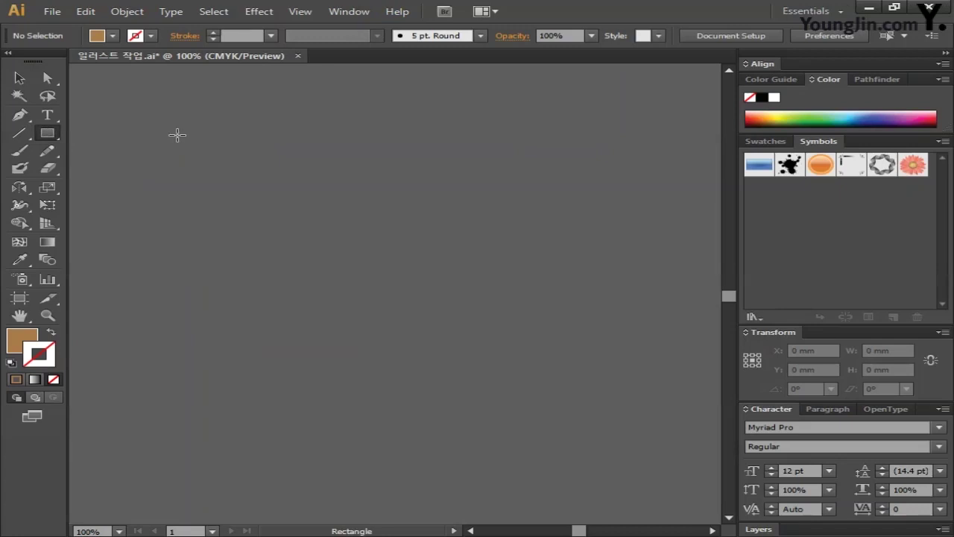
{"action": "left_click_drag", "start_coordinate": [187, 159], "coordinate": [449, 366]}
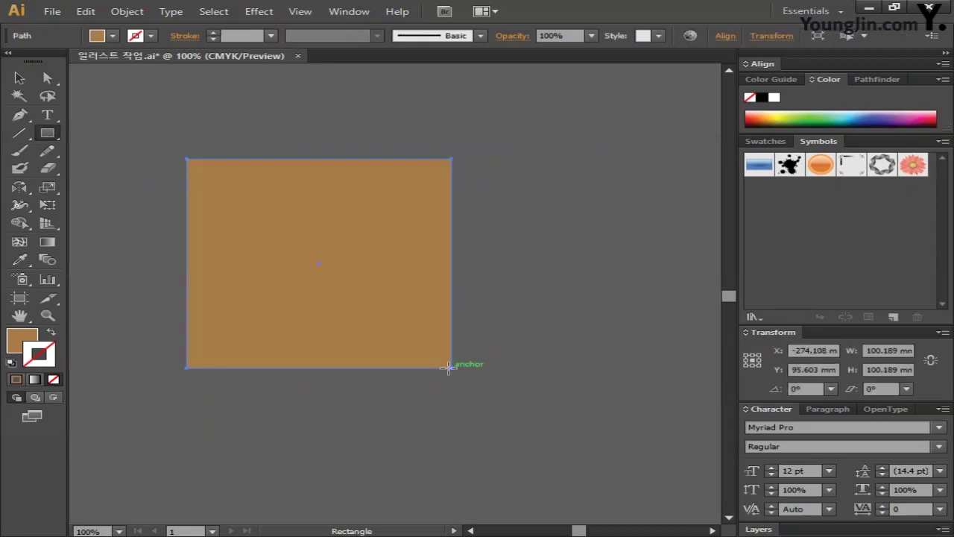
{"action": "double_click", "coordinate": [28, 344]}
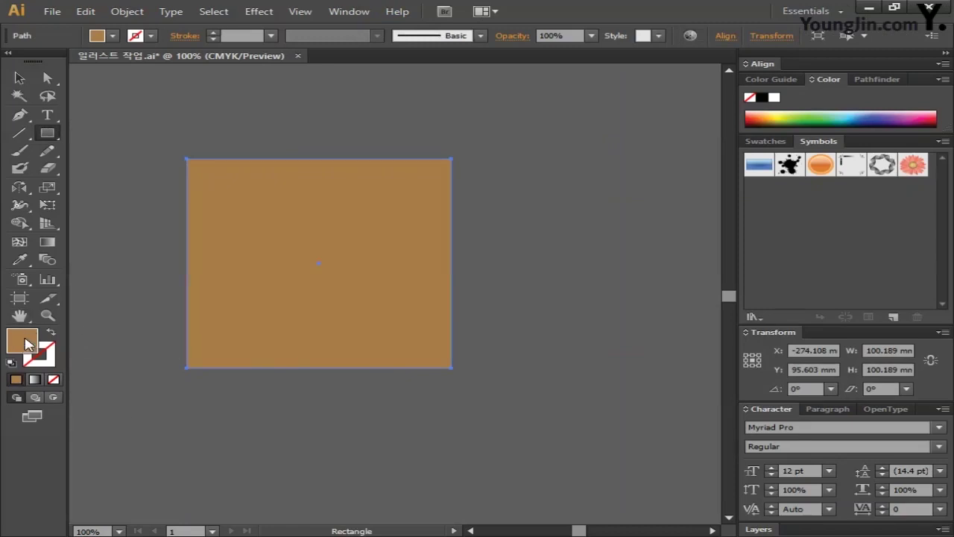
{"action": "left_click", "coordinate": [589, 322]}
{"action": "type", "text": "0"}
{"action": "key", "text": "Tab"}
{"action": "type", "text": "0"}
{"action": "key", "text": "Tab"}
{"action": "type", "text": "0"}
{"action": "key", "text": "Tab"}
{"action": "type", "text": "0"}
{"action": "key", "text": "Return"}
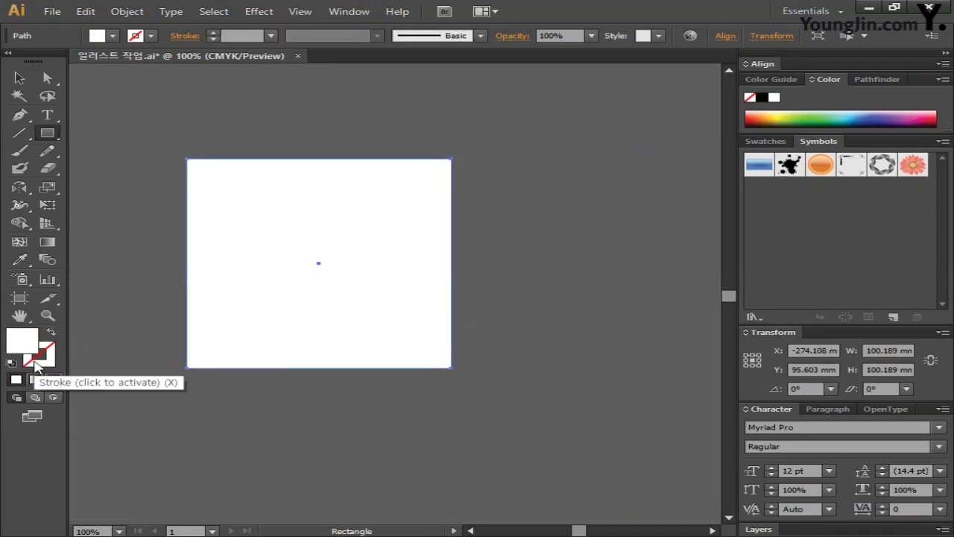
Rotate the white square by 45° to form a diamond.
{"action": "left_click_drag", "start_coordinate": [19, 187], "coordinate": [82, 187]}
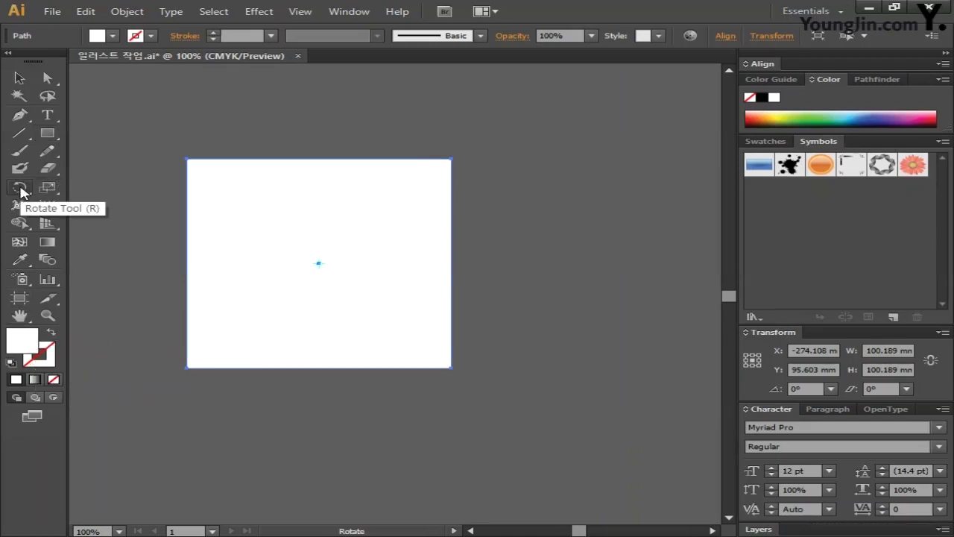
{"action": "double_click", "coordinate": [20, 190]}
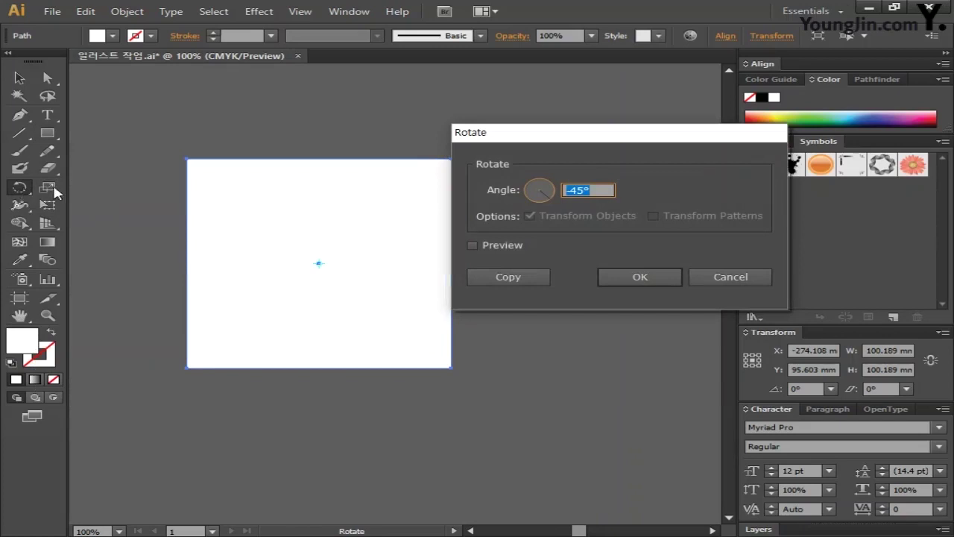
{"action": "left_click_drag", "start_coordinate": [568, 144], "coordinate": [425, 143]}
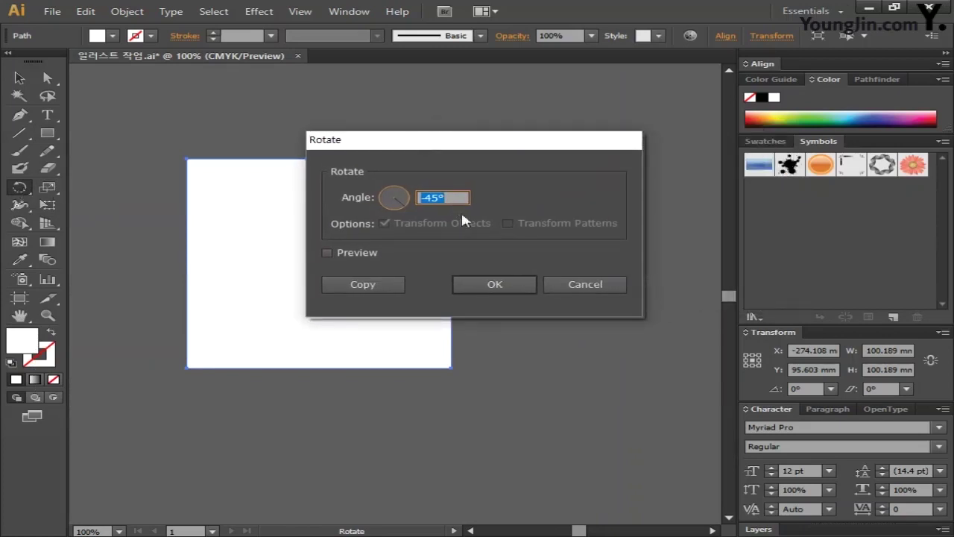
{"action": "type", "text": "45"}
{"action": "left_click", "coordinate": [495, 285]}
{"action": "left_click", "coordinate": [21, 78]}
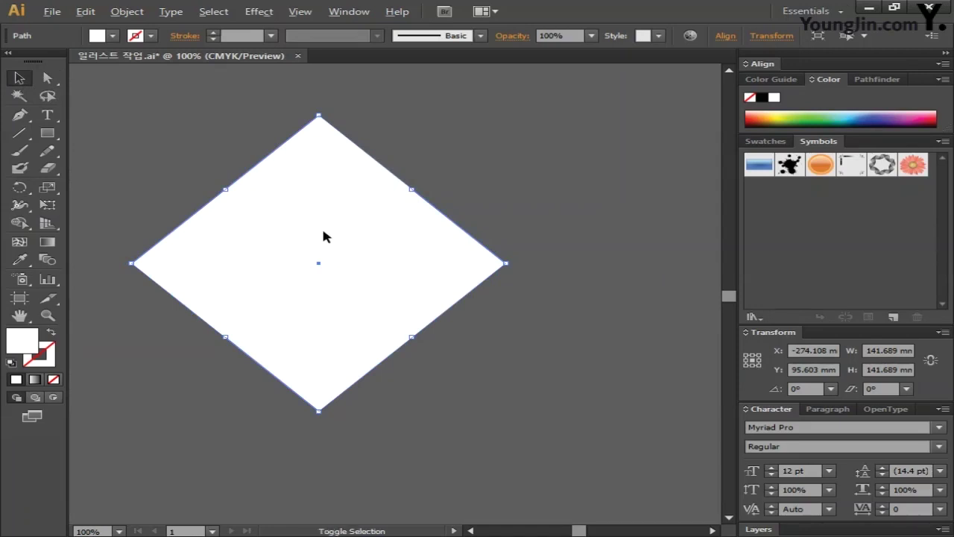
Duplicate the white diamond beside the original and move both diamonds away from the Quilt artwork.
{"action": "left_click_drag", "start_coordinate": [323, 236], "coordinate": [715, 246]}
{"action": "key", "text": "ctrl+minus"}
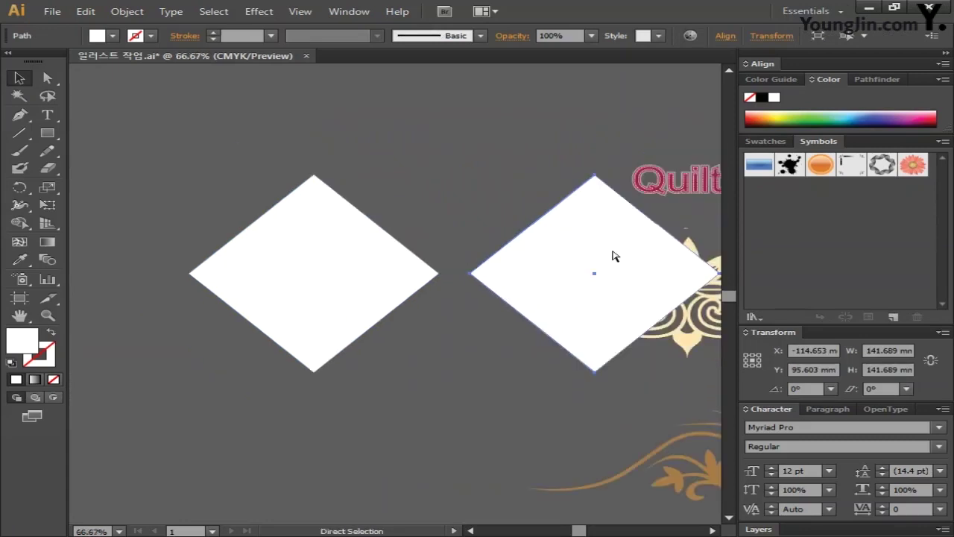
{"action": "left_click", "coordinate": [345, 266], "text": "shift"}
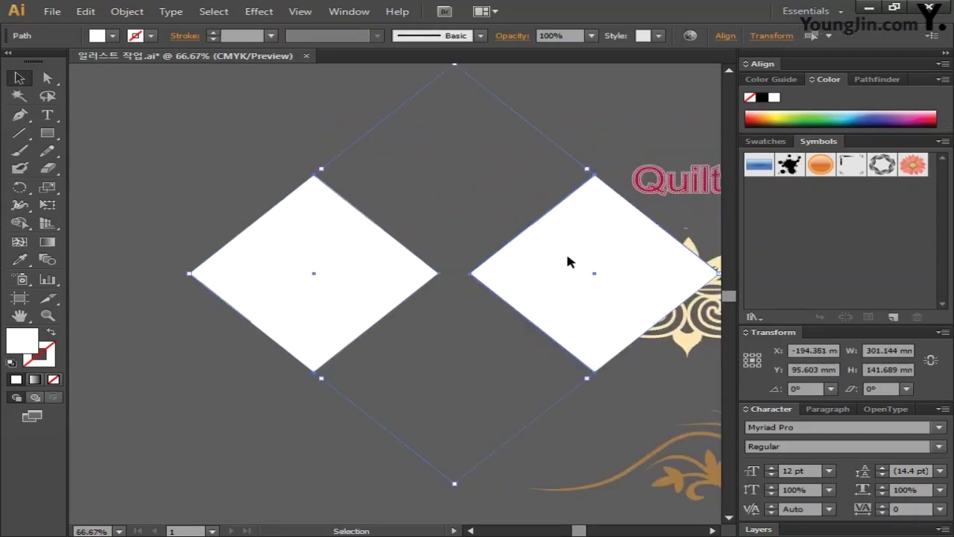
{"action": "left_click_drag", "start_coordinate": [569, 262], "coordinate": [344, 259]}
{"action": "key", "text": "z"}
{"action": "left_click", "coordinate": [227, 277]}
{"action": "key", "text": "v"}
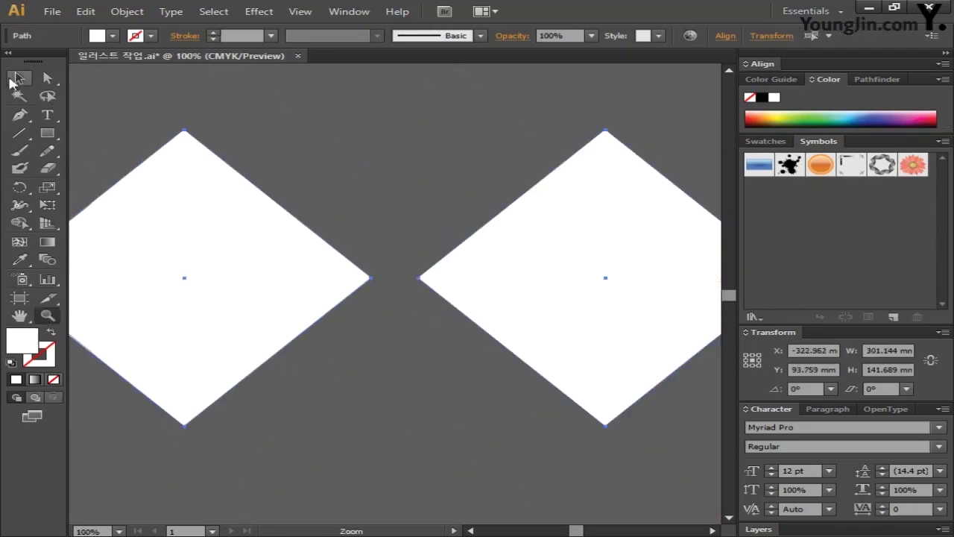
{"action": "key", "text": "ctrl+shift+a"}
{"action": "key", "text": "ctrl+minus"}
Draw two diagonal lines, each spanning about 117 mm horizontally, crossing at the centre of the right-hand diamond.
{"action": "left_click", "coordinate": [22, 133]}
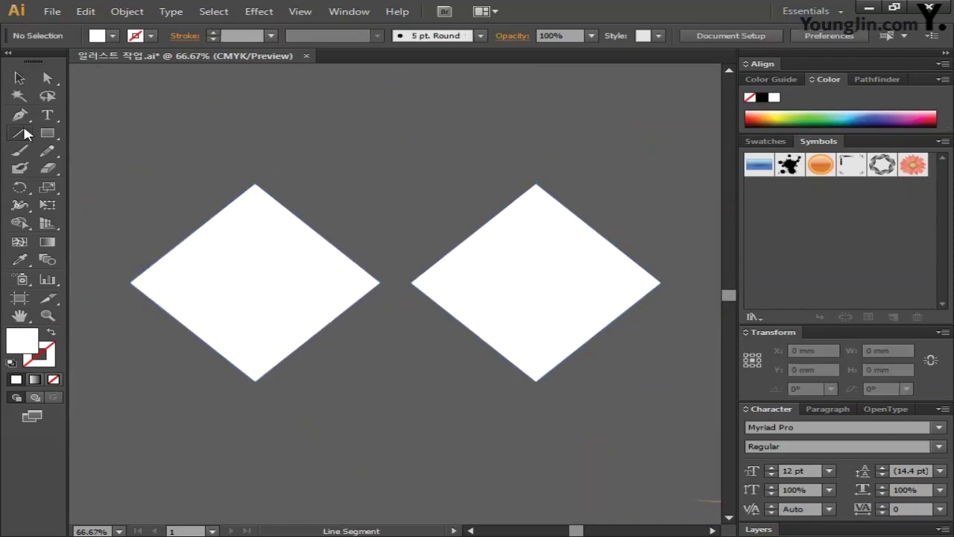
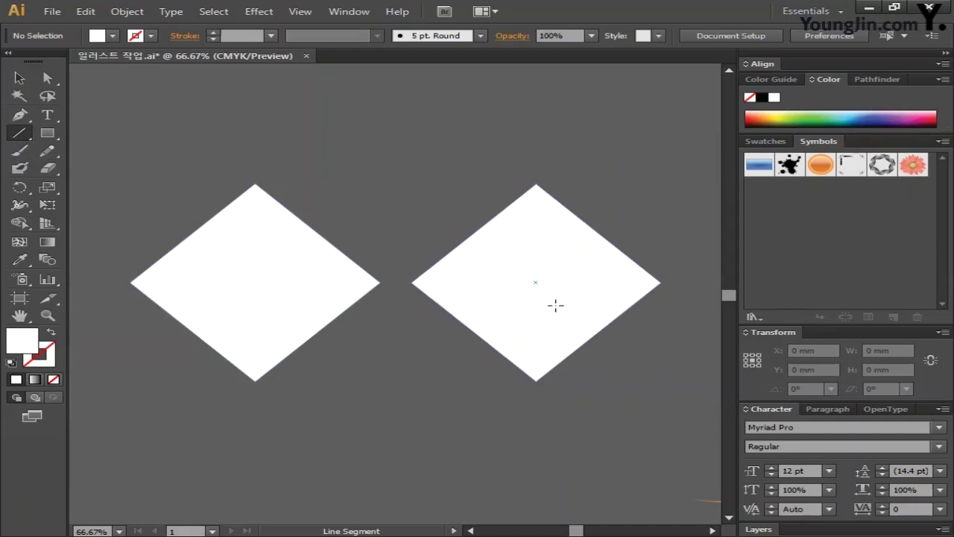
{"action": "left_click_drag", "start_coordinate": [539, 278], "coordinate": [475, 326]}
{"action": "key", "text": "v"}
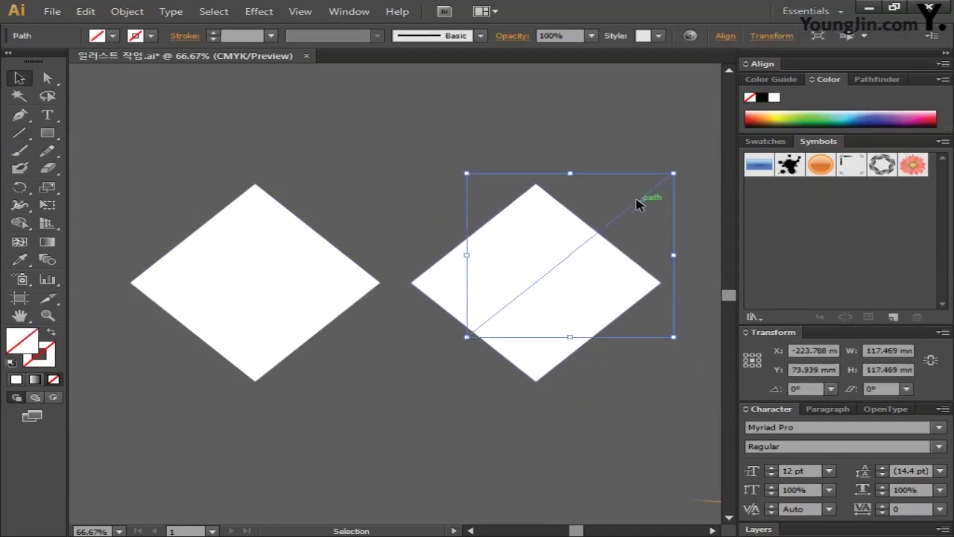
{"action": "left_click_drag", "start_coordinate": [638, 210], "coordinate": [606, 243]}
{"action": "left_click", "coordinate": [459, 222], "text": "shift"}
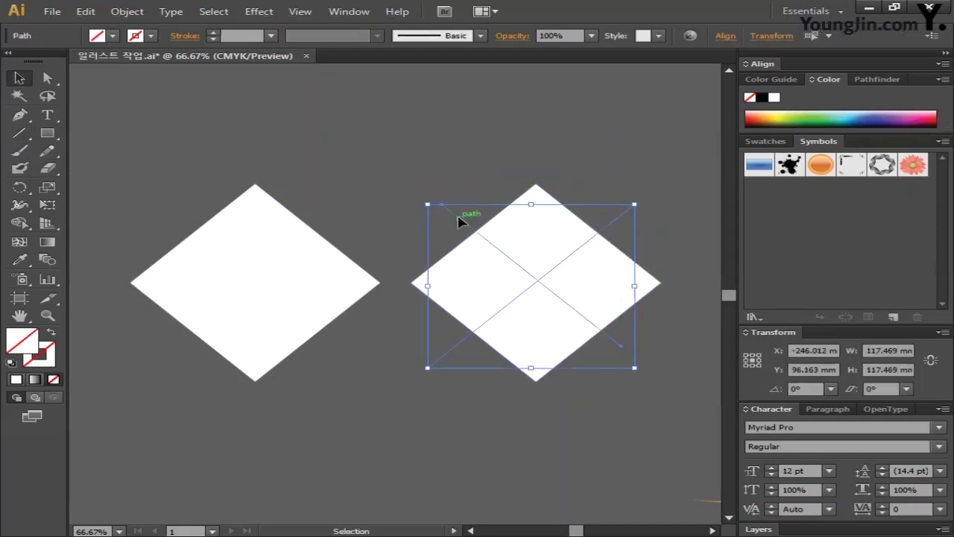
Give the two crossing lines a dark blue stroke.
{"action": "left_click", "coordinate": [522, 260]}
{"action": "left_click", "coordinate": [562, 258], "text": "shift"}
{"action": "double_click", "coordinate": [45, 359]}
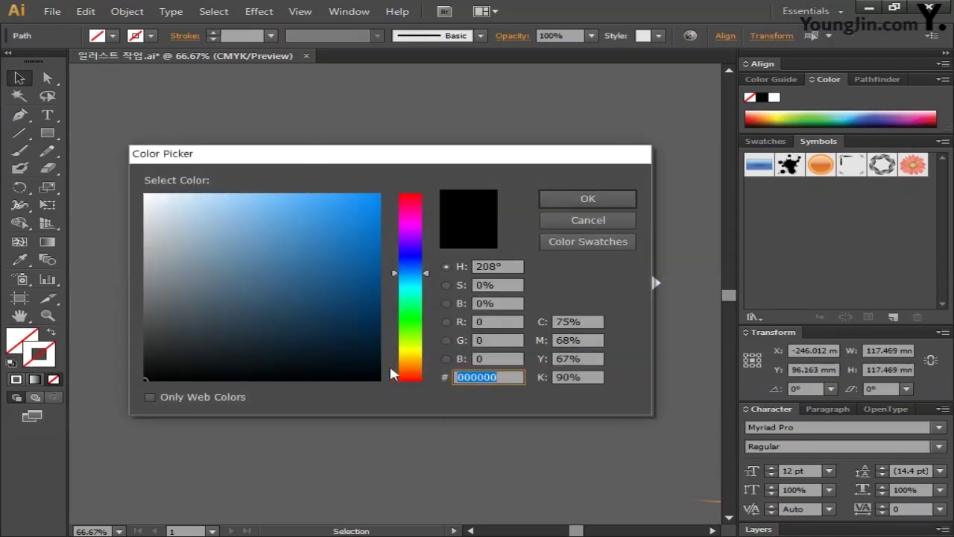
{"action": "left_click", "coordinate": [357, 335]}
{"action": "left_click", "coordinate": [577, 201]}
{"action": "left_click", "coordinate": [595, 457]}
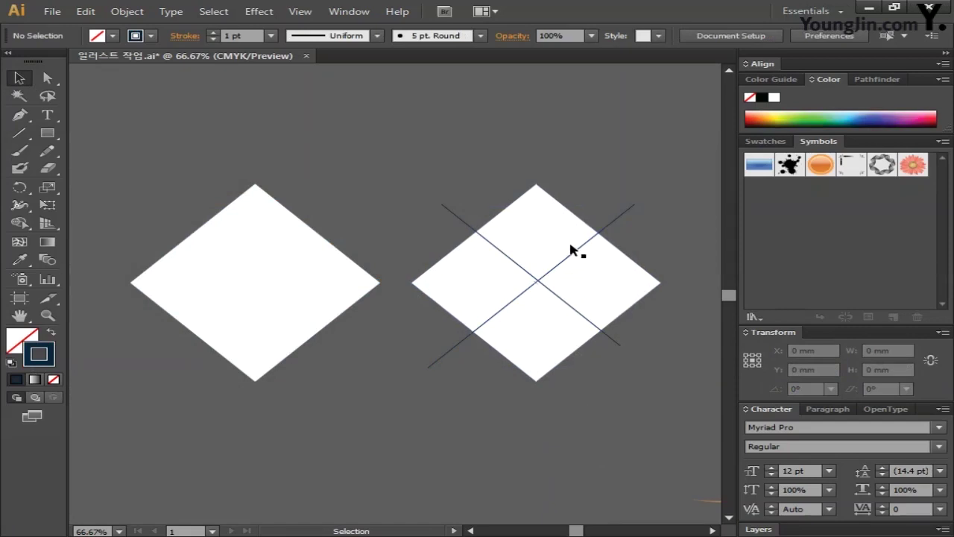
Divide the right-hand diamond into four separate pieces along its crossing lines with the Divide pathfinder.
{"action": "left_click_drag", "start_coordinate": [408, 170], "coordinate": [670, 382]}
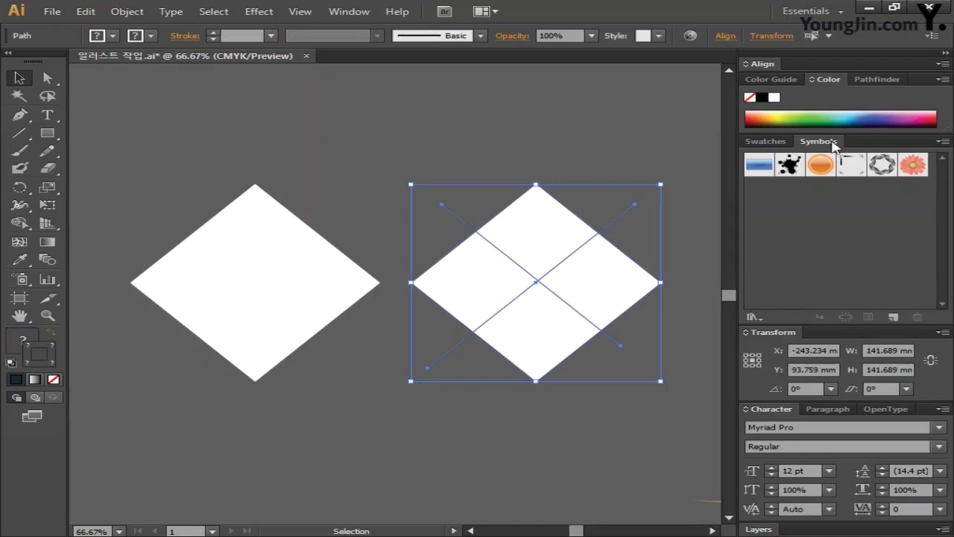
{"action": "left_click", "coordinate": [874, 80]}
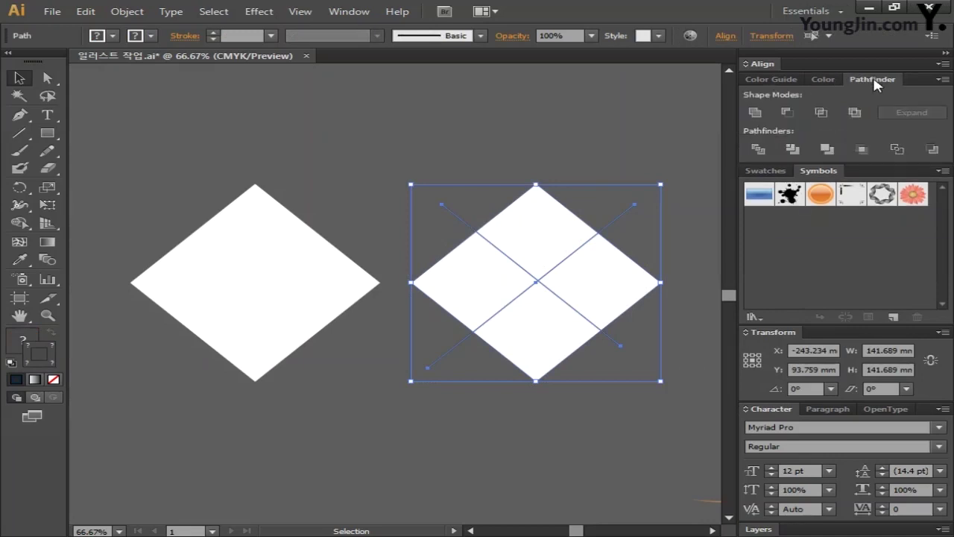
{"action": "left_click", "coordinate": [759, 150]}
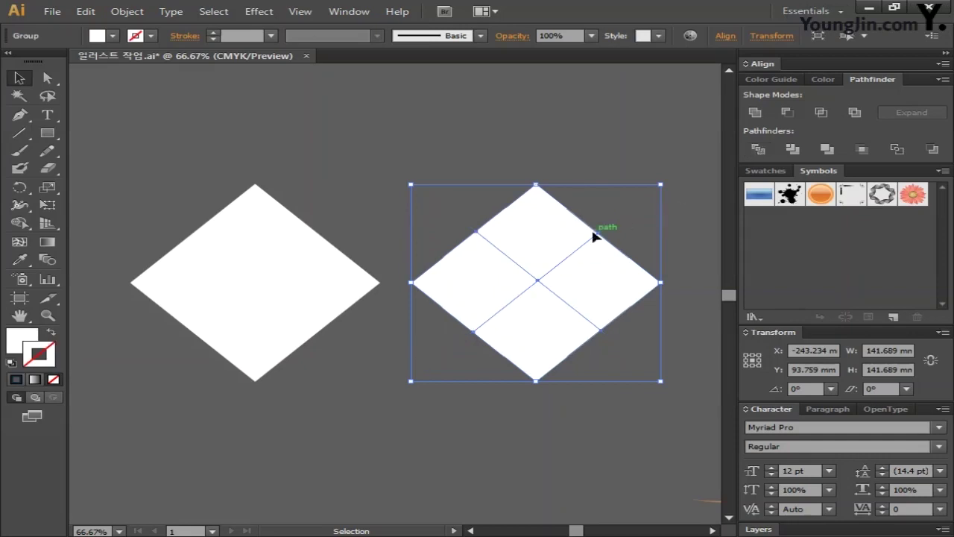
{"action": "left_click", "coordinate": [575, 156]}
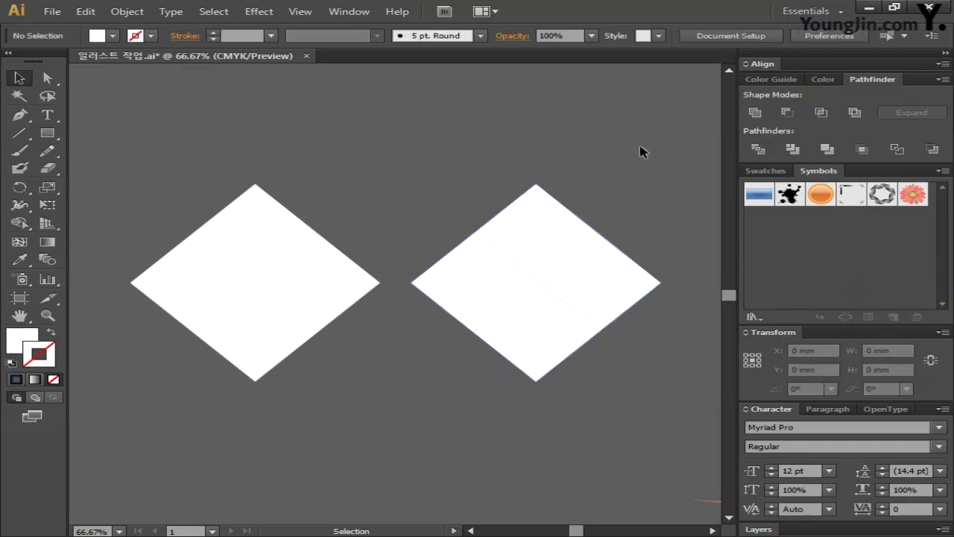
Fill the upper quarter of the divided diamond with orange, CMYK 0, 35, 85, 0.
{"action": "left_click", "coordinate": [47, 78]}
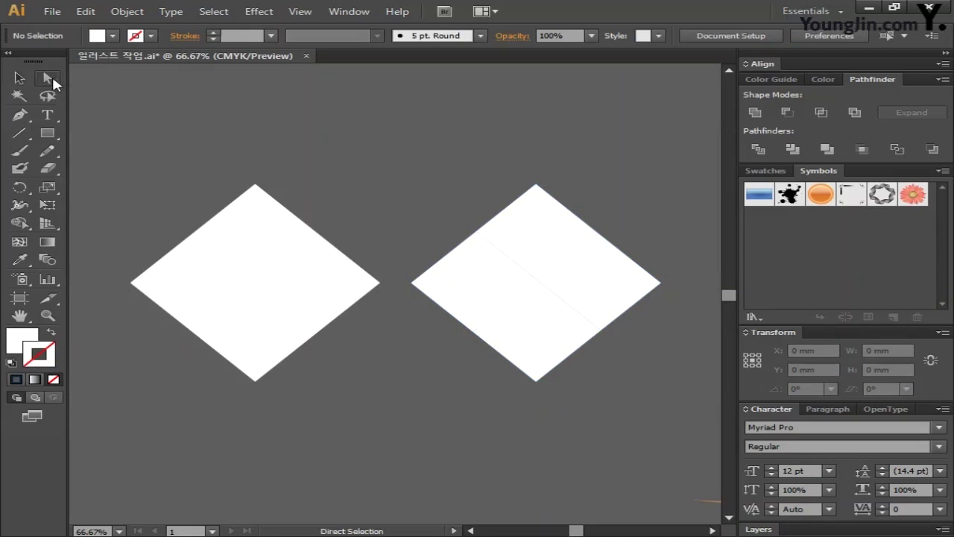
{"action": "left_click", "coordinate": [491, 235]}
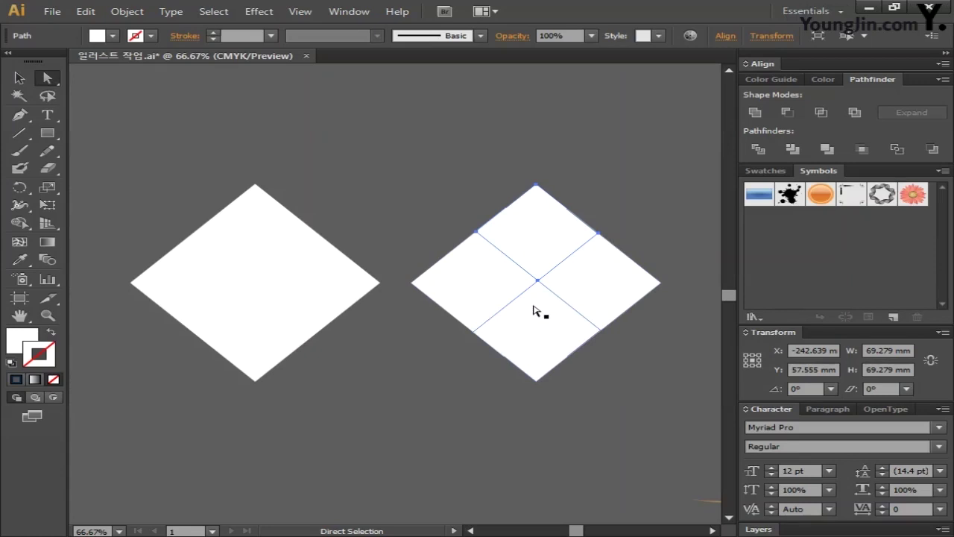
{"action": "left_click", "coordinate": [22, 340]}
{"action": "left_click", "coordinate": [943, 81]}
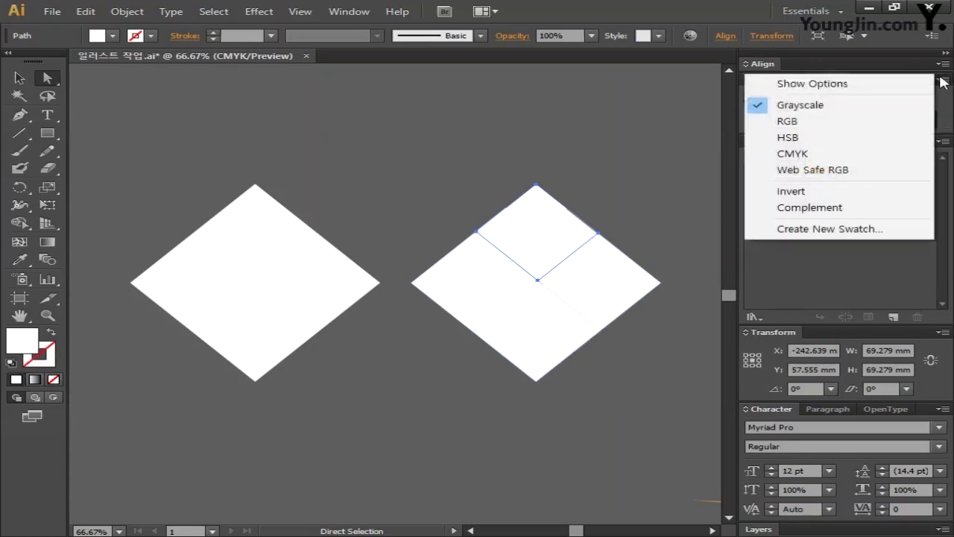
{"action": "left_click", "coordinate": [792, 154]}
{"action": "double_click", "coordinate": [23, 340]}
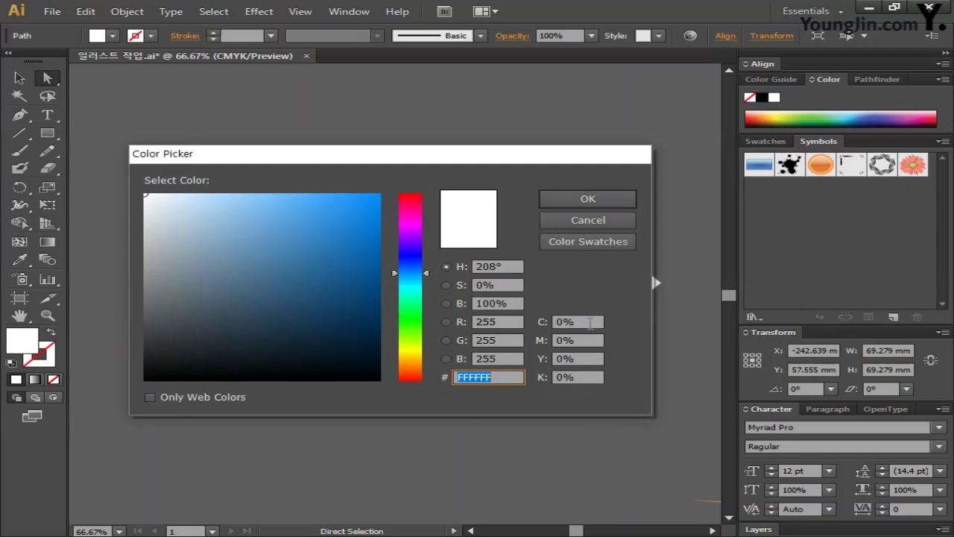
{"action": "left_click", "coordinate": [590, 322]}
{"action": "type", "text": "0"}
{"action": "key", "text": "Tab"}
{"action": "type", "text": "35"}
{"action": "key", "text": "Tab"}
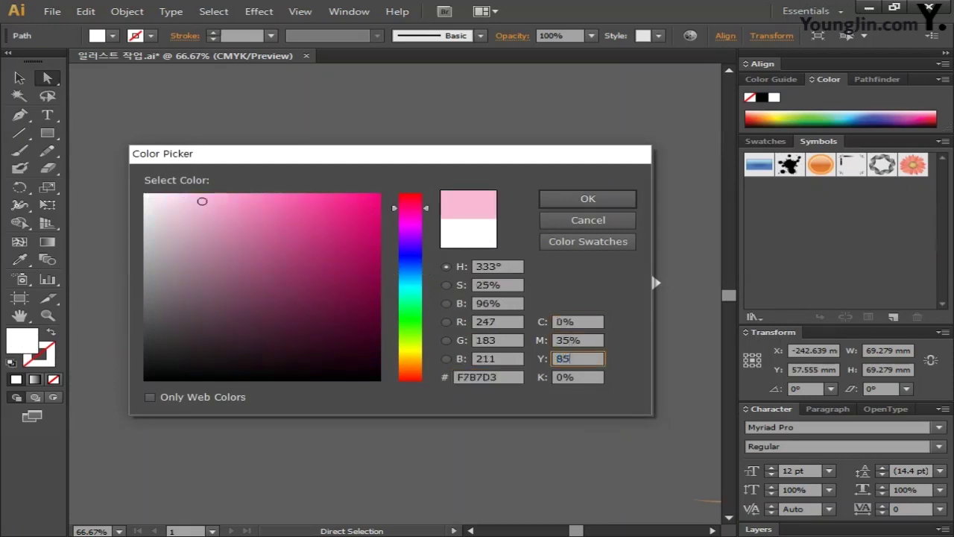
{"action": "type", "text": "85"}
{"action": "key", "text": "Return"}
Fill the right quarter of the divided diamond with light blue, using cyan 20% and magenta 5%.
{"action": "left_click", "coordinate": [944, 79]}
{"action": "left_click", "coordinate": [801, 154]}
{"action": "double_click", "coordinate": [37, 349]}
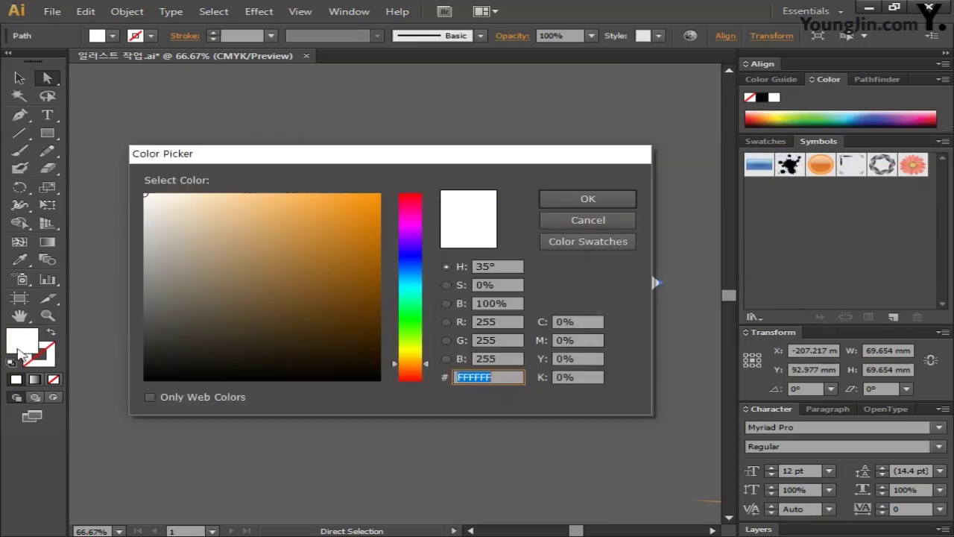
{"action": "key", "text": "Tab"}
{"action": "type", "text": "20"}
{"action": "key", "text": "Tab"}
{"action": "type", "text": "5"}
{"action": "key", "text": "Tab"}
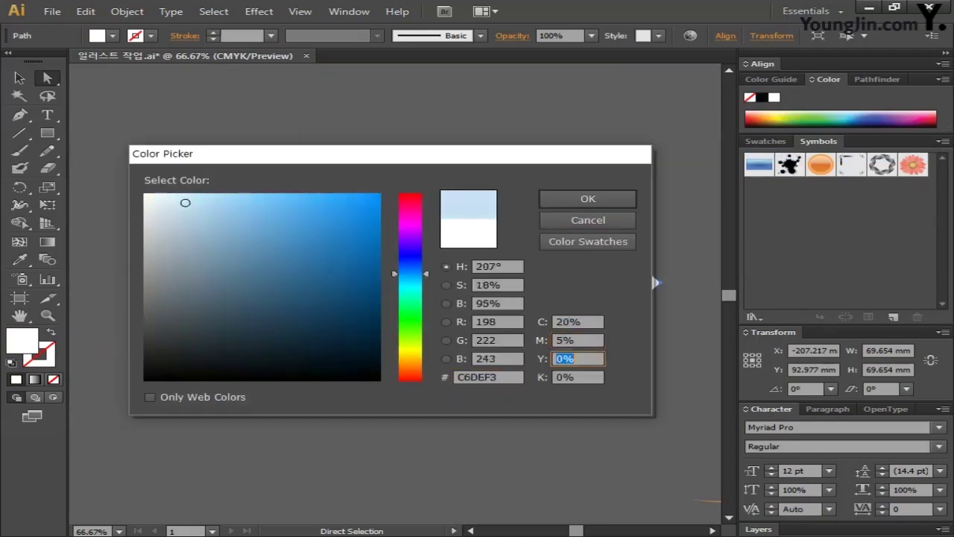
{"action": "key", "text": "Return"}
Fill the lower quarter of the divided diamond with coral, CMYK 0, 55, 50, 0.
{"action": "left_click", "coordinate": [944, 80]}
{"action": "left_click", "coordinate": [793, 154]}
{"action": "double_click", "coordinate": [23, 341]}
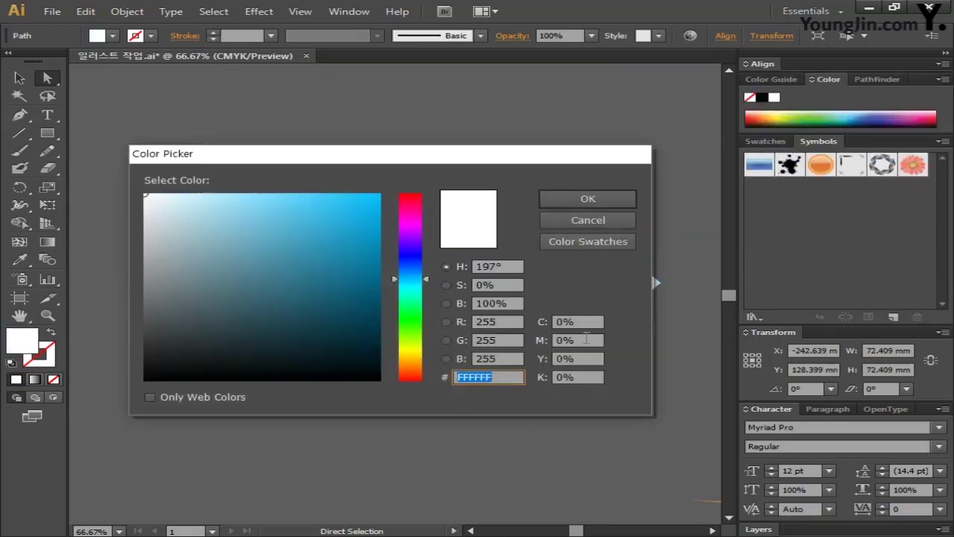
{"action": "key", "text": "Tab"}
{"action": "type", "text": "0"}
{"action": "key", "text": "Tab"}
{"action": "type", "text": "55"}
{"action": "key", "text": "Tab"}
{"action": "type", "text": "50"}
{"action": "key", "text": "Return"}
Fill the left quarter of the divided diamond with khaki yellow, CMYK 15, 15, 60, 0.
{"action": "left_click", "coordinate": [464, 271]}
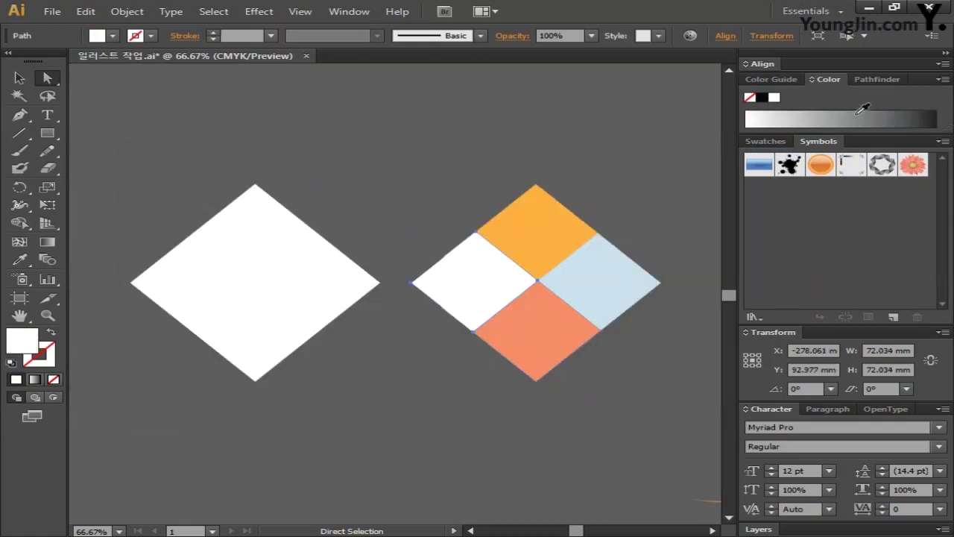
{"action": "left_click", "coordinate": [944, 79]}
{"action": "left_click", "coordinate": [827, 153]}
{"action": "double_click", "coordinate": [24, 341]}
{"action": "key", "text": "Tab"}
{"action": "key", "text": "Tab"}
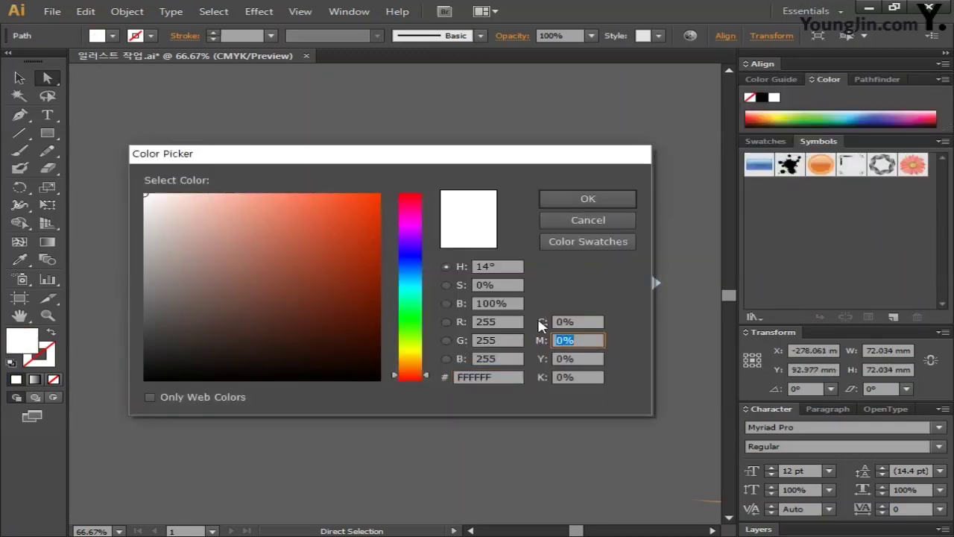
{"action": "left_click", "coordinate": [570, 321]}
{"action": "type", "text": "15"}
{"action": "key", "text": "Tab"}
{"action": "type", "text": "5"}
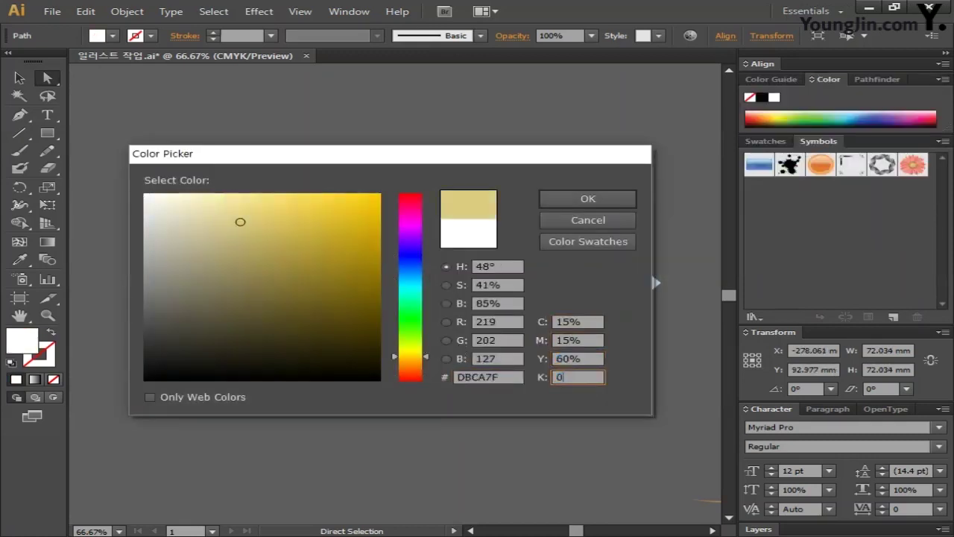
{"action": "key", "text": "Return"}
Give the undivided white diamond a 10 pt white stroke, CMYK 0, 0, 0, 0.
{"action": "left_click", "coordinate": [254, 252]}
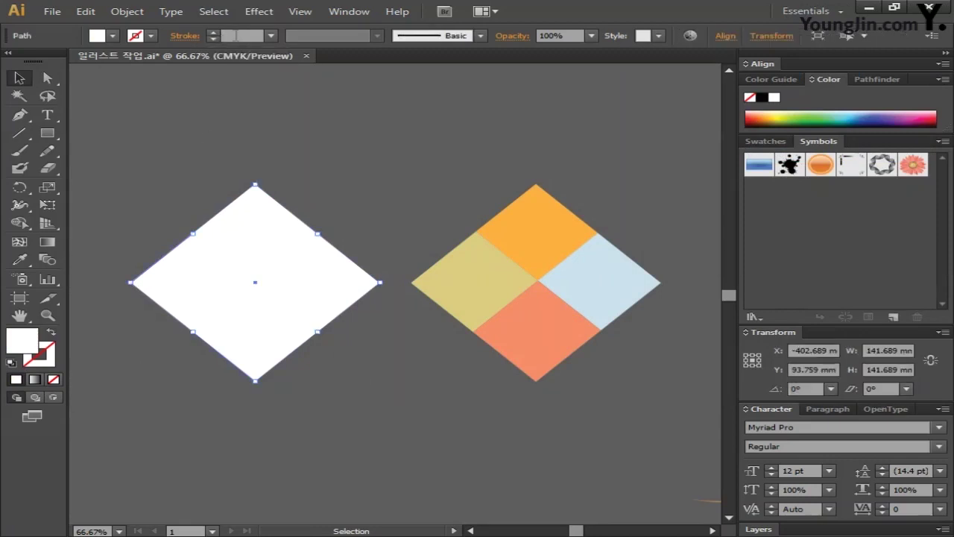
{"action": "key", "text": "Return"}
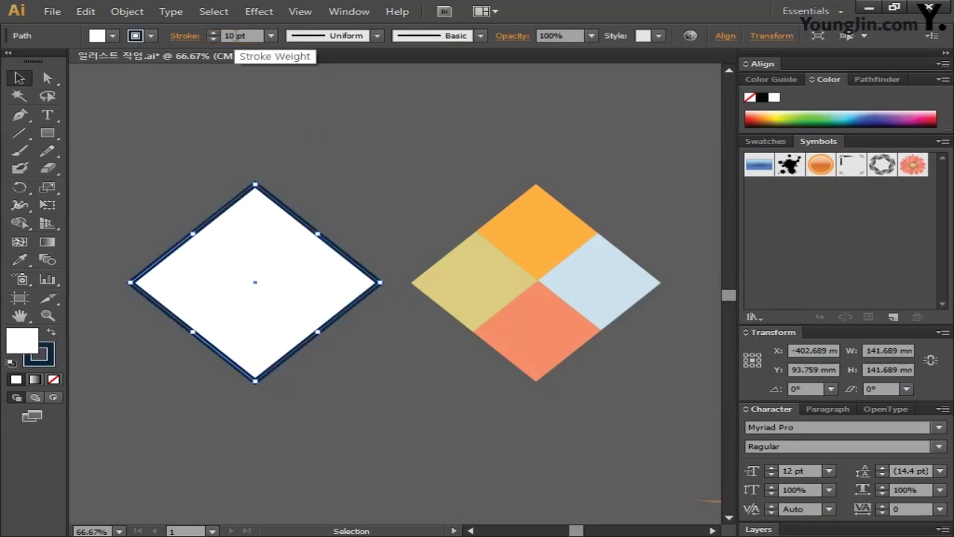
{"action": "left_click", "coordinate": [41, 364]}
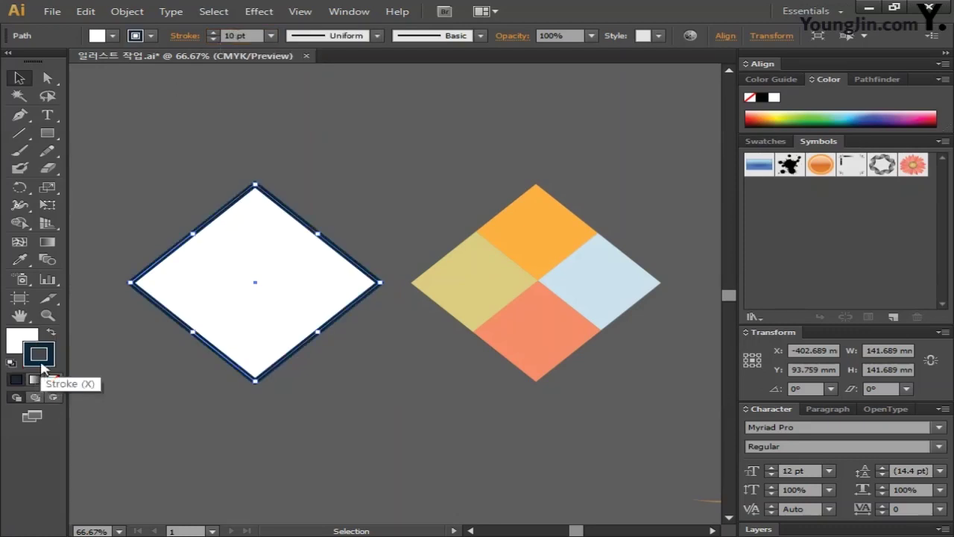
{"action": "double_click", "coordinate": [39, 354]}
{"action": "type", "text": "0"}
{"action": "key", "text": "Tab"}
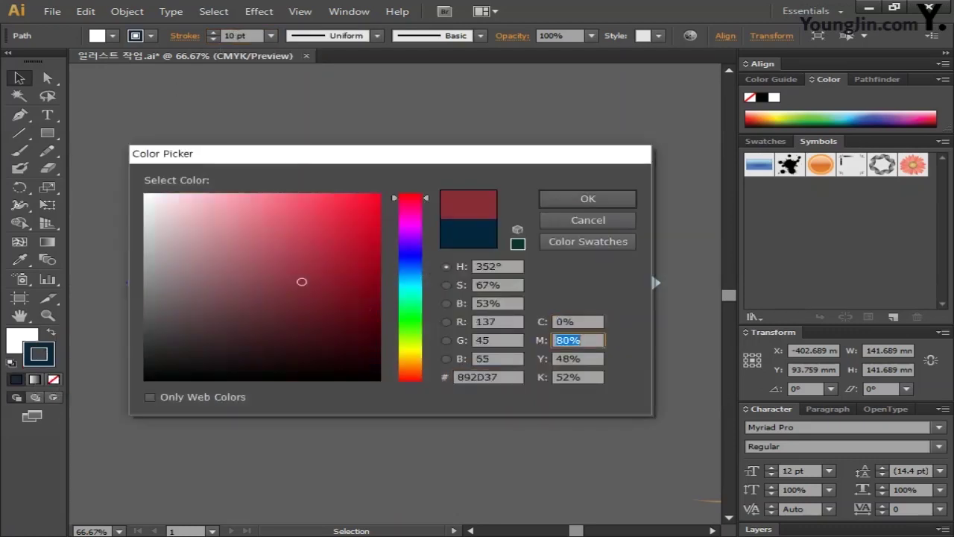
{"action": "type", "text": "0"}
{"action": "key", "text": "Tab"}
{"action": "type", "text": "0"}
{"action": "key", "text": "Tab"}
{"action": "type", "text": "0"}
{"action": "key", "text": "Return"}
Convert the white diamond's stroke to a filled shape with Outline Stroke, then deselect it.
{"action": "left_click", "coordinate": [128, 13]}
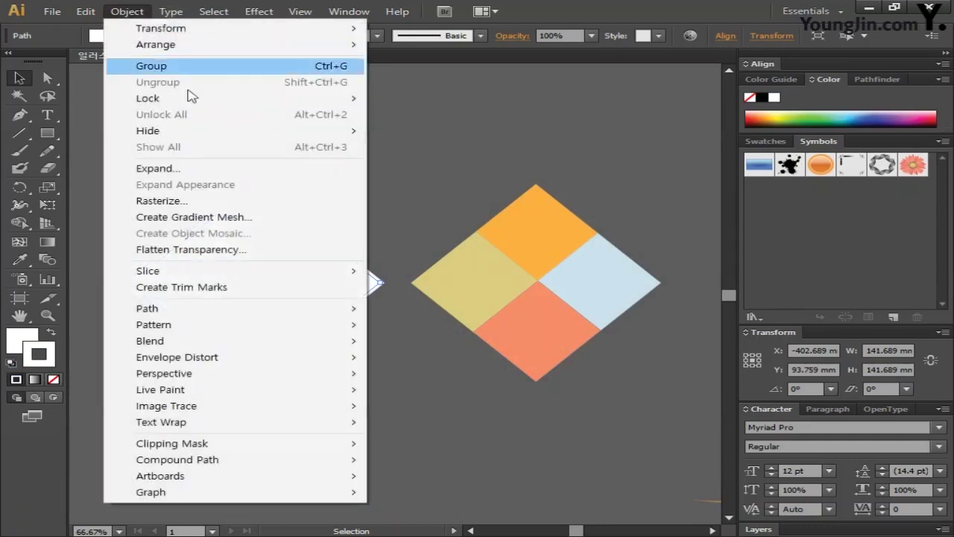
{"action": "mouse_move", "coordinate": [196, 310]}
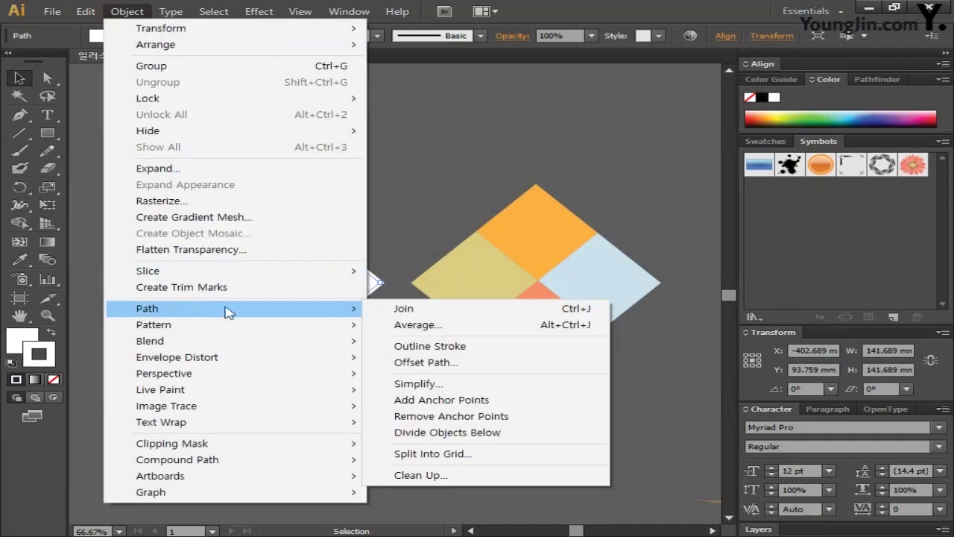
{"action": "left_click", "coordinate": [480, 351]}
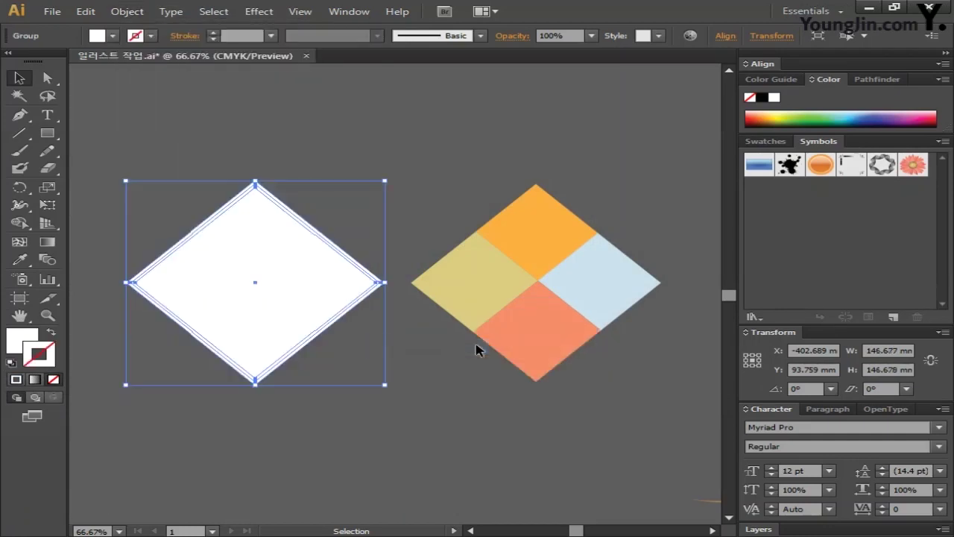
{"action": "left_click", "coordinate": [471, 408]}
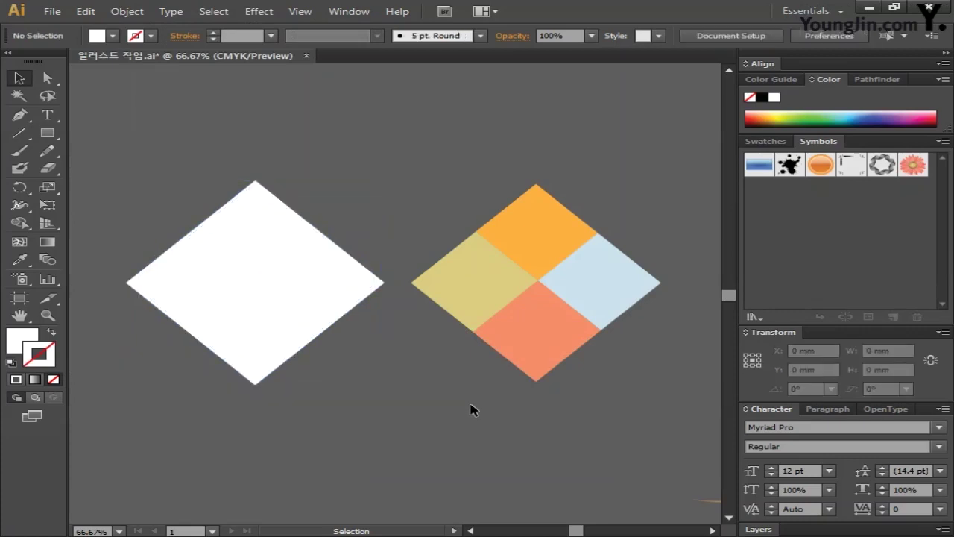
Centre the white and the four-coloured diamonds on each other horizontally and vertically, aligned to the selection.
{"action": "left_click_drag", "start_coordinate": [152, 119], "coordinate": [636, 434]}
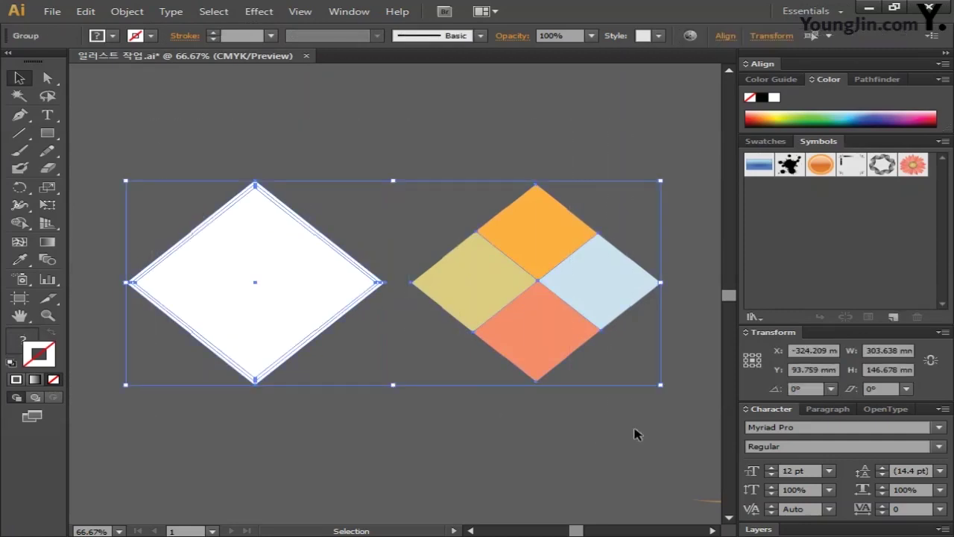
{"action": "left_click", "coordinate": [725, 35]}
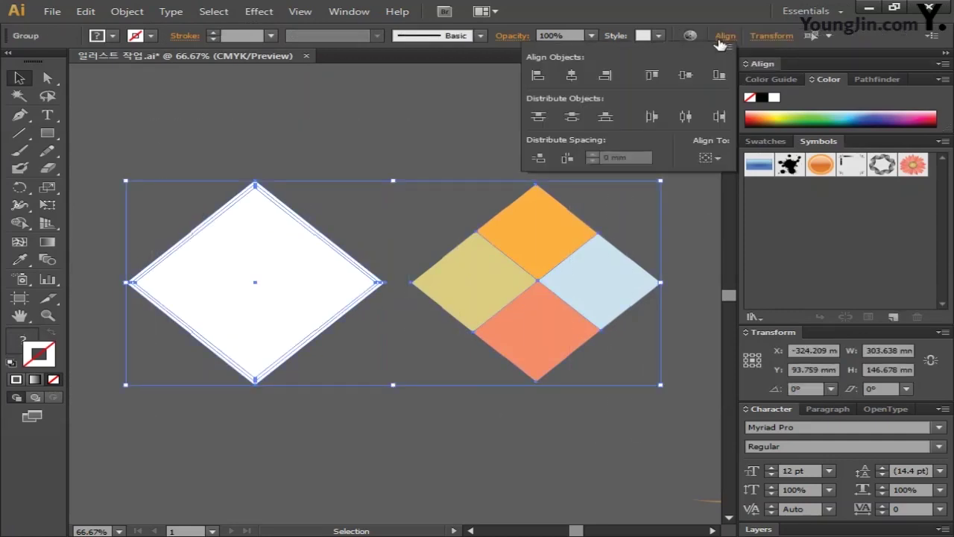
{"action": "left_click", "coordinate": [716, 158]}
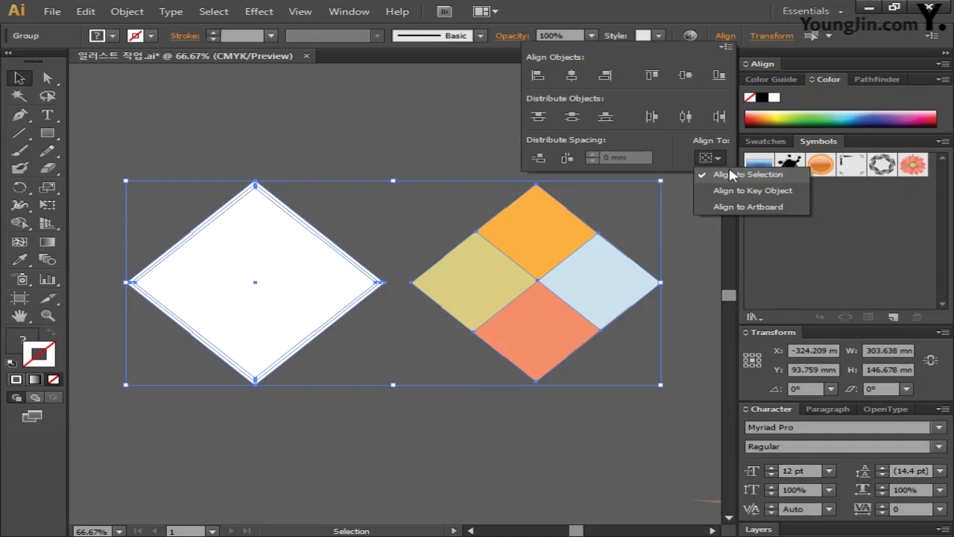
{"action": "left_click", "coordinate": [759, 177]}
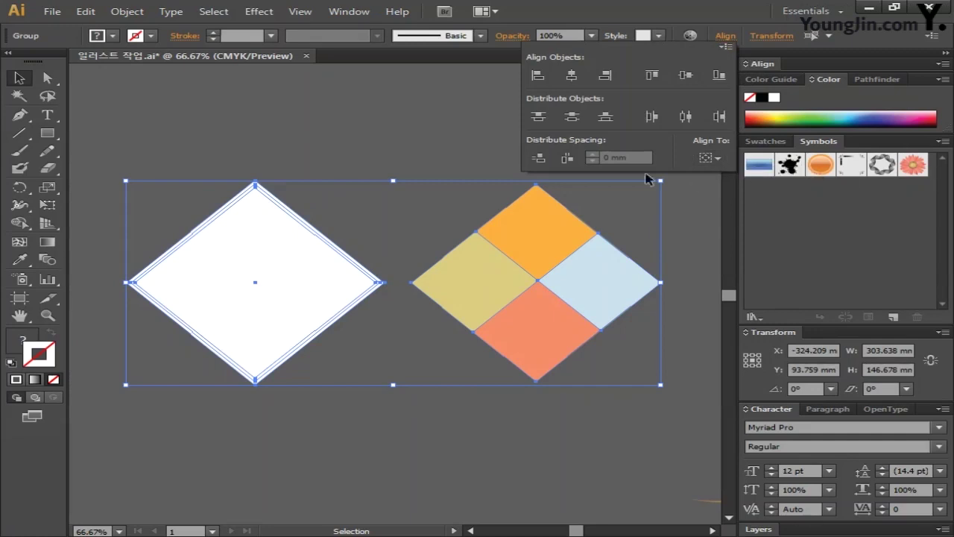
{"action": "left_click", "coordinate": [571, 74]}
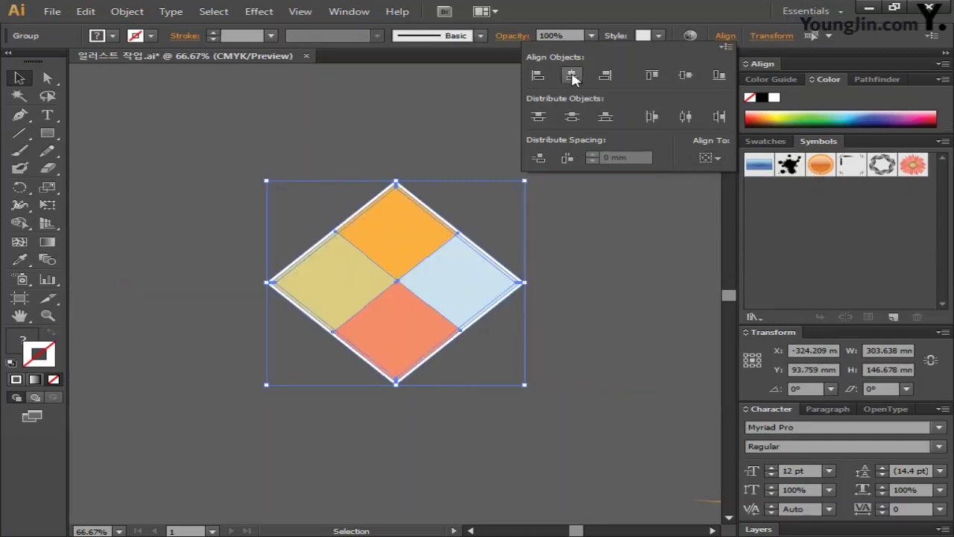
{"action": "left_click", "coordinate": [686, 76]}
{"action": "left_click", "coordinate": [606, 249]}
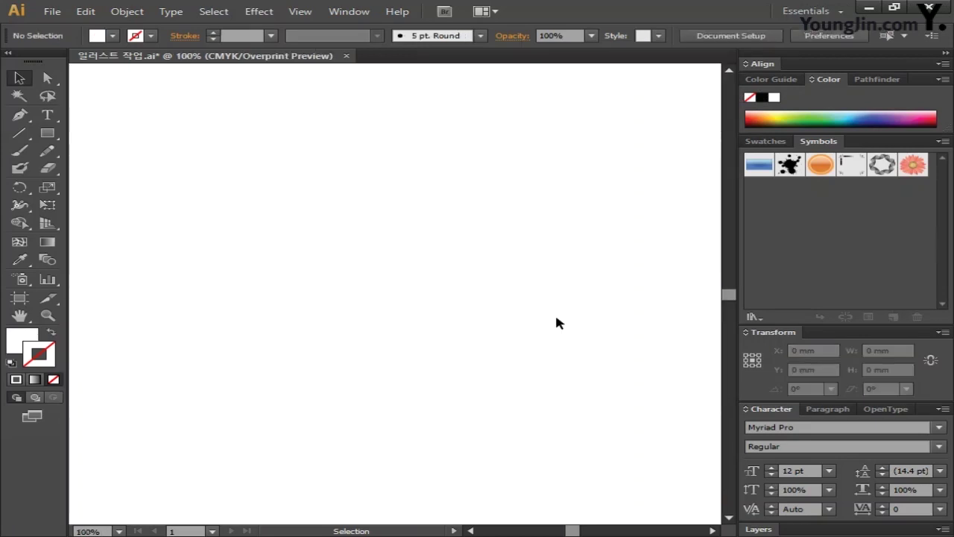
Set up the Pen tool with no fill and a blue stroke for drawing on the blank artboard.
{"action": "left_click", "coordinate": [19, 115]}
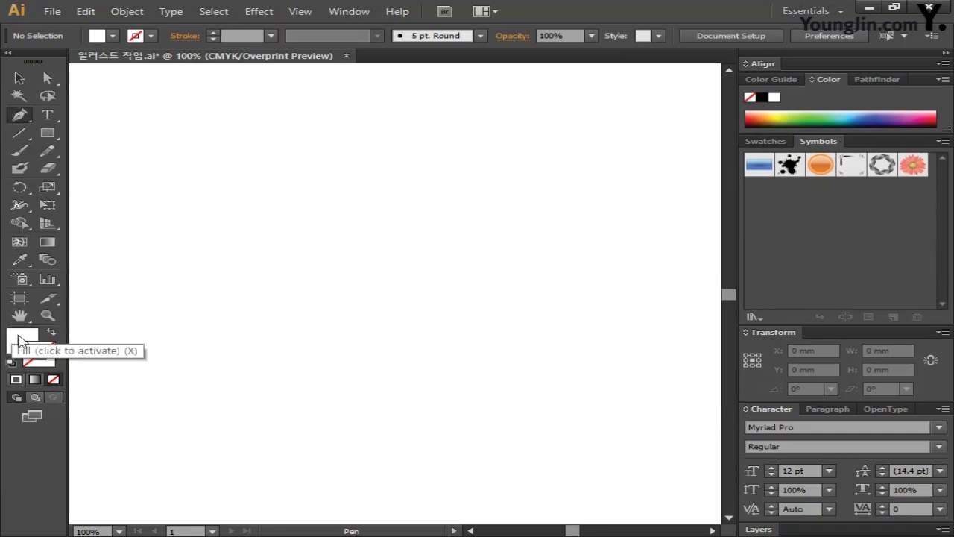
{"action": "left_click", "coordinate": [54, 379]}
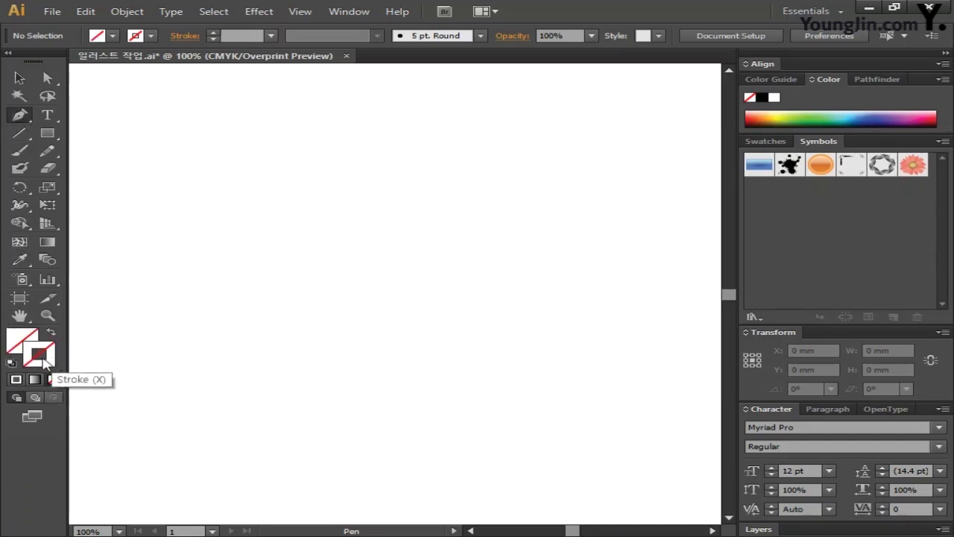
{"action": "double_click", "coordinate": [44, 362]}
{"action": "left_click", "coordinate": [345, 256]}
{"action": "left_click", "coordinate": [622, 201]}
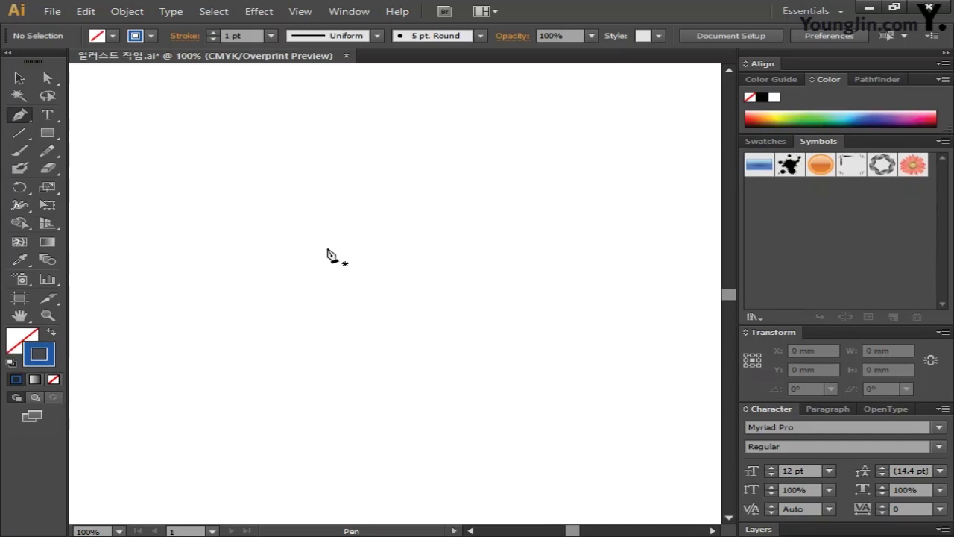
Draw an open straight-segment path with six anchor points roughly outlining the left half of a heart.
{"action": "left_click", "coordinate": [325, 198]}
{"action": "left_click", "coordinate": [251, 153]}
{"action": "left_click", "coordinate": [181, 176]}
{"action": "left_click", "coordinate": [154, 234]}
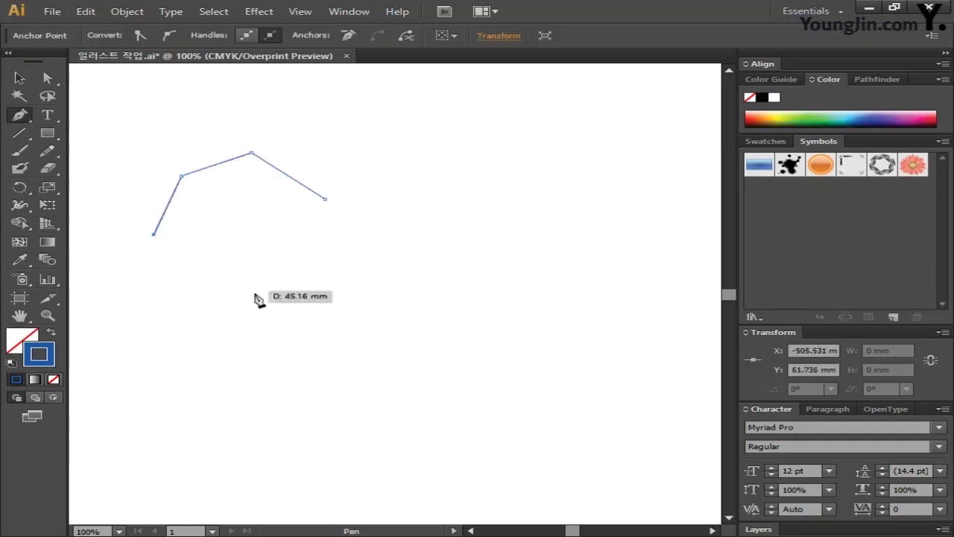
{"action": "left_click", "coordinate": [228, 307]}
{"action": "left_click", "coordinate": [326, 360]}
Turn the four inner anchor points of the half-heart path into smooth curves.
{"action": "left_click_drag", "start_coordinate": [249, 153], "coordinate": [217, 149]}
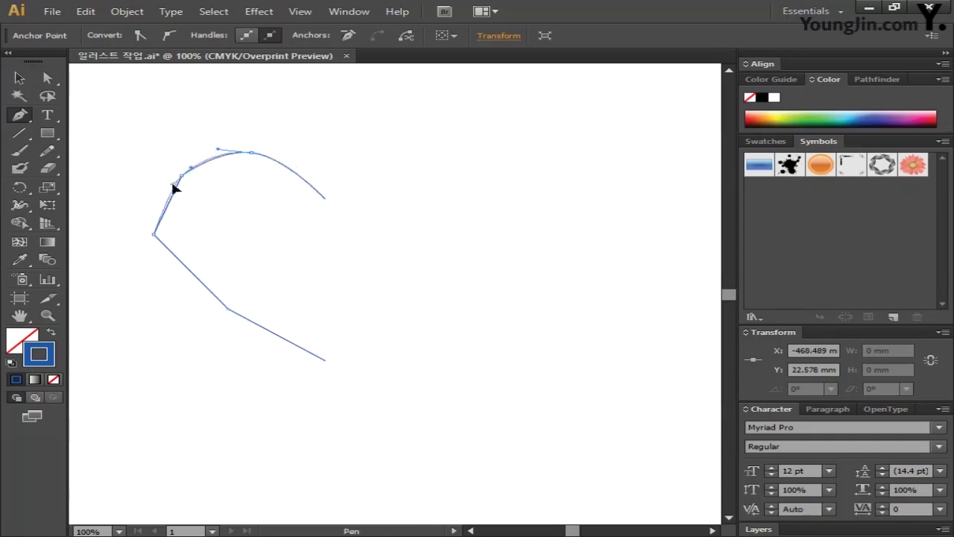
{"action": "left_click_drag", "start_coordinate": [173, 189], "coordinate": [170, 193]}
{"action": "left_click_drag", "start_coordinate": [154, 234], "coordinate": [153, 255]}
{"action": "left_click_drag", "start_coordinate": [228, 307], "coordinate": [250, 326]}
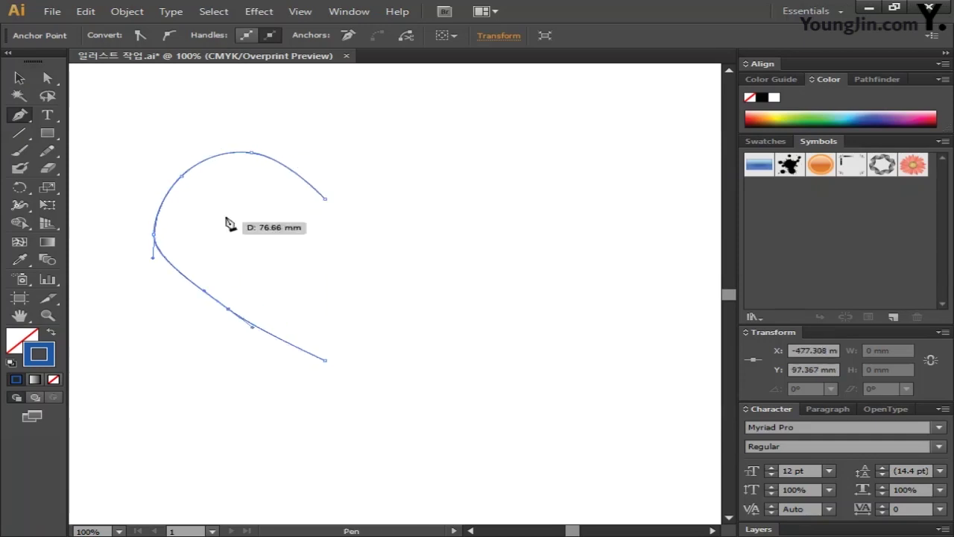
Reposition the upper and side anchor points and the upper end point to refine the half-heart's curve.
{"action": "left_click_drag", "start_coordinate": [253, 153], "coordinate": [268, 153]}
{"action": "left_click_drag", "start_coordinate": [154, 234], "coordinate": [160, 213]}
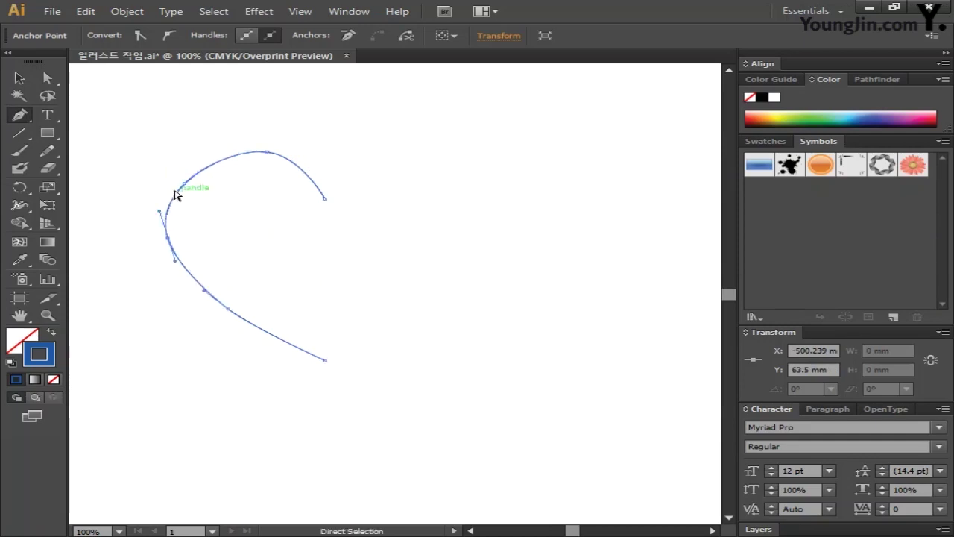
{"action": "left_click", "coordinate": [189, 170]}
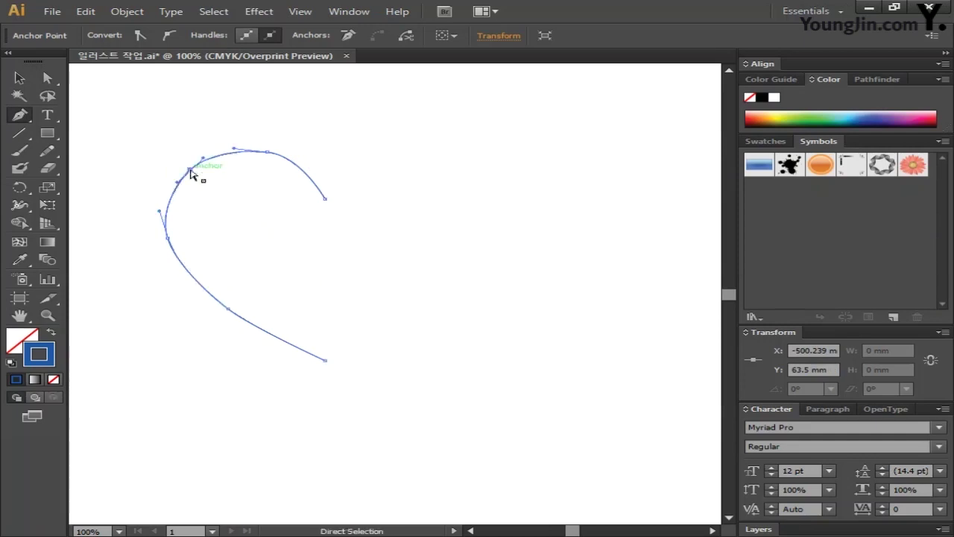
{"action": "mouse_move", "coordinate": [325, 199]}
{"action": "left_mouse_down"}
{"action": "mouse_move", "coordinate": [326, 209]}
{"action": "mouse_move", "coordinate": [325, 193]}
{"action": "left_mouse_up"}
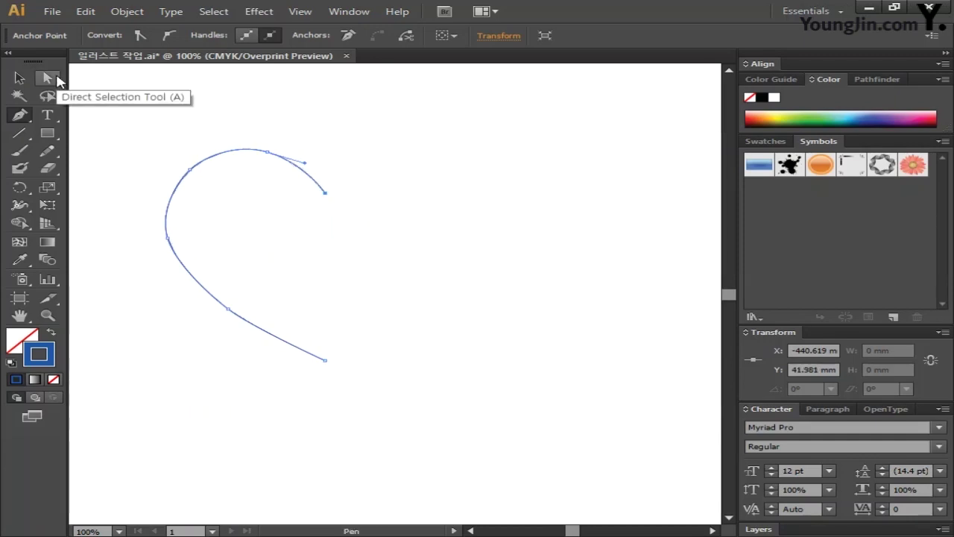
Align the half-heart's two open end points with Horizontal Align Center so they share one vertical line.
{"action": "left_click", "coordinate": [55, 81]}
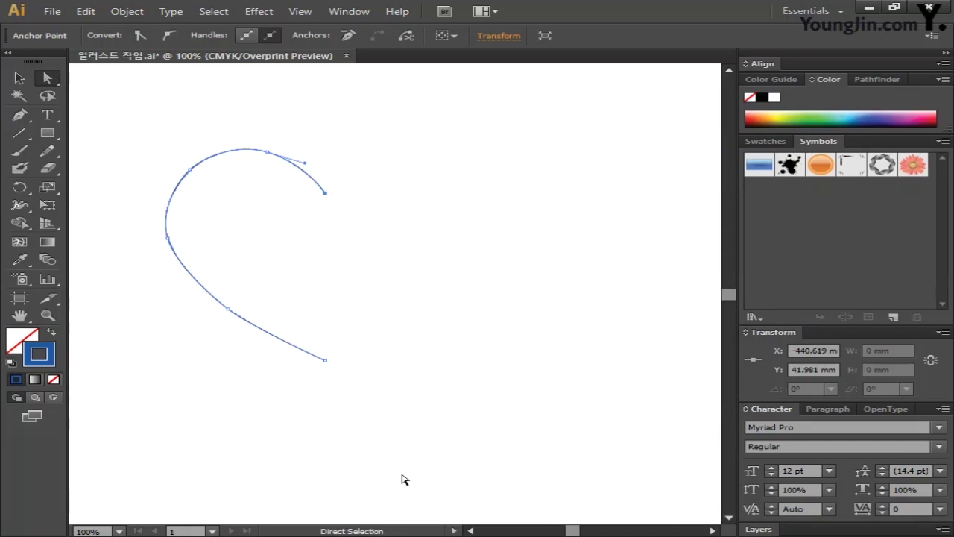
{"action": "left_click", "coordinate": [325, 361], "text": "shift"}
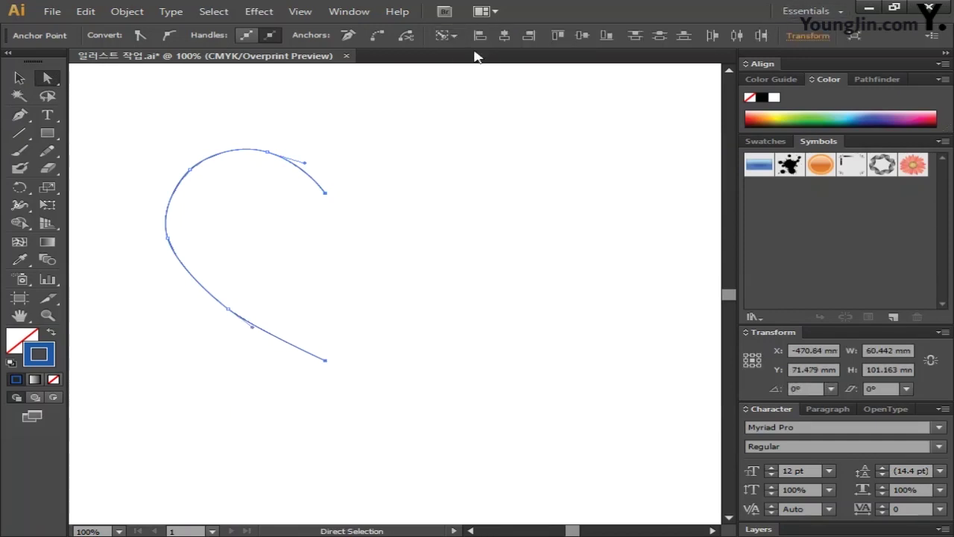
{"action": "left_click", "coordinate": [505, 36]}
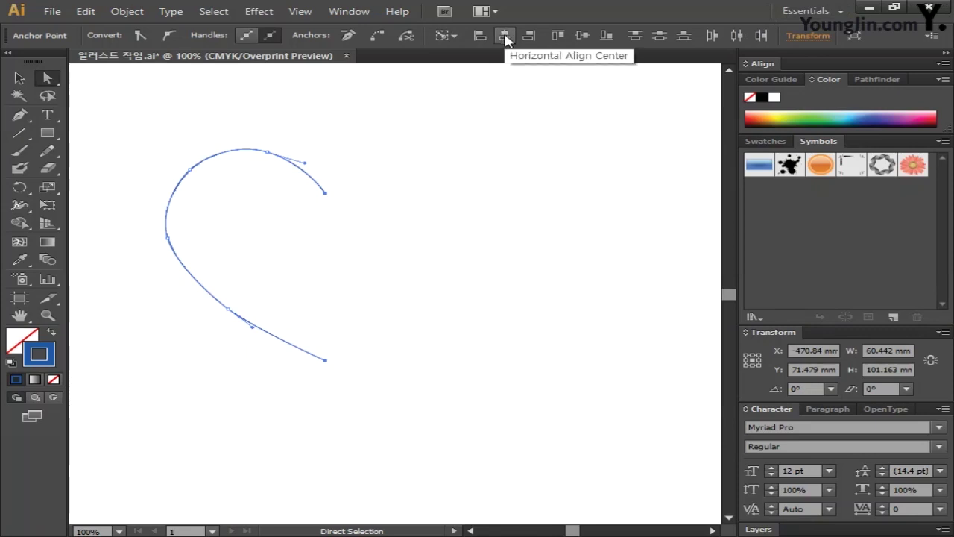
{"action": "key", "text": "v"}
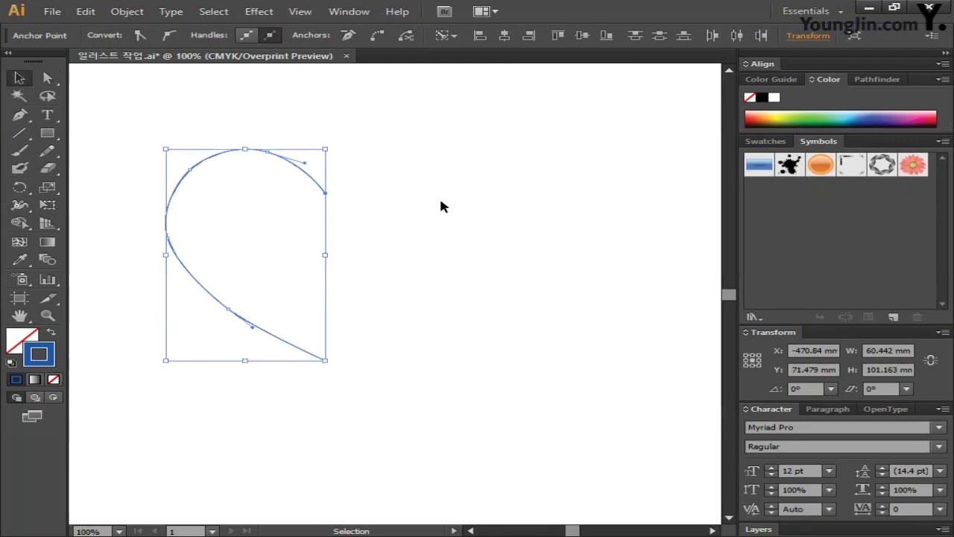
{"action": "left_click", "coordinate": [436, 207]}
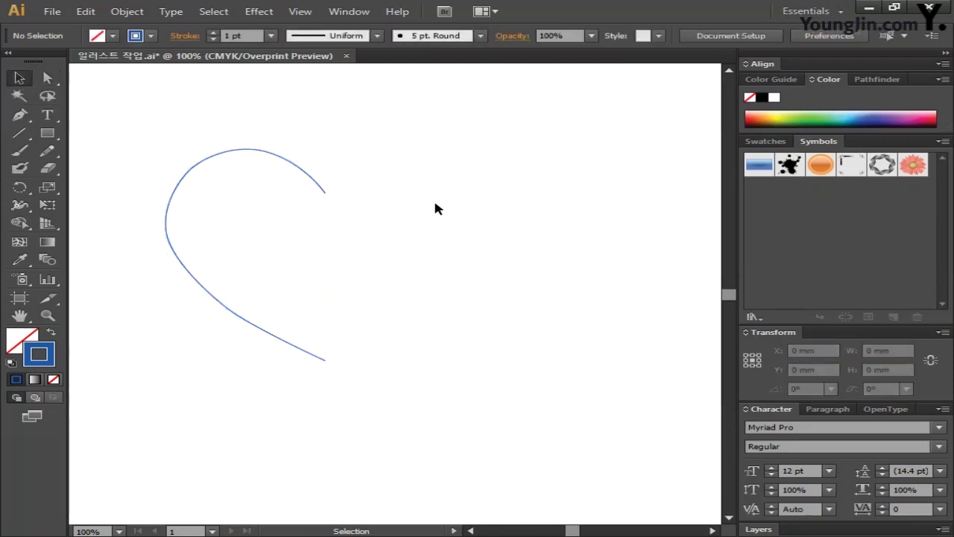
Reflect a copy of the half-heart across the vertical axis through its lower end point.
{"action": "left_click", "coordinate": [295, 163]}
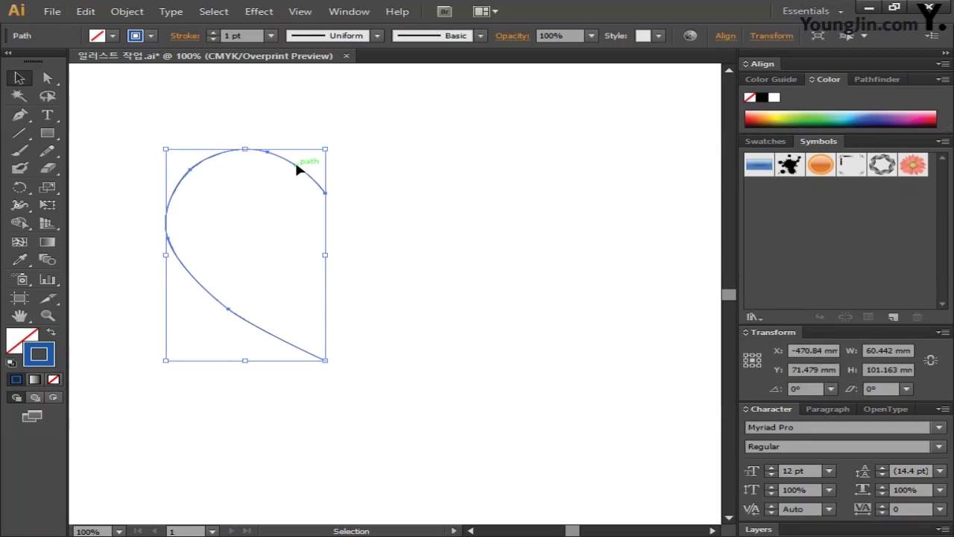
{"action": "left_click", "coordinate": [20, 188]}
{"action": "left_click_drag", "start_coordinate": [23, 193], "coordinate": [71, 206]}
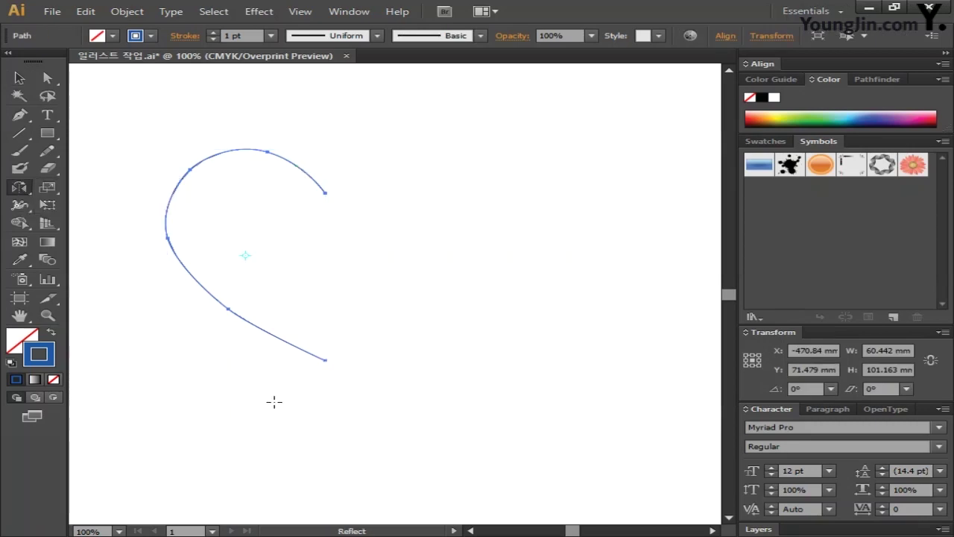
{"action": "left_click", "coordinate": [325, 360], "text": "alt"}
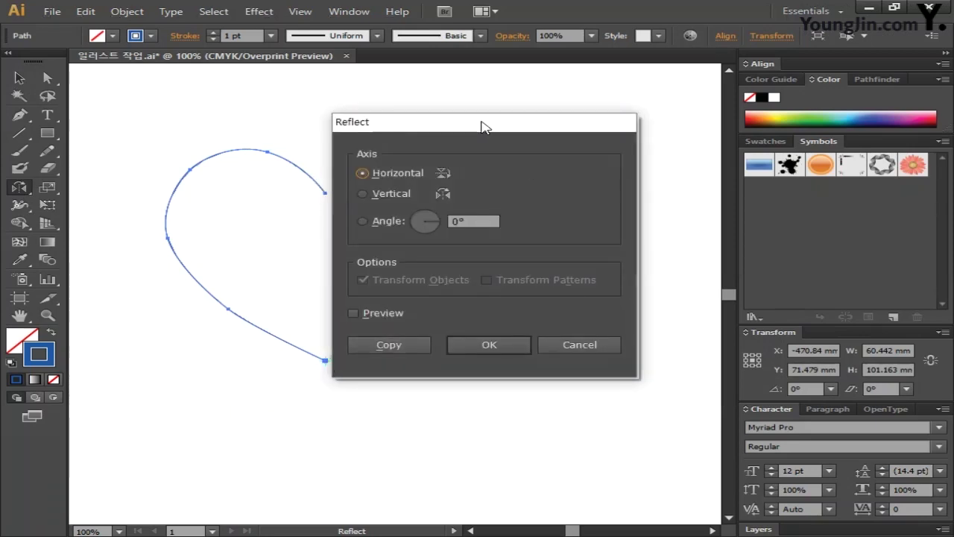
{"action": "left_click", "coordinate": [401, 193]}
{"action": "left_click", "coordinate": [412, 344]}
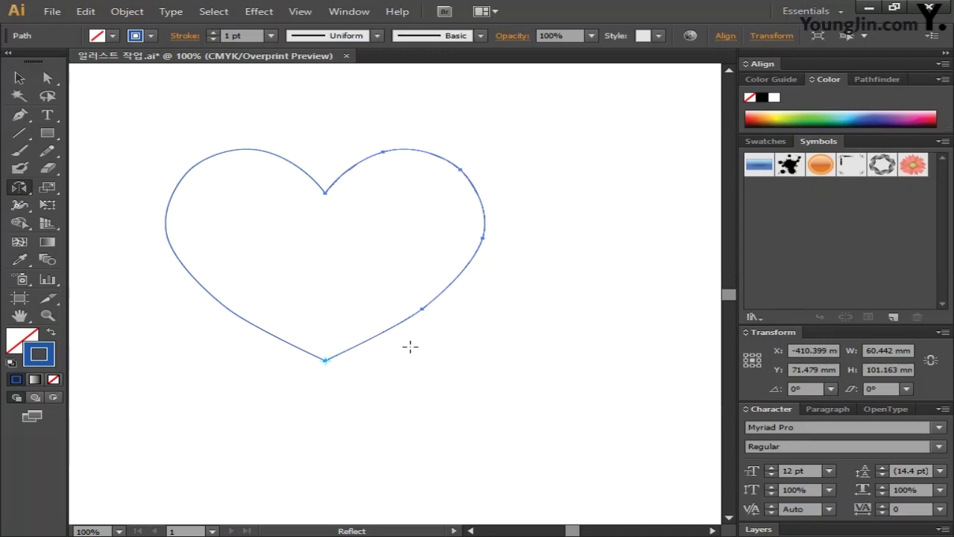
Unite both heart halves into a single shape with Pathfinder.
{"action": "left_click", "coordinate": [20, 77]}
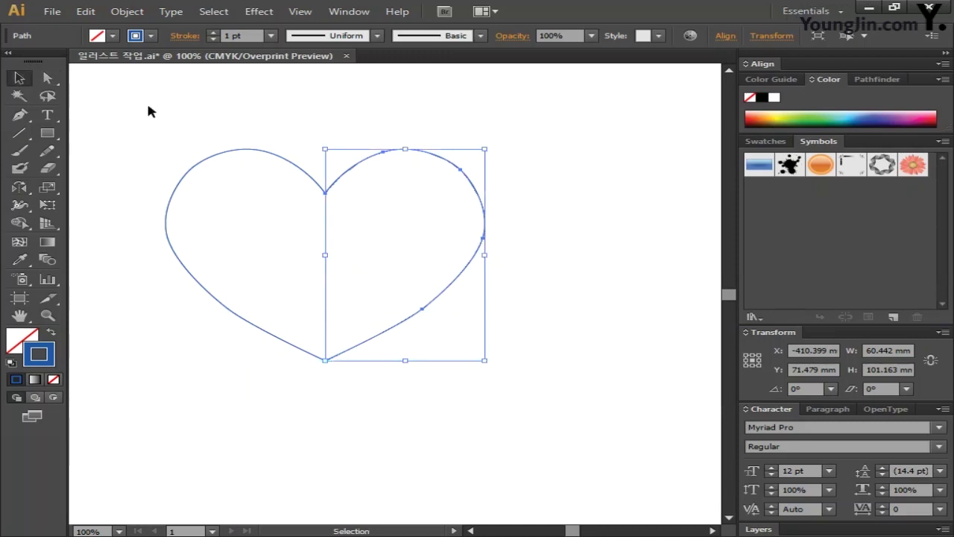
{"action": "left_click_drag", "start_coordinate": [147, 110], "coordinate": [558, 386]}
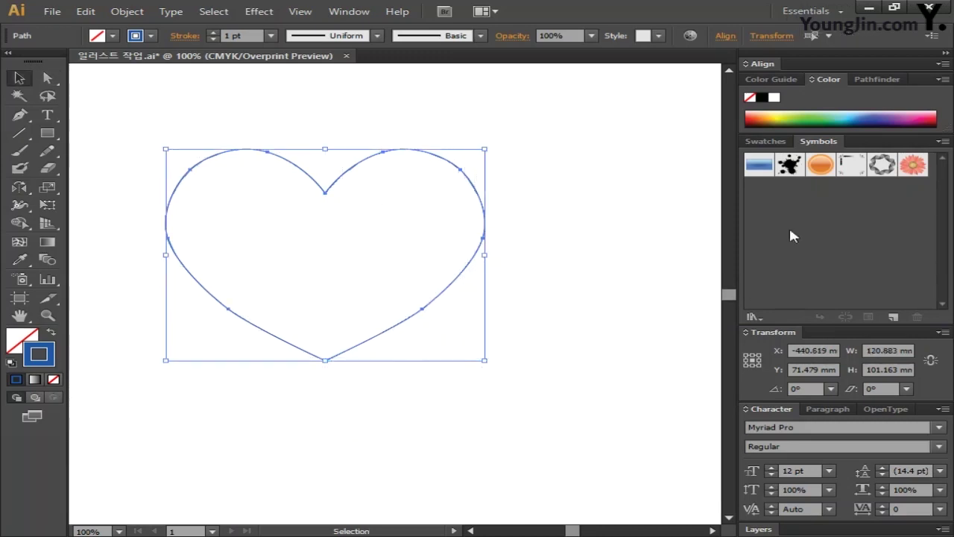
{"action": "left_click", "coordinate": [874, 80]}
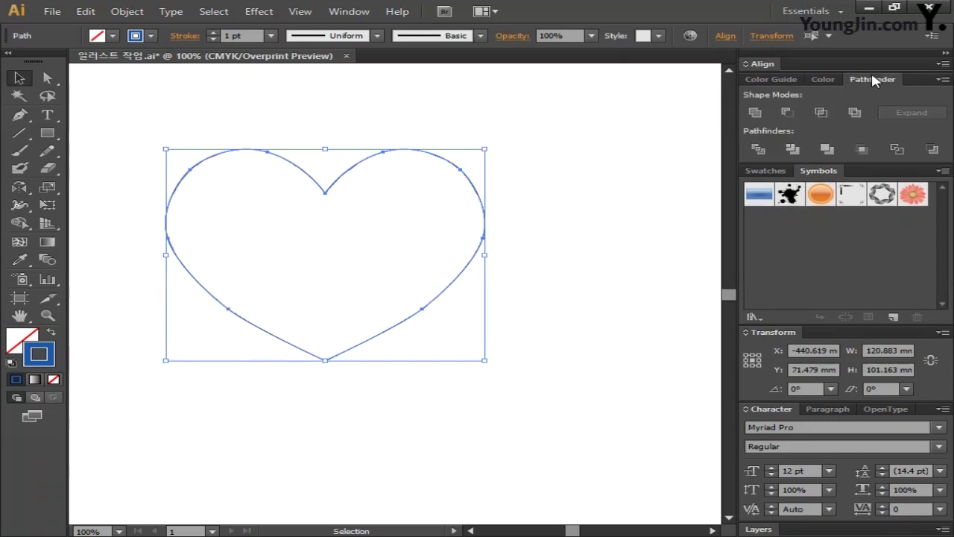
{"action": "left_click", "coordinate": [755, 112]}
Fill the heart with pink, C 0%, M 95%, Y 20%, K 0%.
{"action": "double_click", "coordinate": [18, 340]}
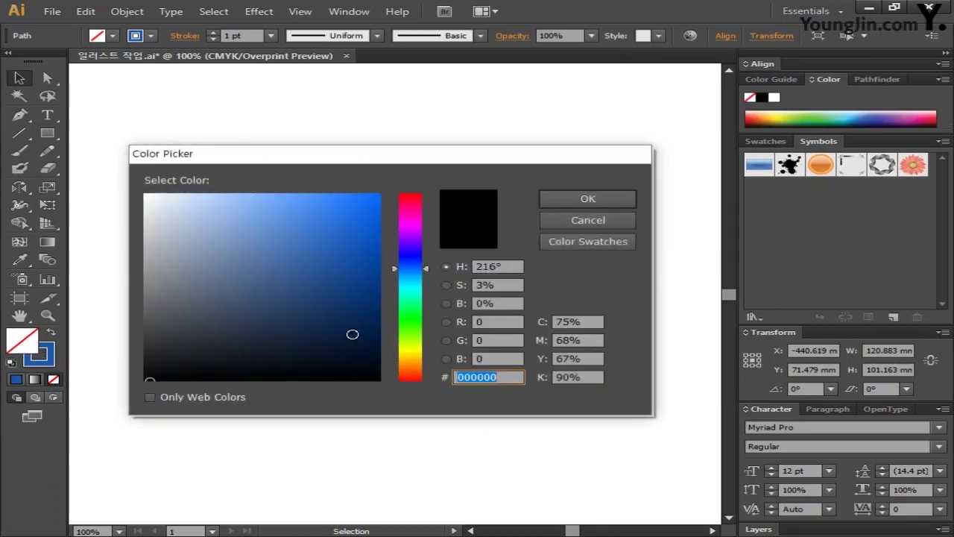
{"action": "left_click", "coordinate": [597, 322]}
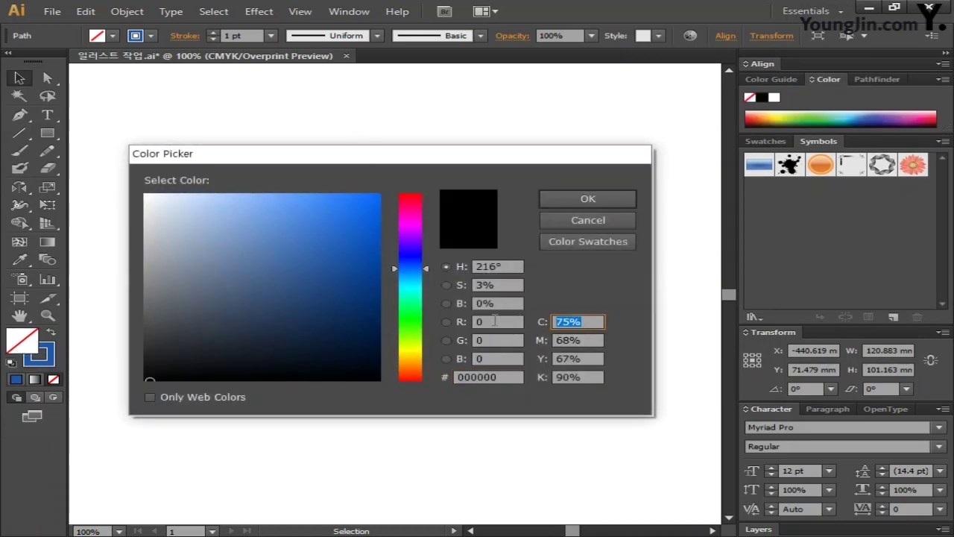
{"action": "type", "text": "0"}
{"action": "key", "text": "Tab"}
{"action": "type", "text": "95"}
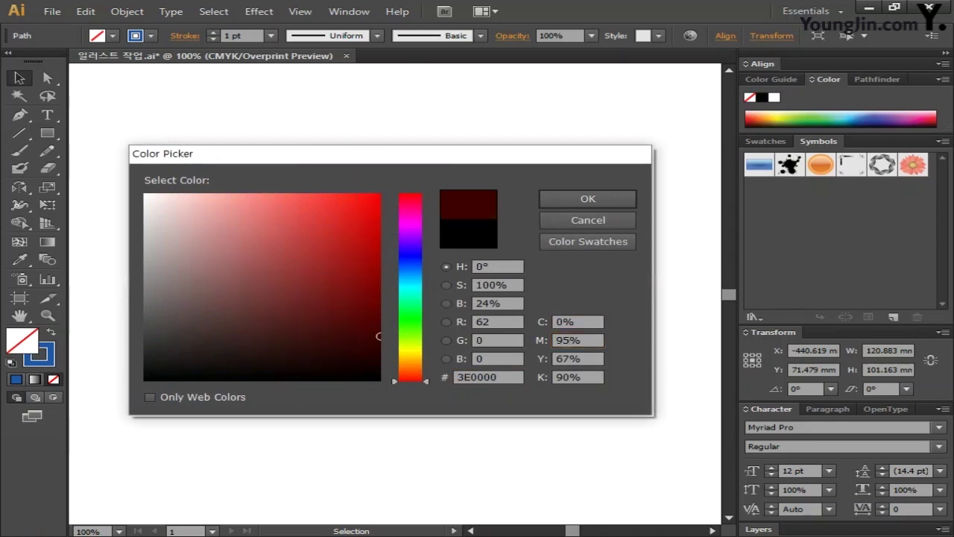
{"action": "key", "text": "Tab"}
{"action": "type", "text": "20"}
{"action": "key", "text": "Tab"}
{"action": "type", "text": "0"}
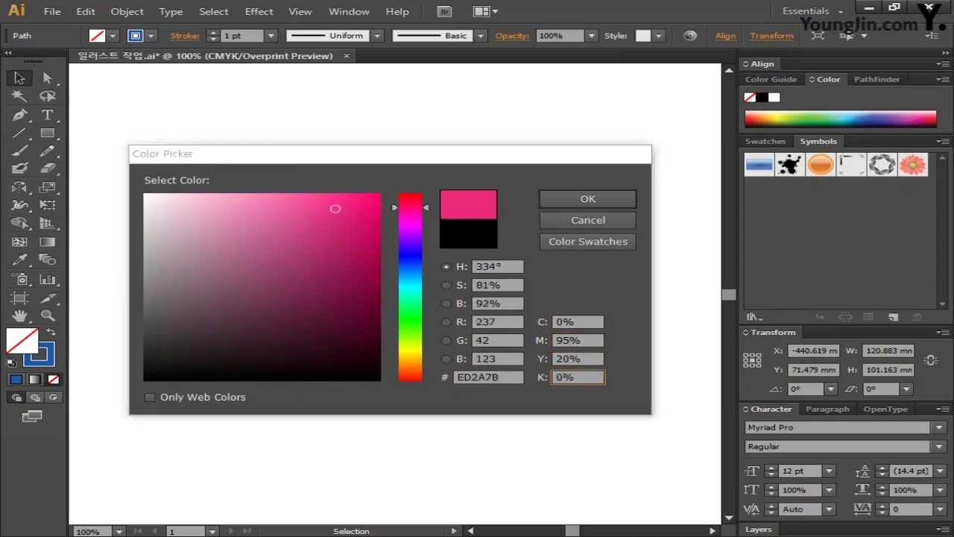
{"action": "key", "text": "Return"}
Remove the heart's stroke and deselect it.
{"action": "left_click", "coordinate": [41, 363]}
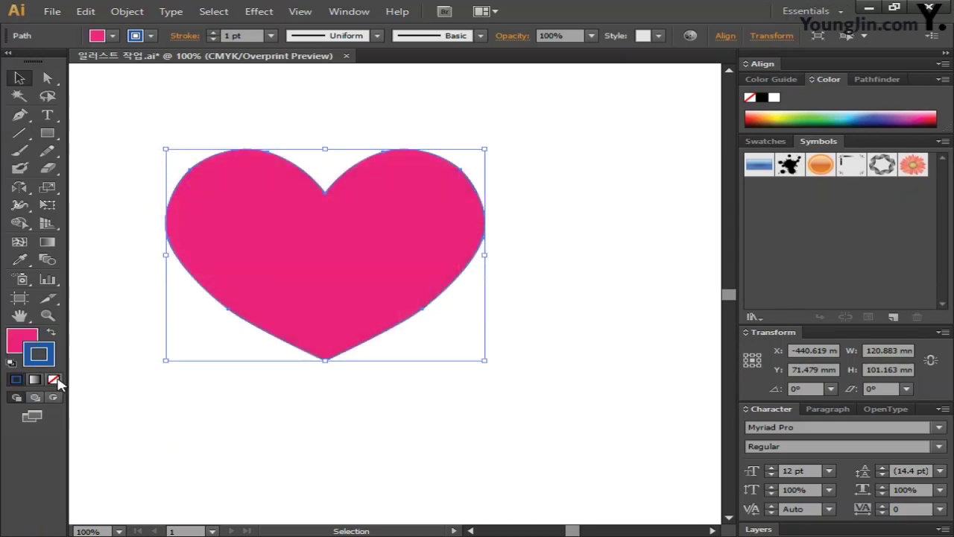
{"action": "left_click", "coordinate": [54, 380]}
{"action": "left_click", "coordinate": [384, 387]}
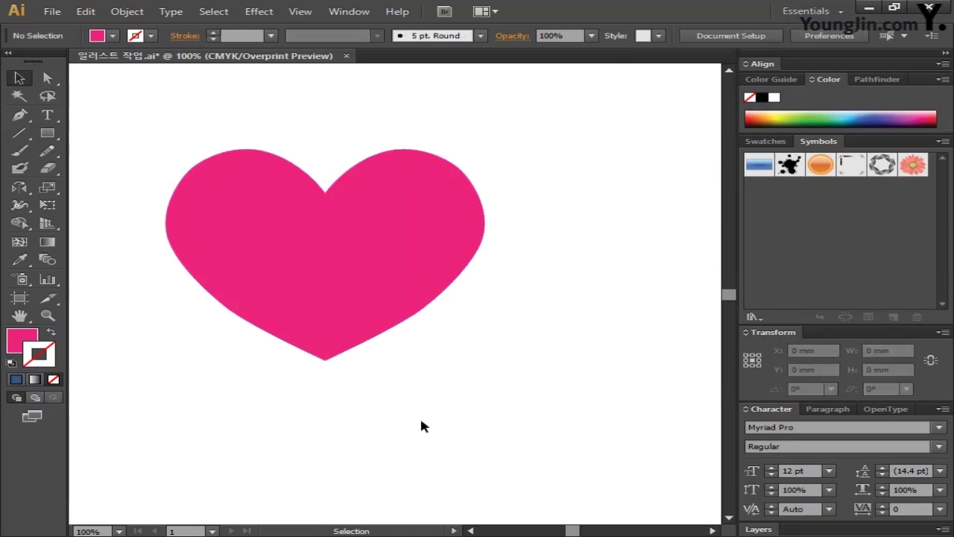
Draw a circle about 24 mm in diameter in the empty space to the right of the heart.
{"action": "left_click", "coordinate": [712, 531]}
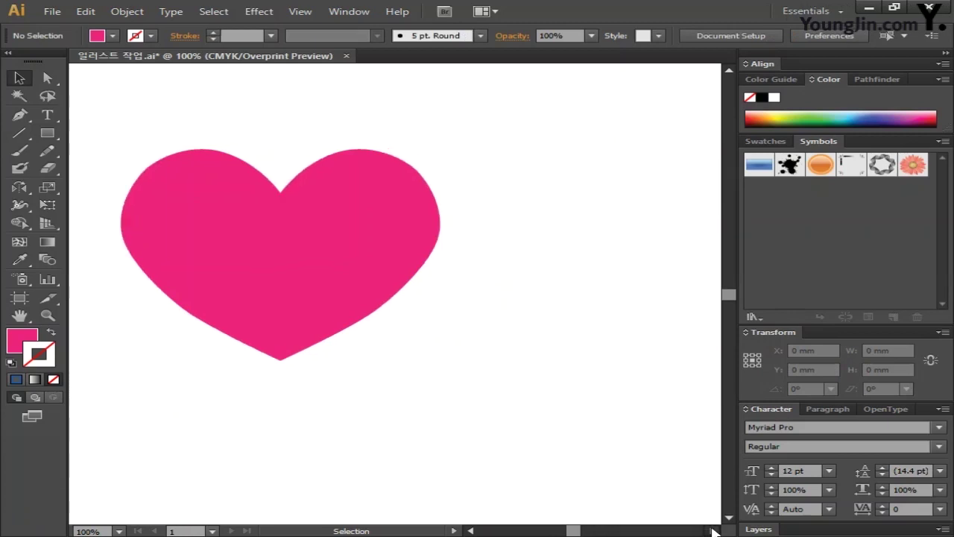
{"action": "left_click", "coordinate": [471, 531]}
{"action": "left_click", "coordinate": [471, 531]}
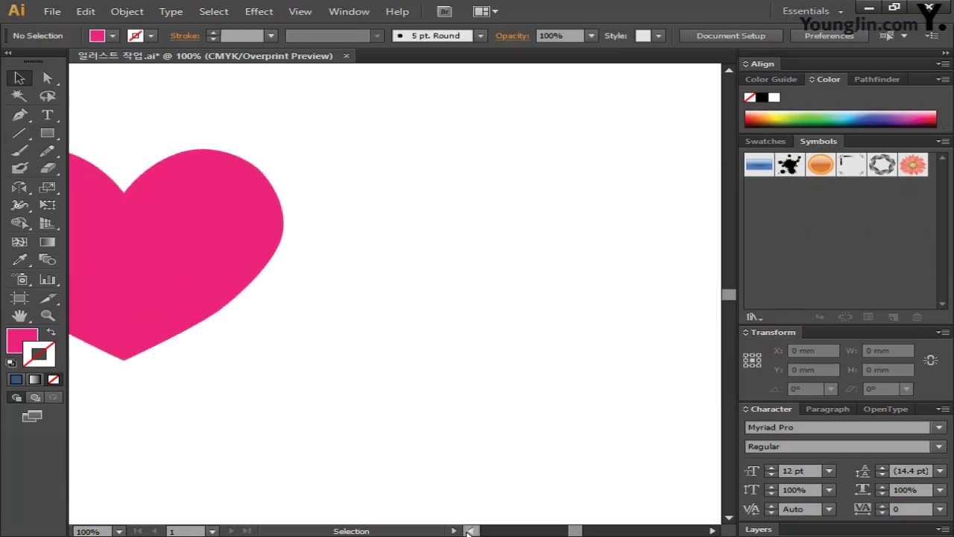
{"action": "left_click_drag", "start_coordinate": [48, 133], "coordinate": [125, 170]}
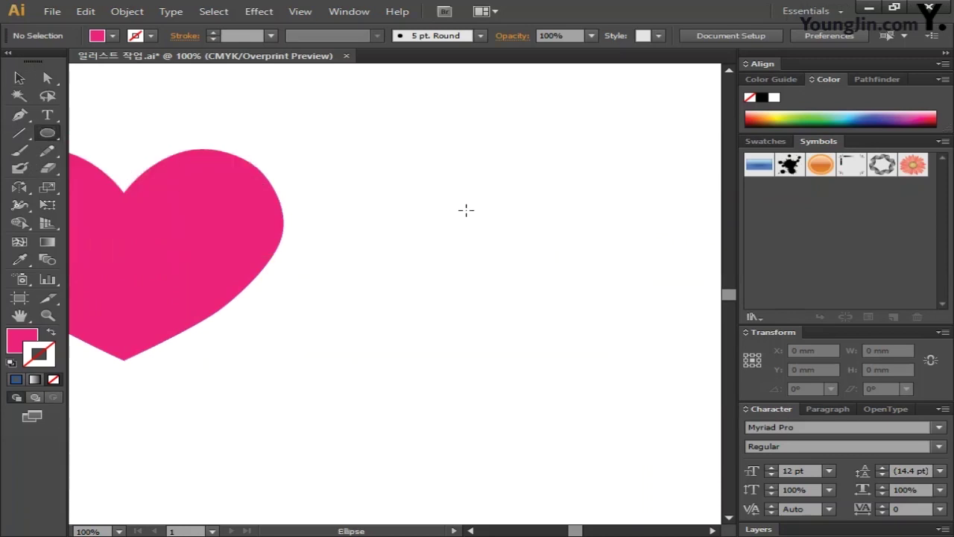
{"action": "left_click_drag", "start_coordinate": [461, 211], "coordinate": [502, 260]}
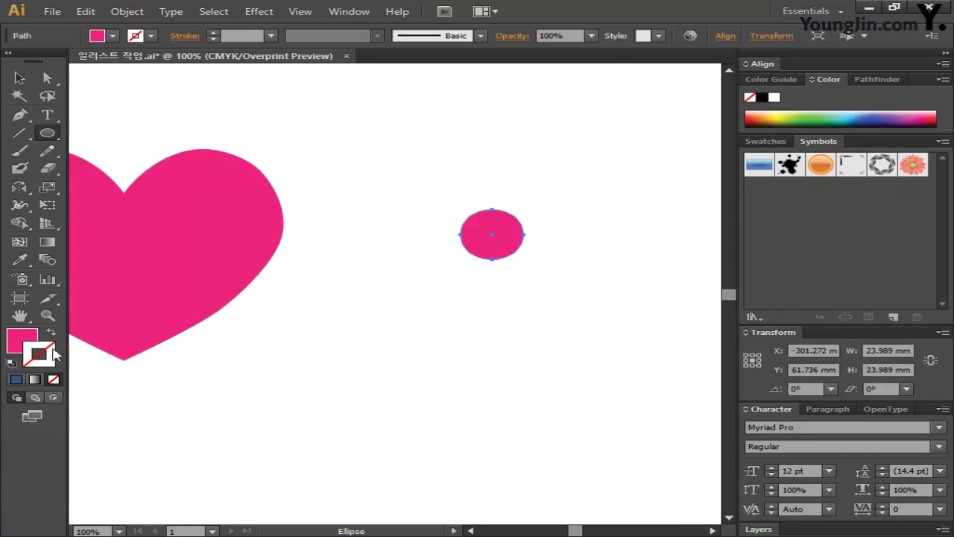
Swap the circle's fill and stroke, then set the stroke to black, C 0%, M 0%, Y 0%, K 100%.
{"action": "left_click", "coordinate": [54, 354]}
{"action": "key", "text": "shift+x"}
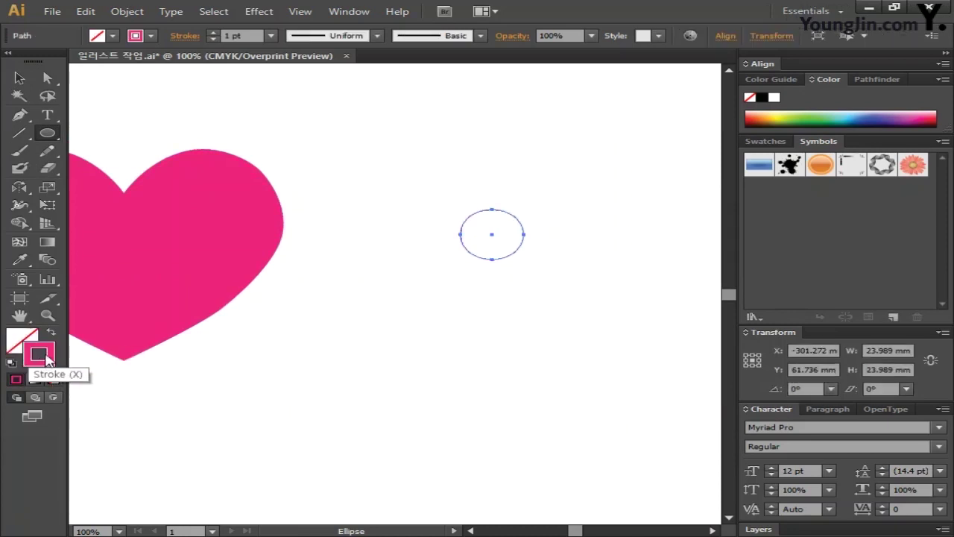
{"action": "double_click", "coordinate": [51, 359]}
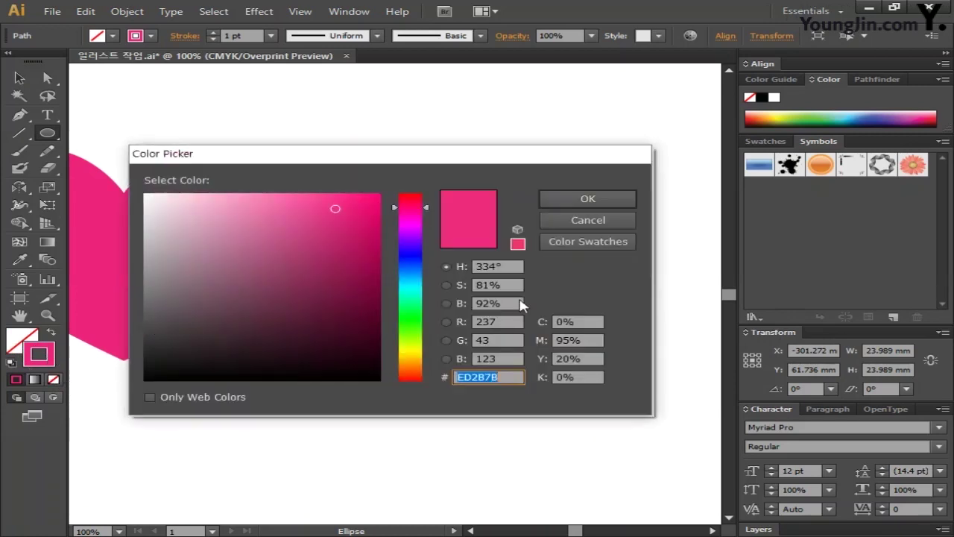
{"action": "key", "text": "Tab"}
{"action": "type", "text": "0"}
{"action": "key", "text": "Tab"}
{"action": "type", "text": "0"}
{"action": "key", "text": "Tab"}
{"action": "type", "text": "0\t100"}
{"action": "key", "text": "Return"}
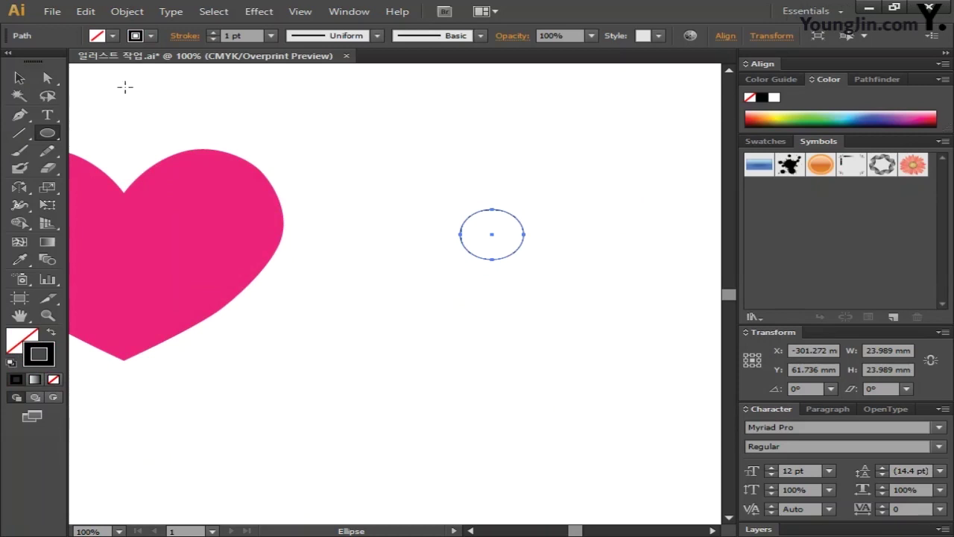
Delete the circle's bottom anchor point to leave an open upper semicircle.
{"action": "left_click", "coordinate": [47, 77]}
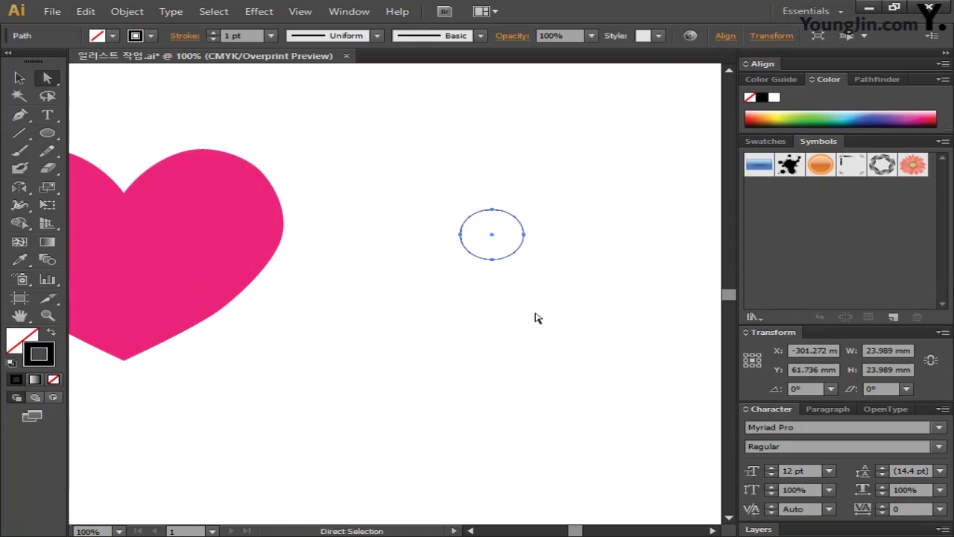
{"action": "left_click", "coordinate": [492, 259]}
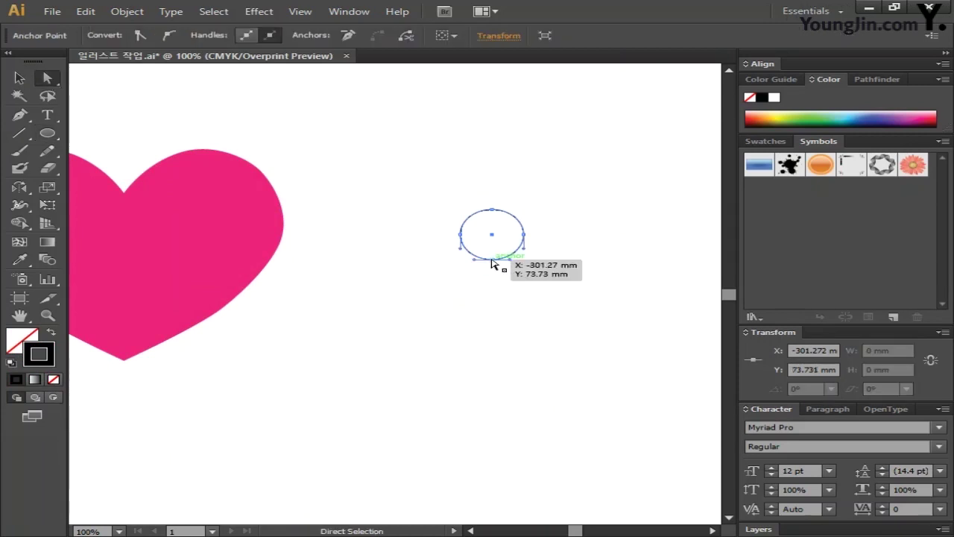
{"action": "key", "text": "Delete"}
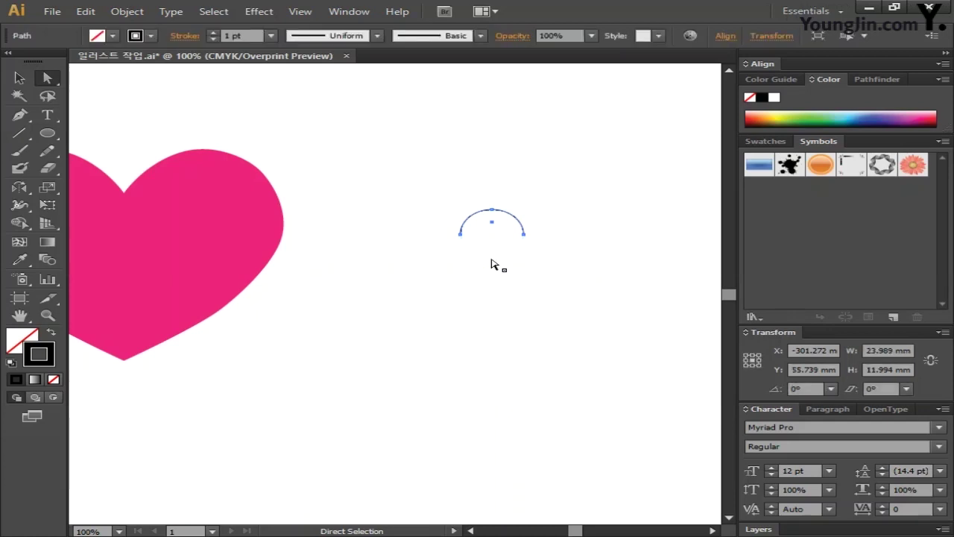
{"action": "left_click", "coordinate": [542, 281]}
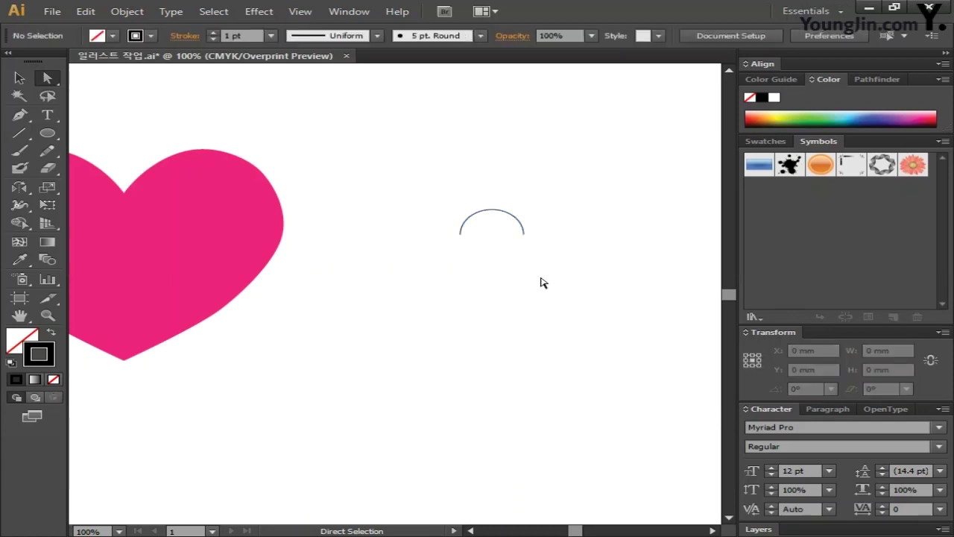
Draw horizontal line segments outward from both arc ends, a short one on the right and one about 50 mm long on the left.
{"action": "left_click", "coordinate": [18, 133]}
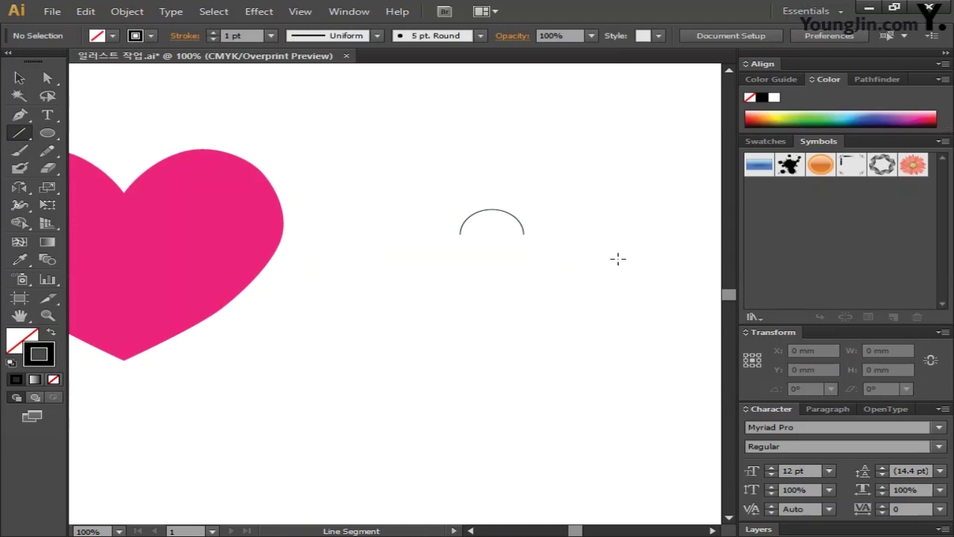
{"action": "left_click_drag", "start_coordinate": [523, 234], "coordinate": [578, 234]}
{"action": "left_click_drag", "start_coordinate": [459, 234], "coordinate": [328, 234]}
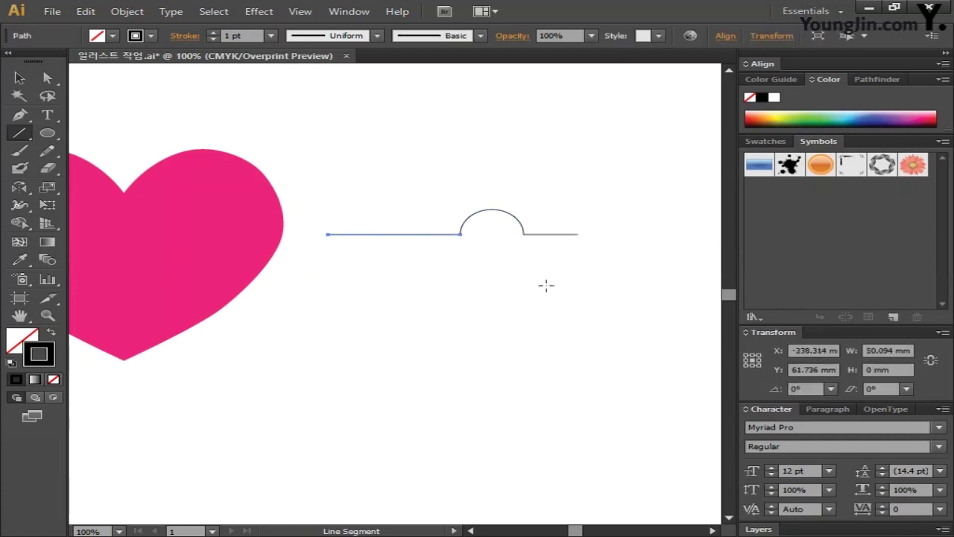
{"action": "key", "text": "a"}
{"action": "left_click", "coordinate": [522, 264]}
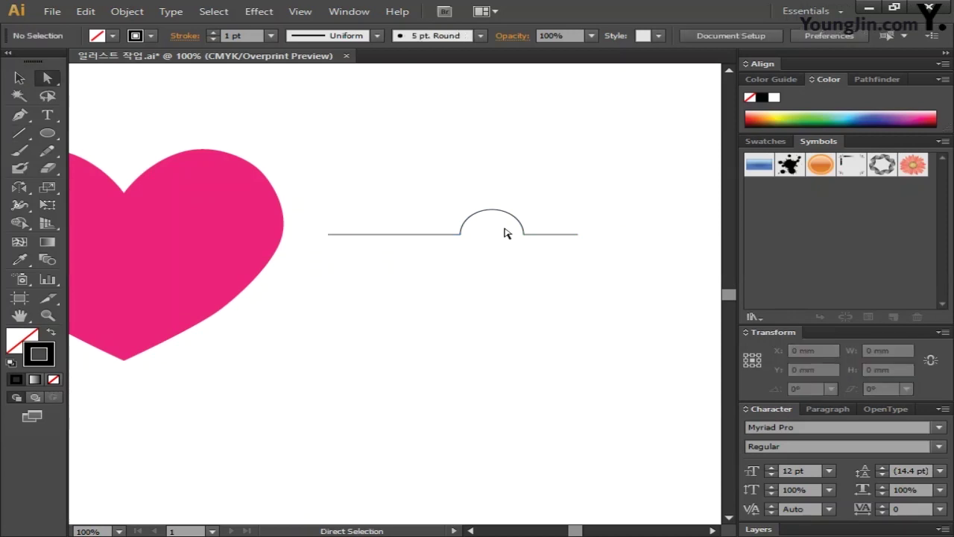
Join the semicircle's two ends to the adjoining horizontal line segments to form one continuous path.
{"action": "left_click_drag", "start_coordinate": [505, 223], "coordinate": [541, 250]}
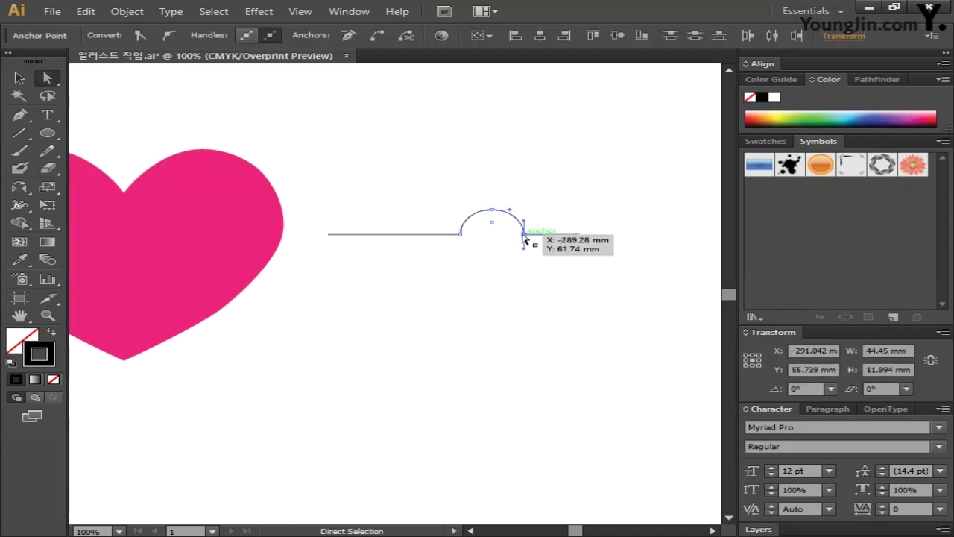
{"action": "right_click", "coordinate": [524, 237]}
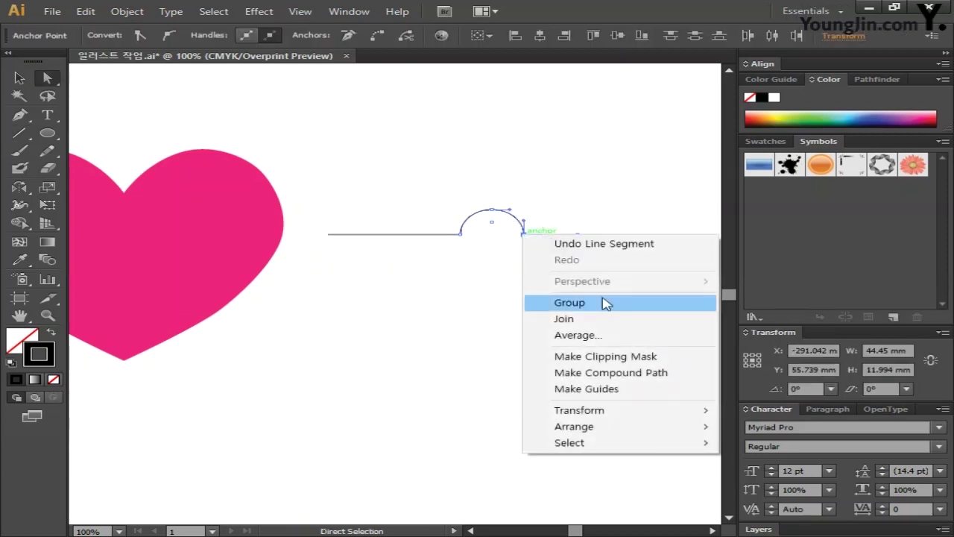
{"action": "left_click", "coordinate": [597, 322]}
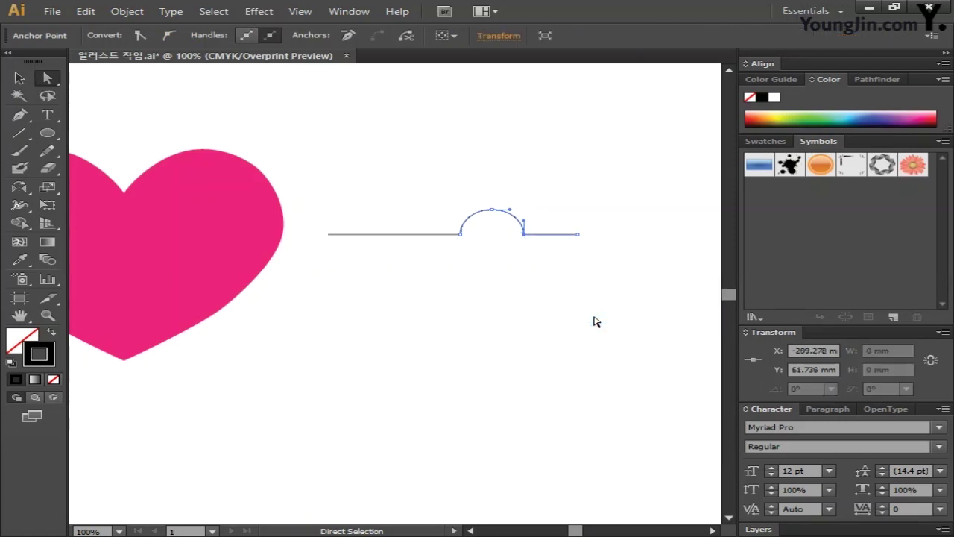
{"action": "left_click_drag", "start_coordinate": [442, 218], "coordinate": [478, 262]}
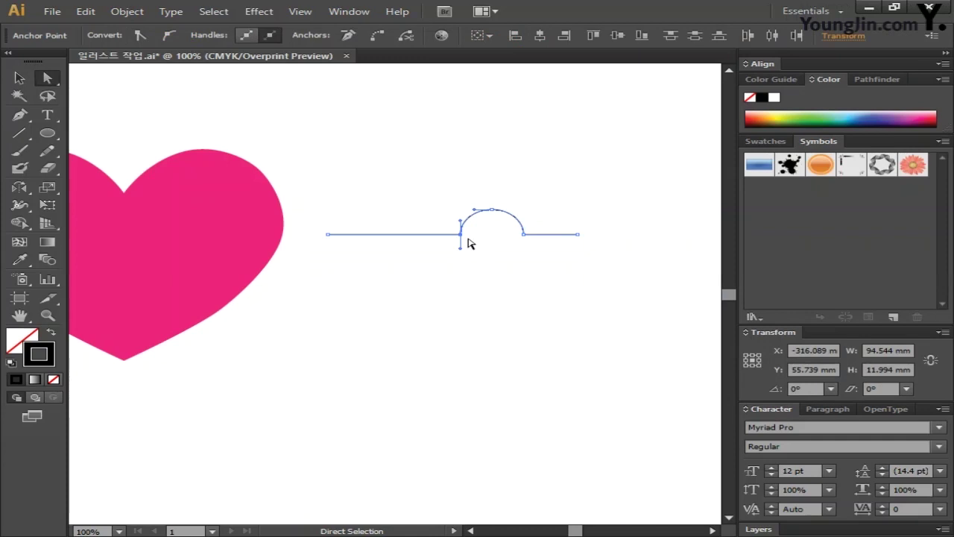
{"action": "right_click", "coordinate": [463, 237]}
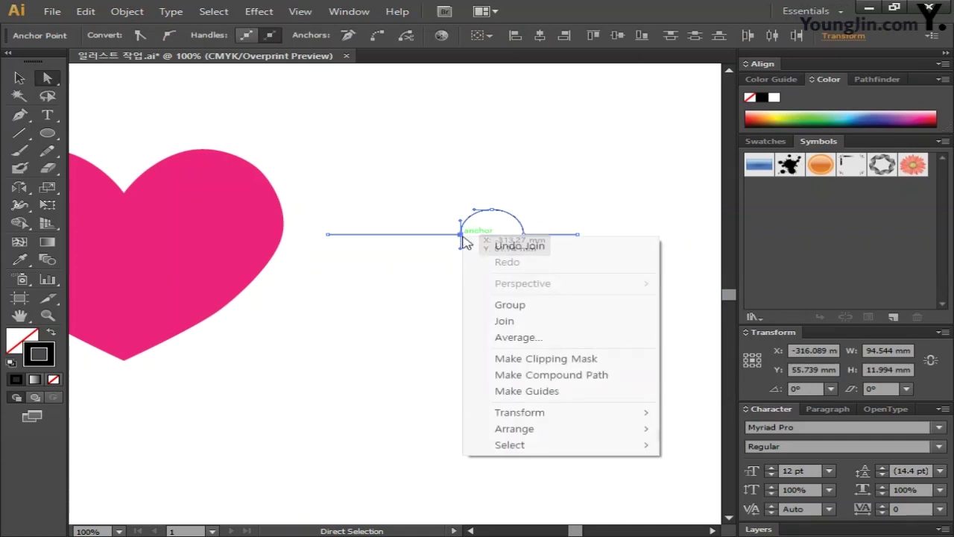
{"action": "left_click", "coordinate": [533, 322]}
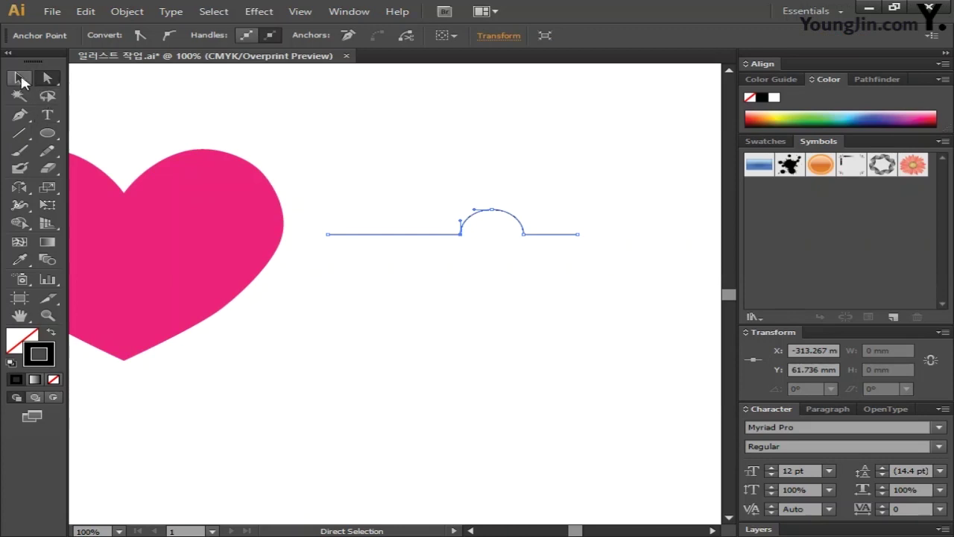
Rotate a copy of the line-and-arc path 90° about its right endpoint, and repeat the copy twice to complete a four-armed cross.
{"action": "left_click", "coordinate": [20, 77]}
{"action": "left_click", "coordinate": [439, 228]}
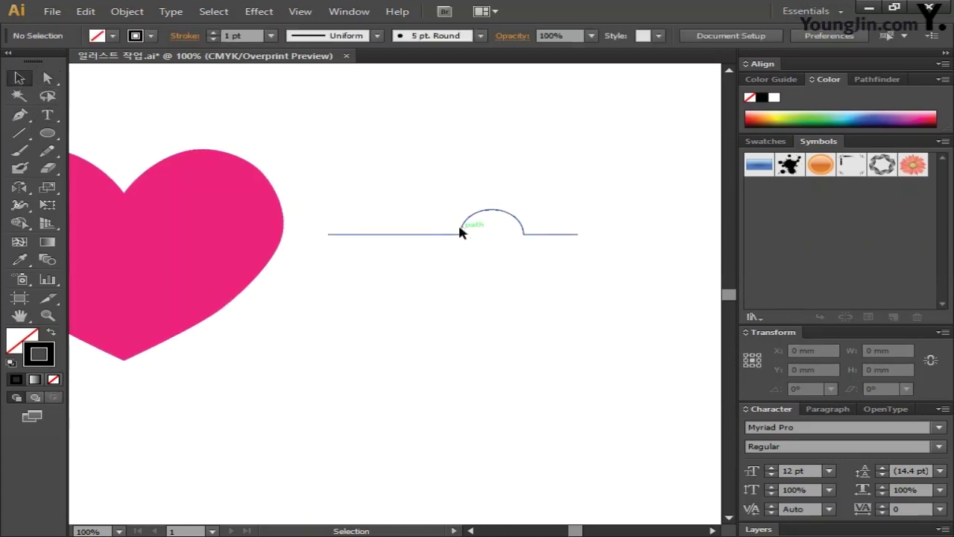
{"action": "left_click", "coordinate": [460, 233]}
{"action": "left_click_drag", "start_coordinate": [19, 187], "coordinate": [60, 191]}
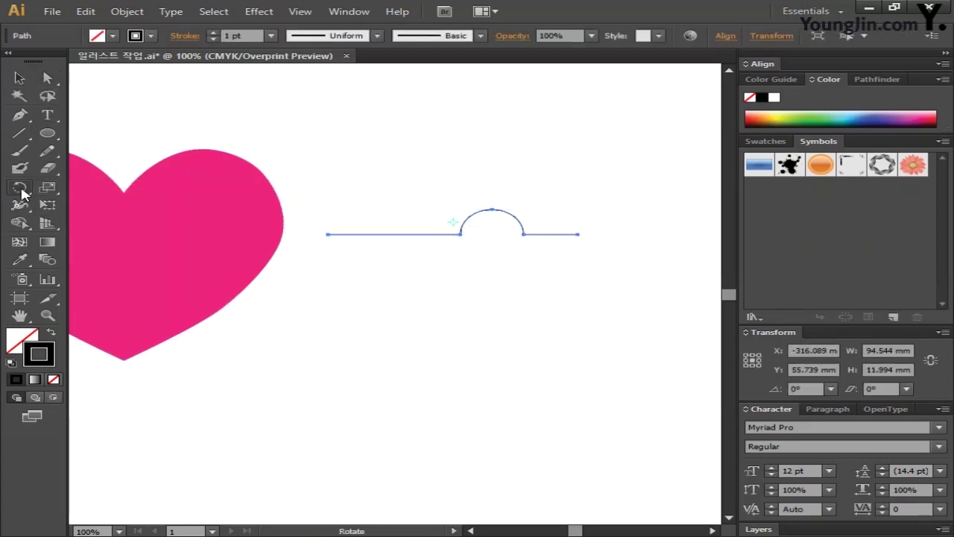
{"action": "left_click", "coordinate": [578, 234], "text": "alt"}
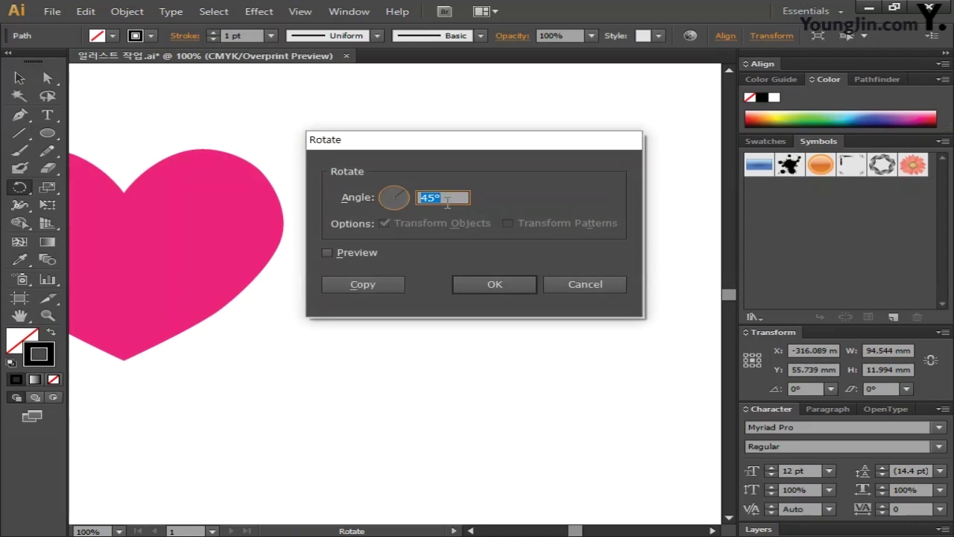
{"action": "type", "text": "90"}
{"action": "left_click", "coordinate": [370, 283]}
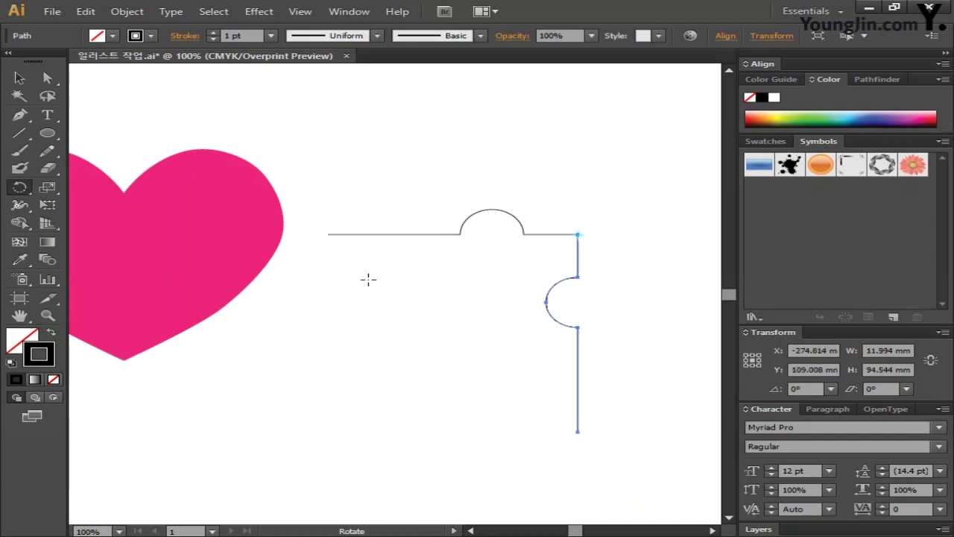
{"action": "key", "text": "ctrl+d"}
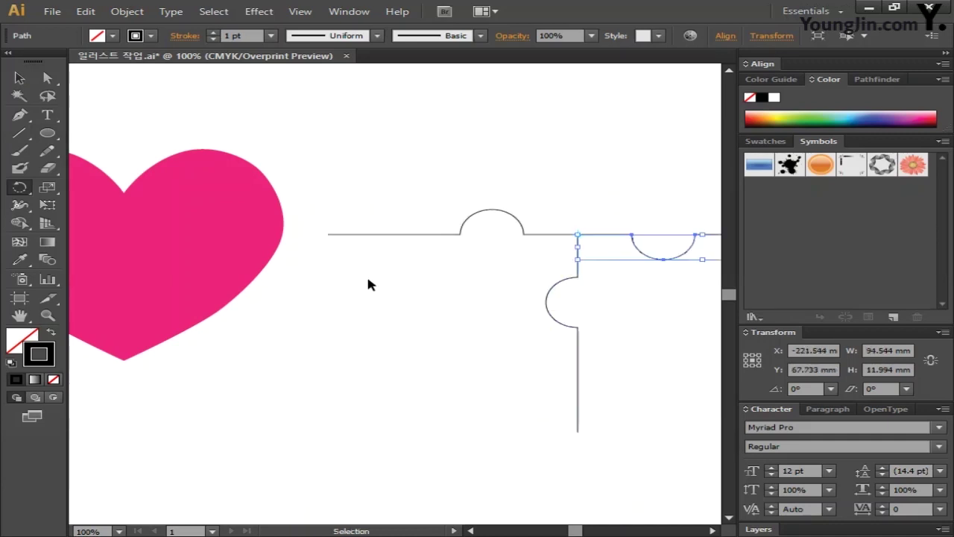
{"action": "key", "text": "ctrl+d"}
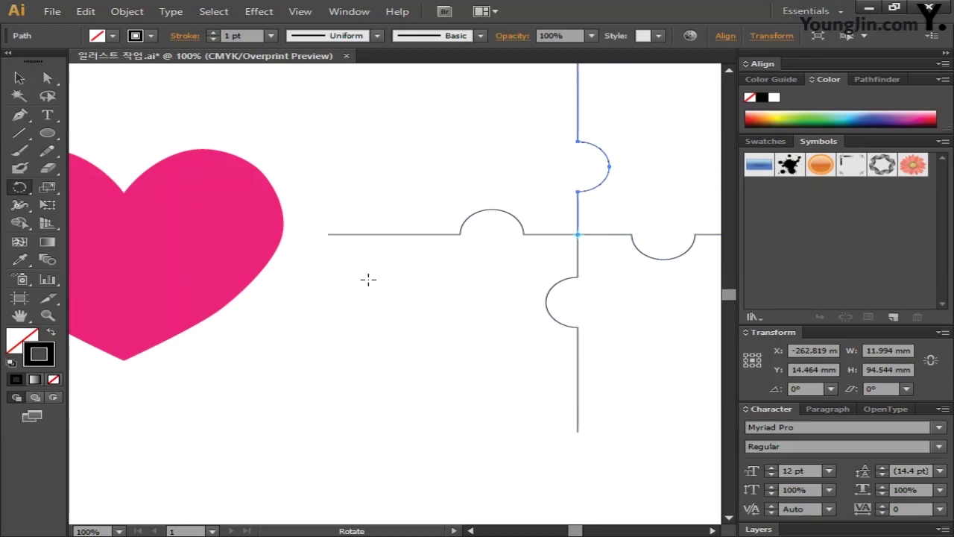
Group the four line-and-arc paths and move the group so its crossing point lies on the heart's vertical centre line.
{"action": "left_click", "coordinate": [19, 77]}
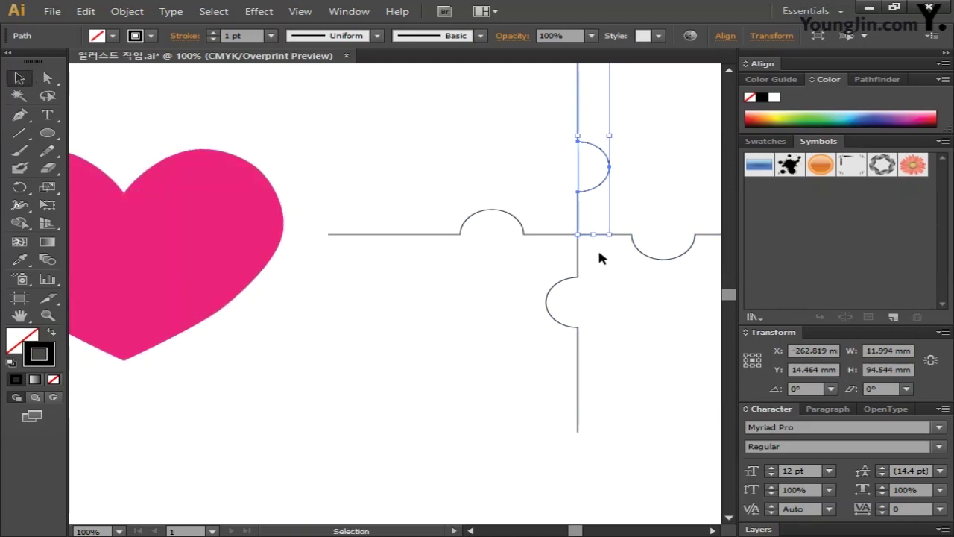
{"action": "left_click_drag", "start_coordinate": [508, 159], "coordinate": [655, 325]}
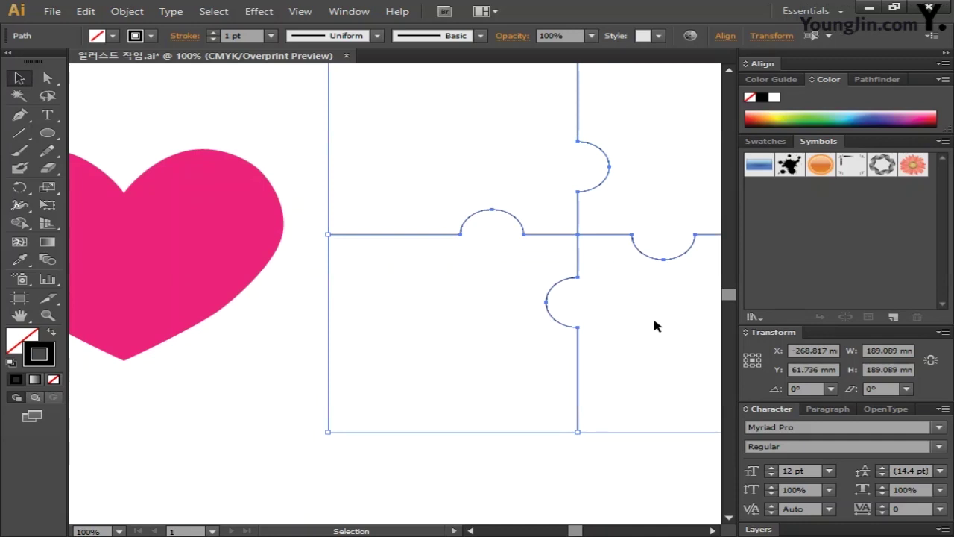
{"action": "key", "text": "ctrl+g"}
{"action": "left_click", "coordinate": [315, 333]}
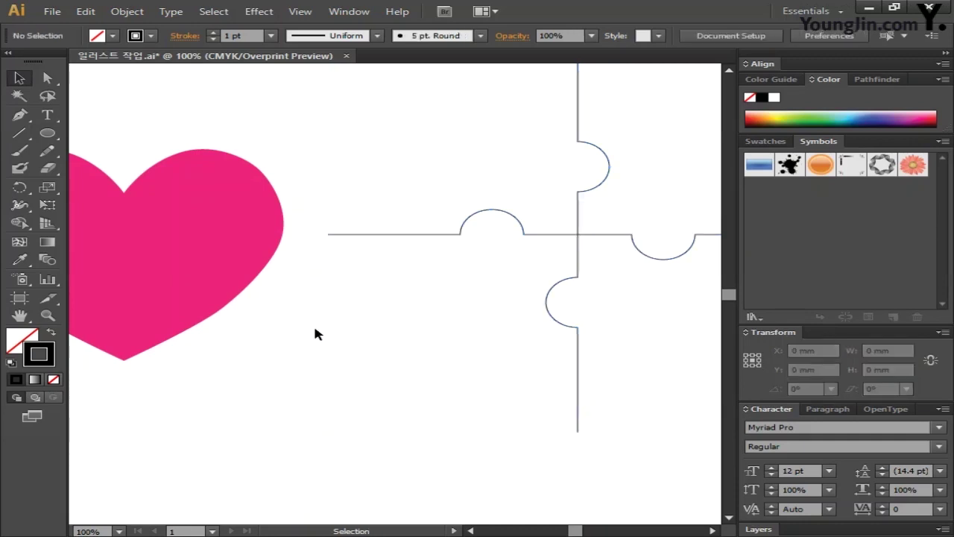
{"action": "left_click", "coordinate": [578, 239]}
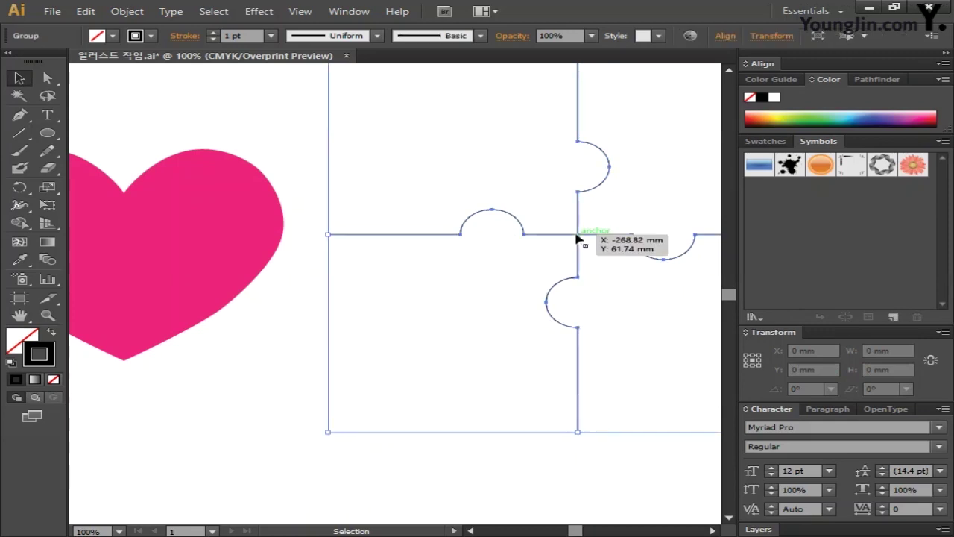
{"action": "left_click_drag", "start_coordinate": [578, 239], "coordinate": [124, 249]}
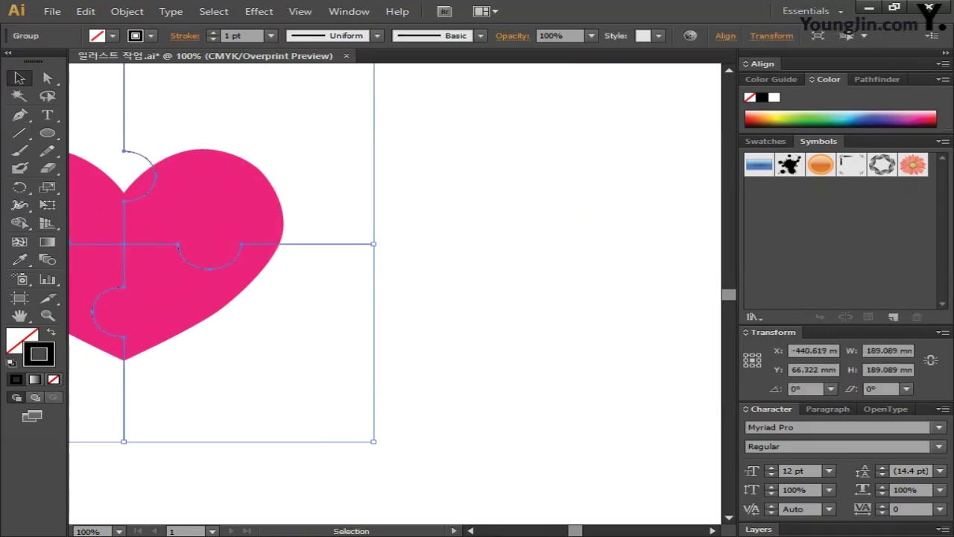
{"action": "left_click_drag", "start_coordinate": [313, 409], "coordinate": [551, 463]}
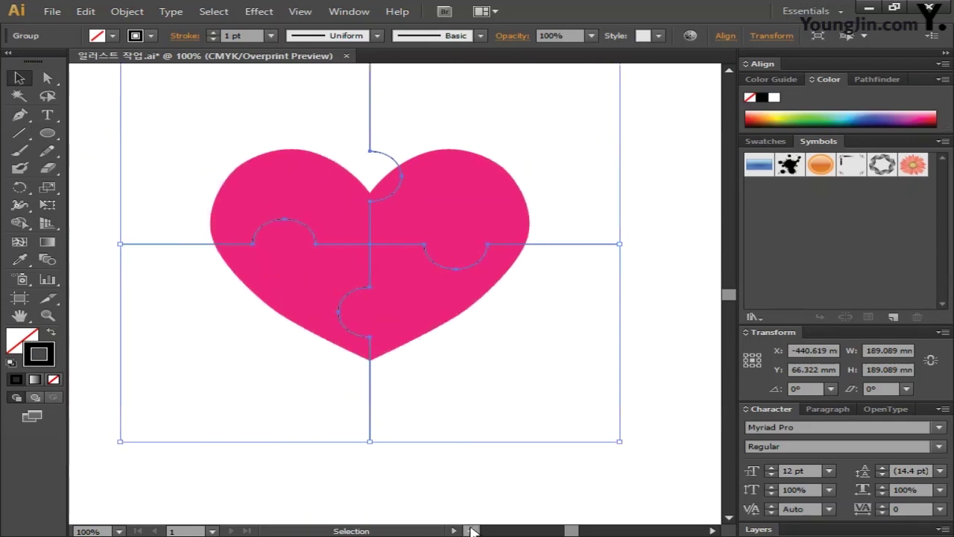
Align the heart and the cross-shaped line group to their vertical centres.
{"action": "left_click", "coordinate": [725, 36]}
{"action": "left_click", "coordinate": [155, 149]}
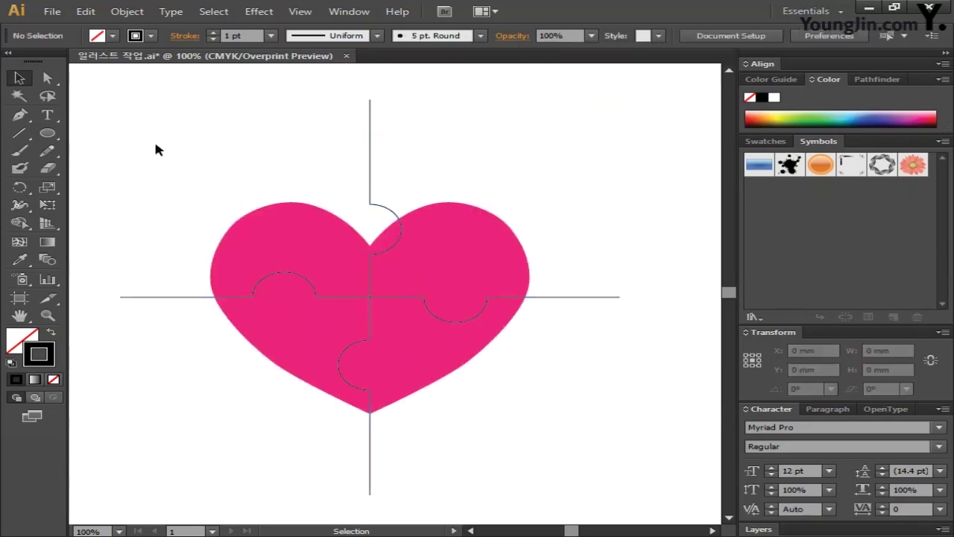
{"action": "key", "text": "ctrl+a"}
{"action": "left_click", "coordinate": [725, 36]}
{"action": "left_click", "coordinate": [685, 75]}
{"action": "left_click", "coordinate": [595, 109]}
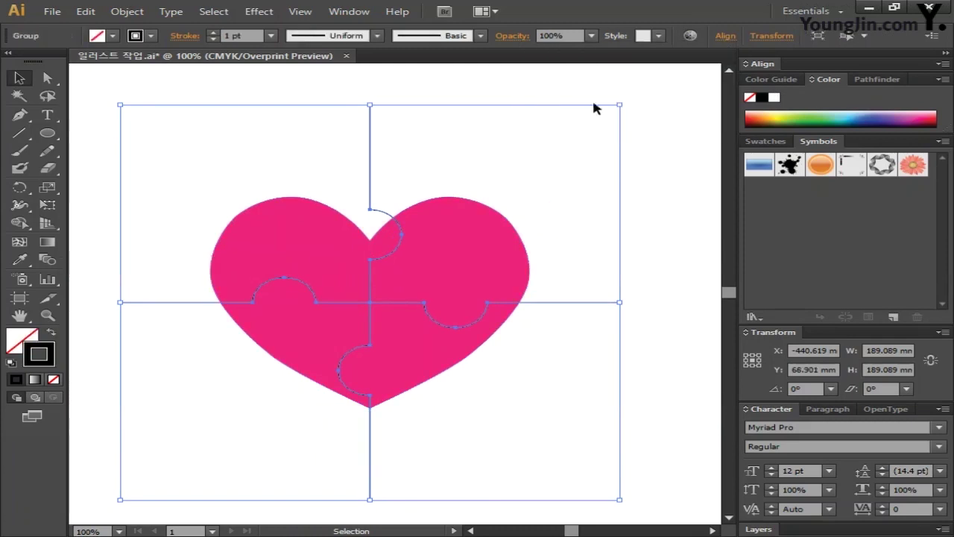
Scale the line group down to about 115 mm square over the heart and align the two objects to their vertical centres.
{"action": "left_click_drag", "start_coordinate": [619, 104], "coordinate": [507, 257]}
{"action": "left_click_drag", "start_coordinate": [271, 308], "coordinate": [371, 231]}
{"action": "left_click", "coordinate": [156, 145]}
{"action": "left_click_drag", "start_coordinate": [150, 145], "coordinate": [577, 453]}
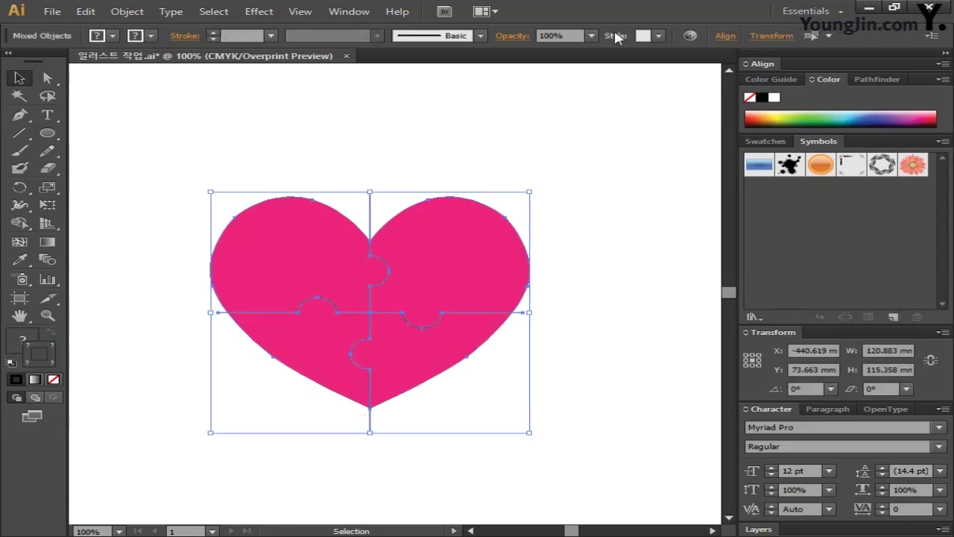
{"action": "left_click", "coordinate": [724, 36]}
{"action": "left_click", "coordinate": [681, 74]}
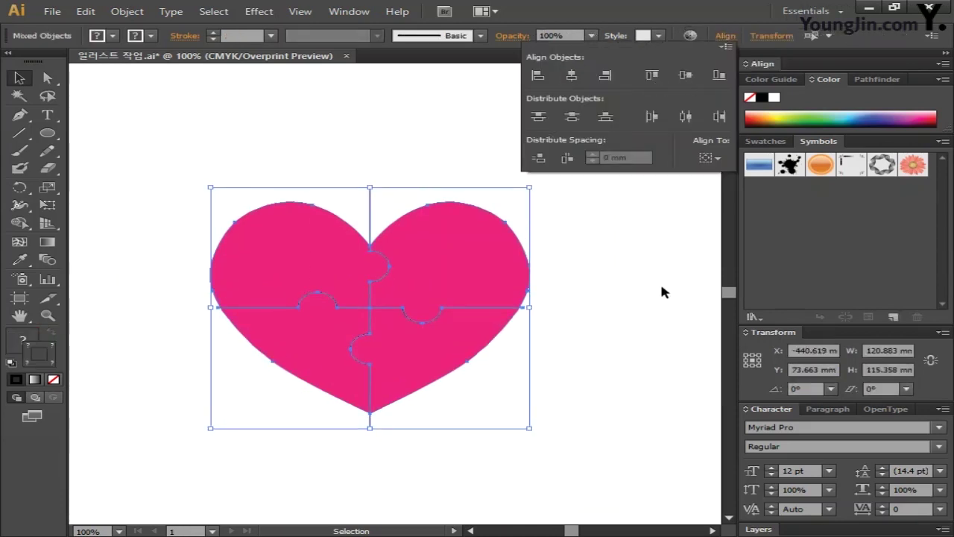
{"action": "left_click", "coordinate": [600, 284]}
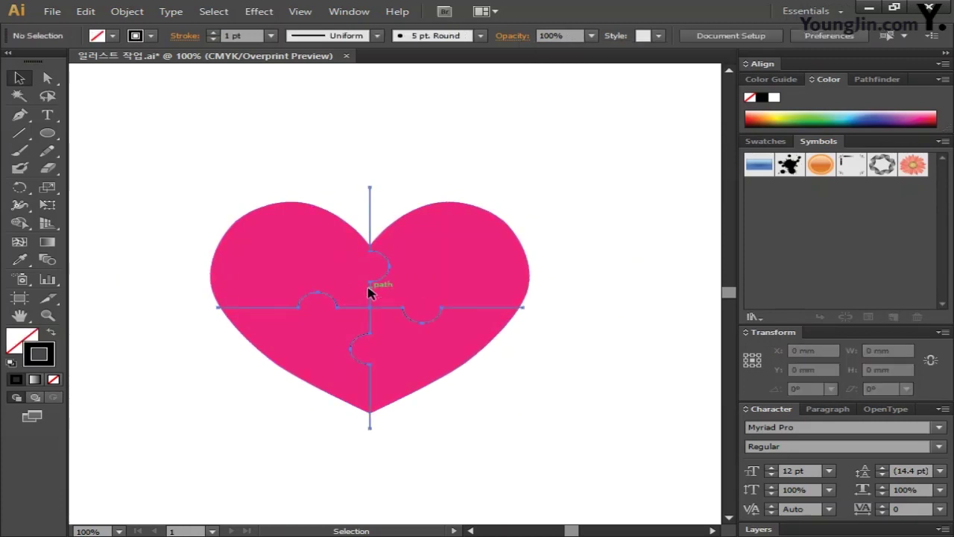
Set the stroke weight of the puzzle line group to 6 pt.
{"action": "left_click", "coordinate": [371, 291]}
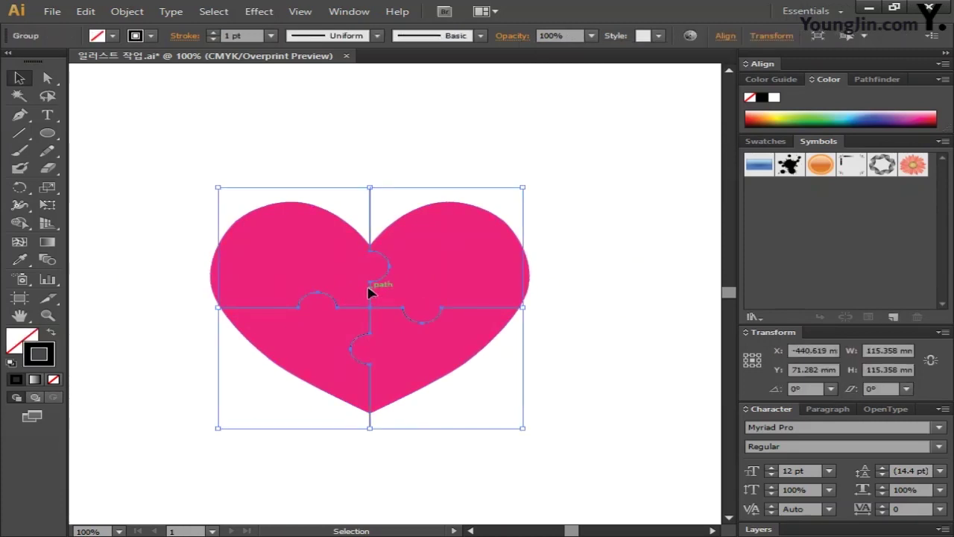
{"action": "left_click", "coordinate": [213, 32]}
{"action": "left_click", "coordinate": [214, 32]}
{"action": "left_click", "coordinate": [214, 34]}
{"action": "left_click", "coordinate": [214, 34]}
{"action": "left_click", "coordinate": [214, 34]}
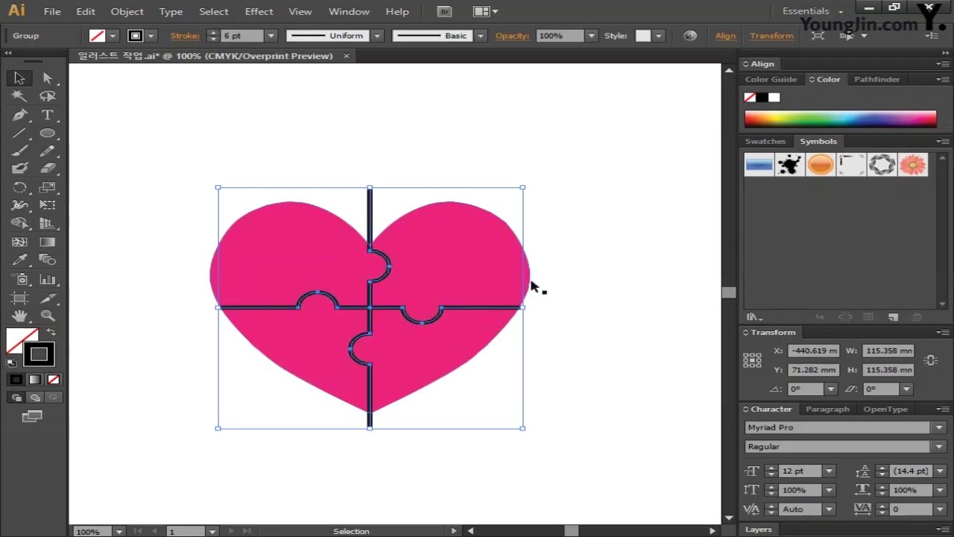
Convert the puzzle line group's strokes to filled shapes with Outline Stroke.
{"action": "left_click", "coordinate": [127, 11]}
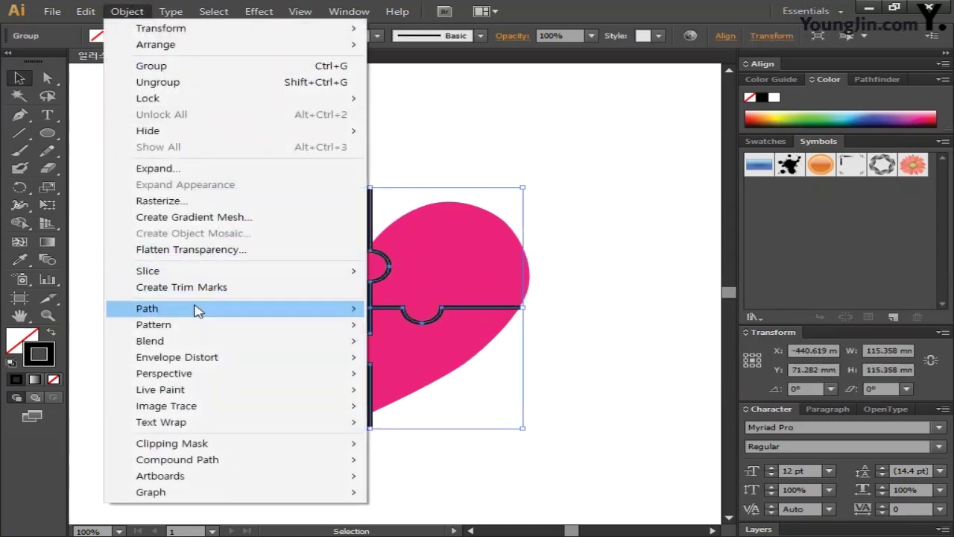
{"action": "mouse_move", "coordinate": [200, 311]}
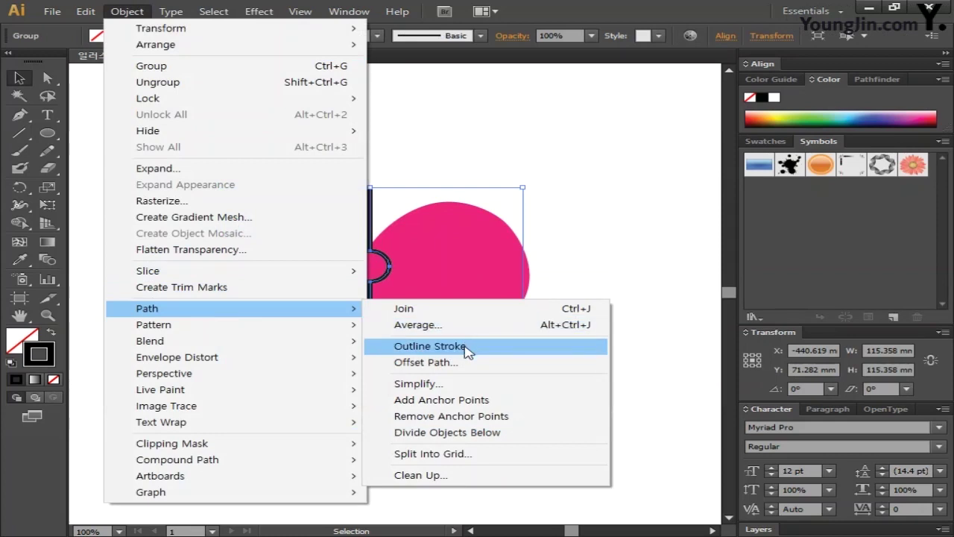
{"action": "left_click", "coordinate": [430, 346]}
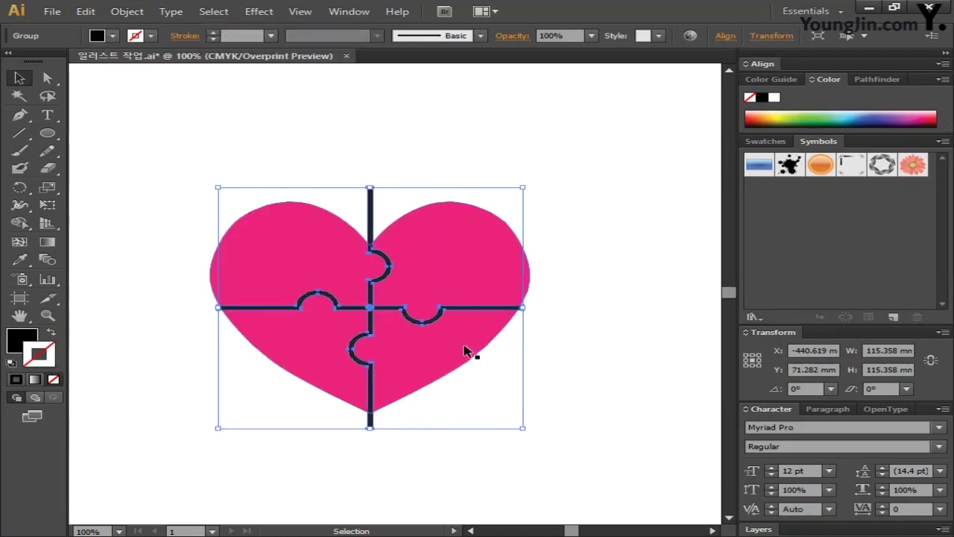
{"action": "left_click", "coordinate": [652, 343]}
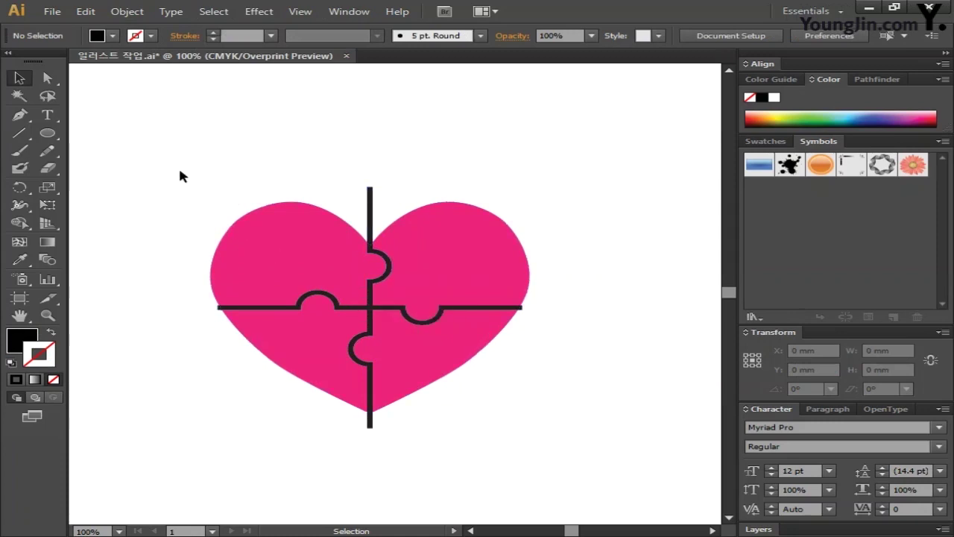
Subtract the outlined puzzle lines from the heart with Minus Front to cut it into four puzzle pieces.
{"action": "left_click_drag", "start_coordinate": [178, 168], "coordinate": [589, 458]}
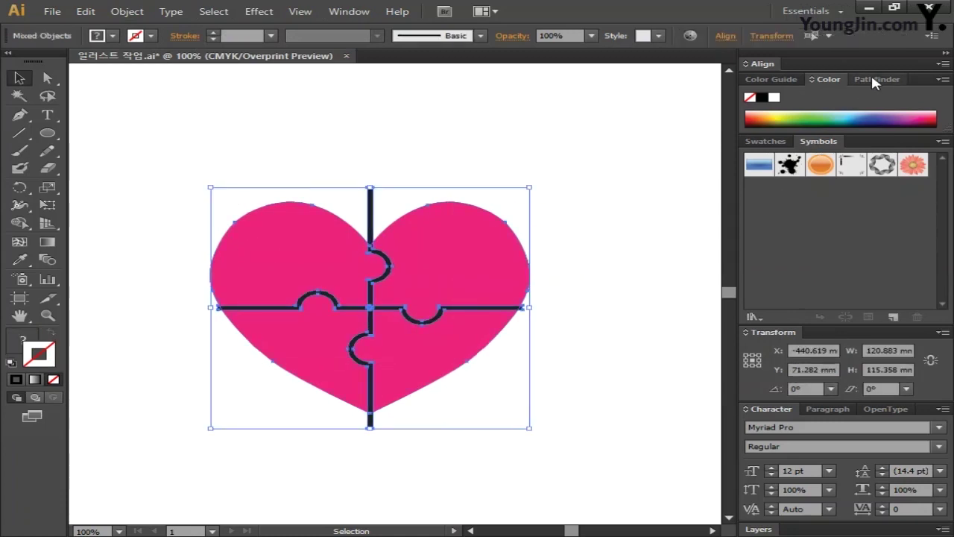
{"action": "left_click", "coordinate": [873, 80]}
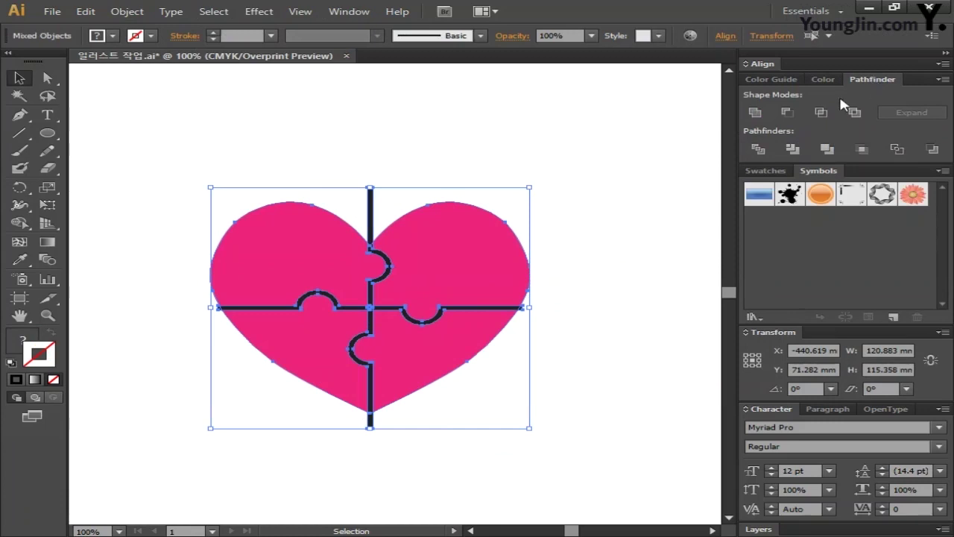
{"action": "left_click", "coordinate": [787, 113]}
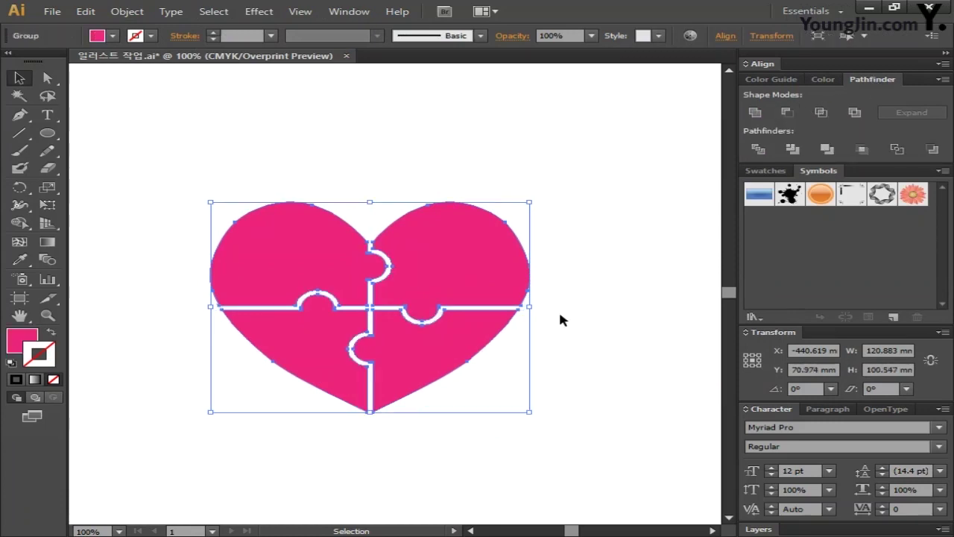
{"action": "left_click", "coordinate": [586, 299]}
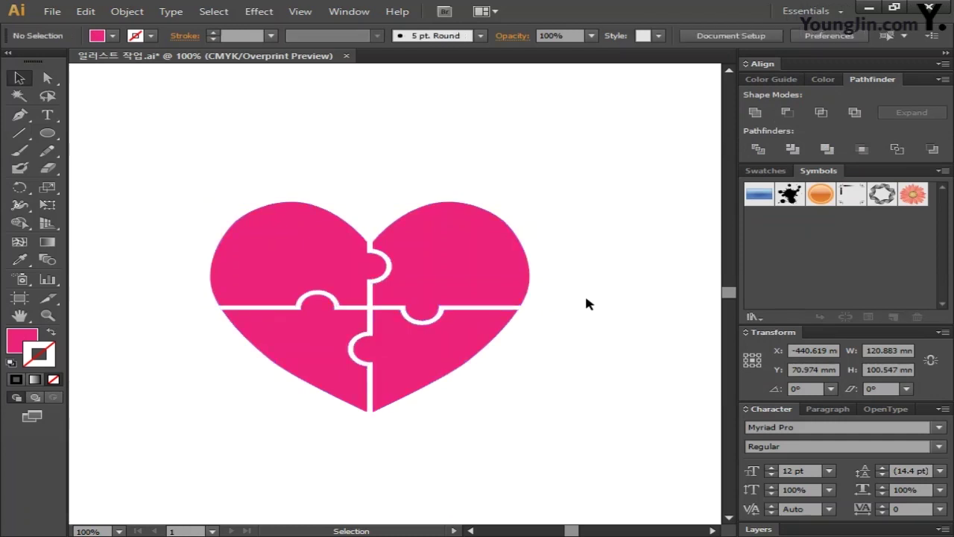
Add the letter "L" above the heart and format it in Myriad Pro Bold at 110 pt.
{"action": "key", "text": "t"}
{"action": "left_click", "coordinate": [268, 144]}
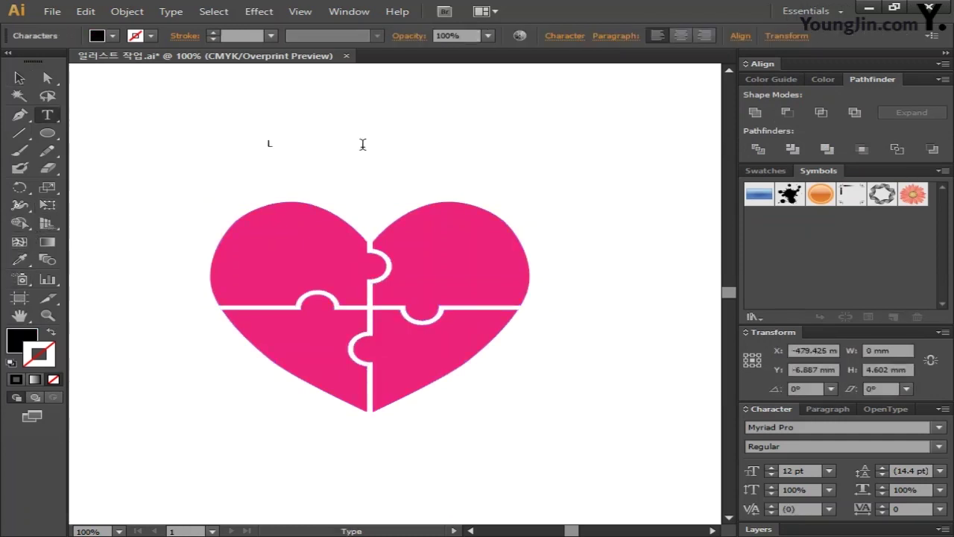
{"action": "type", "text": "4"}
{"action": "key", "text": "ctrl+a"}
{"action": "left_click", "coordinate": [939, 446]}
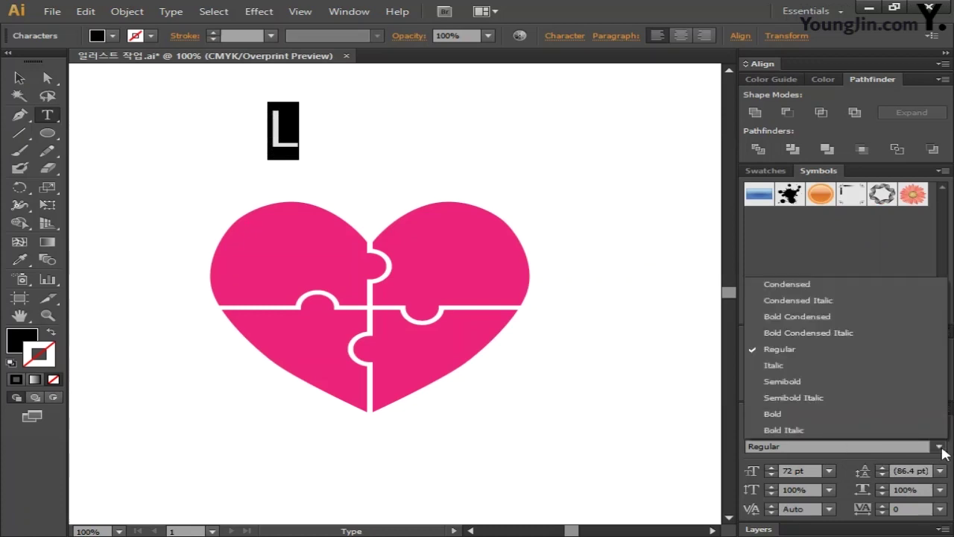
{"action": "left_click", "coordinate": [776, 403]}
{"action": "left_click", "coordinate": [771, 467]}
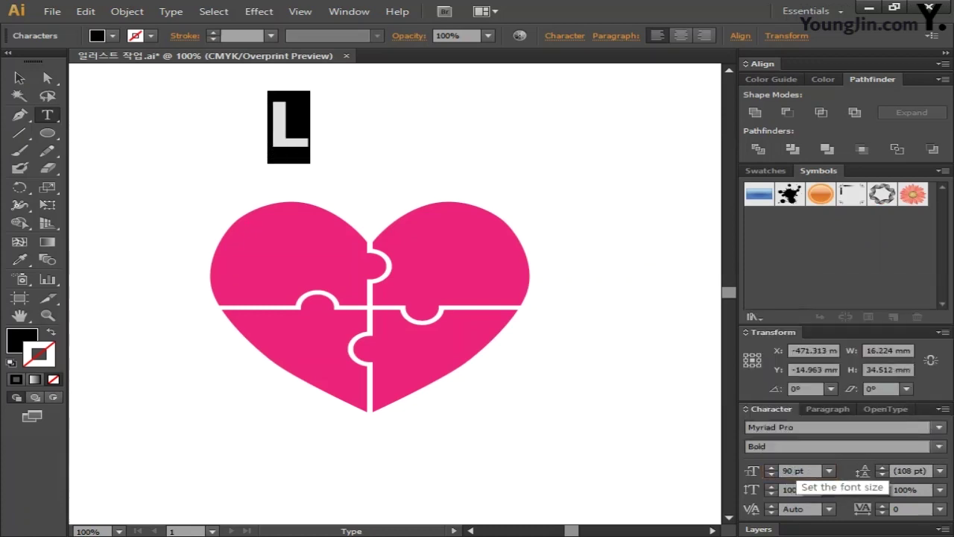
{"action": "left_click", "coordinate": [770, 468]}
{"action": "left_click", "coordinate": [770, 468]}
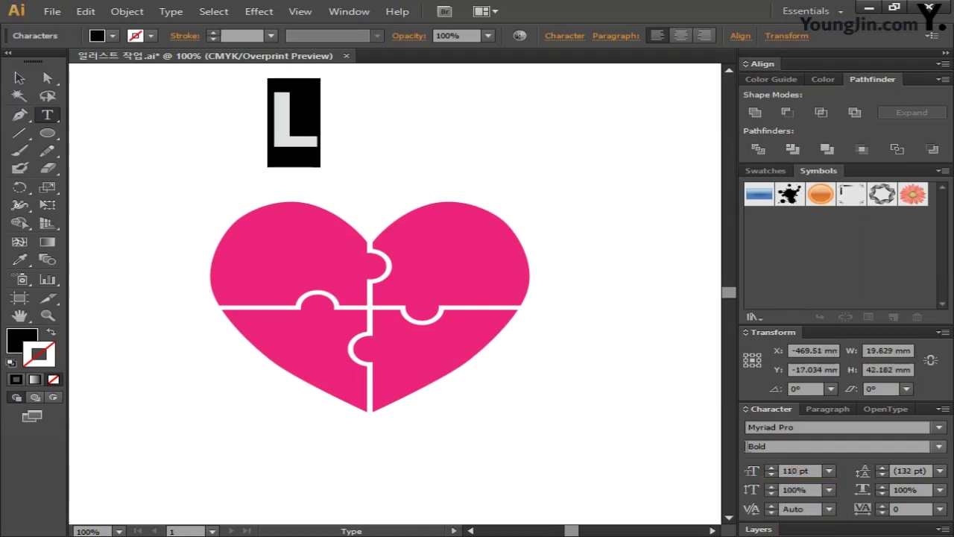
Move the letter L down onto the heart's upper-left puzzle piece.
{"action": "left_click", "coordinate": [28, 77]}
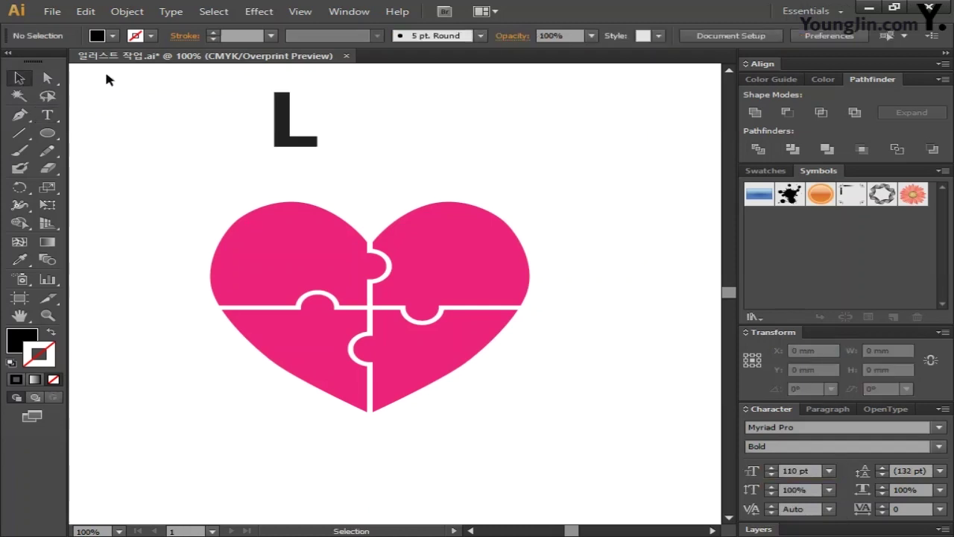
{"action": "left_click_drag", "start_coordinate": [281, 110], "coordinate": [278, 217]}
{"action": "left_click", "coordinate": [437, 176]}
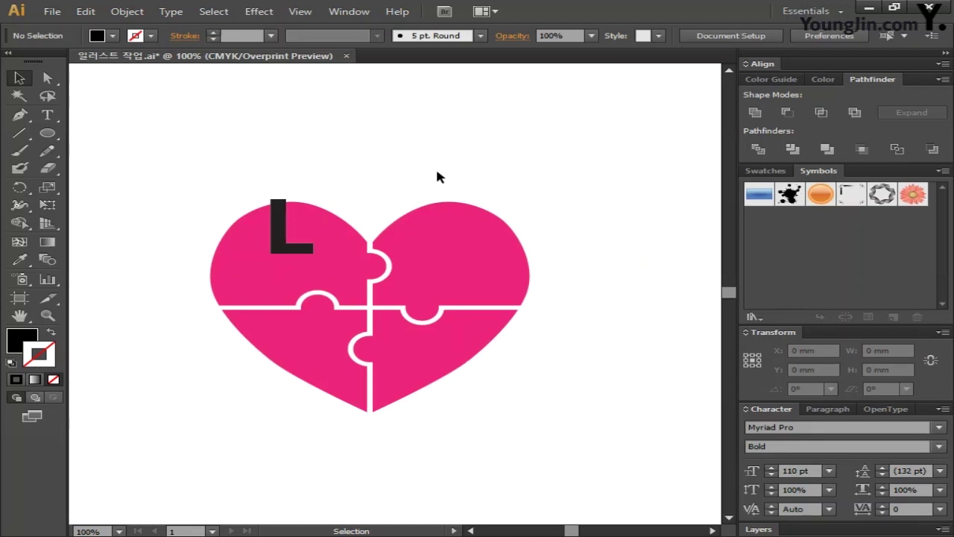
Add the letter "O" in the same lettering style and place it on the heart's upper-right puzzle piece.
{"action": "key", "text": "t"}
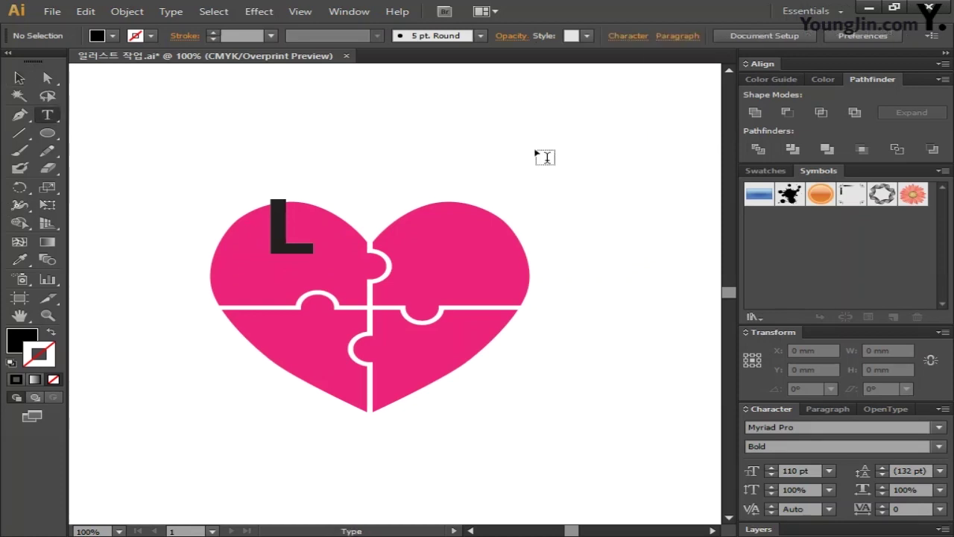
{"action": "left_click", "coordinate": [432, 154]}
{"action": "type", "text": "O"}
{"action": "key", "text": "Escape"}
{"action": "left_click_drag", "start_coordinate": [484, 118], "coordinate": [484, 219]}
Add the letter "V" in the same lettering style and place it on the heart's lower-left puzzle piece.
{"action": "key", "text": "t"}
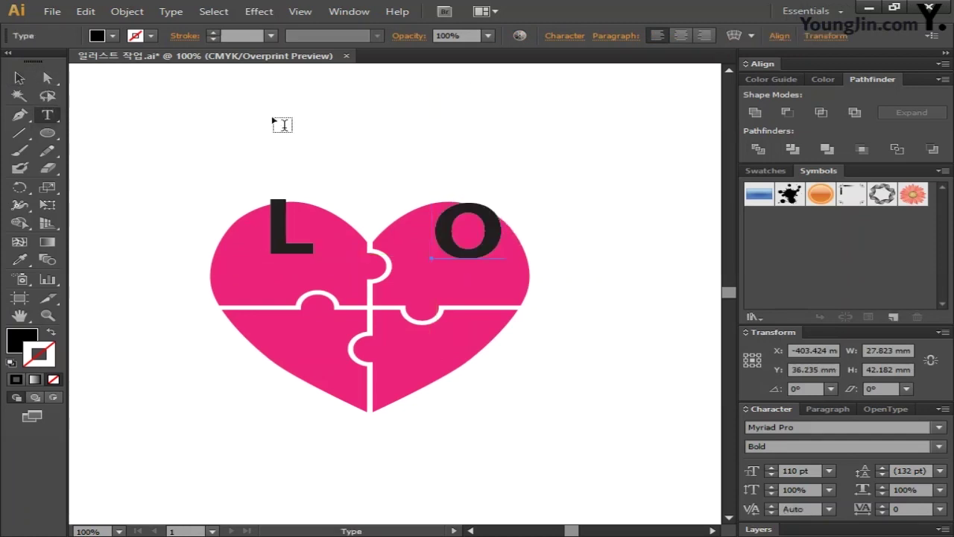
{"action": "left_click", "coordinate": [350, 134]}
{"action": "type", "text": "V"}
{"action": "key", "text": "Escape"}
{"action": "scroll", "coordinate": [382, 129], "scroll_direction": "down", "scroll_amount": 1}
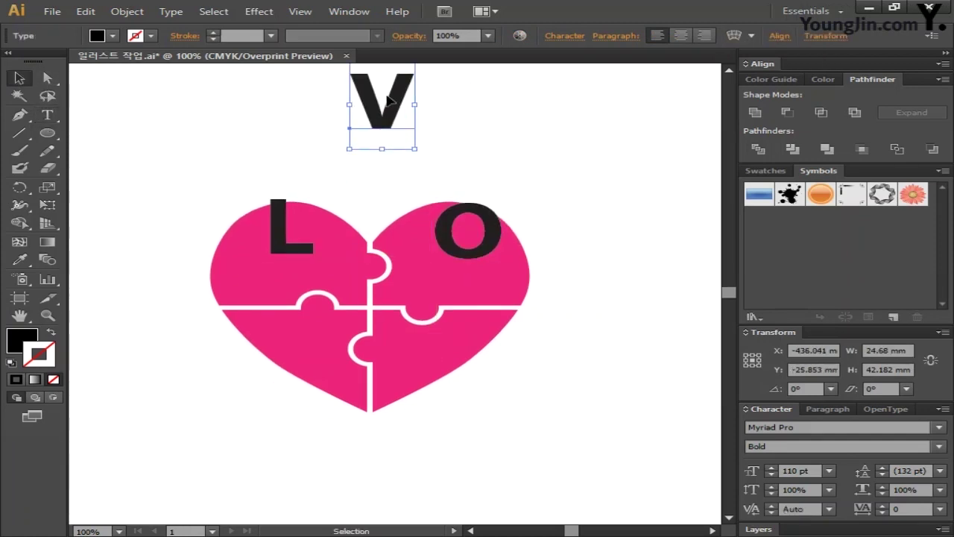
{"action": "left_click_drag", "start_coordinate": [378, 100], "coordinate": [310, 354]}
{"action": "left_click", "coordinate": [261, 379]}
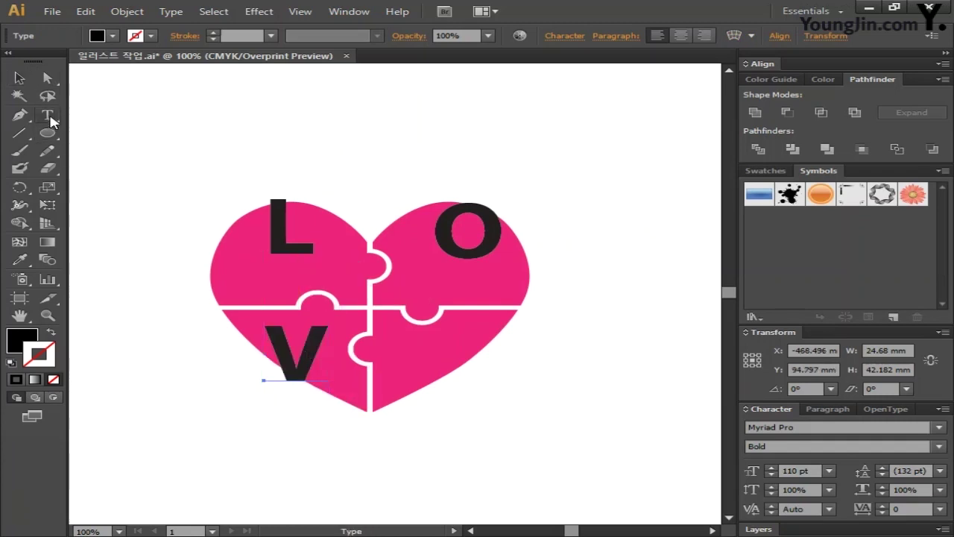
Add the letter "E" in the same lettering style and place it on the heart's lower-right puzzle piece.
{"action": "key", "text": "t"}
{"action": "left_click", "coordinate": [493, 406]}
{"action": "type", "text": "E"}
{"action": "key", "text": "Escape"}
{"action": "left_click_drag", "start_coordinate": [512, 382], "coordinate": [412, 369]}
{"action": "left_click", "coordinate": [172, 246]}
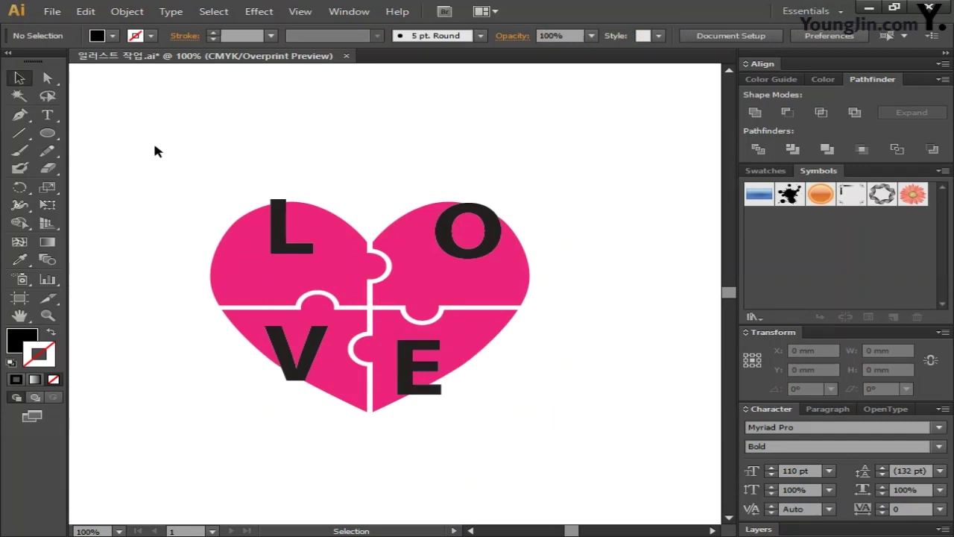
Subtract the four LOVE letters from the puzzle heart with Minus Front.
{"action": "left_click_drag", "start_coordinate": [154, 144], "coordinate": [550, 460]}
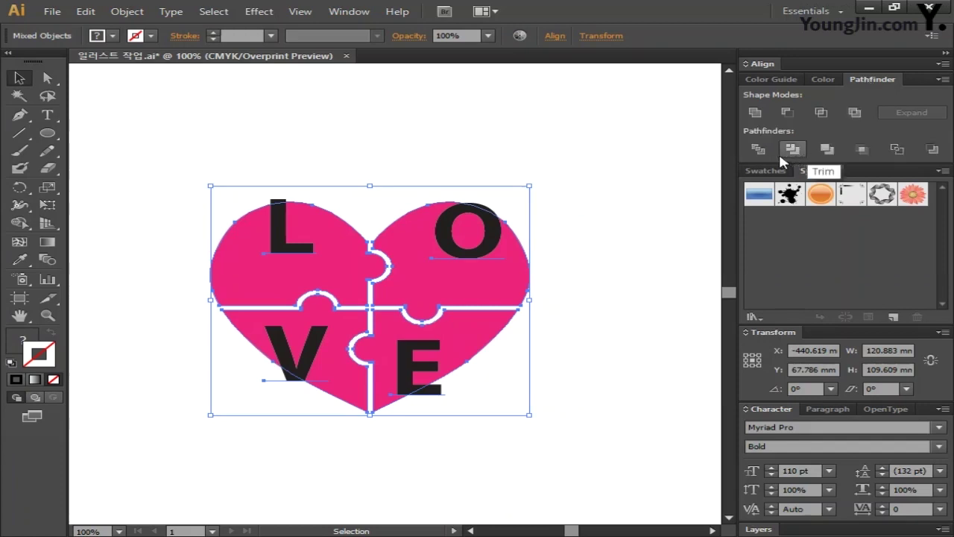
{"action": "left_click", "coordinate": [788, 113]}
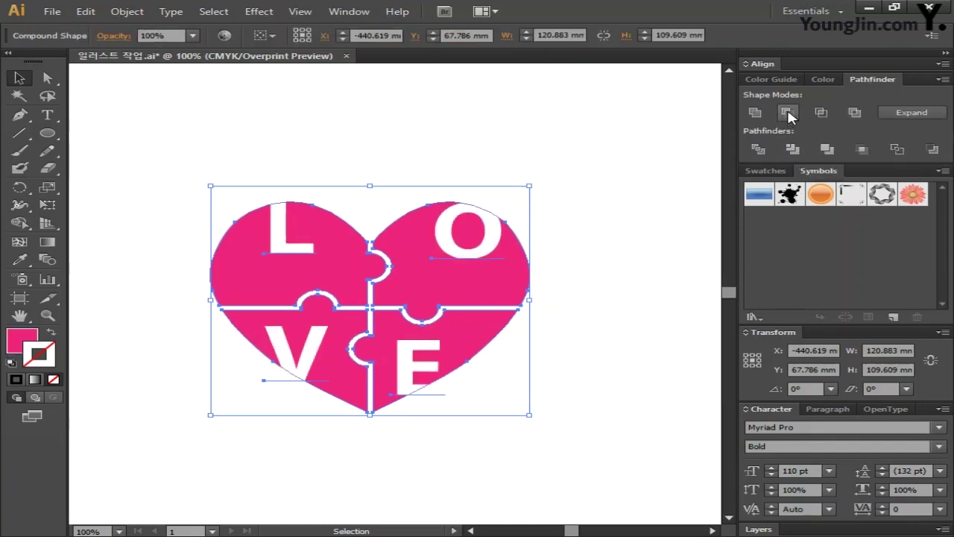
{"action": "left_click", "coordinate": [608, 240]}
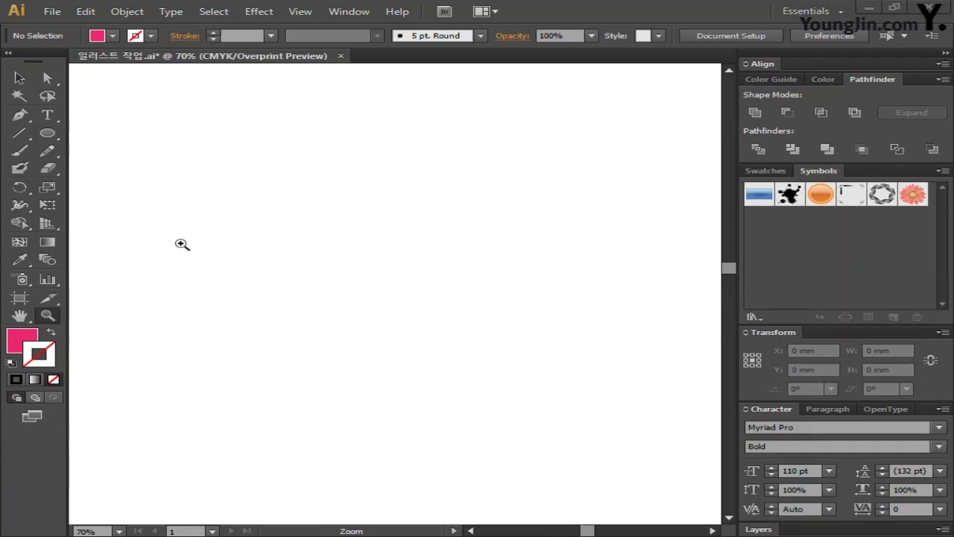
Draw a pink square about 135 mm wide on an empty area and apply a Linear gradient to its stroke.
{"action": "left_click_drag", "start_coordinate": [51, 136], "coordinate": [71, 132]}
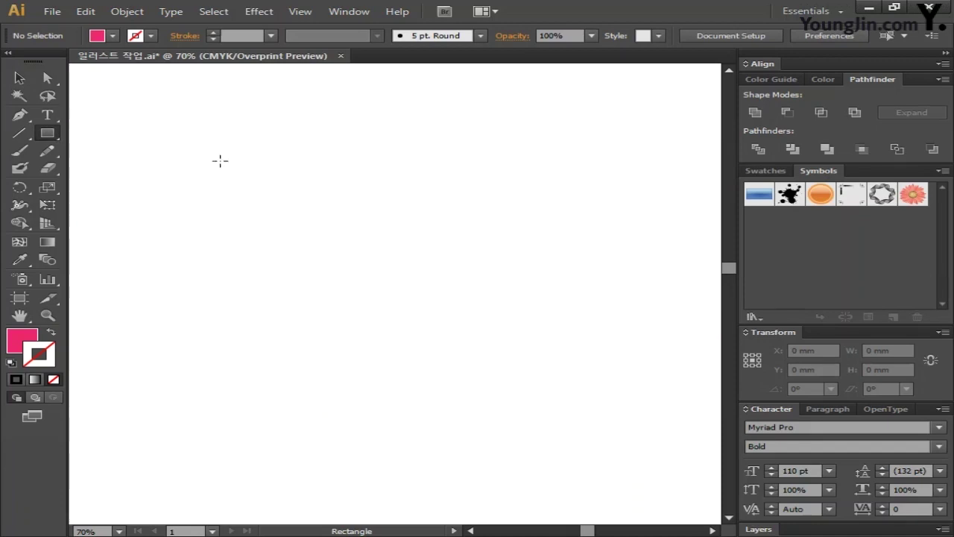
{"action": "mouse_move", "coordinate": [220, 161]}
{"action": "left_mouse_down"}
{"action": "mouse_move", "coordinate": [436, 296]}
{"action": "mouse_move", "coordinate": [516, 328]}
{"action": "mouse_move", "coordinate": [470, 317]}
{"action": "left_mouse_up"}
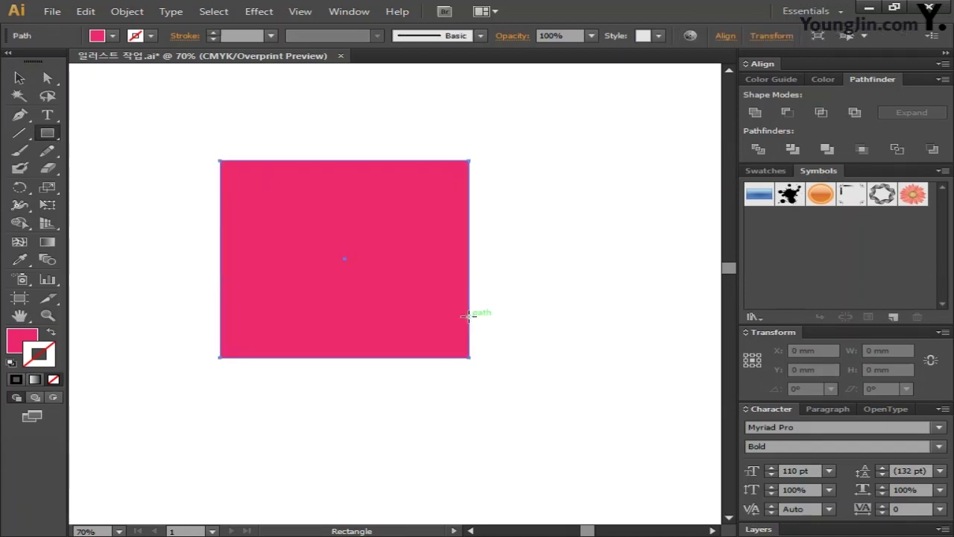
{"action": "double_click", "coordinate": [48, 242]}
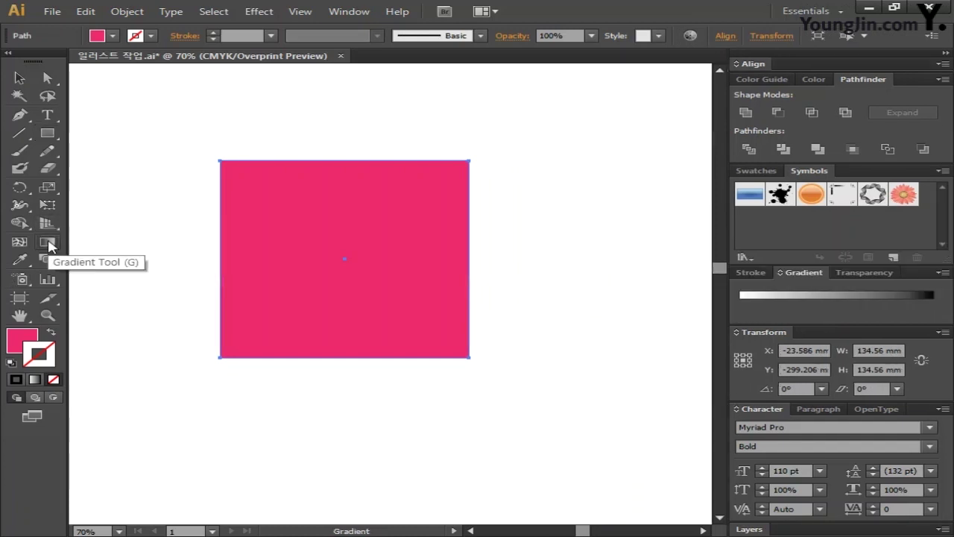
{"action": "left_click", "coordinate": [942, 272]}
{"action": "left_click", "coordinate": [923, 277]}
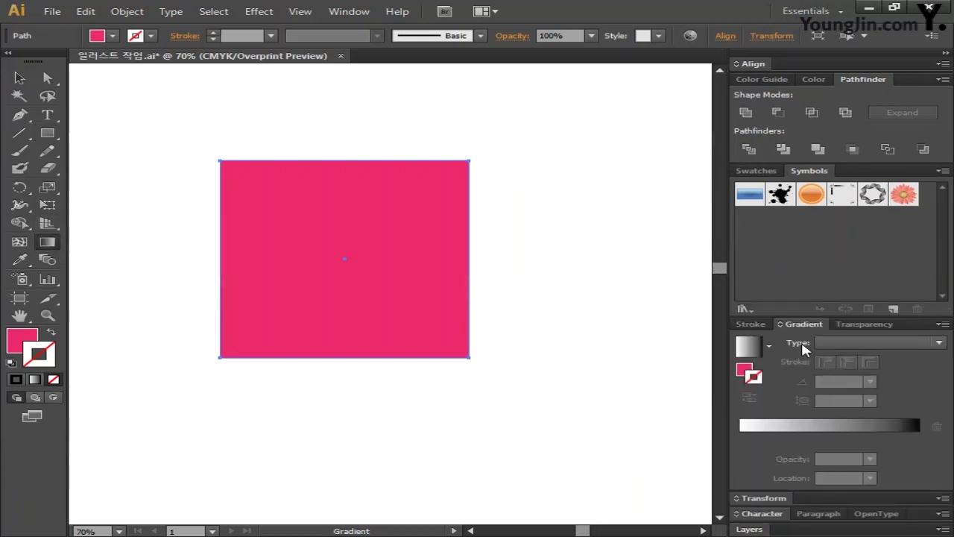
{"action": "left_click", "coordinate": [837, 343]}
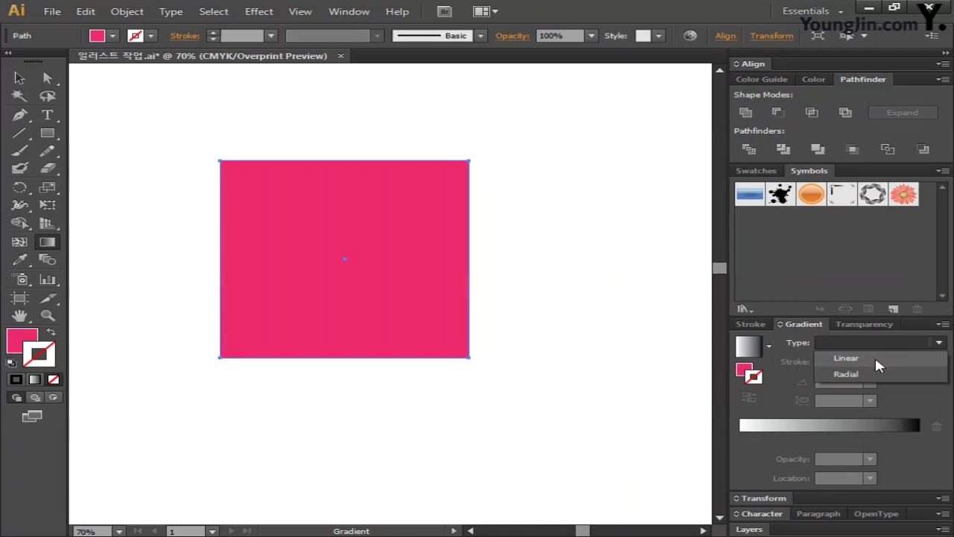
{"action": "left_click", "coordinate": [847, 359]}
Set the gradient angle to -45° and add two colour stops between the white and black end stops.
{"action": "left_click", "coordinate": [801, 382]}
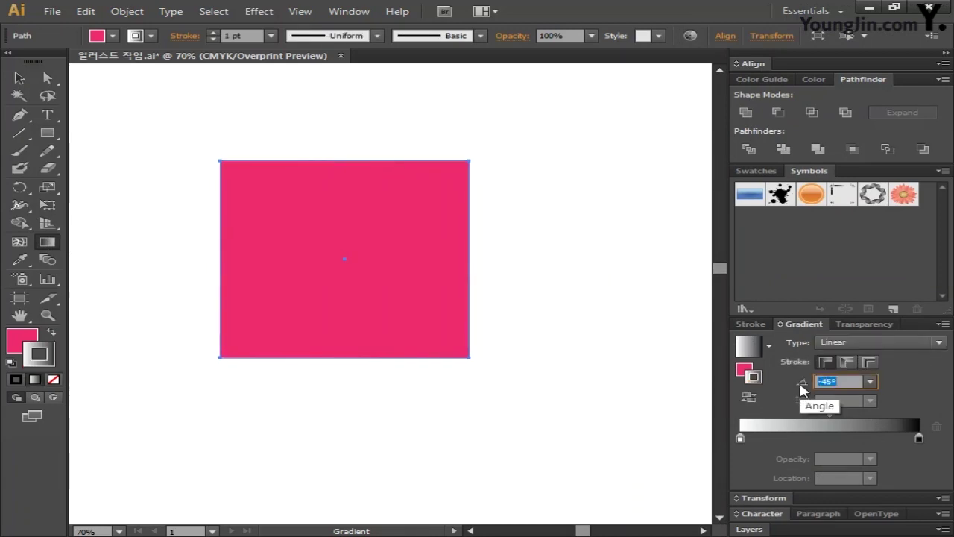
{"action": "type", "text": "-"}
{"action": "key", "text": "Return"}
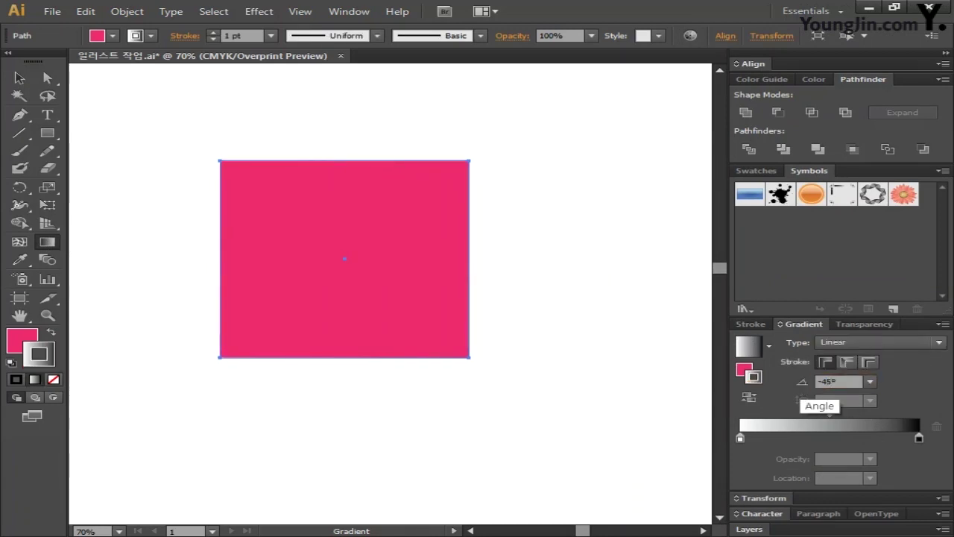
{"action": "left_click", "coordinate": [782, 437]}
{"action": "left_click", "coordinate": [844, 438]}
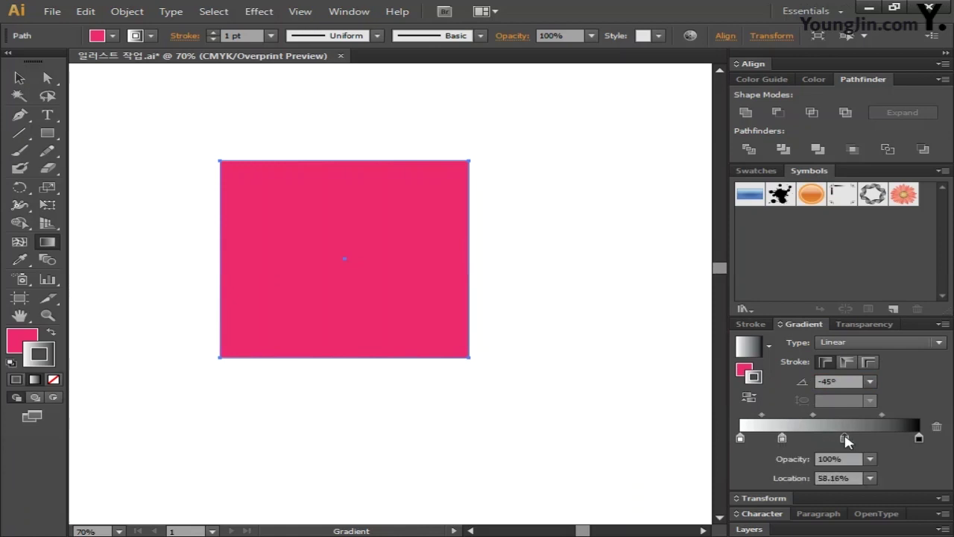
Switch the first gradient stop's colour to CMYK and set its yellow to 20%.
{"action": "double_click", "coordinate": [740, 439]}
{"action": "left_click", "coordinate": [914, 258]}
{"action": "left_click", "coordinate": [780, 311]}
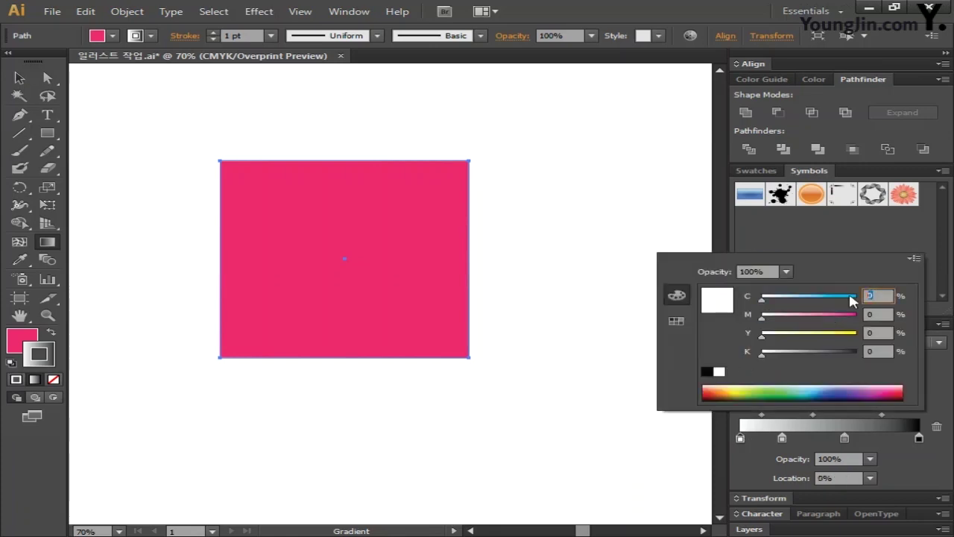
{"action": "key", "text": "Tab"}
{"action": "key", "text": "Tab"}
{"action": "type", "text": "20"}
{"action": "key", "text": "Return"}
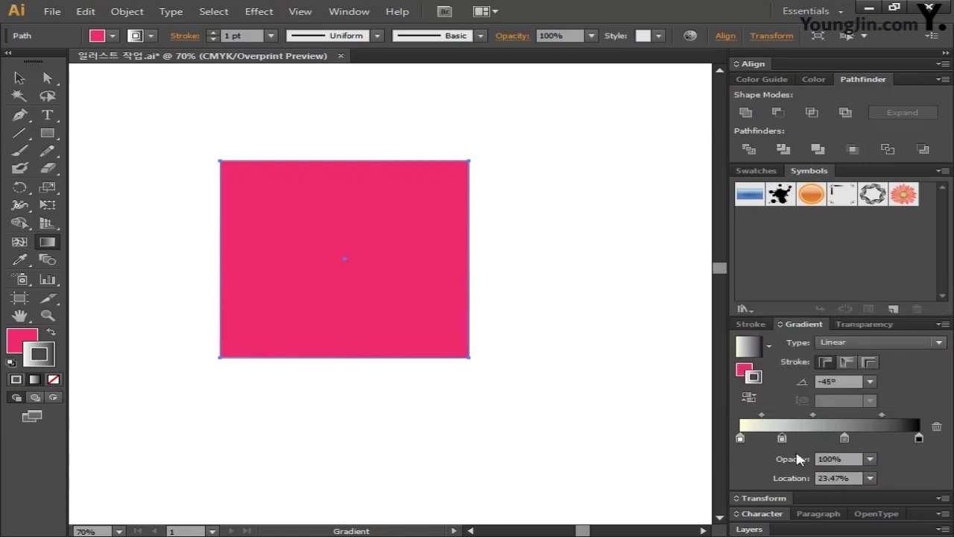
Set the second gradient stop's location to 12% and recolour it tan with magenta 20% and yellow 50%.
{"action": "left_click", "coordinate": [838, 478]}
{"action": "type", "text": "12"}
{"action": "key", "text": "Return"}
{"action": "double_click", "coordinate": [762, 438]}
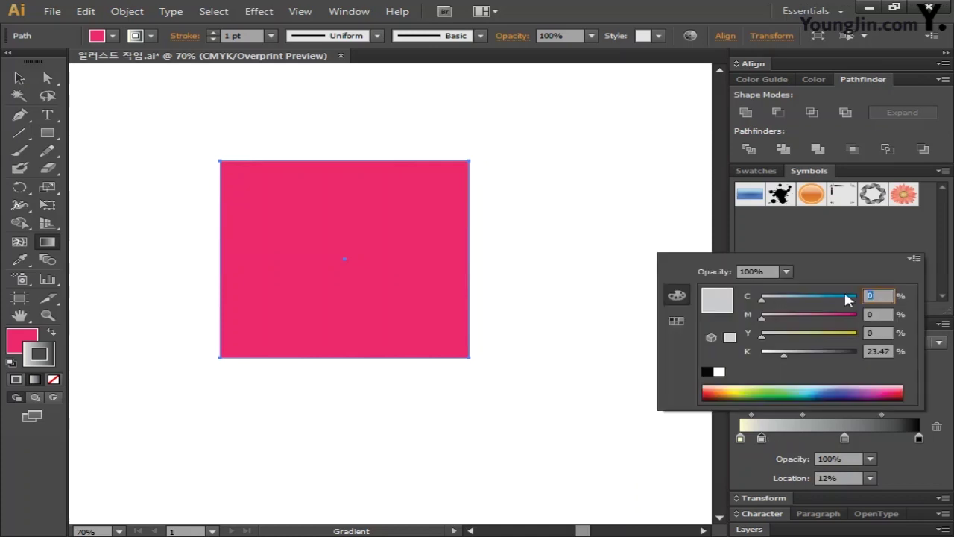
{"action": "key", "text": "Tab"}
{"action": "type", "text": "20"}
{"action": "key", "text": "Tab"}
{"action": "type", "text": "50"}
{"action": "key", "text": "Return"}
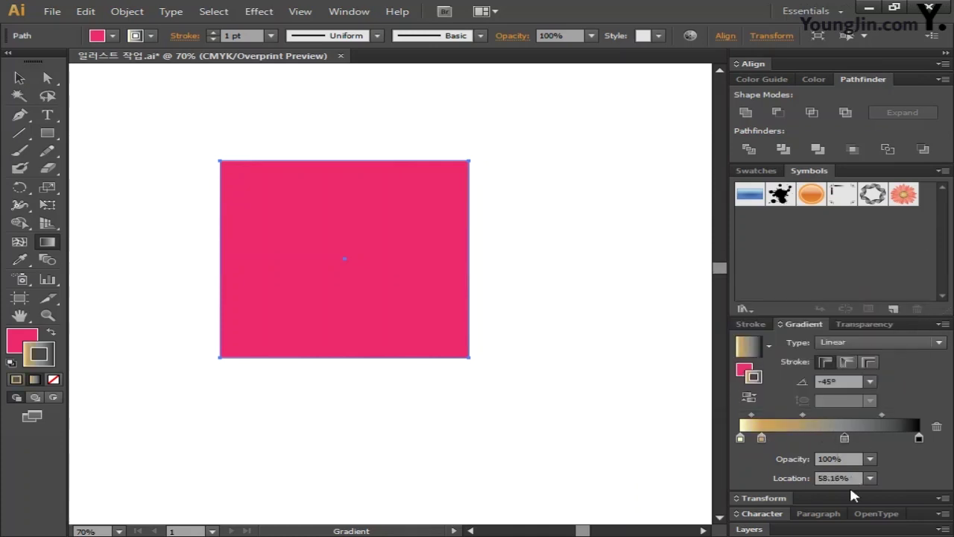
Set the third gradient stop's location to 50% and recolour it the same pale cream as the first stop.
{"action": "left_click", "coordinate": [839, 478]}
{"action": "type", "text": "50"}
{"action": "key", "text": "Return"}
{"action": "double_click", "coordinate": [830, 438]}
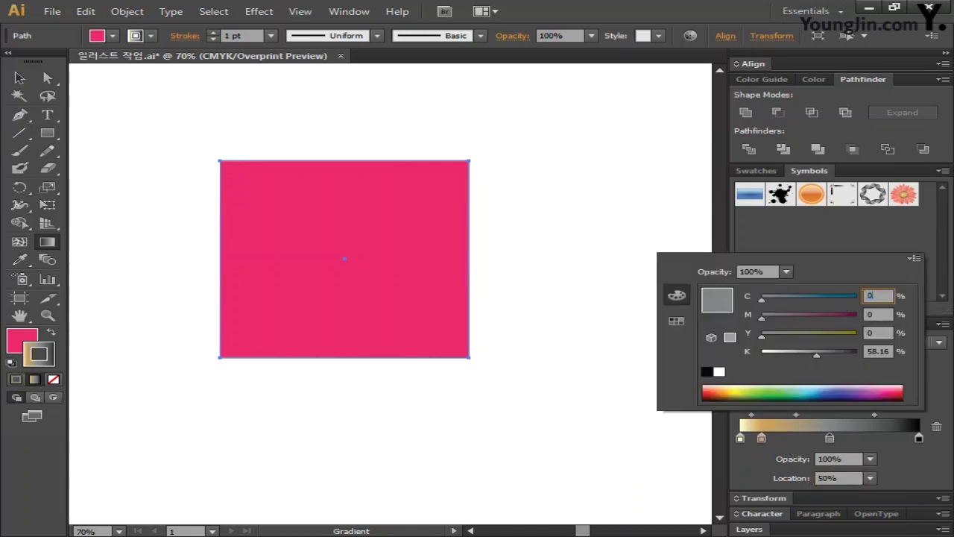
Set the black end stop's location to 75% in the gradient.
{"action": "left_click", "coordinate": [919, 438]}
{"action": "left_click", "coordinate": [838, 477]}
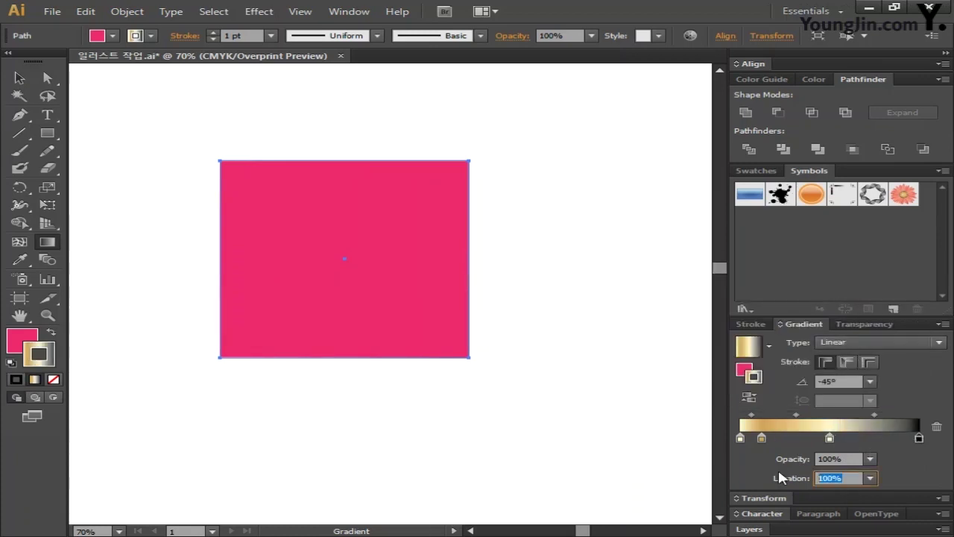
{"action": "type", "text": "75"}
{"action": "key", "text": "Return"}
Recolour the black gradient stop to a CMYK gold of C 5%, M 30%, Y 90% and K 0%.
{"action": "double_click", "coordinate": [874, 439]}
{"action": "left_click", "coordinate": [914, 258]}
{"action": "left_click", "coordinate": [848, 314]}
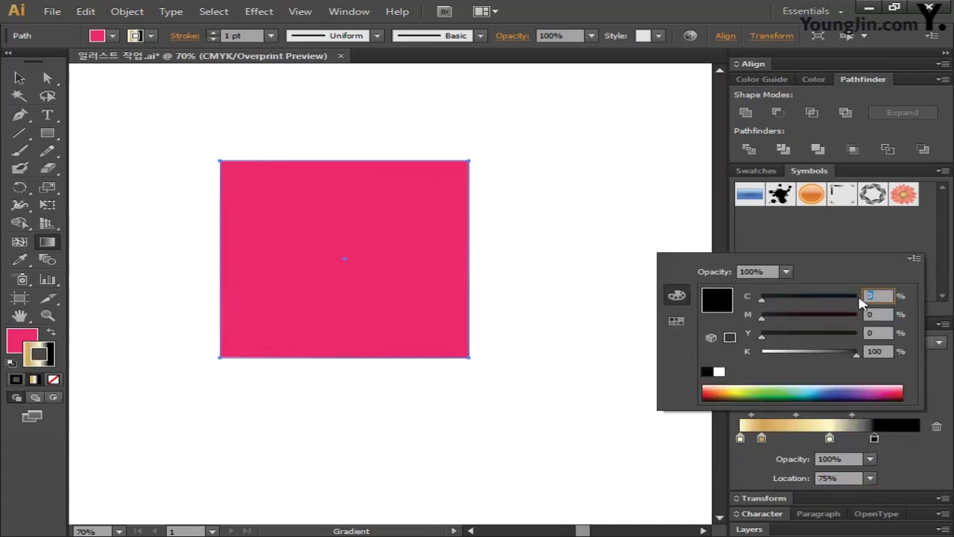
{"action": "type", "text": "5"}
{"action": "key", "text": "Tab"}
{"action": "type", "text": "30"}
{"action": "key", "text": "Tab"}
{"action": "type", "text": "90"}
{"action": "key", "text": "Tab"}
{"action": "type", "text": "0"}
{"action": "key", "text": "Return"}
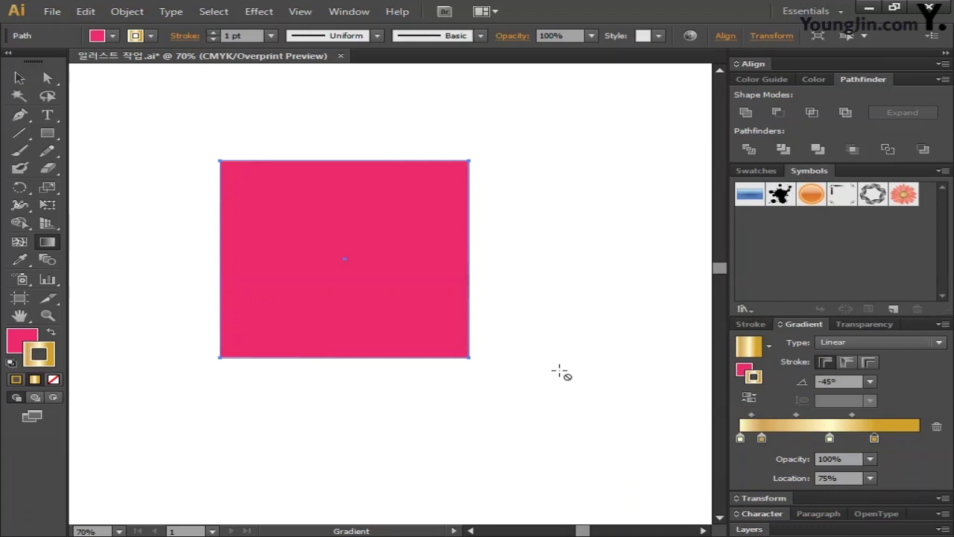
Fill the square with the gold gradient without a stroke and create a copy rotated by 10°.
{"action": "left_click", "coordinate": [53, 379]}
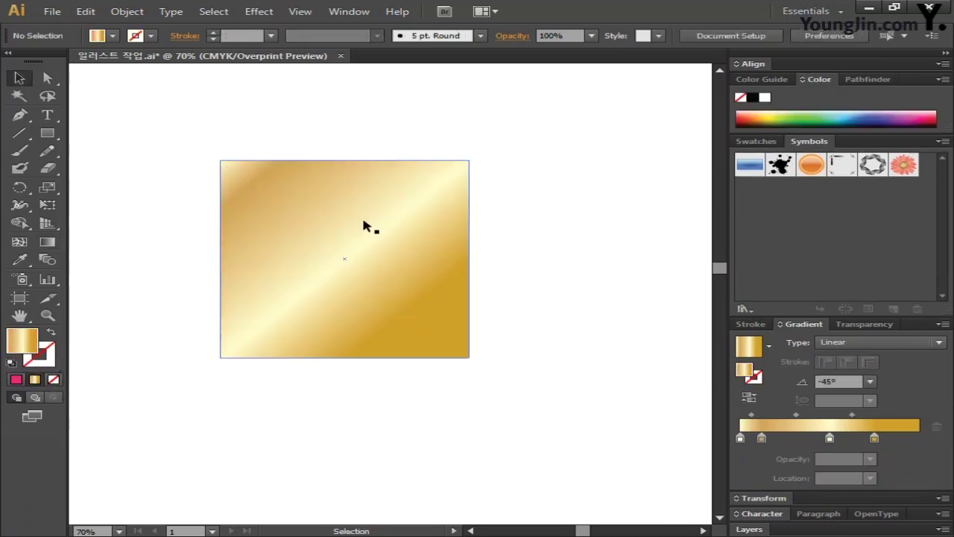
{"action": "left_click", "coordinate": [364, 219]}
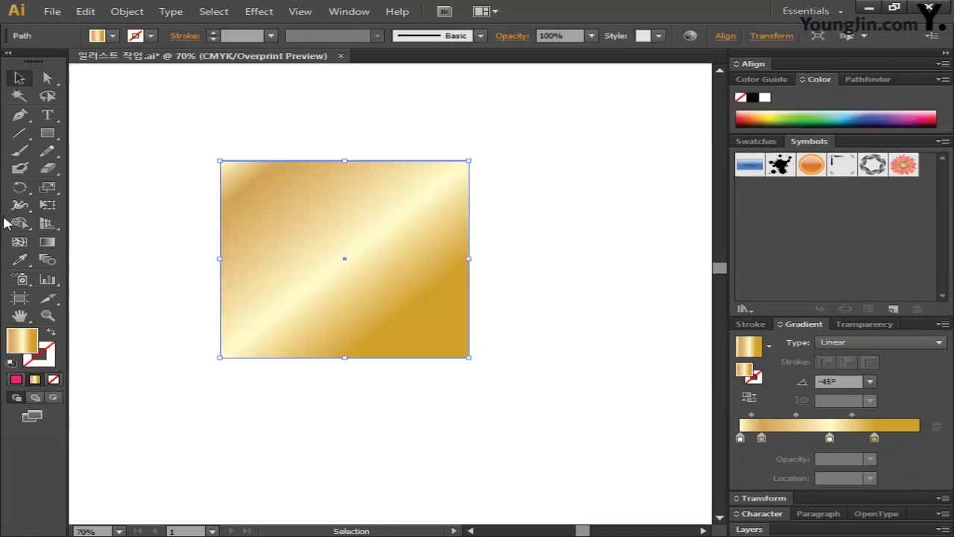
{"action": "double_click", "coordinate": [20, 187]}
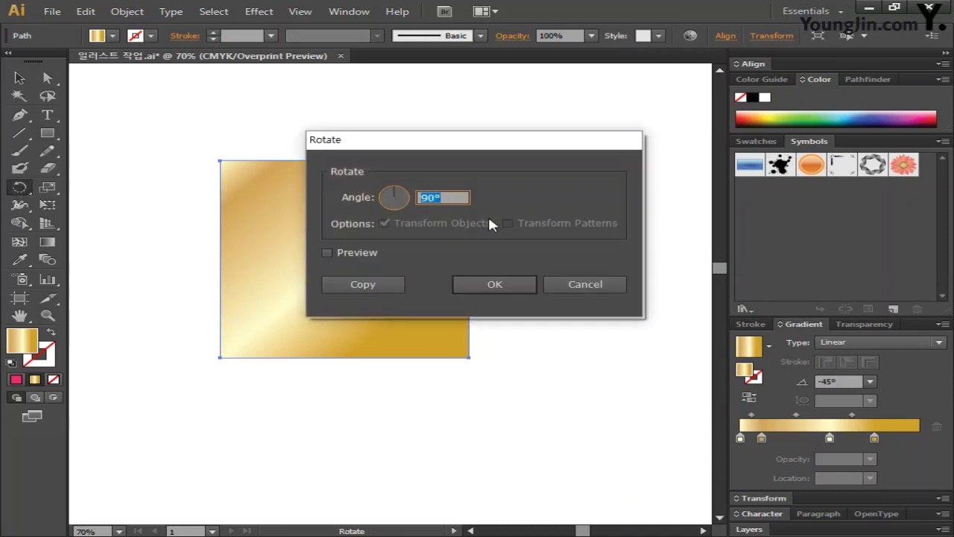
{"action": "type", "text": "10"}
{"action": "left_click", "coordinate": [328, 284]}
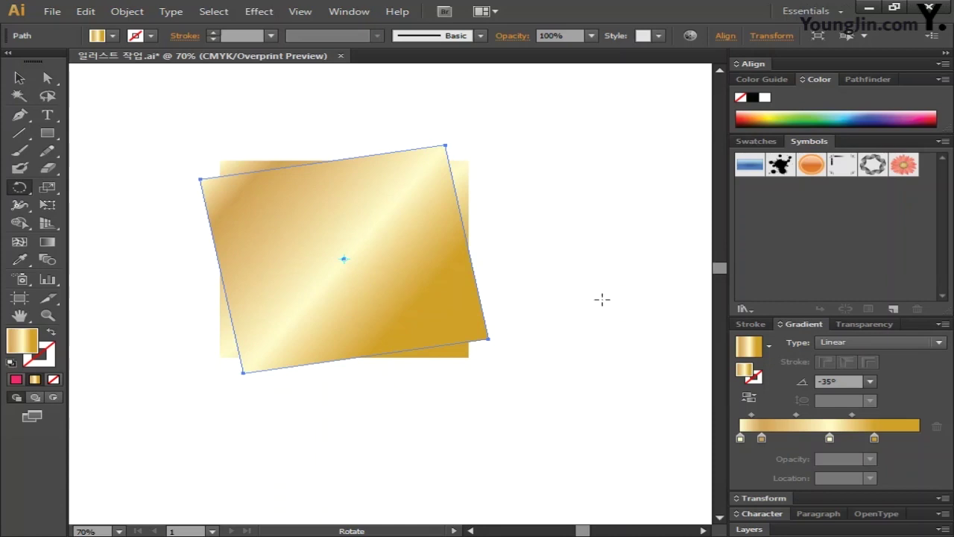
Repeat the 10° rotated copy of the gold square seven more times to complete the jagged badge shape.
{"action": "key", "text": "ctrl+d"}
{"action": "key", "text": "ctrl+d"}
{"action": "key", "text": "ctrl+d"}
{"action": "key", "text": "ctrl+d"}
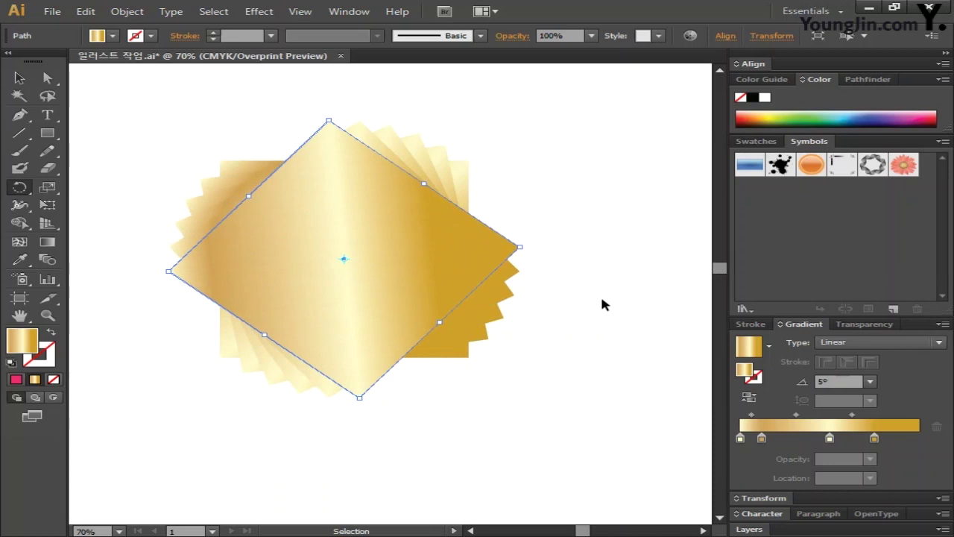
{"action": "key", "text": "ctrl+d"}
{"action": "key", "text": "ctrl+d"}
{"action": "key", "text": "ctrl+d"}
{"action": "left_click", "coordinate": [18, 78]}
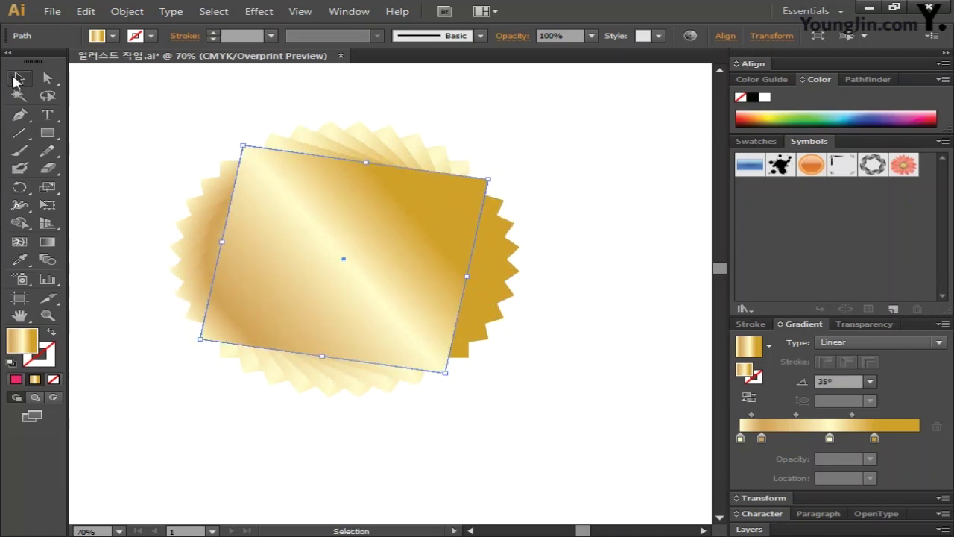
{"action": "left_click", "coordinate": [166, 137]}
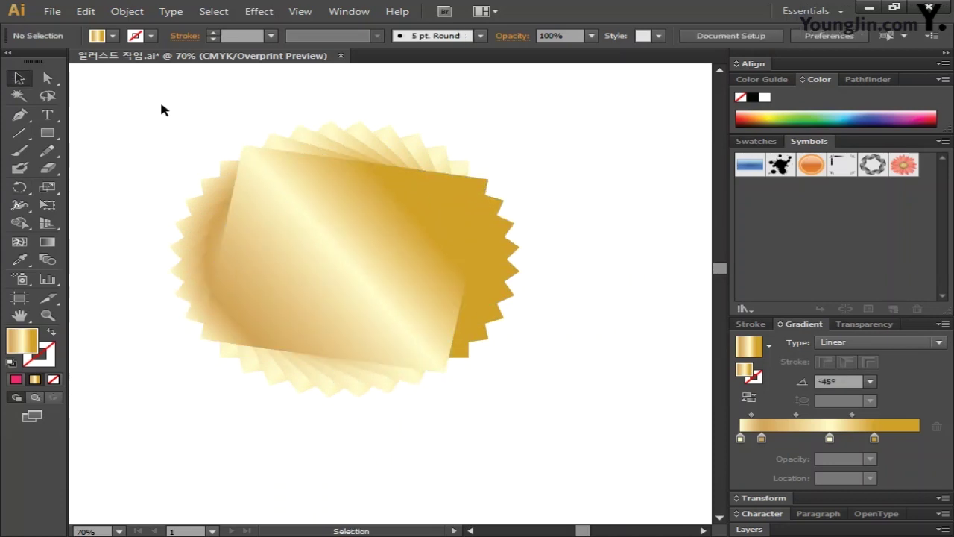
Unite all the rotated gold squares into a single badge shape with Pathfinder and deselect it.
{"action": "left_click_drag", "start_coordinate": [133, 100], "coordinate": [585, 423]}
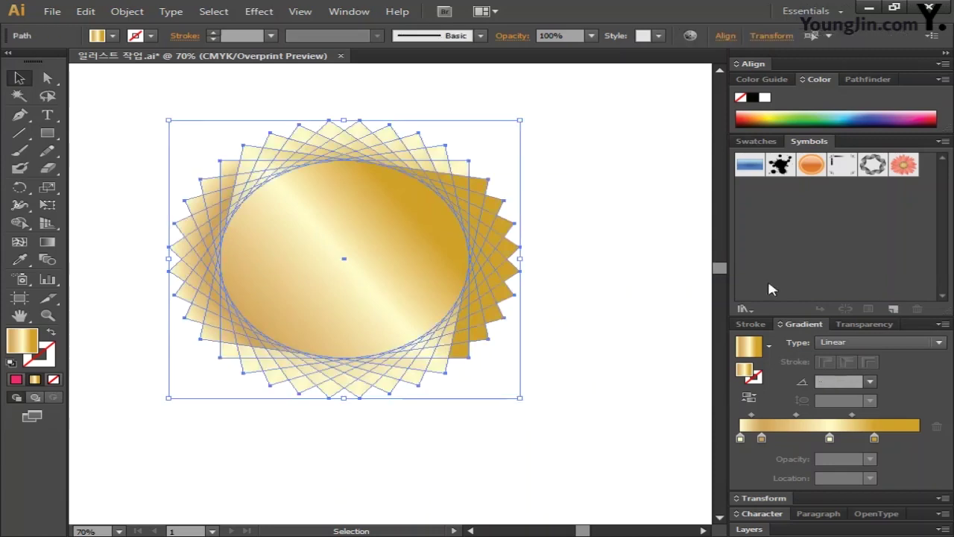
{"action": "left_click", "coordinate": [865, 77]}
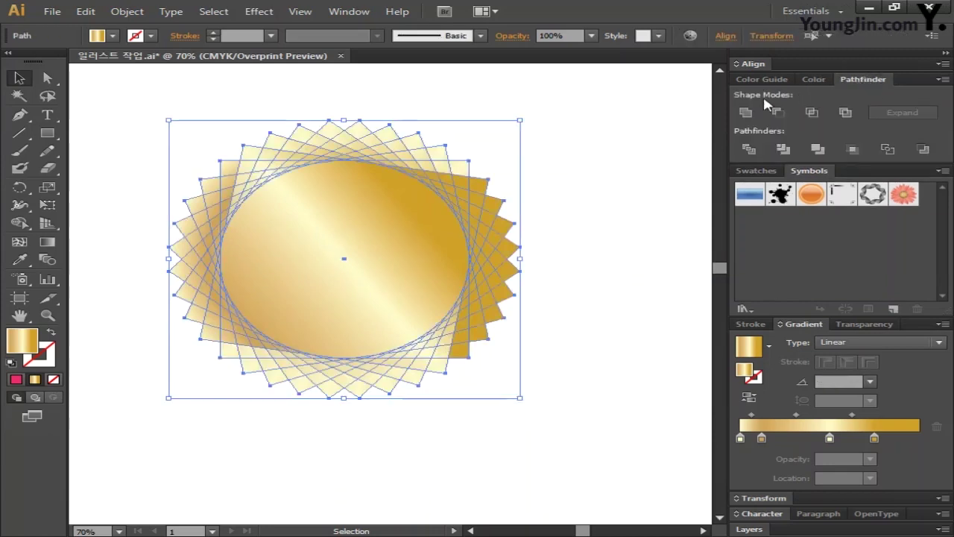
{"action": "left_click", "coordinate": [745, 113]}
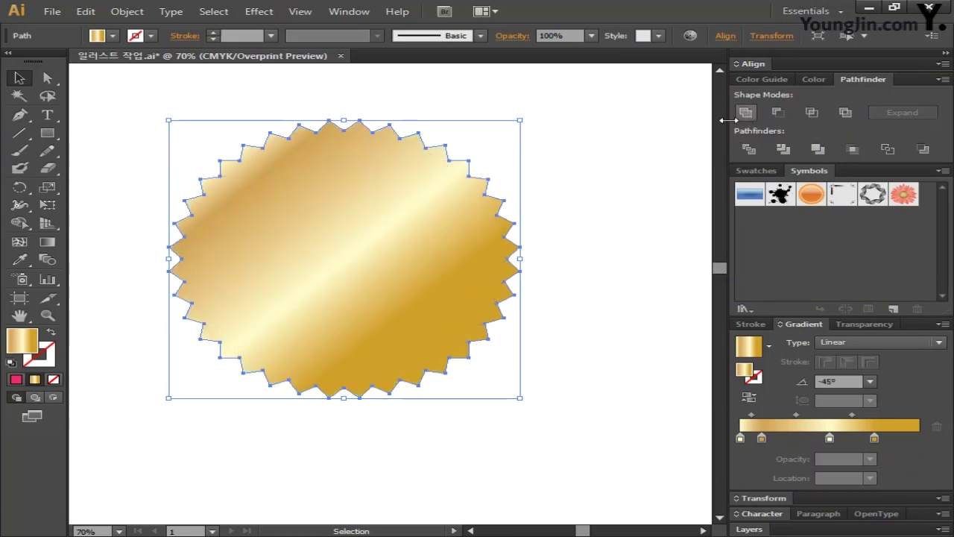
{"action": "left_click", "coordinate": [575, 221]}
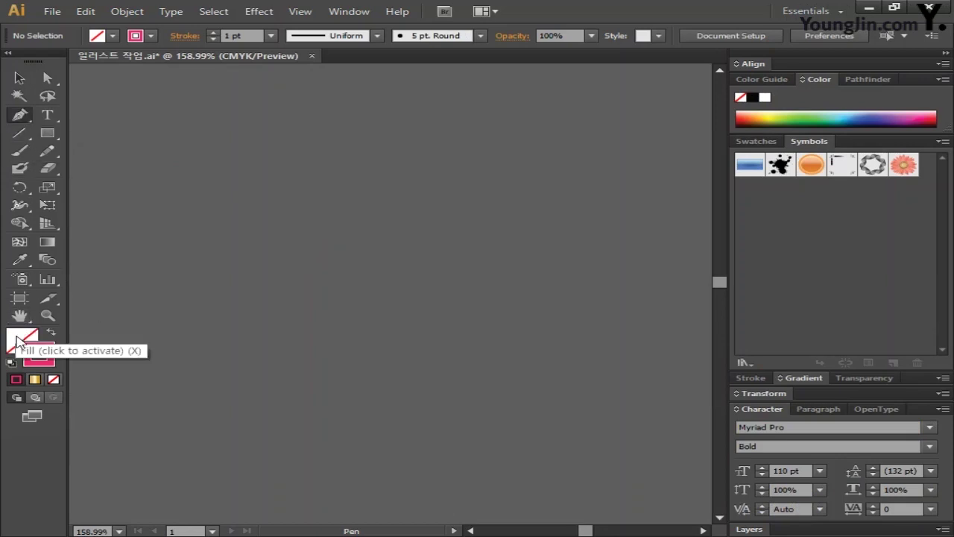
Draw a closed heart outline from straight Pen tool segments with a pink stroke and no fill.
{"action": "left_click", "coordinate": [41, 361]}
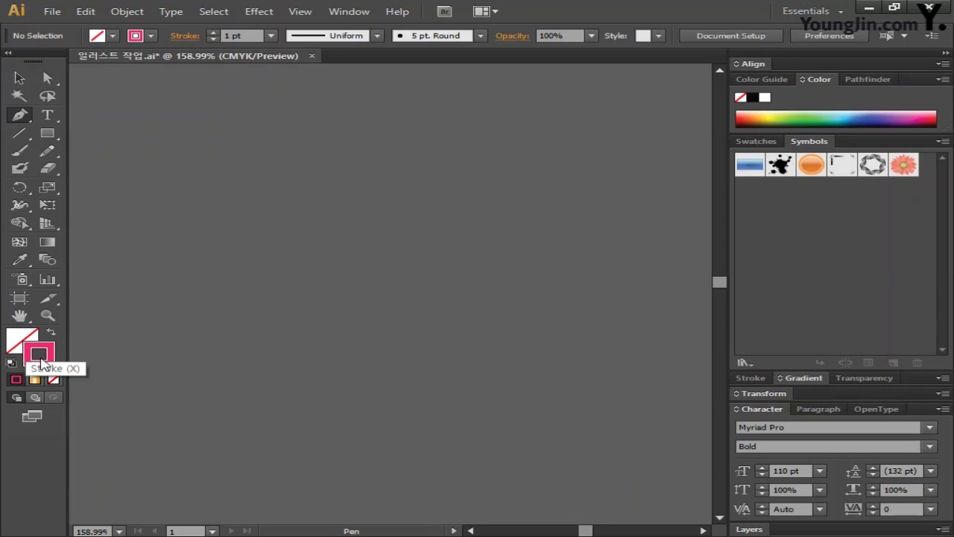
{"action": "left_click", "coordinate": [349, 226]}
{"action": "left_click", "coordinate": [286, 178]}
{"action": "left_click", "coordinate": [210, 165]}
{"action": "left_click", "coordinate": [155, 230]}
{"action": "left_click", "coordinate": [243, 341]}
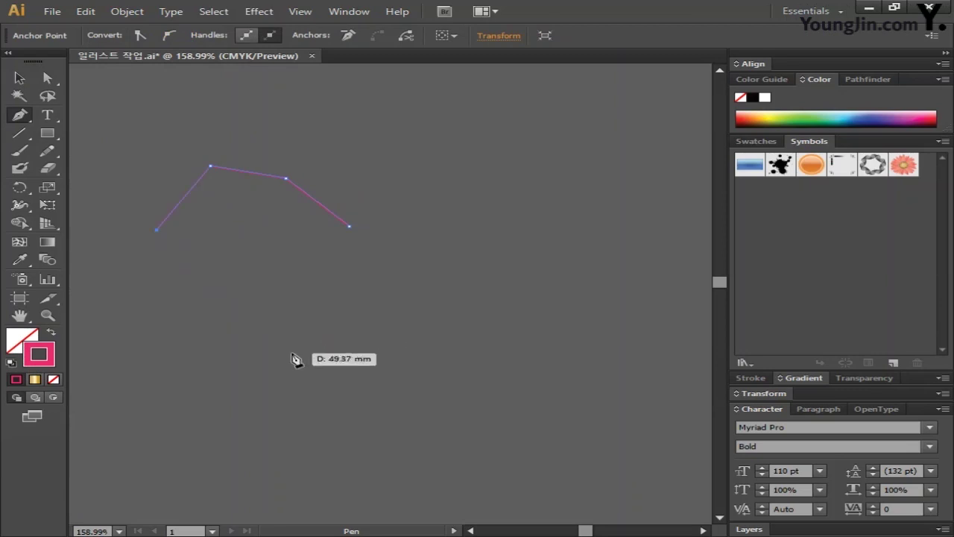
{"action": "left_click", "coordinate": [364, 399]}
{"action": "left_click", "coordinate": [492, 334]}
{"action": "left_click", "coordinate": [591, 232]}
{"action": "left_click", "coordinate": [539, 165]}
{"action": "left_click", "coordinate": [437, 182]}
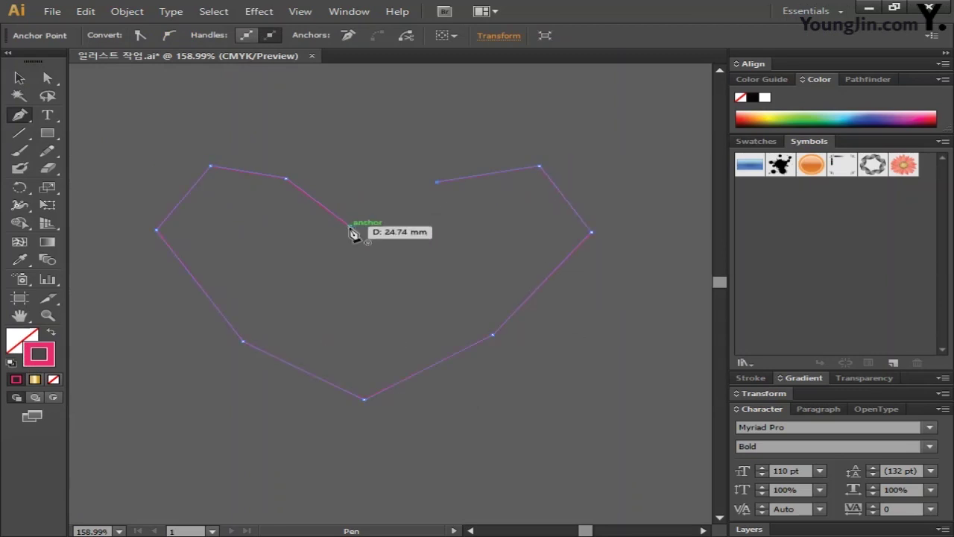
{"action": "left_click", "coordinate": [349, 226]}
Move the anchor points on the heart's right half inward and curve its segments into a rounded lobe.
{"action": "left_click_drag", "start_coordinate": [436, 181], "coordinate": [421, 190]}
{"action": "left_click_drag", "start_coordinate": [539, 165], "coordinate": [508, 165]}
{"action": "left_click_drag", "start_coordinate": [591, 232], "coordinate": [557, 234]}
{"action": "mouse_move", "coordinate": [493, 334]}
{"action": "left_mouse_down"}
{"action": "mouse_move", "coordinate": [468, 341]}
{"action": "mouse_move", "coordinate": [503, 319]}
{"action": "left_mouse_up"}
{"action": "left_click_drag", "start_coordinate": [557, 233], "coordinate": [558, 215]}
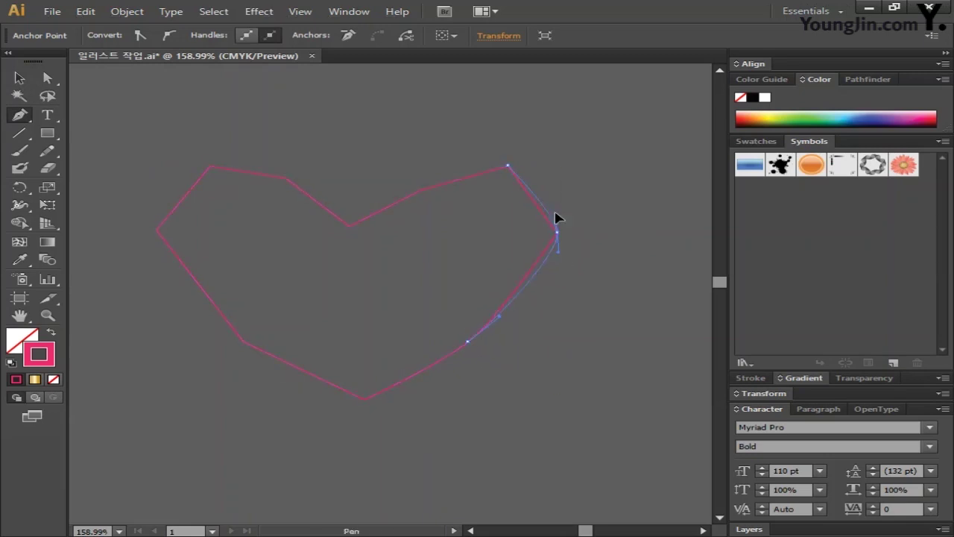
{"action": "left_click_drag", "start_coordinate": [508, 165], "coordinate": [538, 176]}
Curve the segments of the heart's left half into a smooth rounded lobe.
{"action": "left_click_drag", "start_coordinate": [286, 178], "coordinate": [313, 192]}
{"action": "left_click", "coordinate": [198, 174]}
{"action": "key", "text": "Return"}
{"action": "left_click_drag", "start_coordinate": [210, 166], "coordinate": [204, 175]}
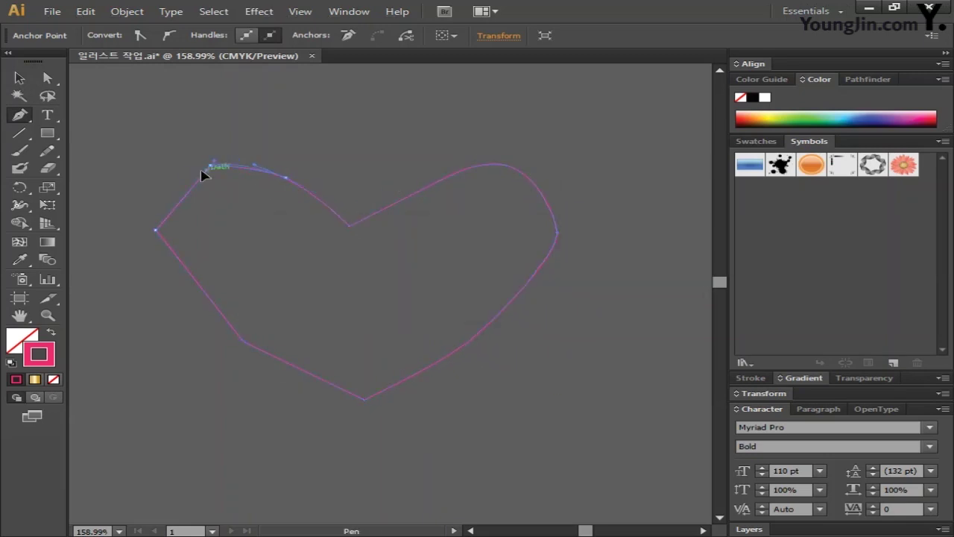
{"action": "left_click_drag", "start_coordinate": [157, 229], "coordinate": [166, 264]}
Refine the anchor points and handles on both sides of the heart to balance its outline, and deselect the path.
{"action": "left_click_drag", "start_coordinate": [557, 233], "coordinate": [554, 243]}
{"action": "left_click", "coordinate": [498, 164]}
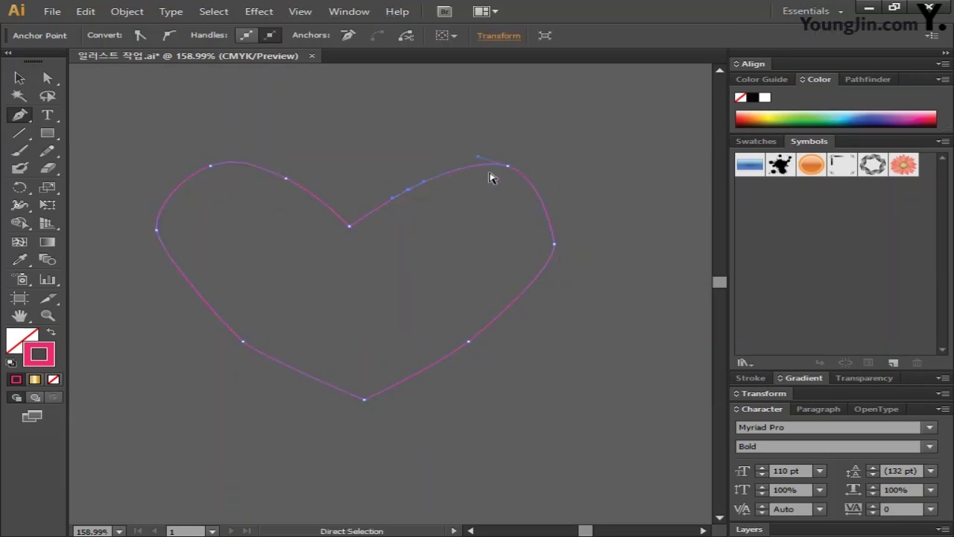
{"action": "left_click_drag", "start_coordinate": [157, 231], "coordinate": [207, 294]}
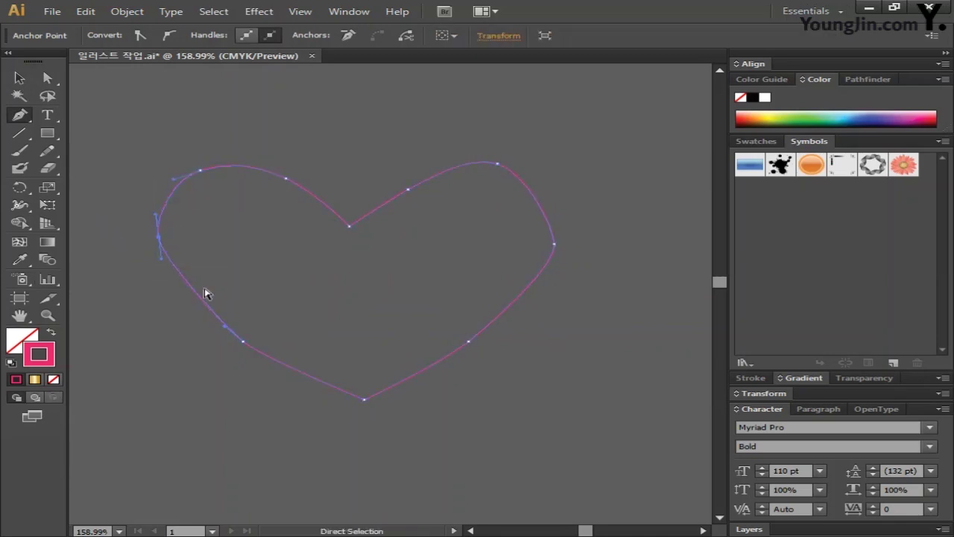
{"action": "left_click", "coordinate": [224, 319], "text": "ctrl"}
{"action": "left_click_drag", "start_coordinate": [498, 163], "coordinate": [541, 177]}
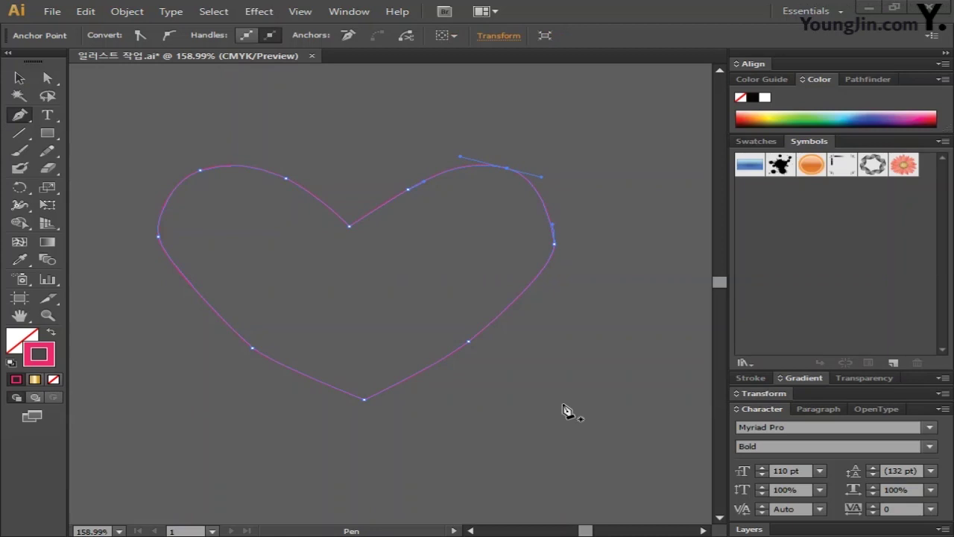
{"action": "key", "text": "v"}
{"action": "left_click", "coordinate": [138, 120]}
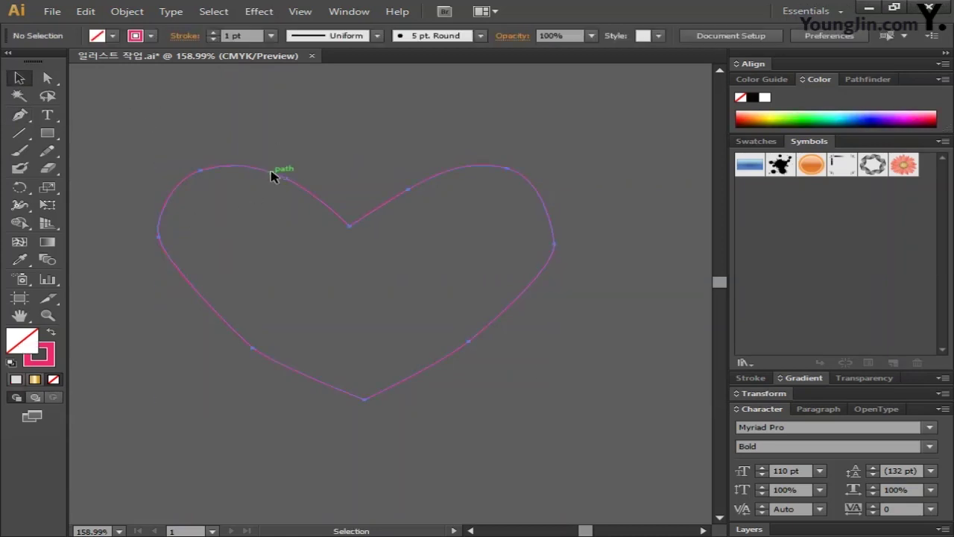
Fill the heart with a pale mauve of C 10%, M 15%, Y 5% and K 0%.
{"action": "left_click", "coordinate": [272, 175]}
{"action": "double_click", "coordinate": [16, 337]}
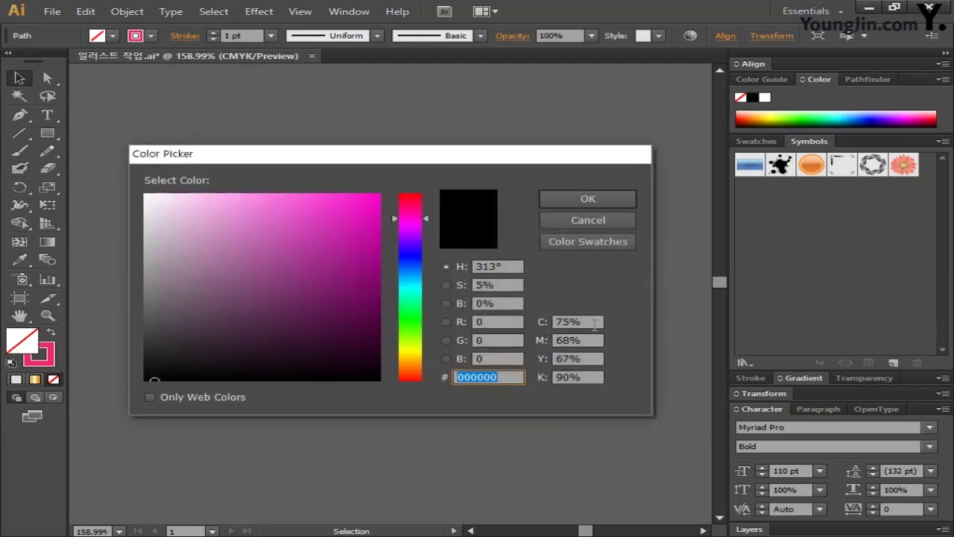
{"action": "key", "text": "Tab"}
{"action": "type", "text": "10"}
{"action": "key", "text": "Tab"}
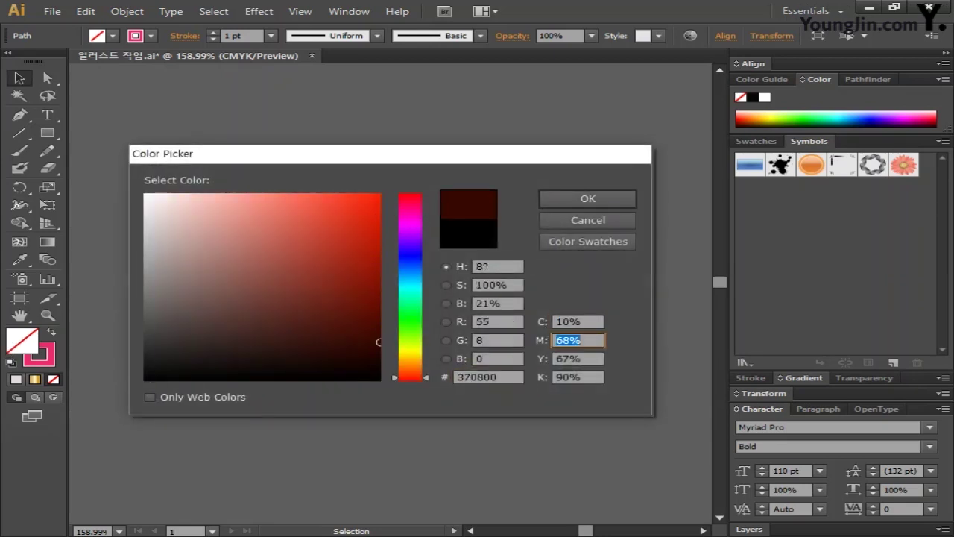
{"action": "type", "text": "15"}
{"action": "key", "text": "Tab"}
{"action": "type", "text": "5"}
{"action": "key", "text": "Tab"}
{"action": "type", "text": "0"}
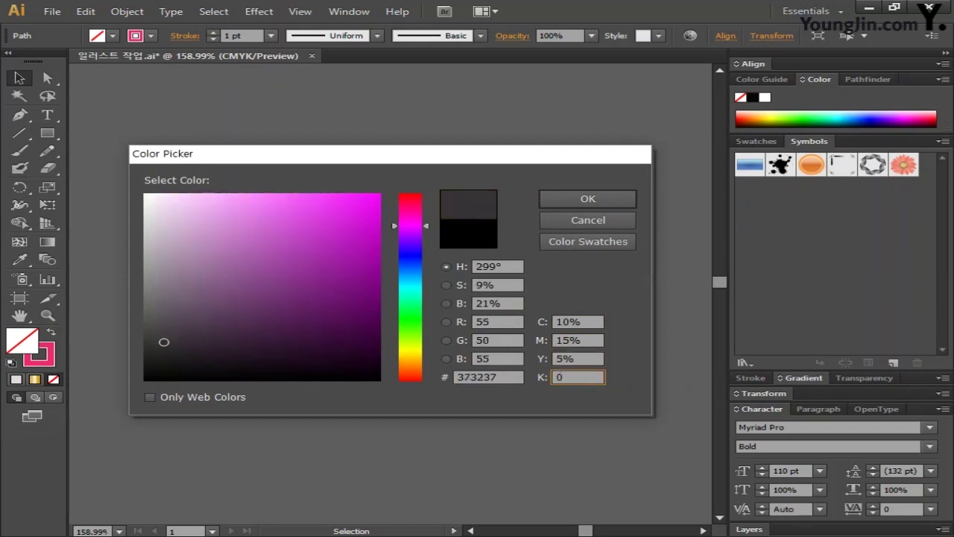
{"action": "key", "text": "Return"}
Recolour the heart's stroke white by setting its CMYK values to 0%.
{"action": "left_click", "coordinate": [38, 355]}
{"action": "double_click", "coordinate": [38, 354]}
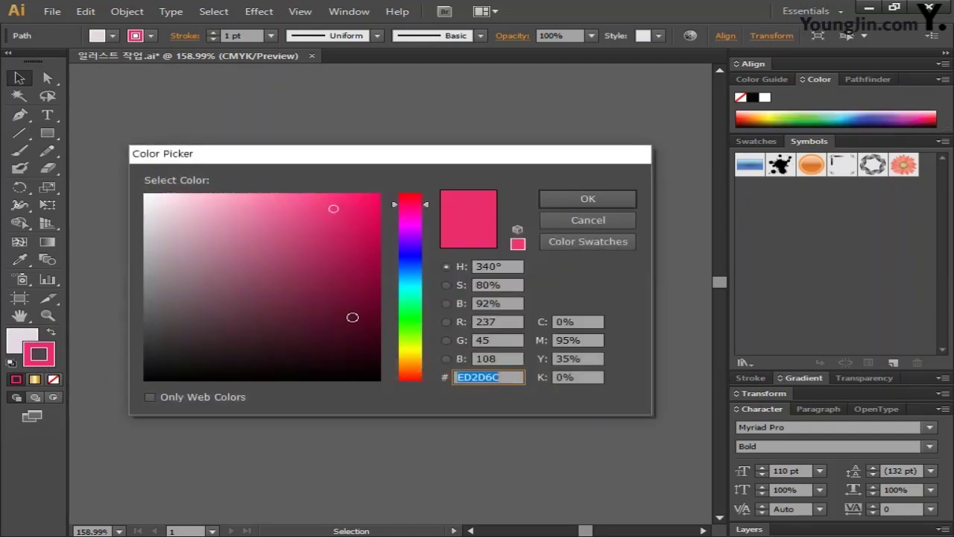
{"action": "left_click_drag", "start_coordinate": [583, 321], "coordinate": [532, 323]}
{"action": "type", "text": "0"}
{"action": "key", "text": "Tab"}
{"action": "type", "text": "0"}
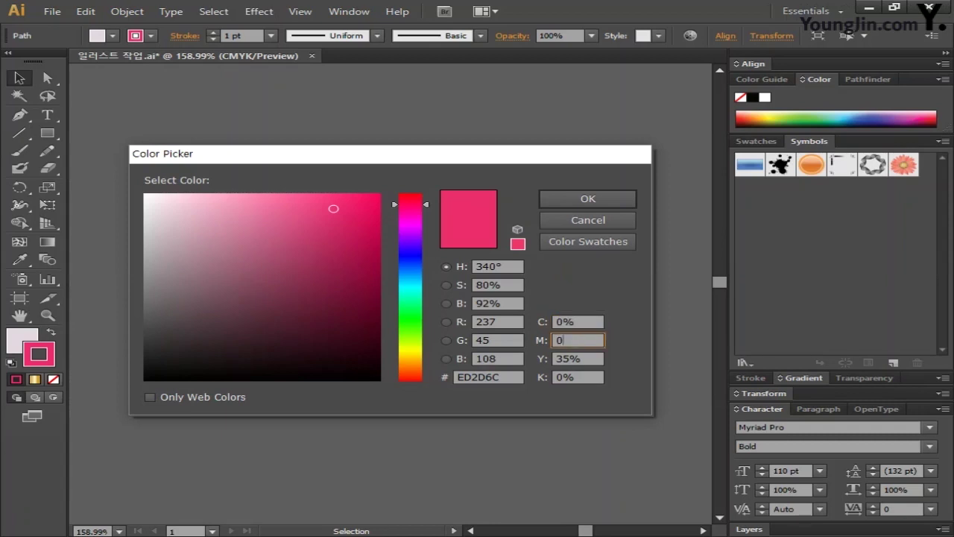
{"action": "key", "text": "Tab"}
{"action": "key", "text": "Tab"}
{"action": "key", "text": "Return"}
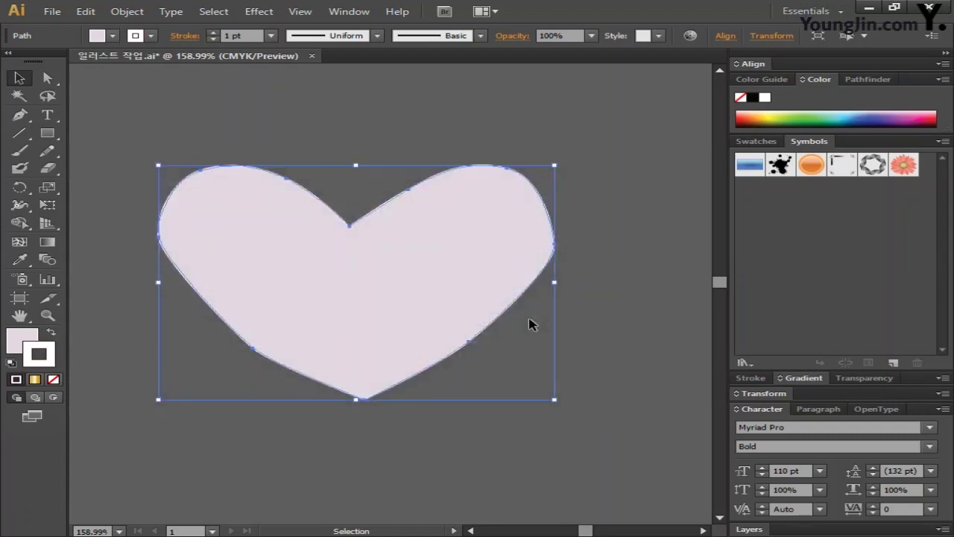
Set the heart's stroke weight to 8 pt and deselect it.
{"action": "left_click", "coordinate": [214, 32]}
{"action": "left_click", "coordinate": [214, 33]}
{"action": "left_click", "coordinate": [214, 33]}
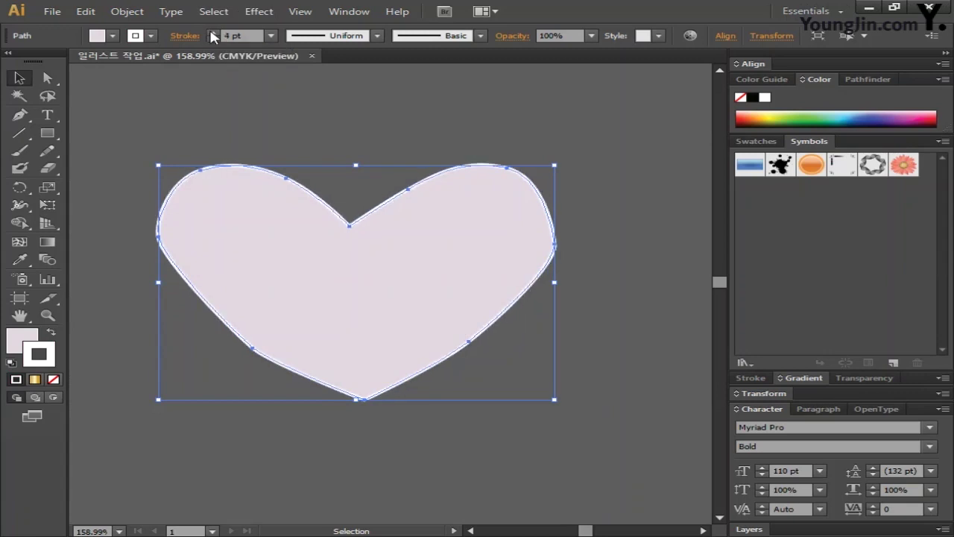
{"action": "left_click", "coordinate": [214, 33]}
{"action": "left_click", "coordinate": [214, 33]}
{"action": "left_click", "coordinate": [214, 33]}
{"action": "left_click", "coordinate": [214, 33]}
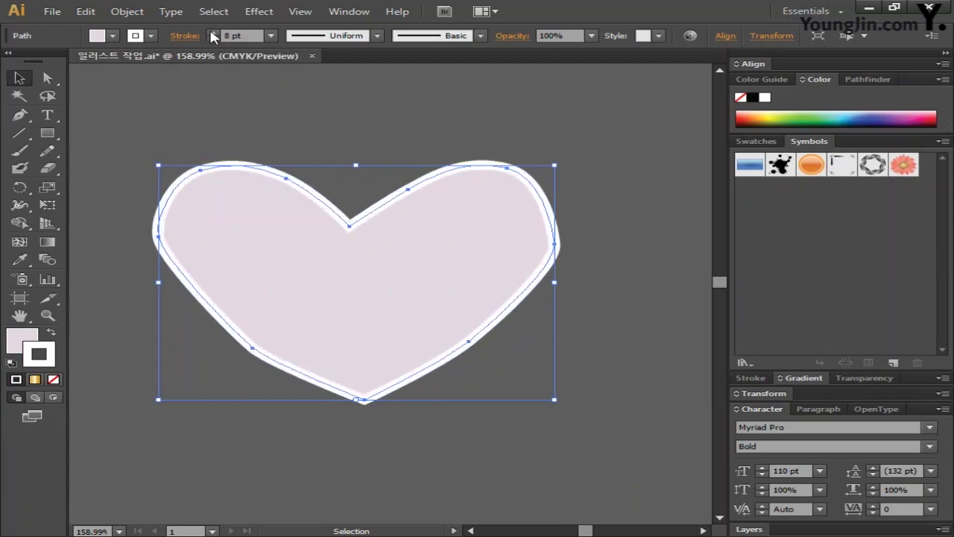
{"action": "left_click", "coordinate": [277, 119]}
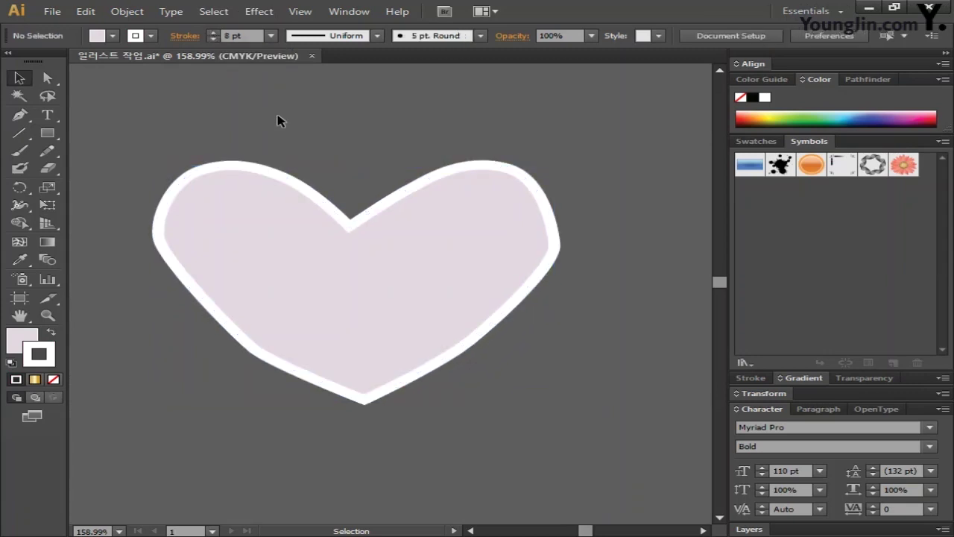
Convert the heart's white stroke into a filled shape with Outline Stroke and save the document.
{"action": "key", "text": "ctrl+a"}
{"action": "left_click", "coordinate": [127, 11]}
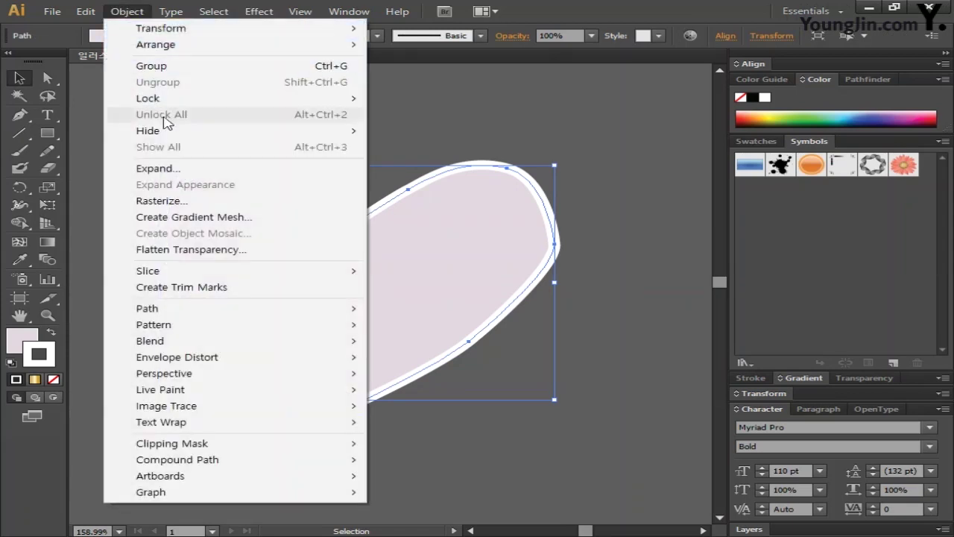
{"action": "mouse_move", "coordinate": [176, 312]}
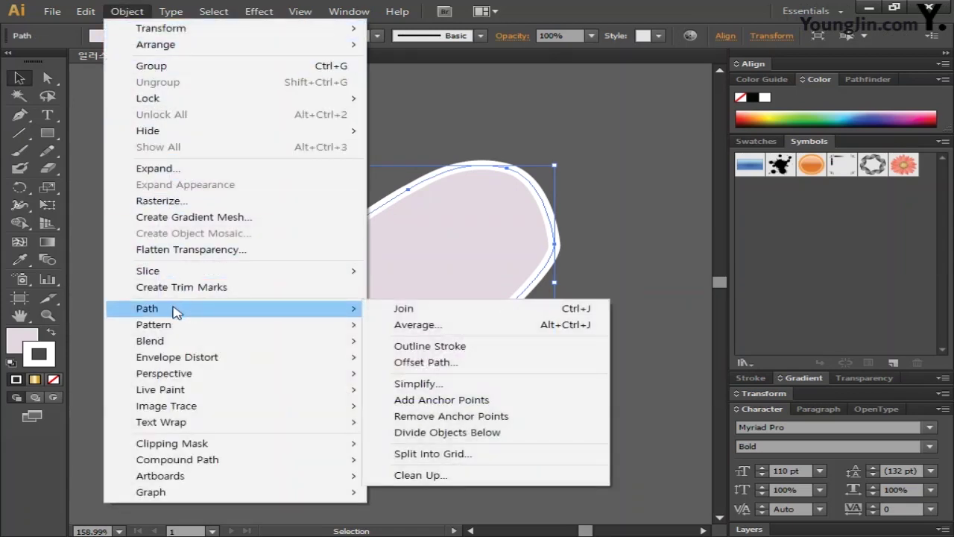
{"action": "left_click", "coordinate": [488, 346]}
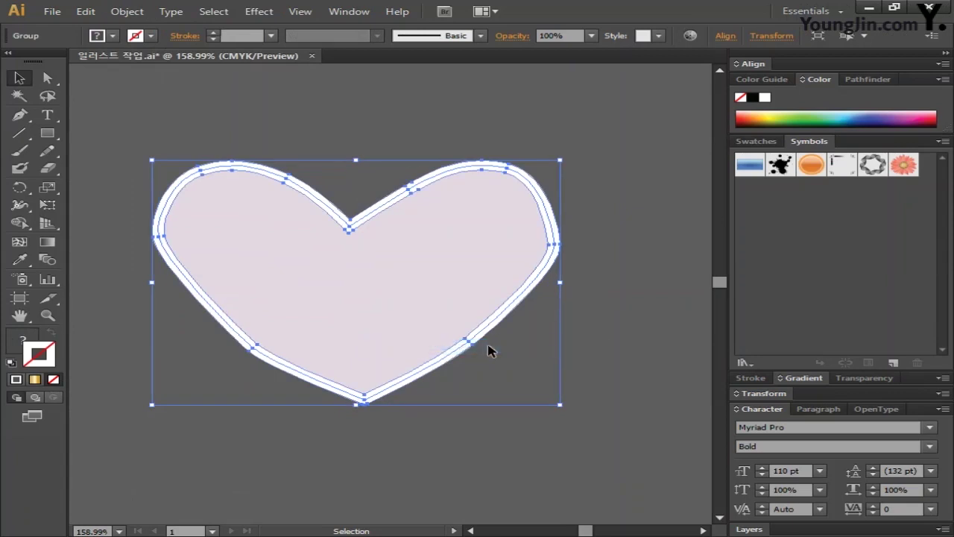
{"action": "left_click", "coordinate": [659, 306]}
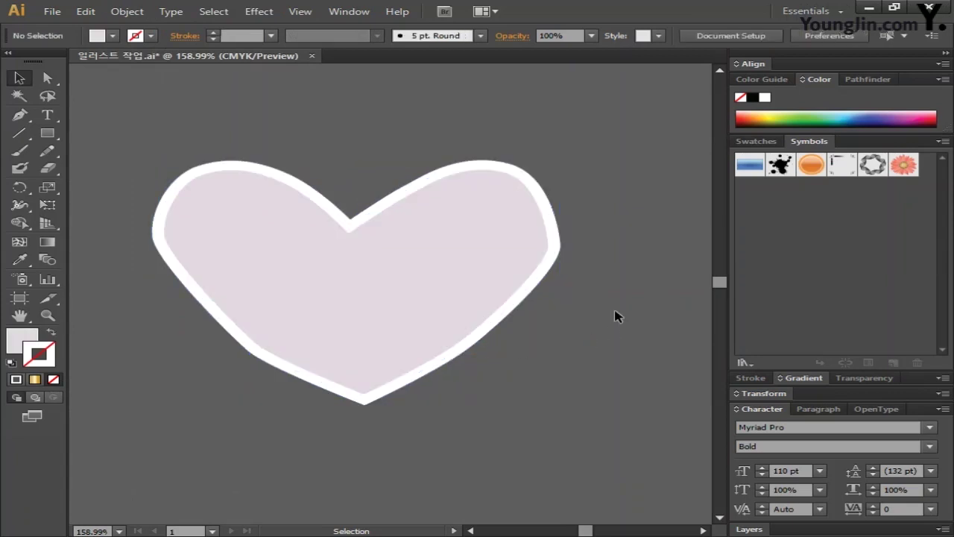
{"action": "key", "text": "a"}
{"action": "key", "text": "ctrl+s"}
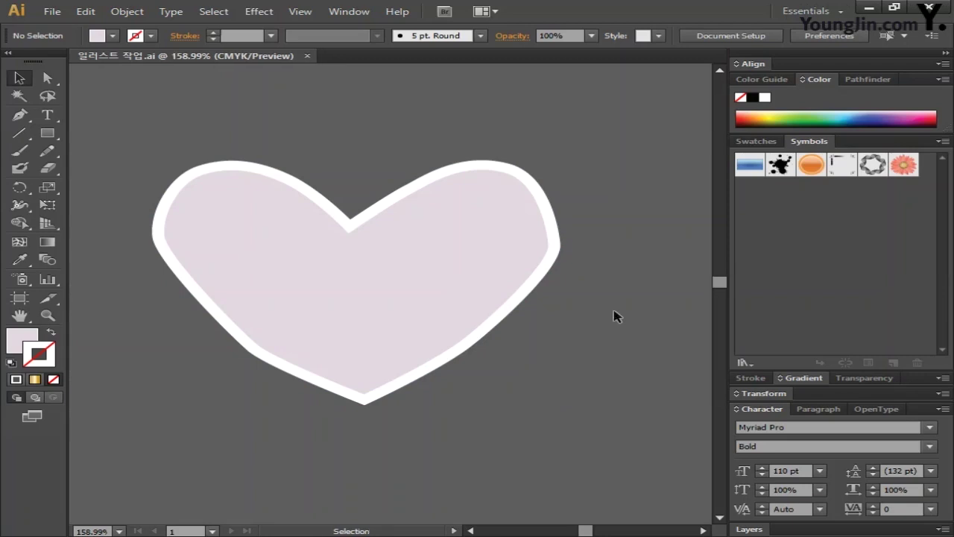